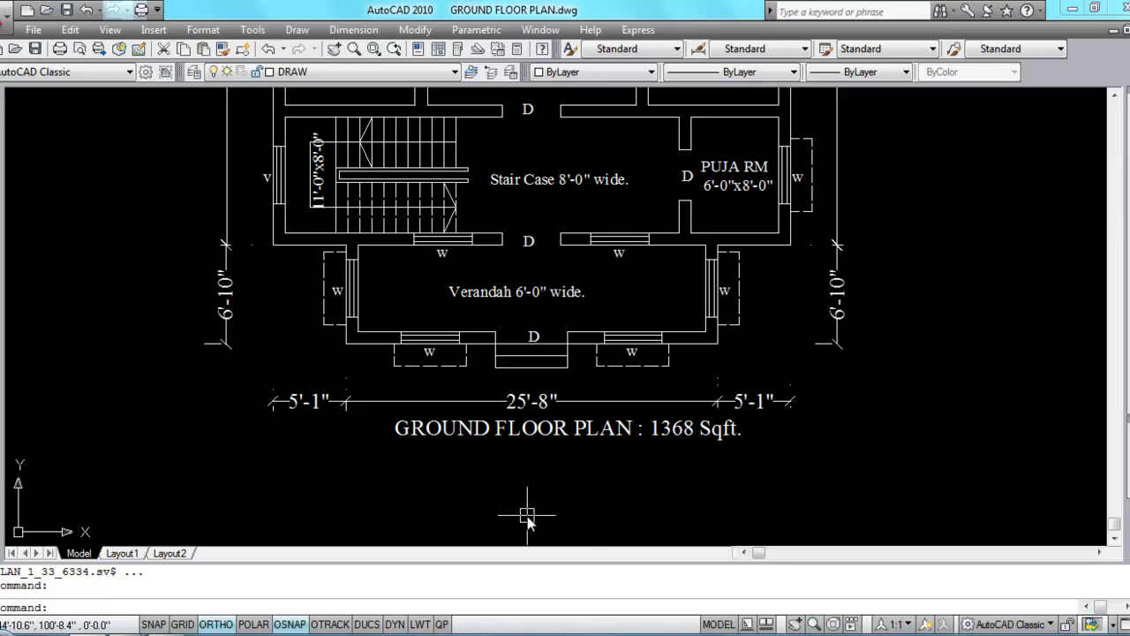
# Step: Draw a horizontal ground line about 62 feet long above the floor plan, extending past both sides of the building
pyautogui.scroll(-4, 597, 524)
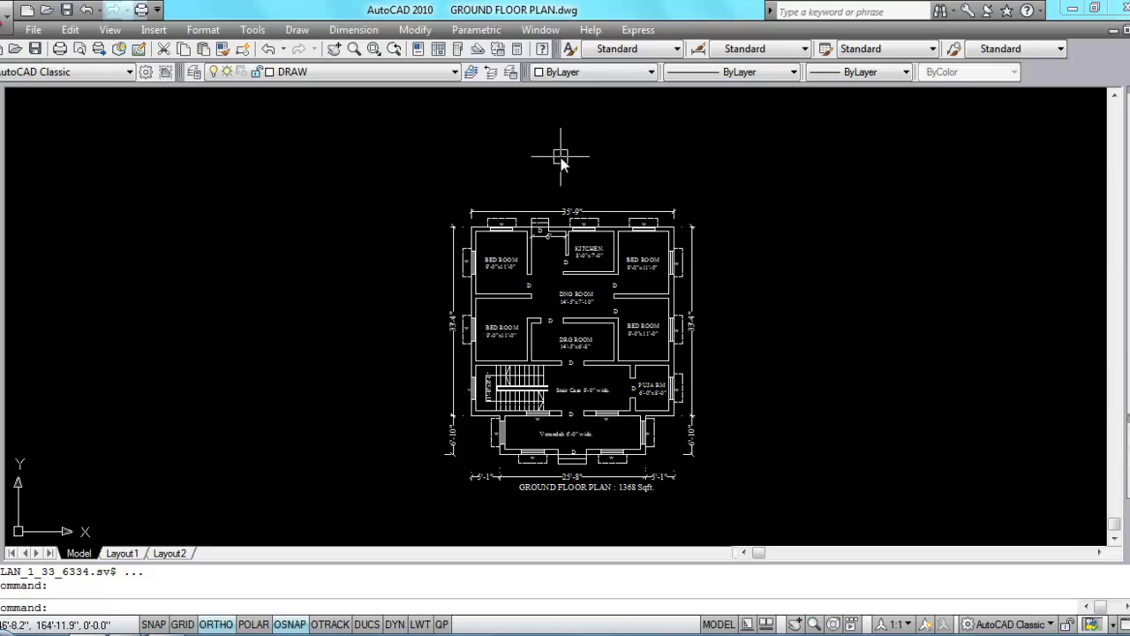
pyautogui.write('L')
pyautogui.press('Return')
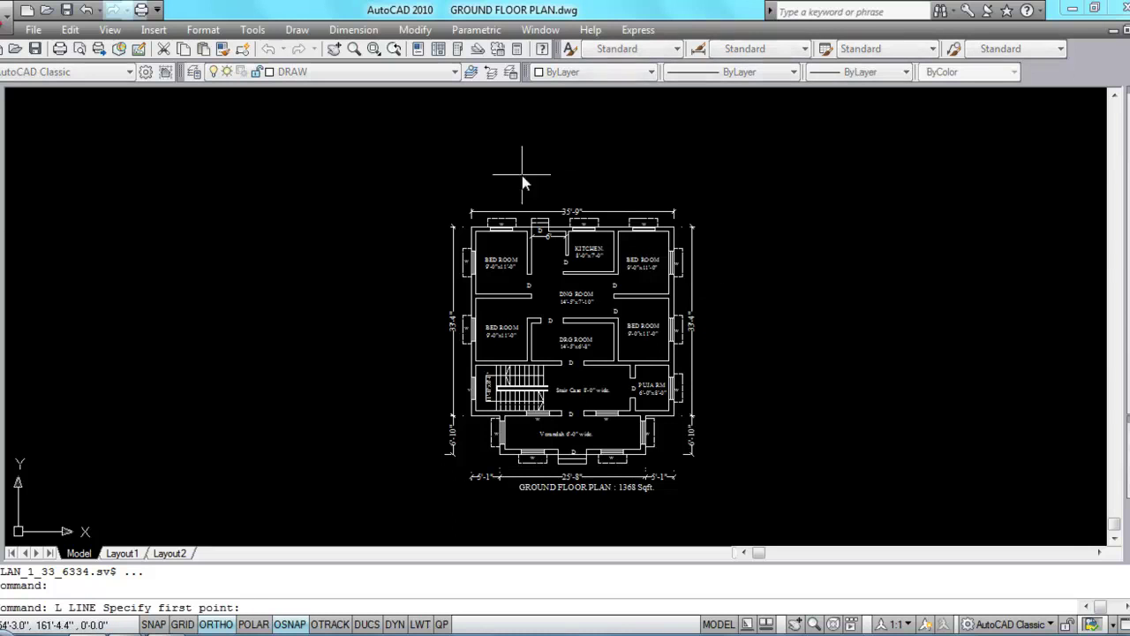
pyautogui.click(397, 180)
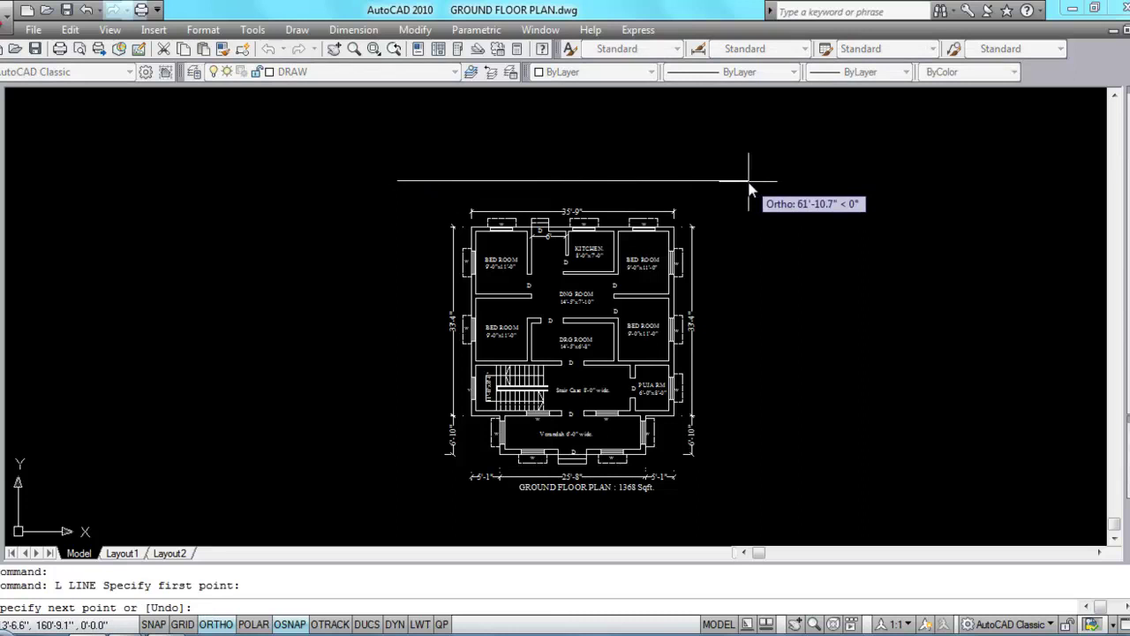
pyautogui.click(753, 181)
pyautogui.press('Escape')
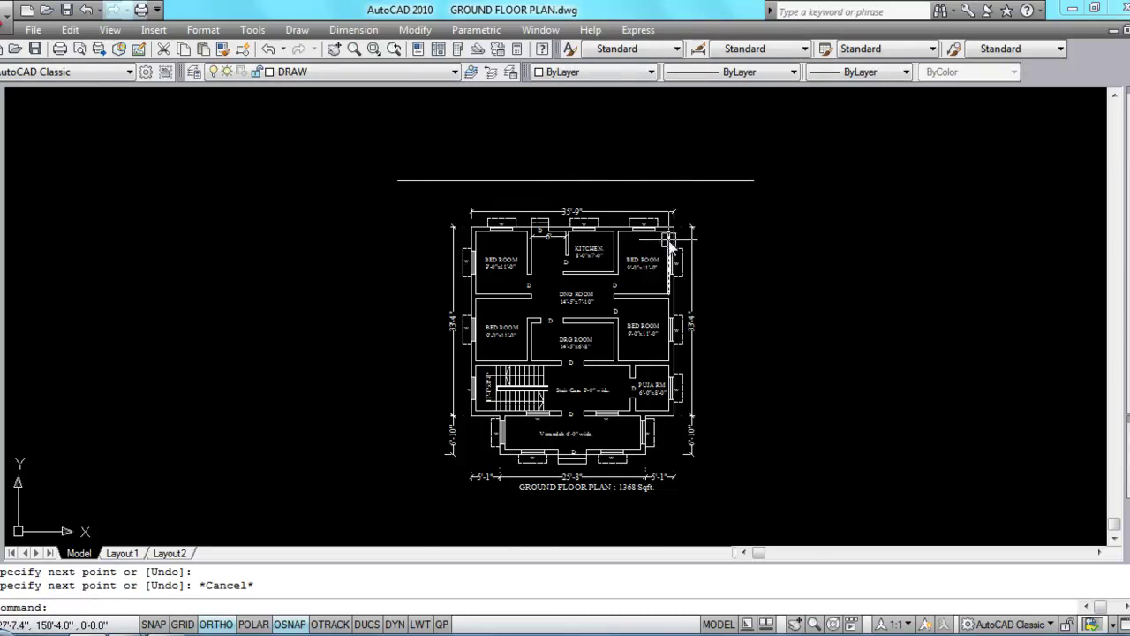
# Step: Copy the BED ROOM label from the upper bedroom beside the kitchen to the right end of the ground line
pyautogui.scroll(2, 670, 234)
pyautogui.click(650, 274)
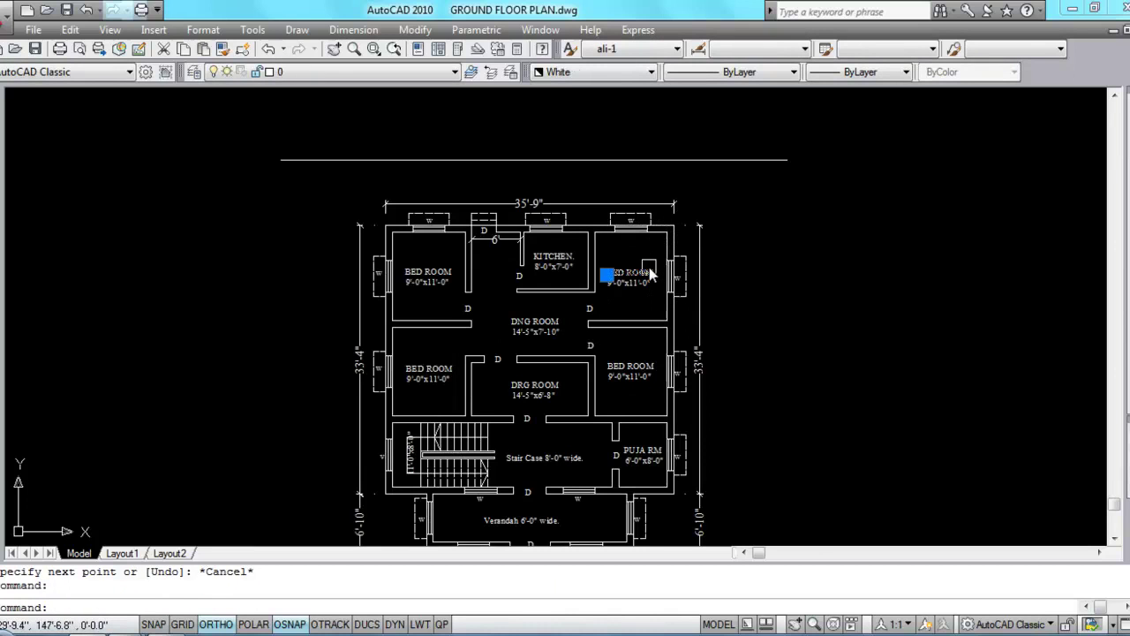
pyautogui.hotkey('ctrl', 'c')
pyautogui.hotkey('ctrl', 'v')
pyautogui.scroll(4, 787, 159)
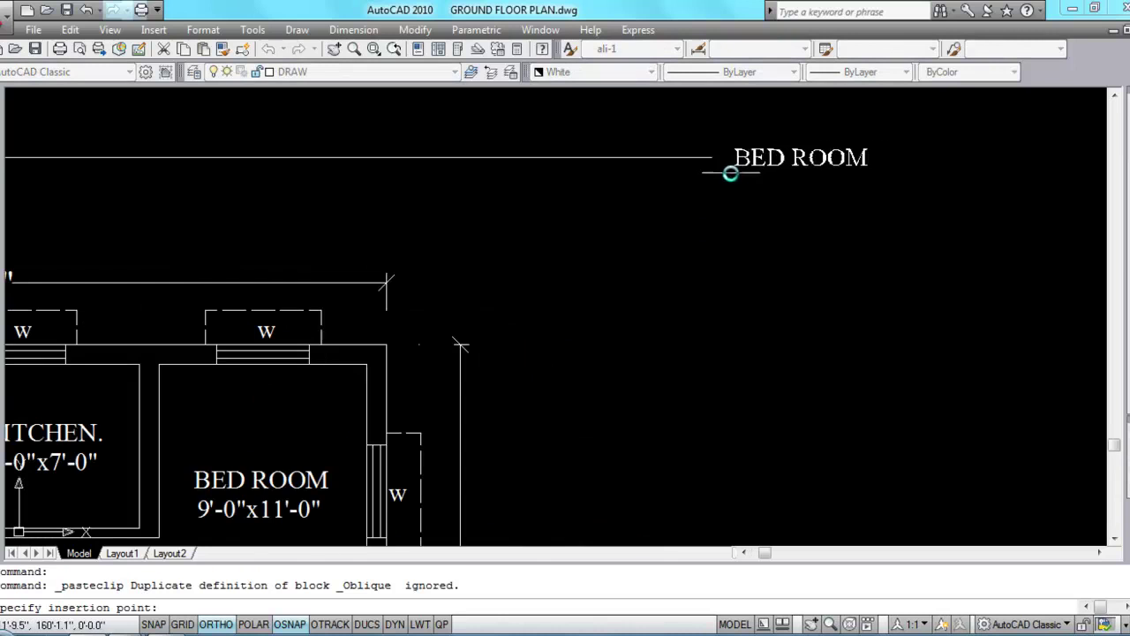
pyautogui.click(739, 164)
# Step: Change the copied label's text to "G.L."
pyautogui.doubleClick(738, 165)
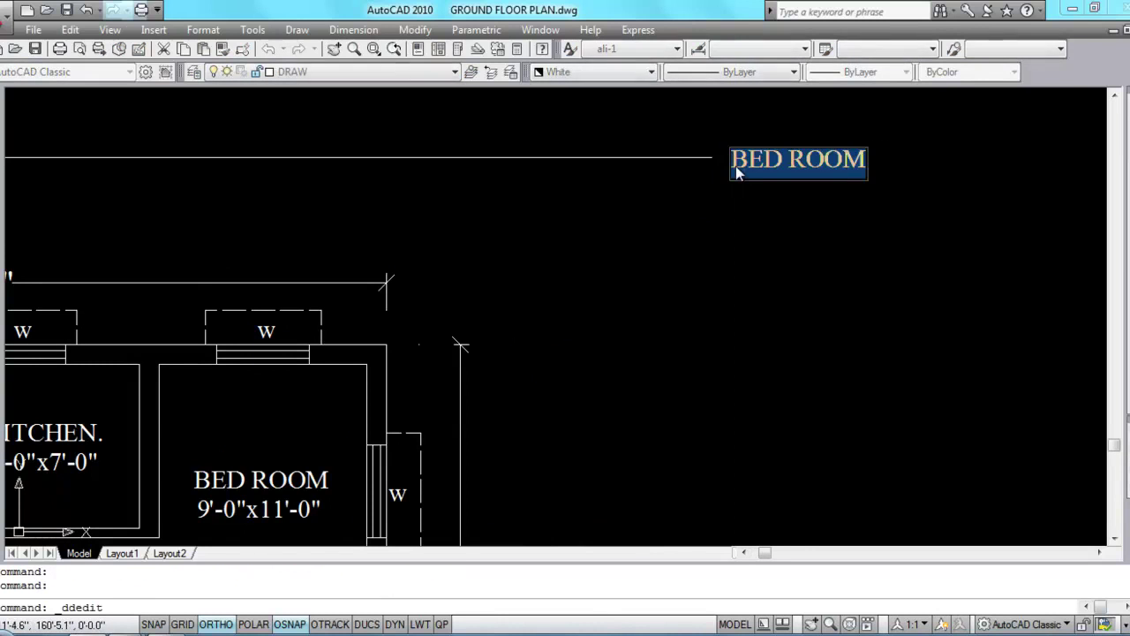
pyautogui.write('G.L.')
pyautogui.click(756, 245)
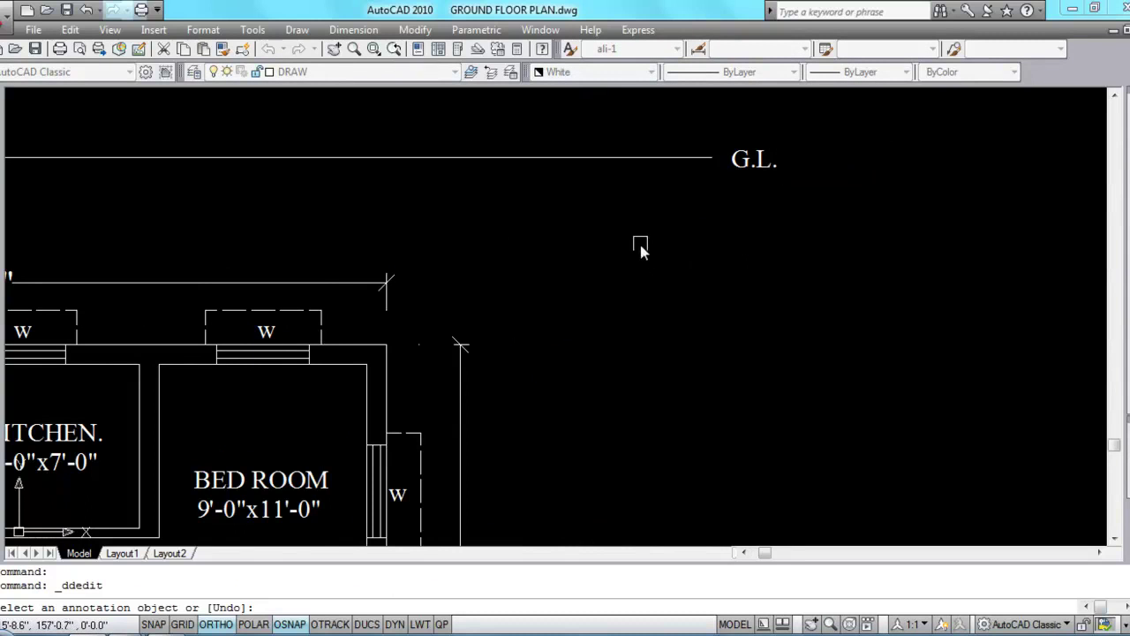
pyautogui.press('Escape')
# Step: Offset the ground line upward by 2'6 to form the plinth line
pyautogui.scroll(-2, 720, 280)
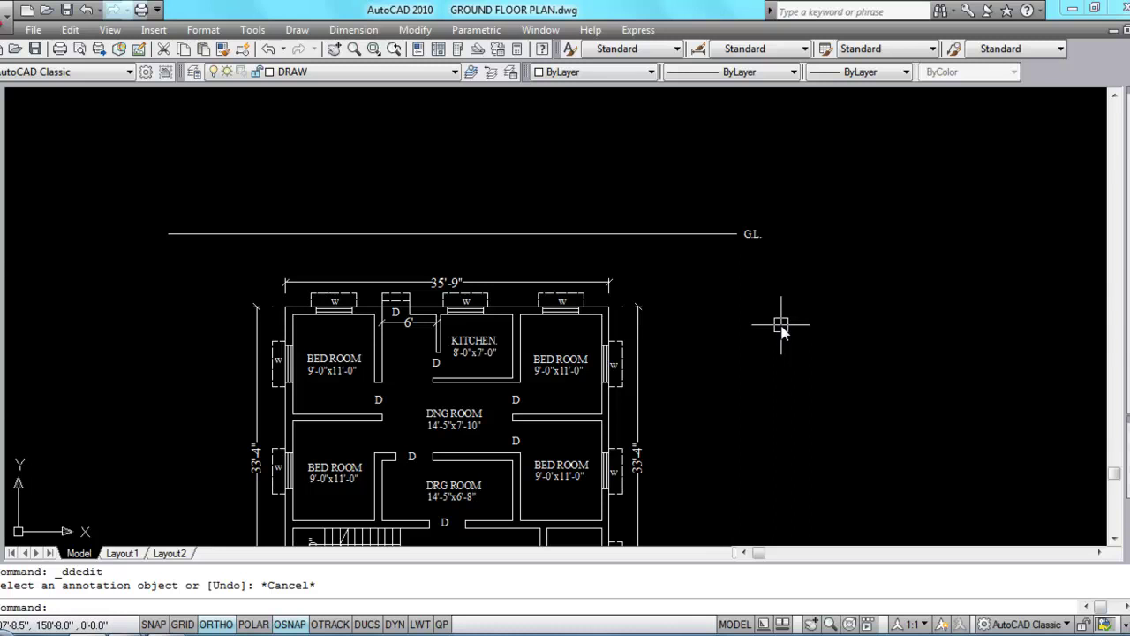
pyautogui.write('O')
pyautogui.press('Return')
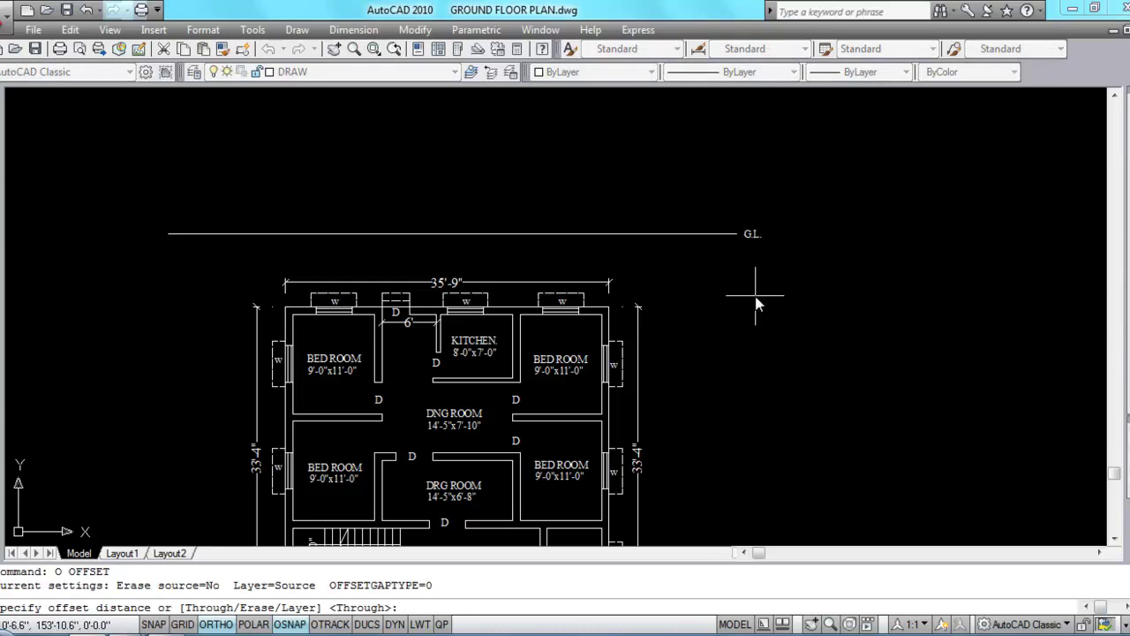
pyautogui.write("2'6")
pyautogui.press('Return')
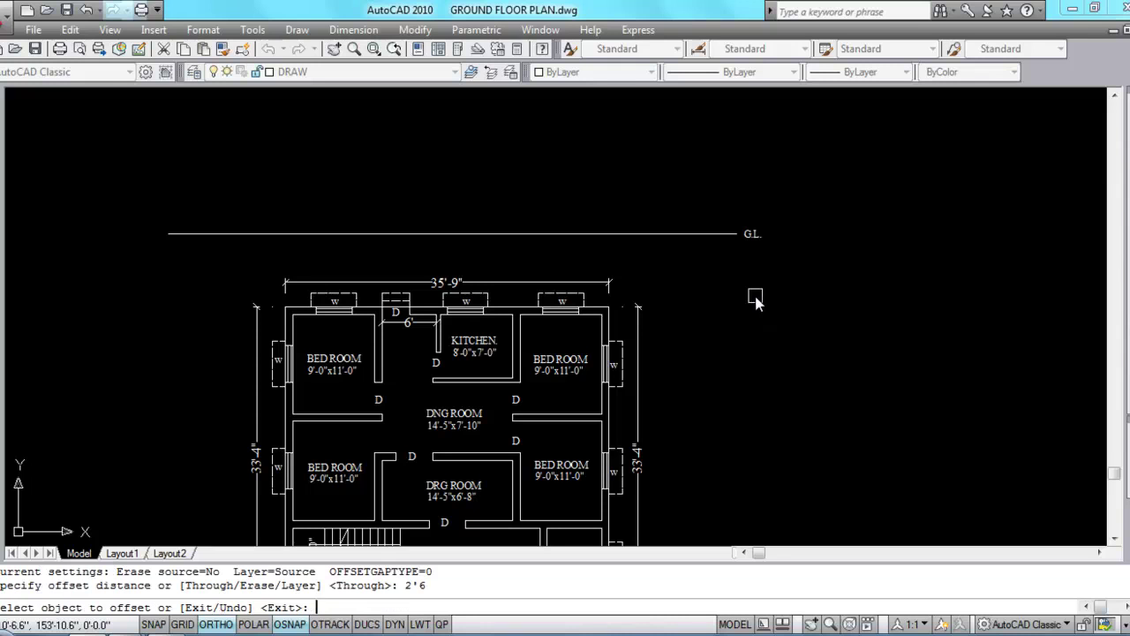
pyautogui.click(529, 234)
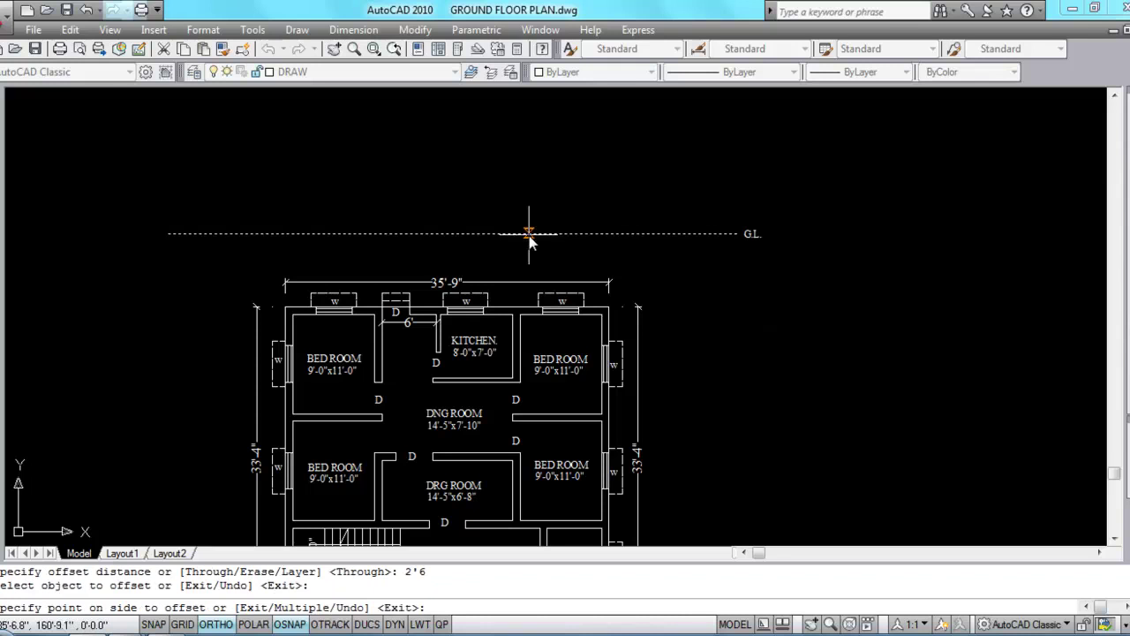
pyautogui.click(487, 132)
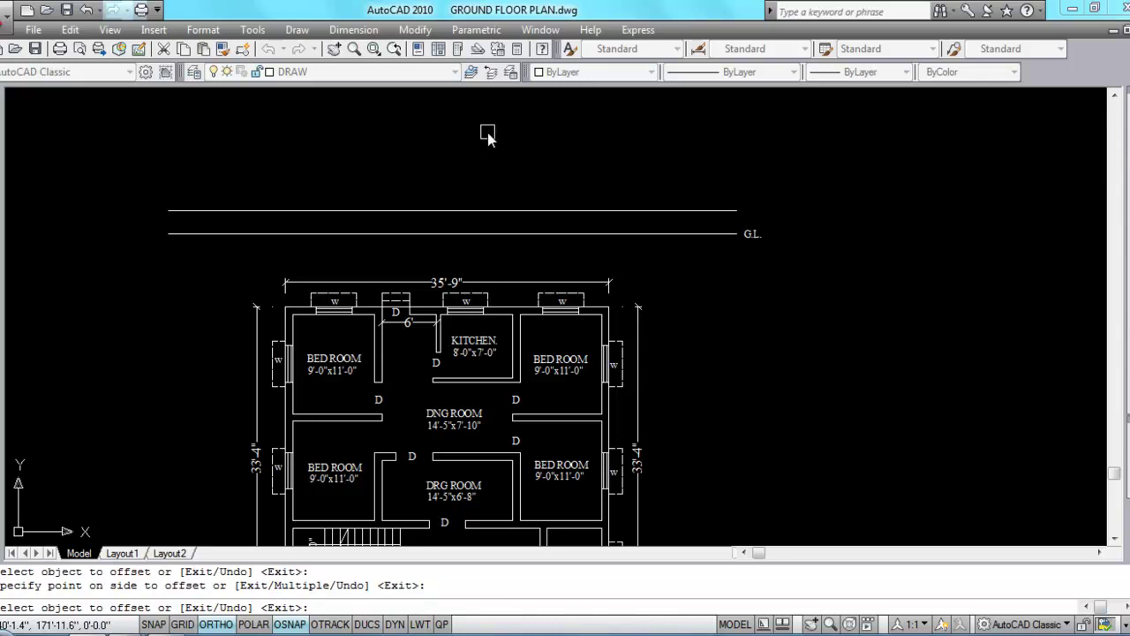
pyautogui.press('Return')
# Step: Place vertical construction lines through the building's outer left and right wall corners with XLINE
pyautogui.scroll(-2, 715, 207)
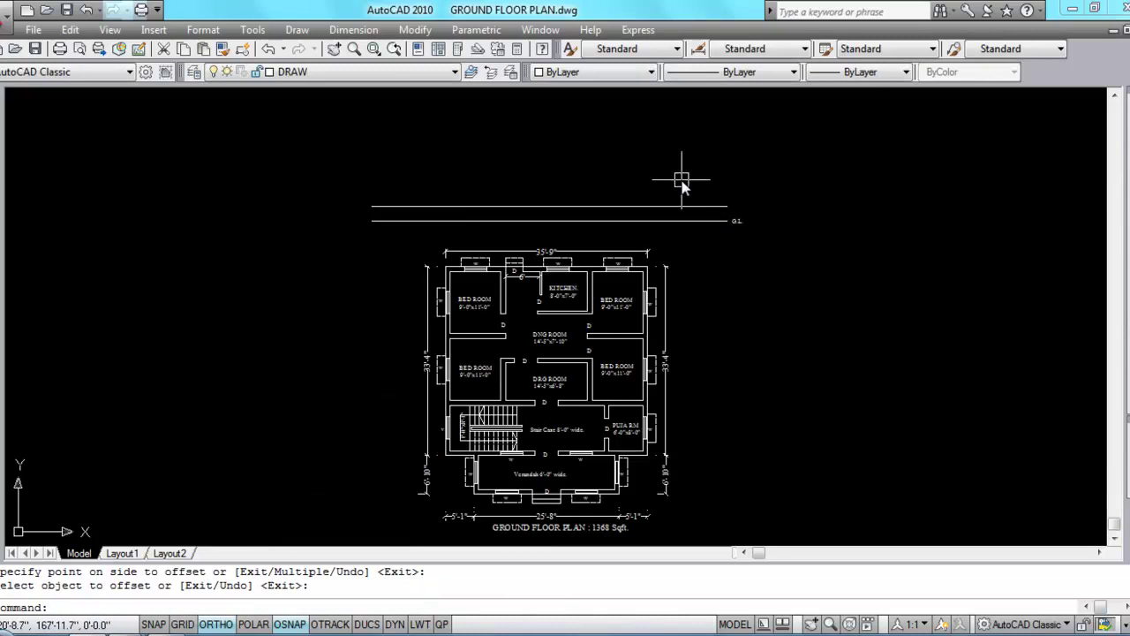
pyautogui.scroll(-4, 633, 207)
pyautogui.scroll(7, 578, 331)
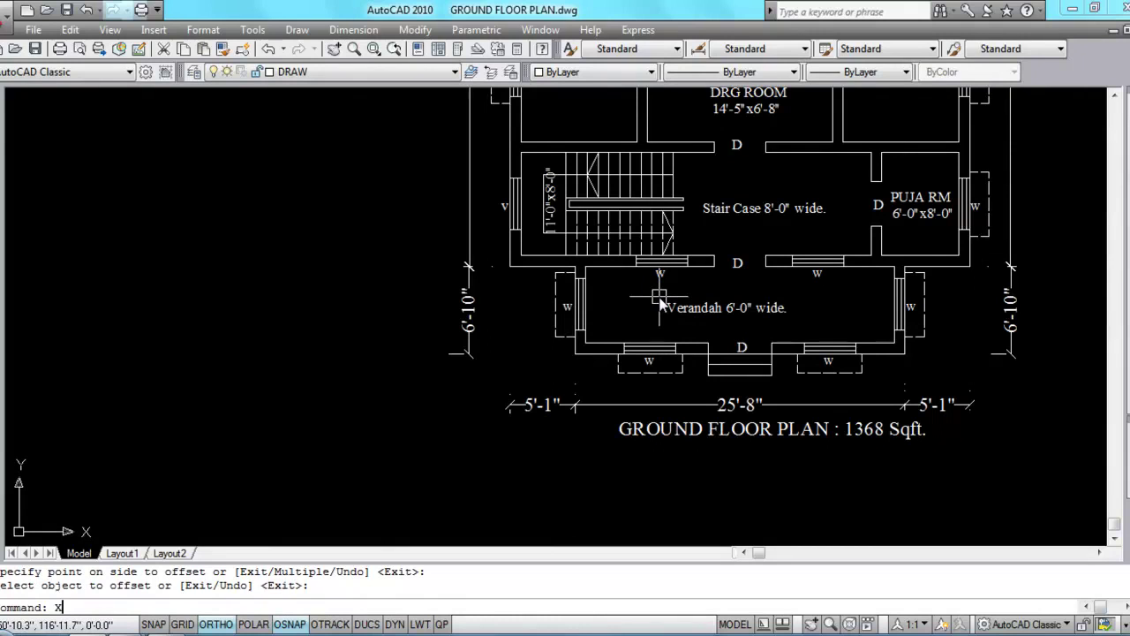
pyautogui.press('Return')
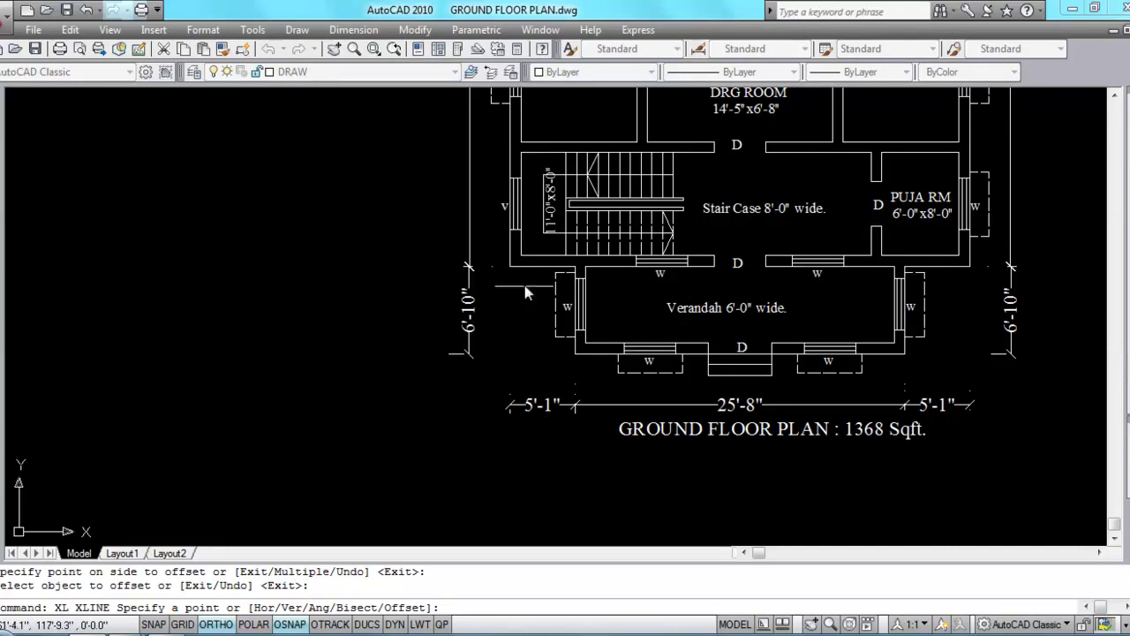
pyautogui.write('V')
pyautogui.press('Return')
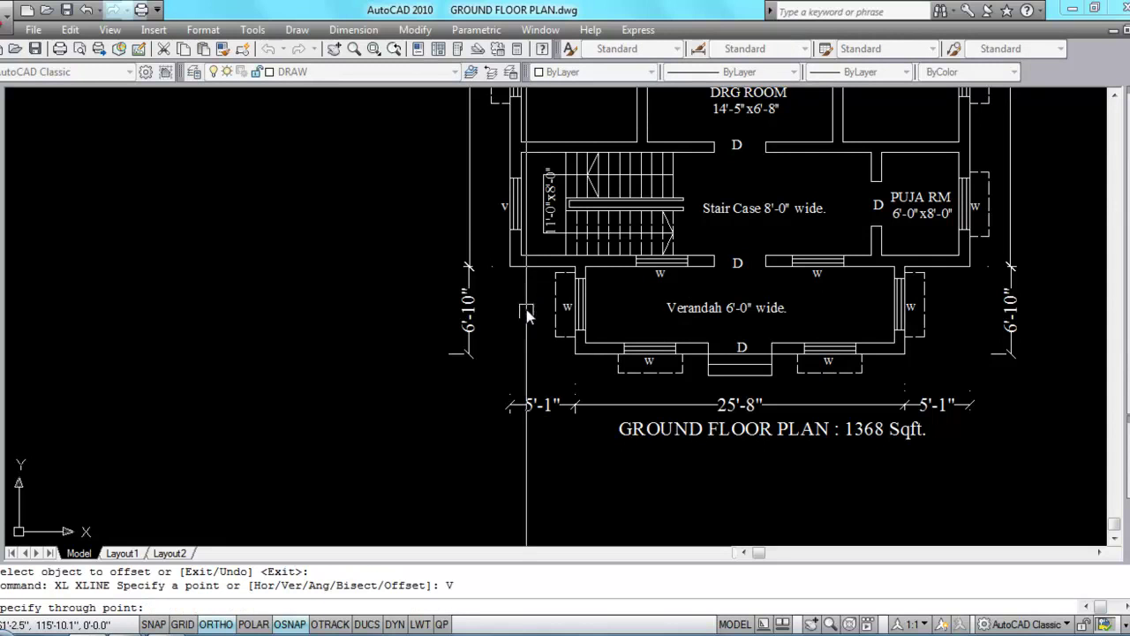
pyautogui.click(511, 273)
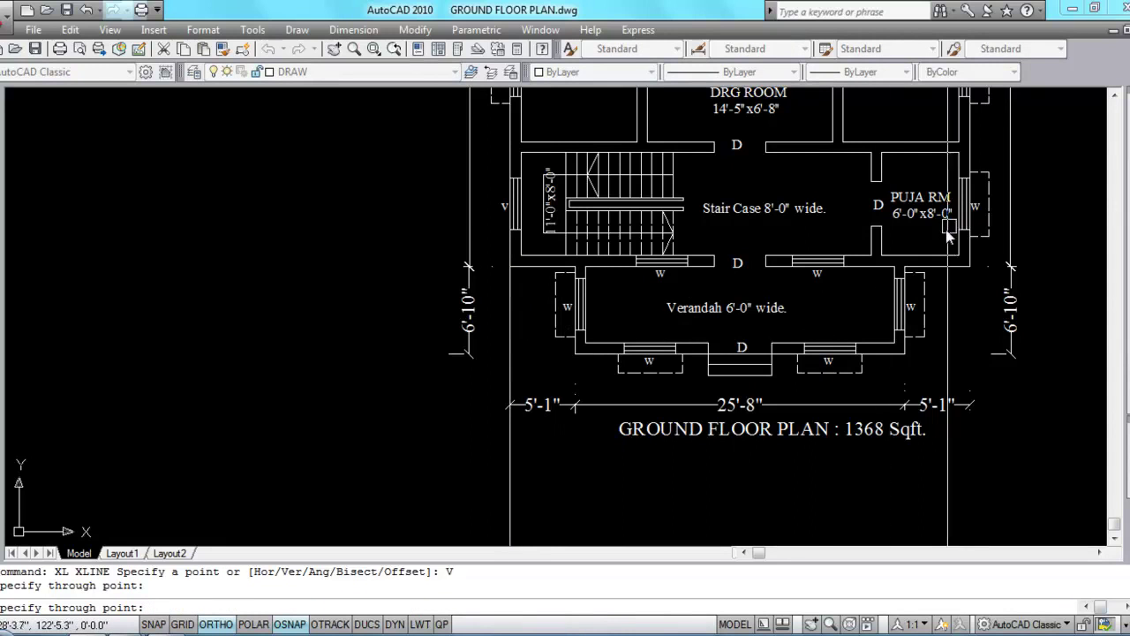
pyautogui.click(969, 268)
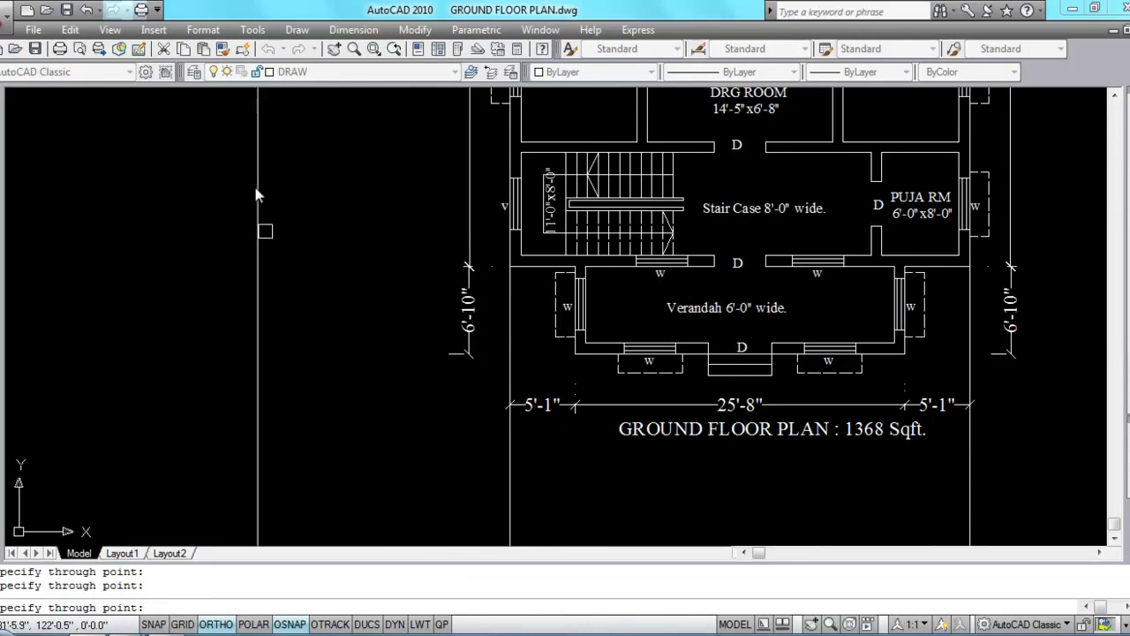
pyautogui.press('Escape')
# Step: Offset both vertical construction lines 6 inches outward, away from the building
pyautogui.scroll(-3, 491, 437)
pyautogui.scroll(3, 549, 234)
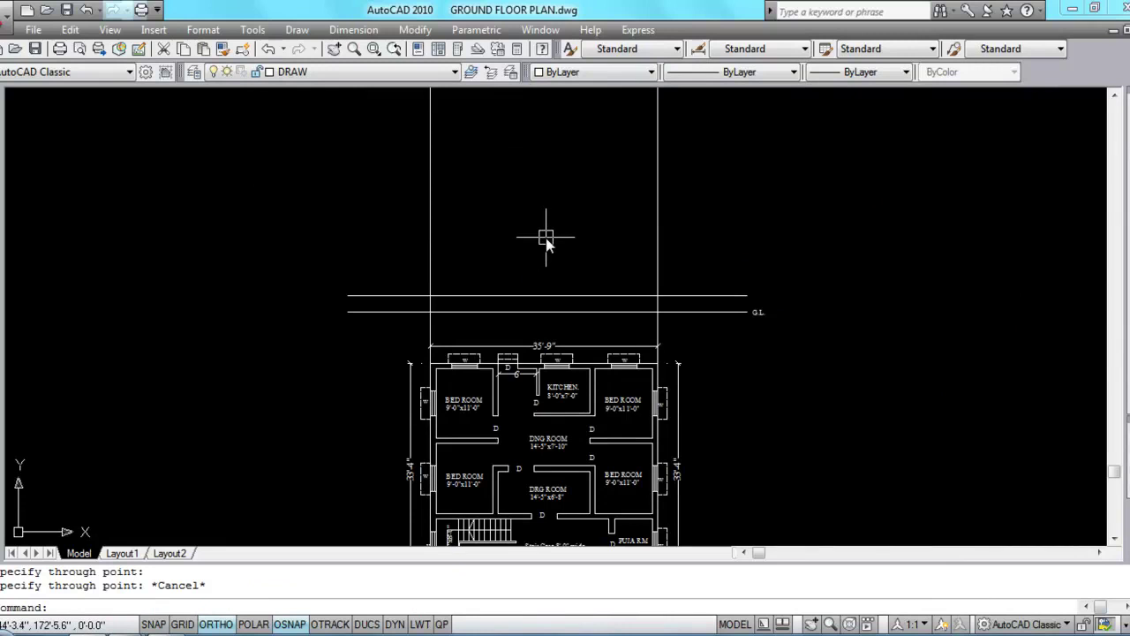
pyautogui.write('O')
pyautogui.press('Return')
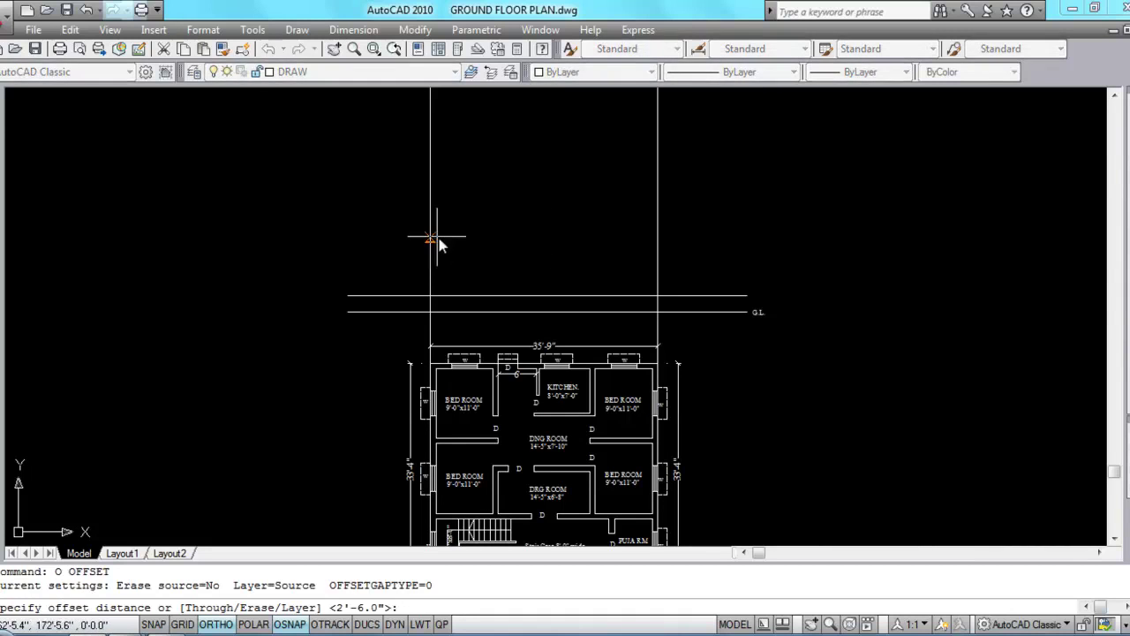
pyautogui.write('6')
pyautogui.press('Return')
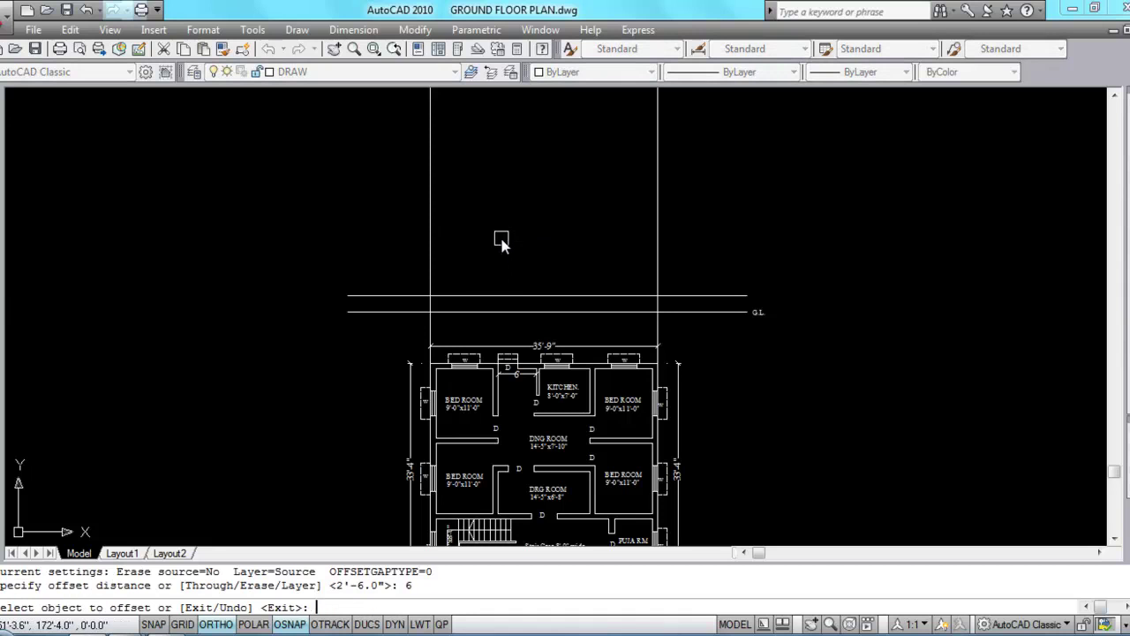
pyautogui.click(427, 237)
pyautogui.click(342, 212)
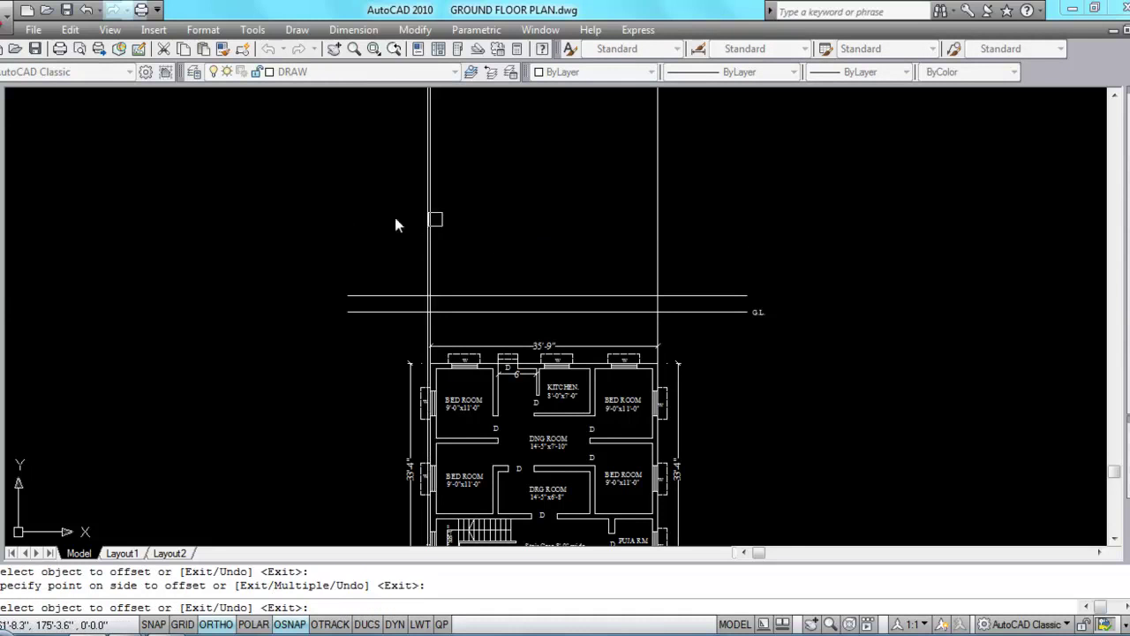
pyautogui.click(656, 229)
pyautogui.click(712, 237)
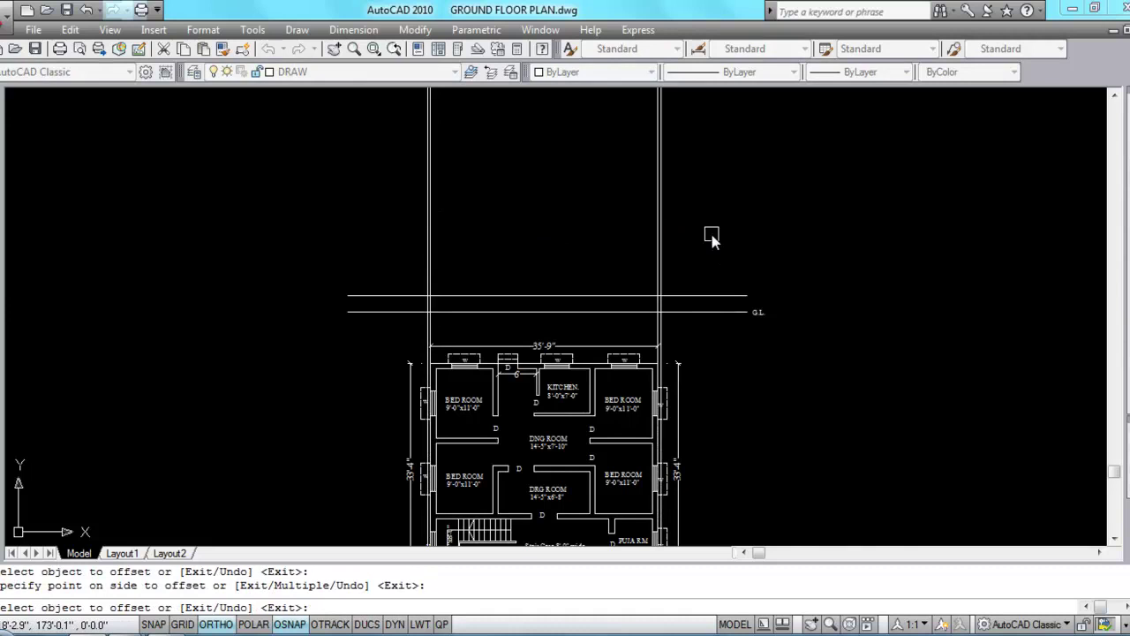
pyautogui.press('Escape')
# Step: Trim the plinth line's ends beyond the outer verticals and the outer verticals above the plinth line, using all these lines as cutting edges
pyautogui.scroll(3, 412, 280)
pyautogui.write('TR')
pyautogui.press('Return')
pyautogui.click(484, 221)
pyautogui.click(434, 270)
pyautogui.click(379, 283)
pyautogui.click(344, 386)
pyautogui.click(978, 366)
pyautogui.click(864, 263)
pyautogui.press('Return')
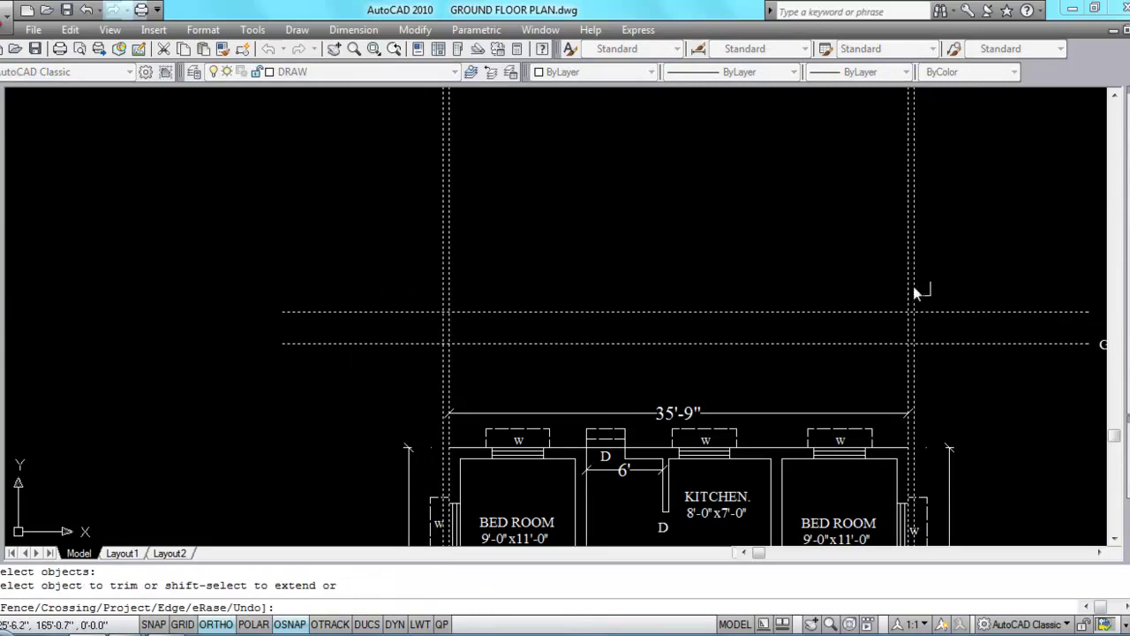
pyautogui.click(973, 314)
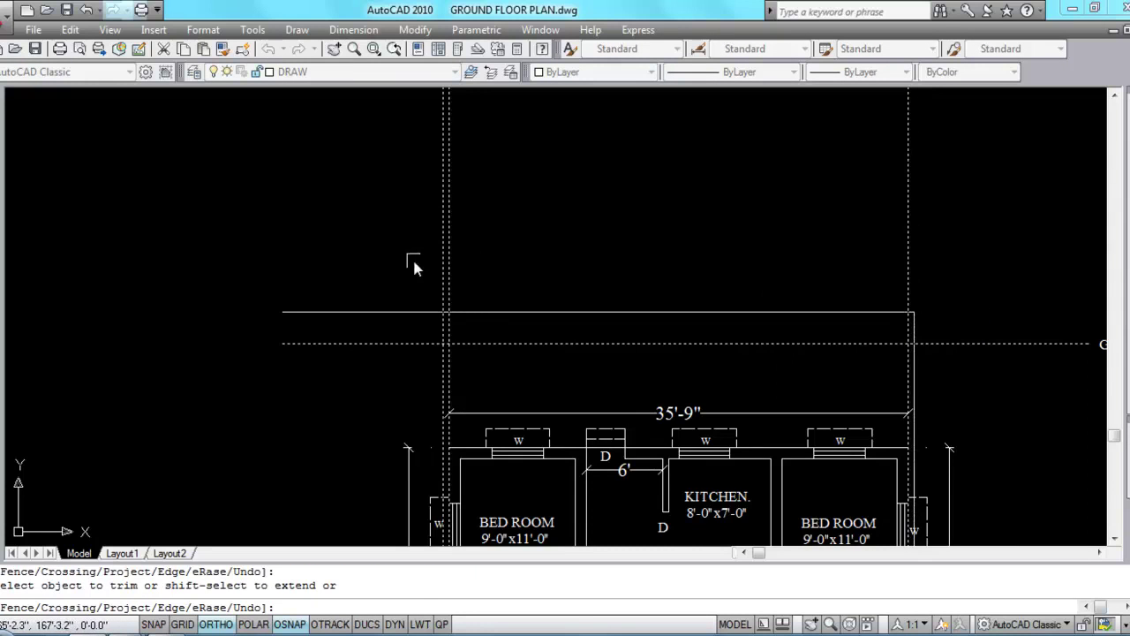
pyautogui.scroll(3, 420, 258)
pyautogui.click(446, 363)
pyautogui.scroll(-5, 438, 356)
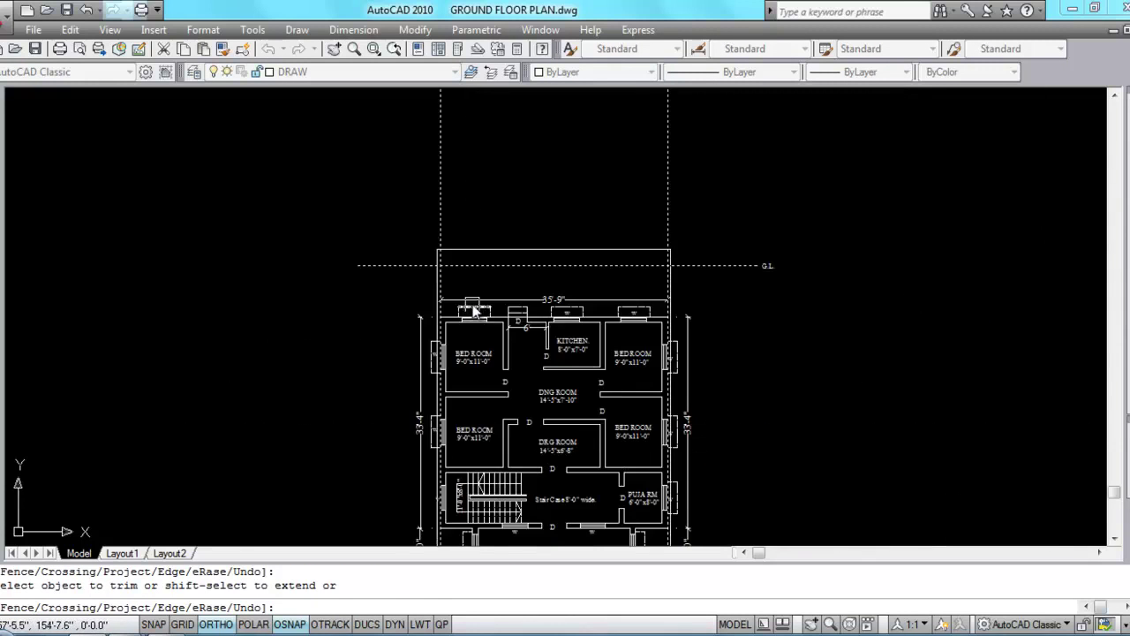
# Step: Trim the vertical lines below the ground line and the inner verticals within the plinth, and save the drawing
pyautogui.scroll(3, 641, 288)
pyautogui.click(761, 283)
pyautogui.click(240, 279)
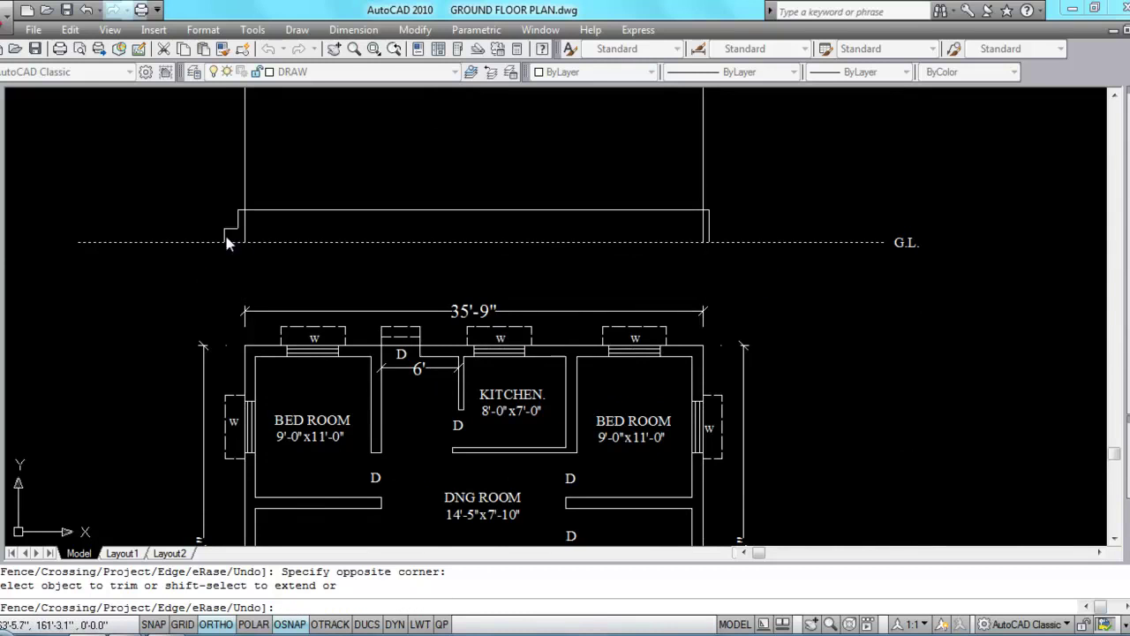
pyautogui.scroll(3, 241, 227)
pyautogui.click(241, 226)
pyautogui.scroll(-3, 345, 239)
pyautogui.scroll(1, 650, 227)
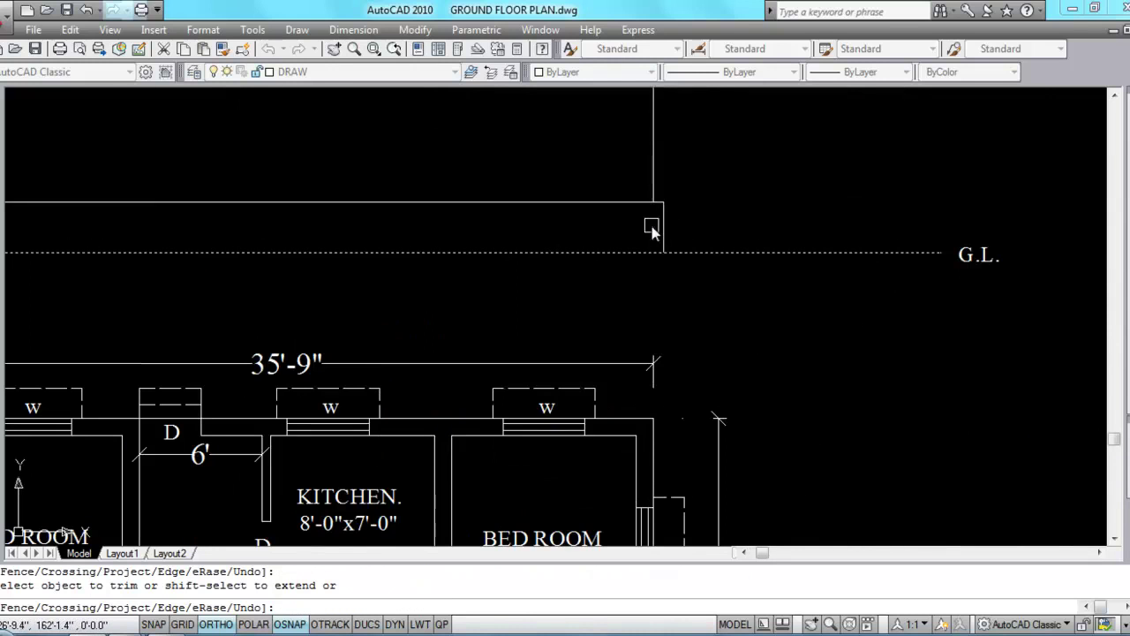
pyautogui.scroll(-3, 703, 256)
pyautogui.press('Escape')
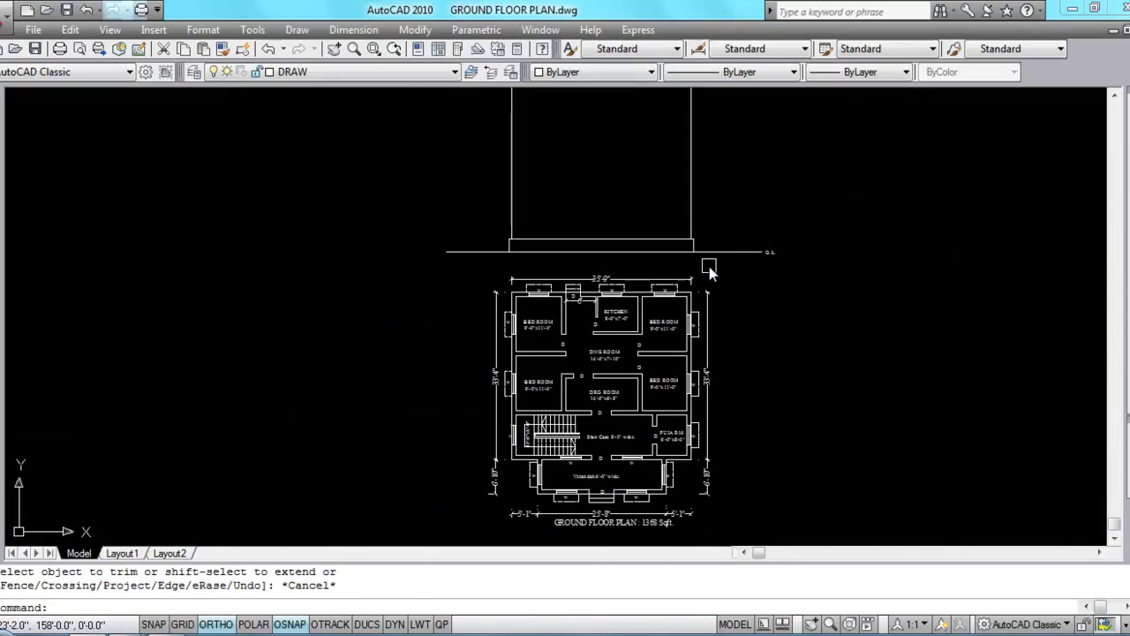
pyautogui.hotkey('ctrl', 's')
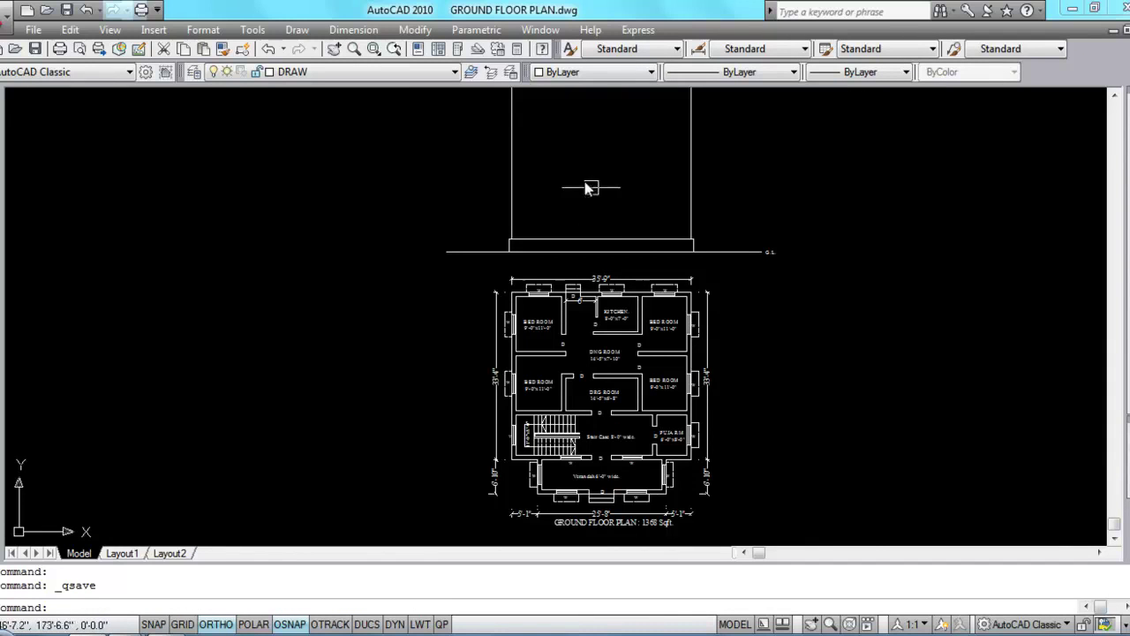
# Step: Offset the plinth's top line upward by 10'6 to mark the storey height
pyautogui.write('o')
pyautogui.press('Return')
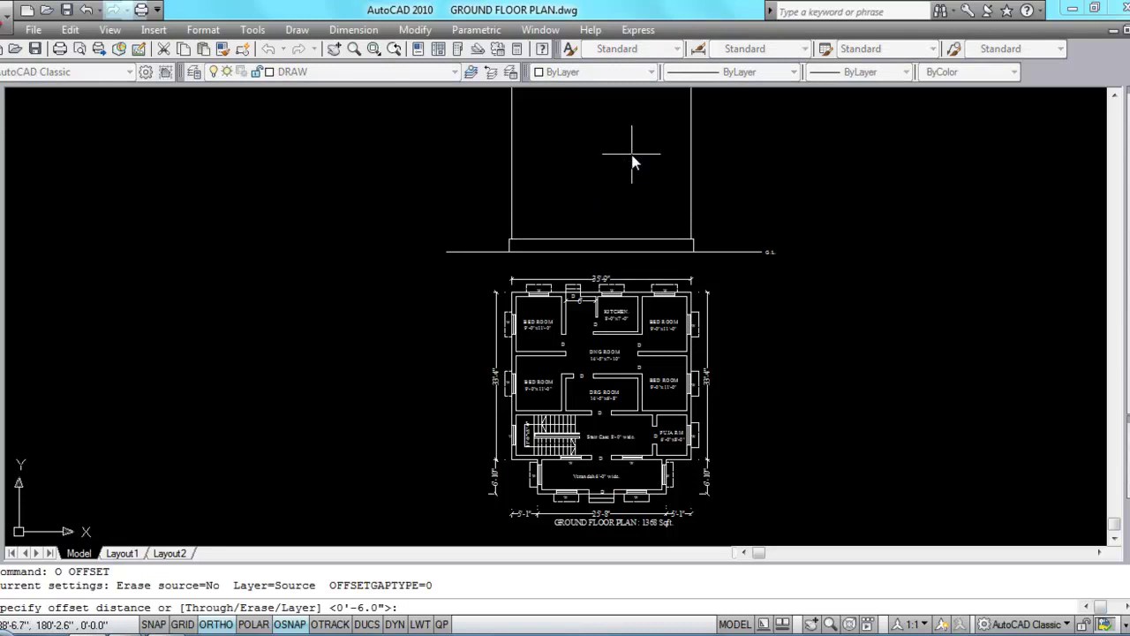
pyautogui.write("10'6")
pyautogui.press('Return')
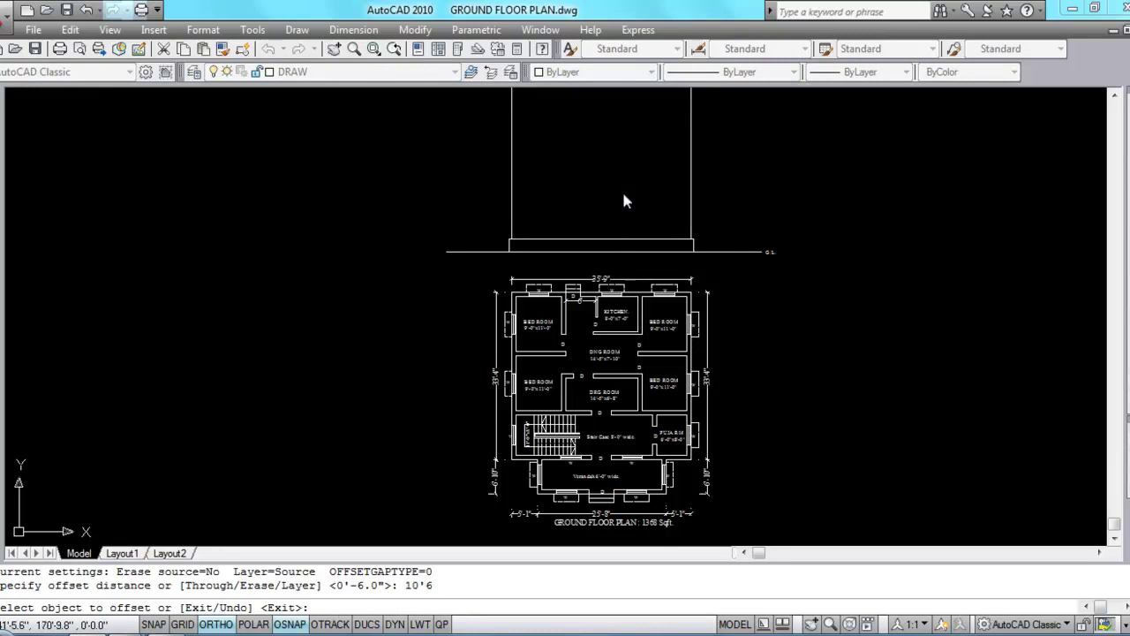
pyautogui.scroll(3, 599, 242)
pyautogui.click(600, 239)
pyautogui.scroll(-4, 622, 225)
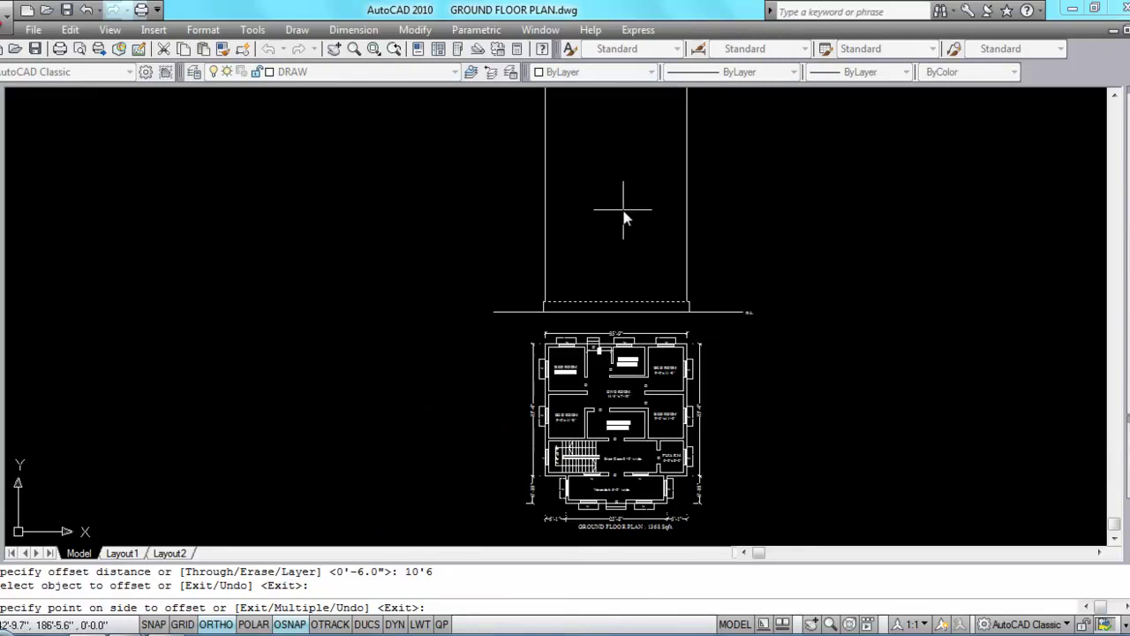
pyautogui.click(623, 216)
pyautogui.press('Return')
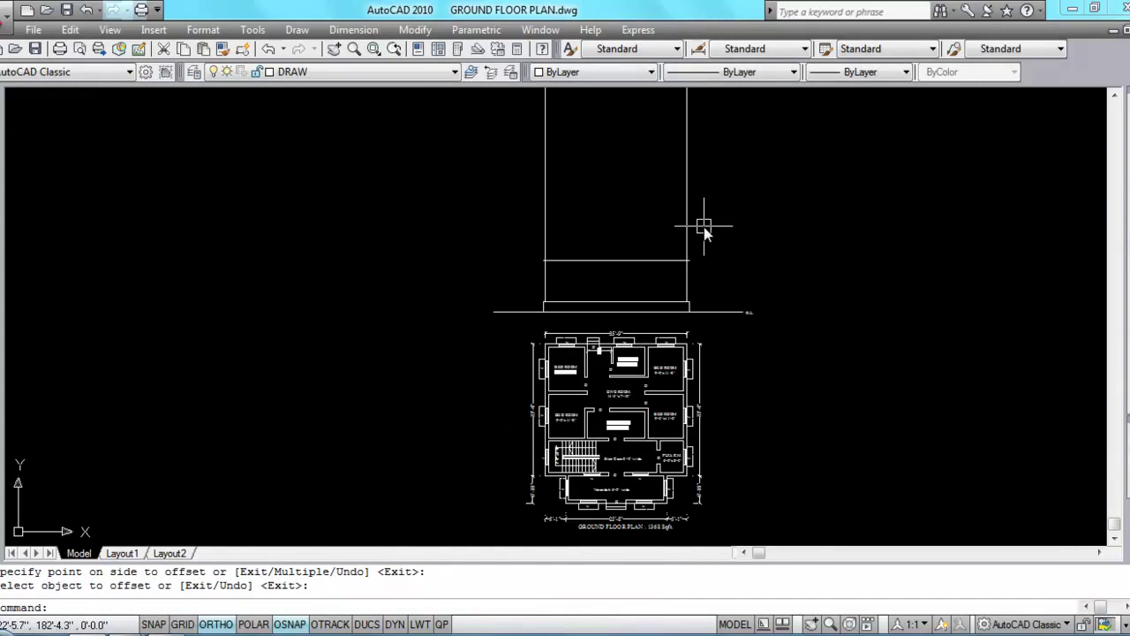
# Step: Offset the storey-height line upward by 4 inches to mark the roof slab's thickness
pyautogui.scroll(2, 679, 242)
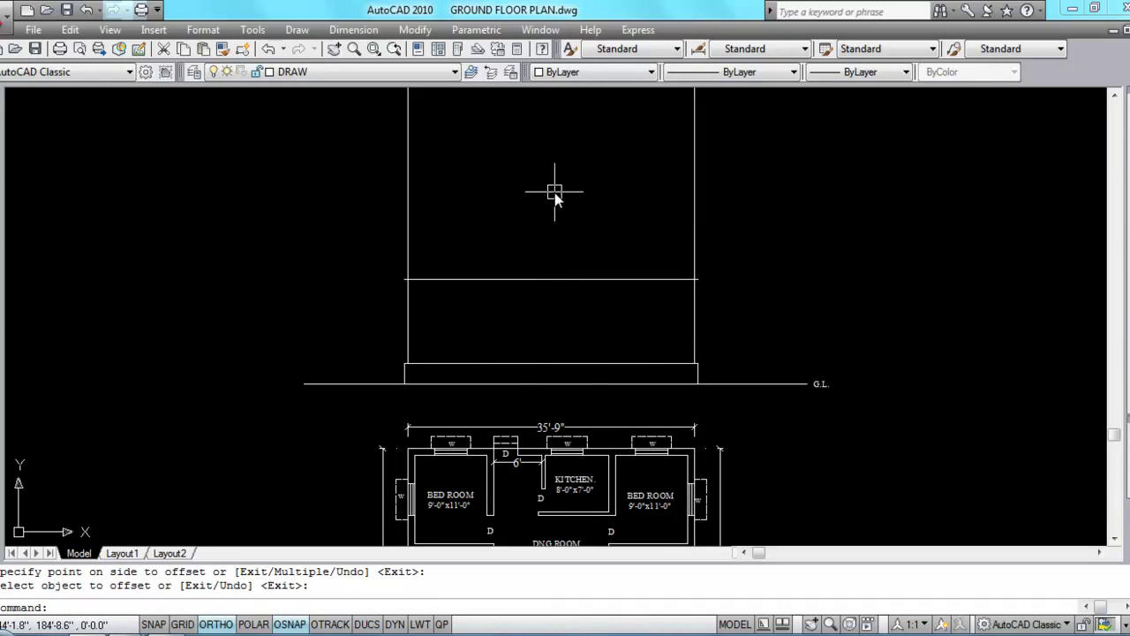
pyautogui.write('o')
pyautogui.press('Return')
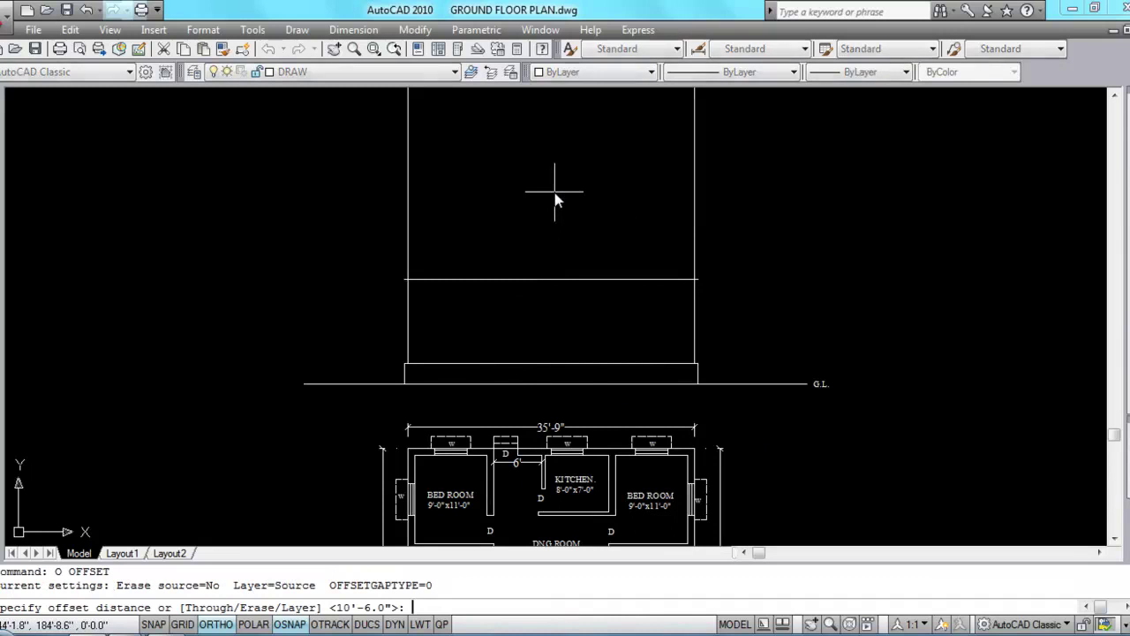
pyautogui.write('4')
pyautogui.press('Return')
pyautogui.click(542, 281)
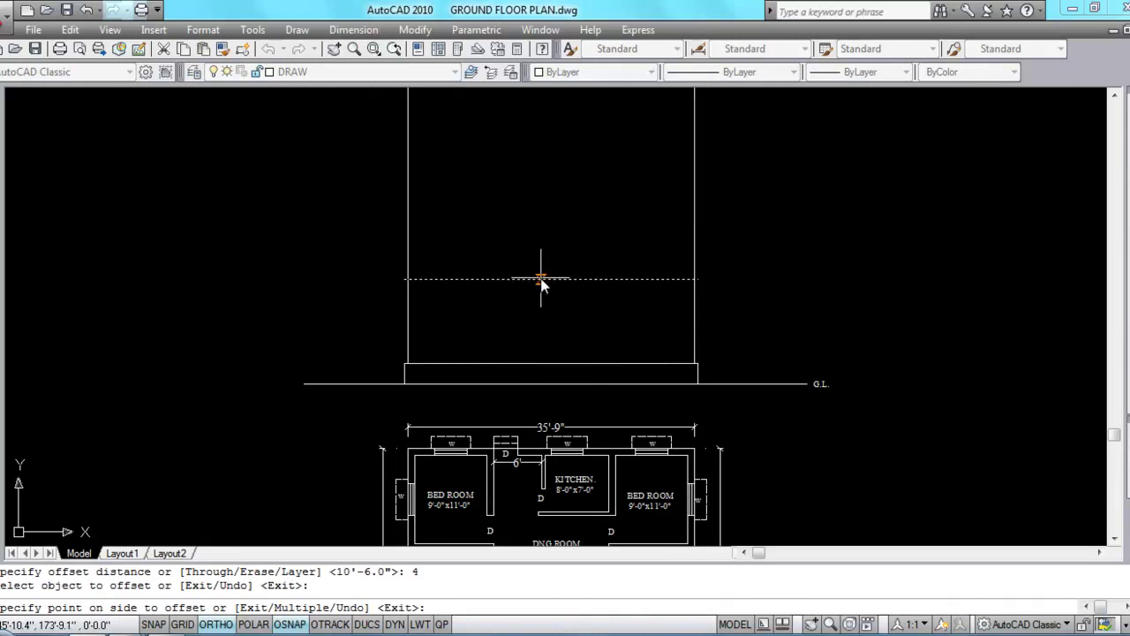
pyautogui.click(541, 218)
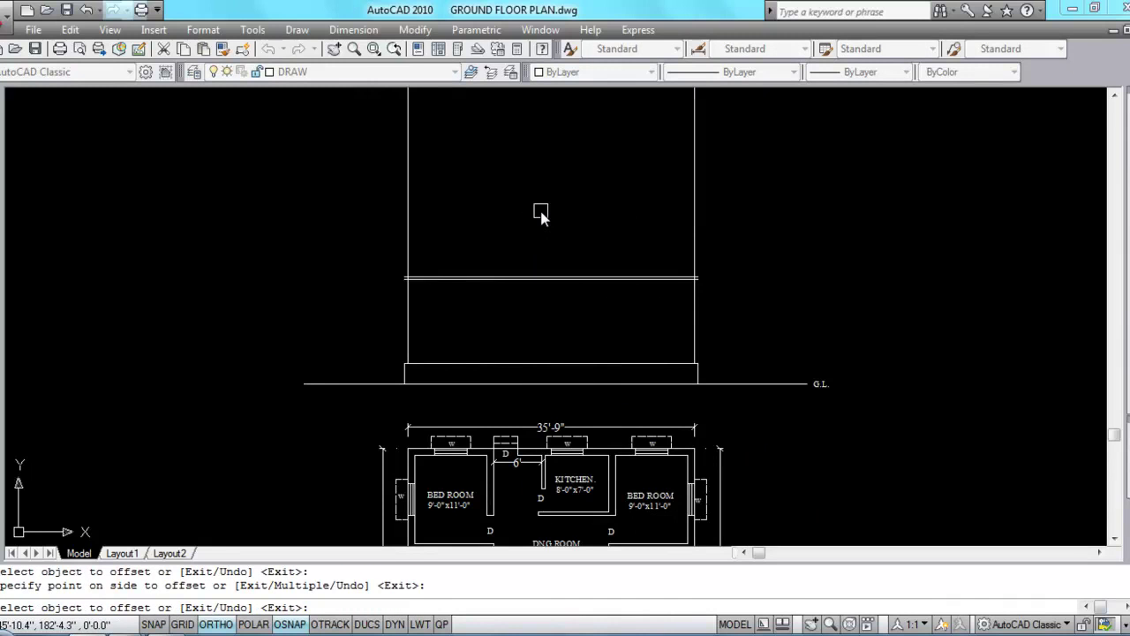
pyautogui.press('Escape')
# Step: Measure the slab line's overhang beyond the left wall with an aligned dimension, without placing it
pyautogui.scroll(4, 406, 281)
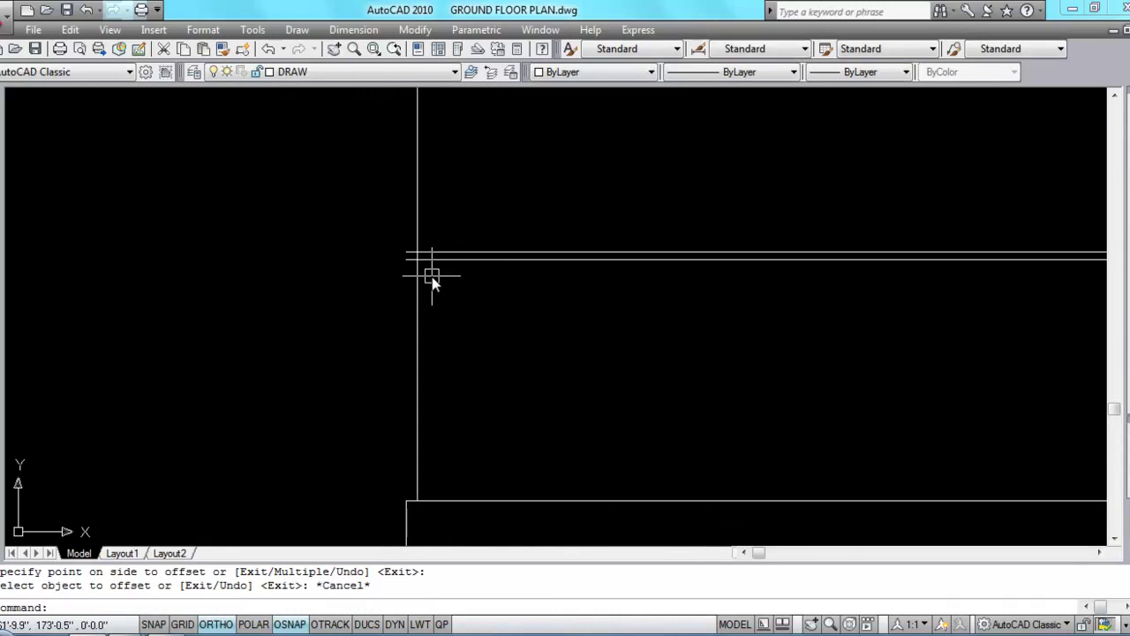
pyautogui.click(353, 29)
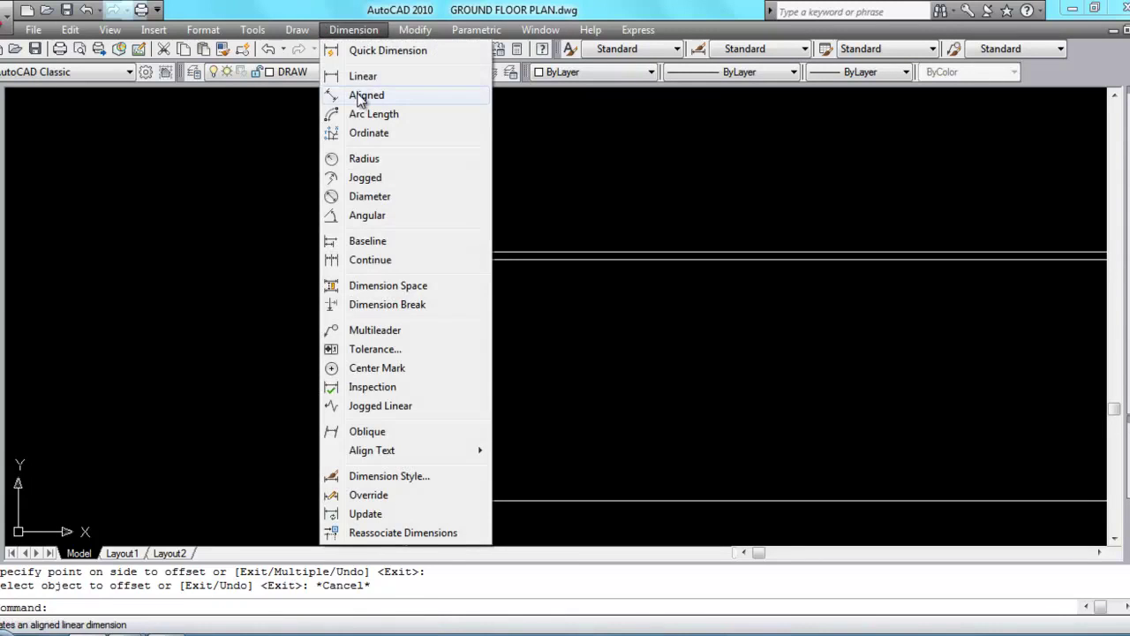
pyautogui.click(379, 95)
pyautogui.scroll(5, 414, 255)
pyautogui.click(386, 277)
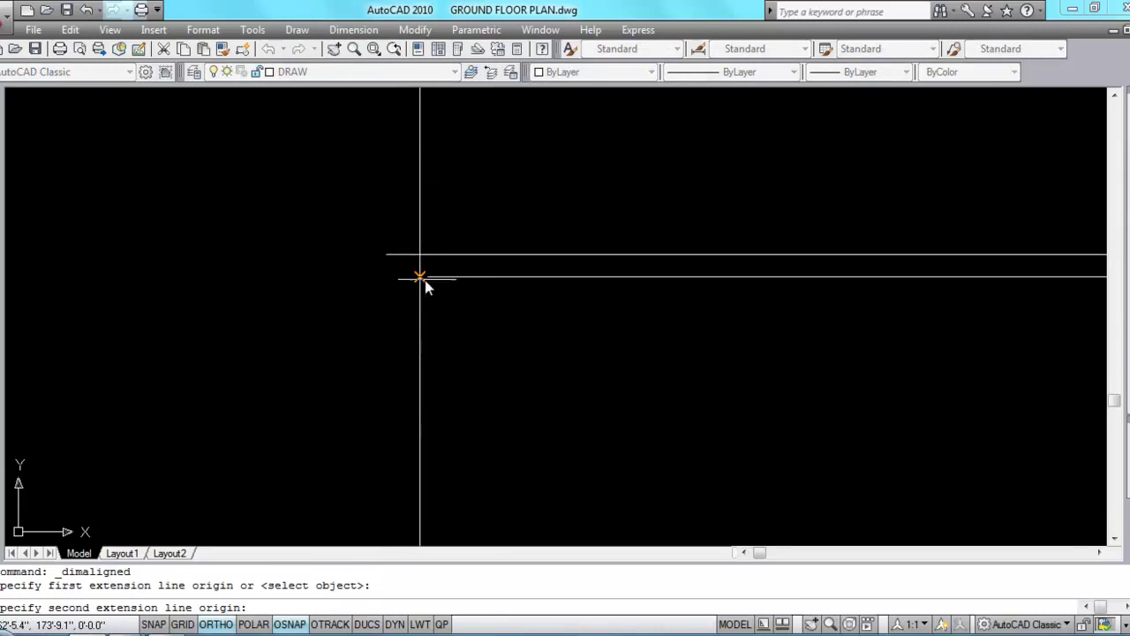
pyautogui.click(419, 277)
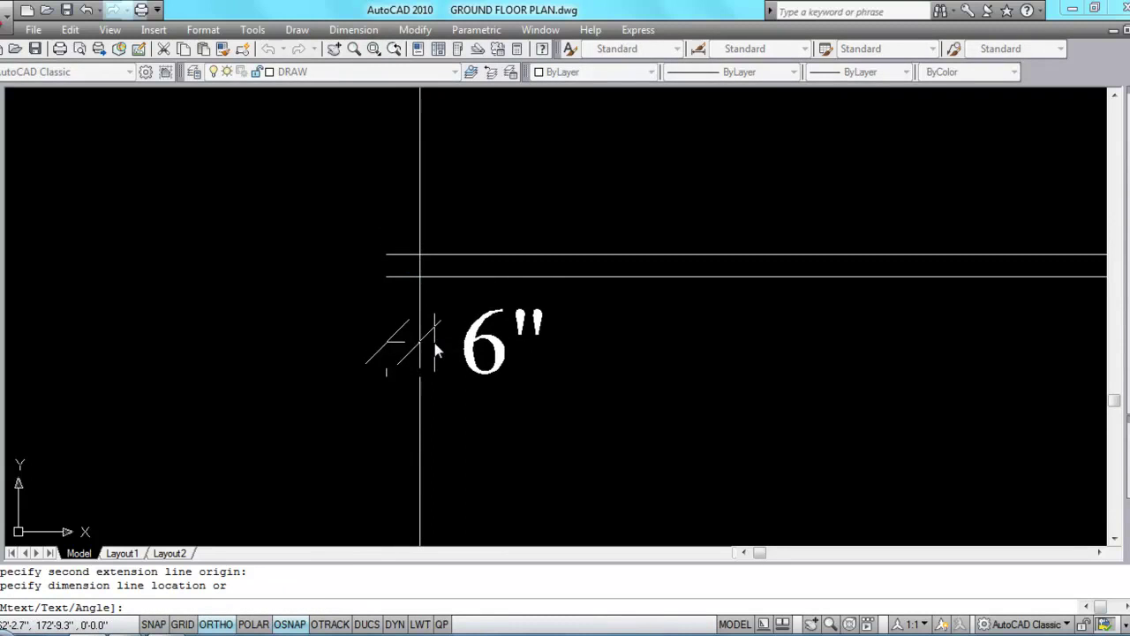
pyautogui.press('Escape')
# Step: Close the slab's left end with a vertical line between its lower and upper lines
pyautogui.write('l')
pyautogui.press('Return')
pyautogui.click(391, 277)
pyautogui.click(390, 255)
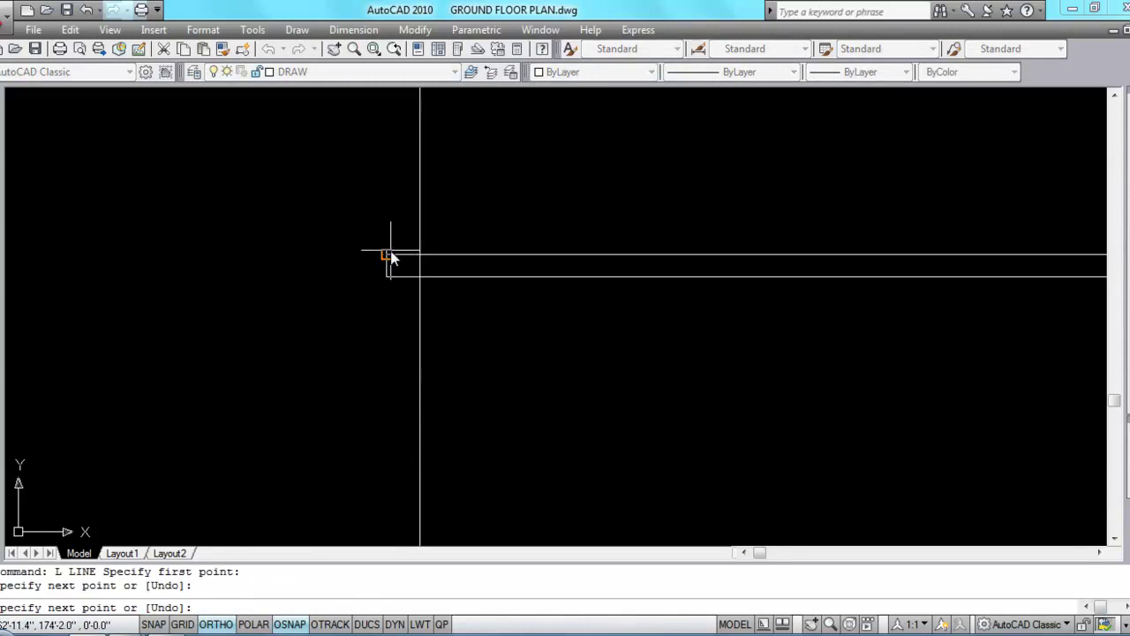
pyautogui.press('Escape')
# Step: Close the slab's right end with a vertical line between its lower and upper lines
pyautogui.scroll(-2, 390, 256)
pyautogui.scroll(5, 883, 239)
pyautogui.rightClick(840, 222)
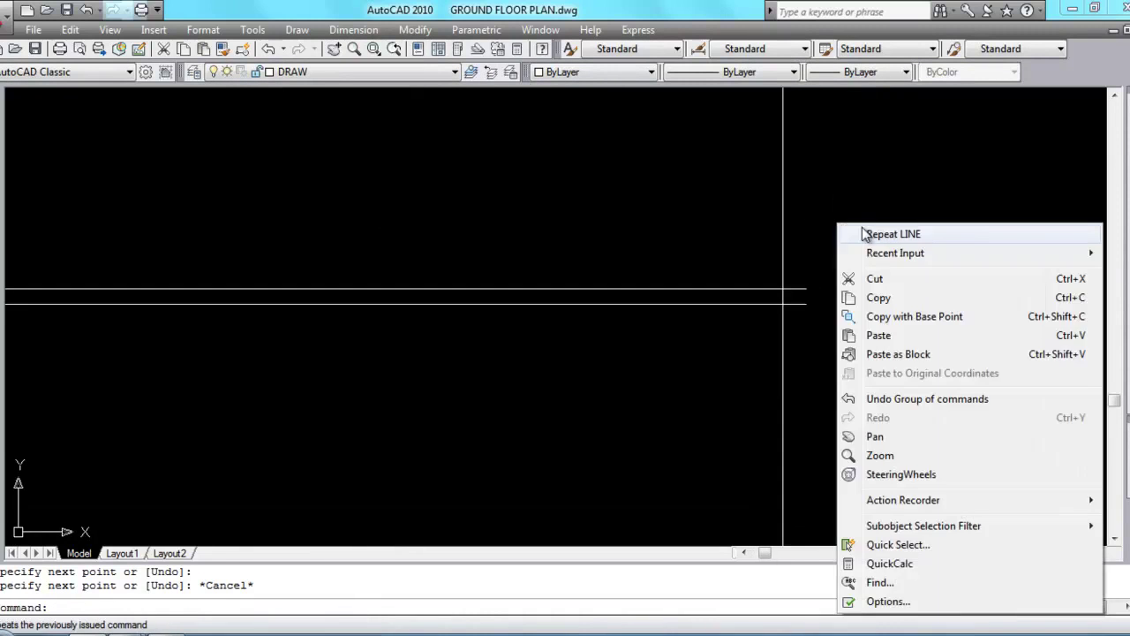
pyautogui.click(861, 232)
pyautogui.scroll(3, 821, 305)
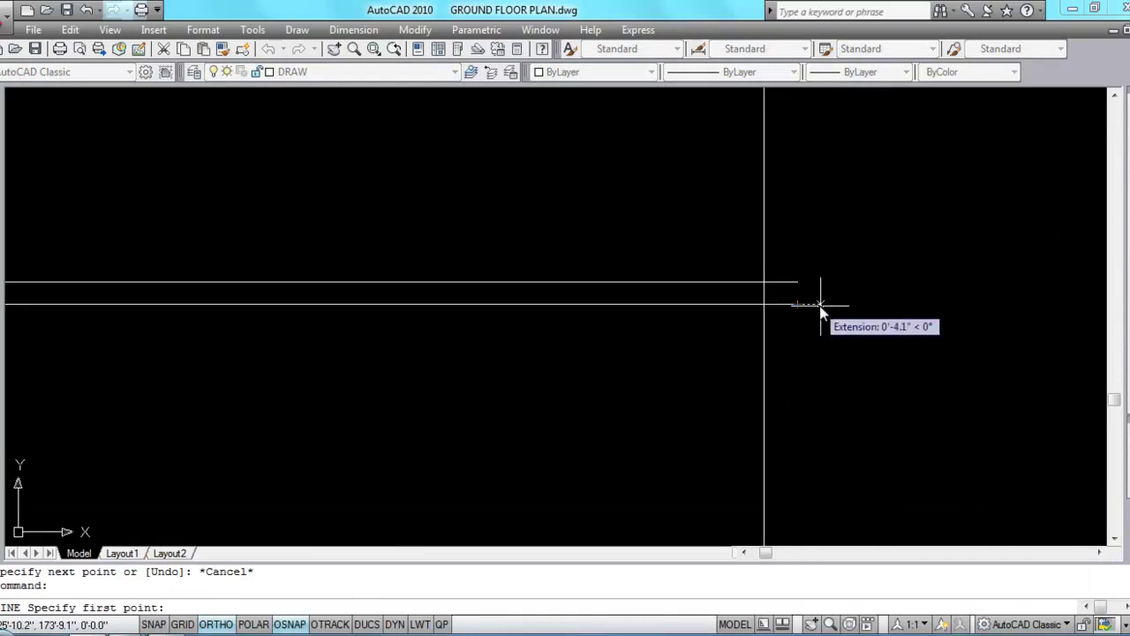
pyautogui.click(794, 306)
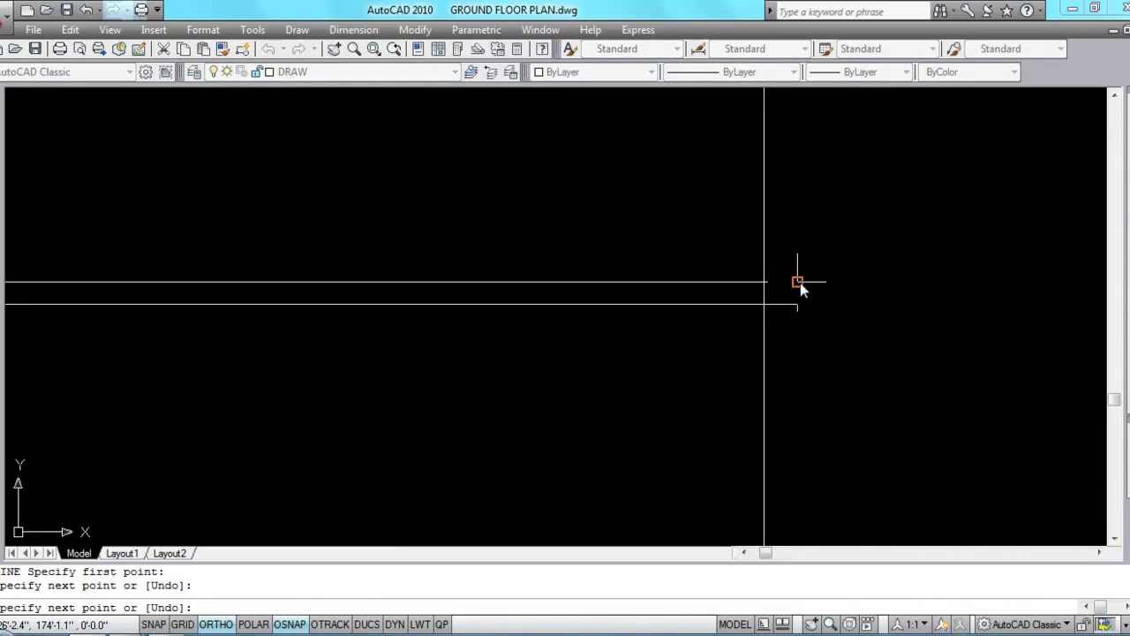
pyautogui.press('Escape')
# Step: Trim both wall lines above the roof slab, using the slab's lower line as the cutting edge
pyautogui.scroll(-3, 891, 278)
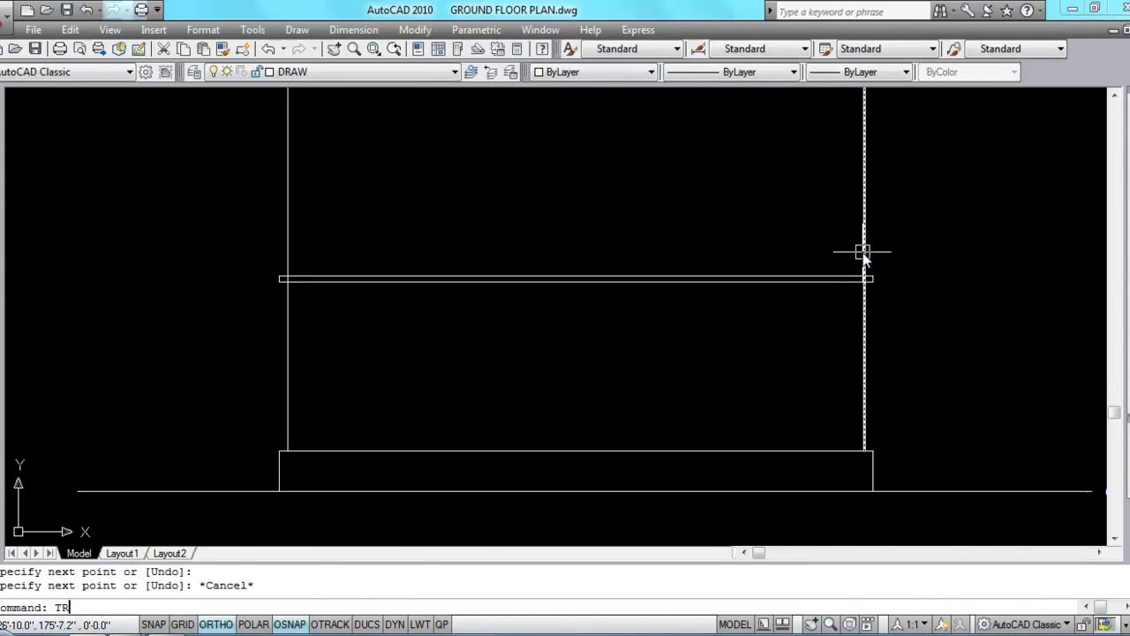
pyautogui.write('TR')
pyautogui.press('Return')
pyautogui.click(779, 280)
pyautogui.press('Return')
pyautogui.click(908, 249)
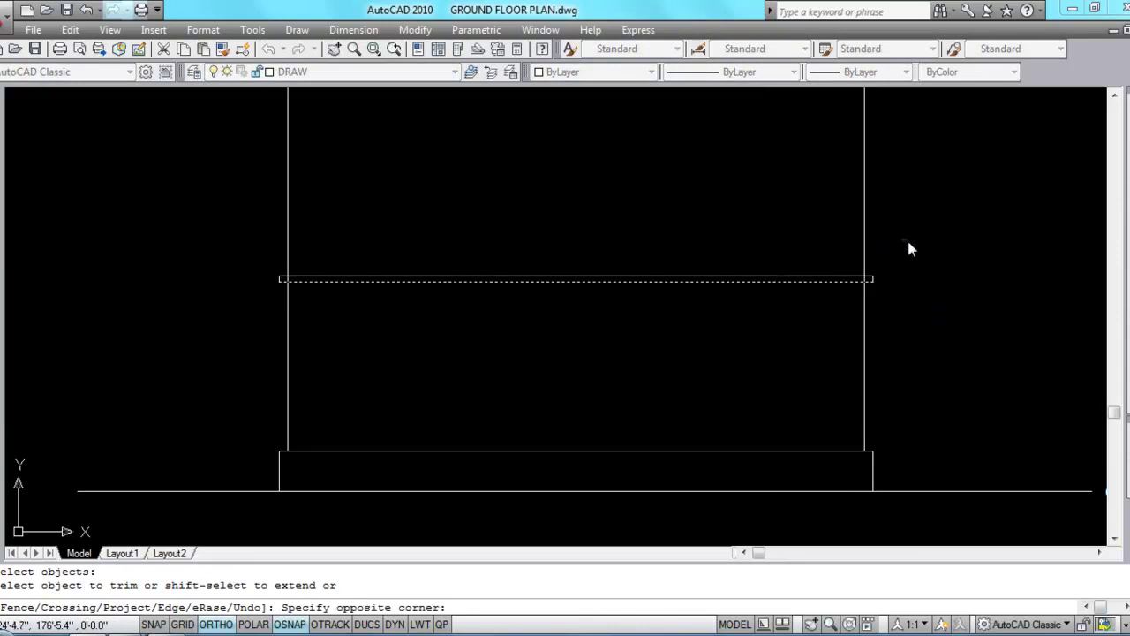
pyautogui.click(223, 212)
pyautogui.press('Escape')
pyautogui.scroll(-4, 562, 219)
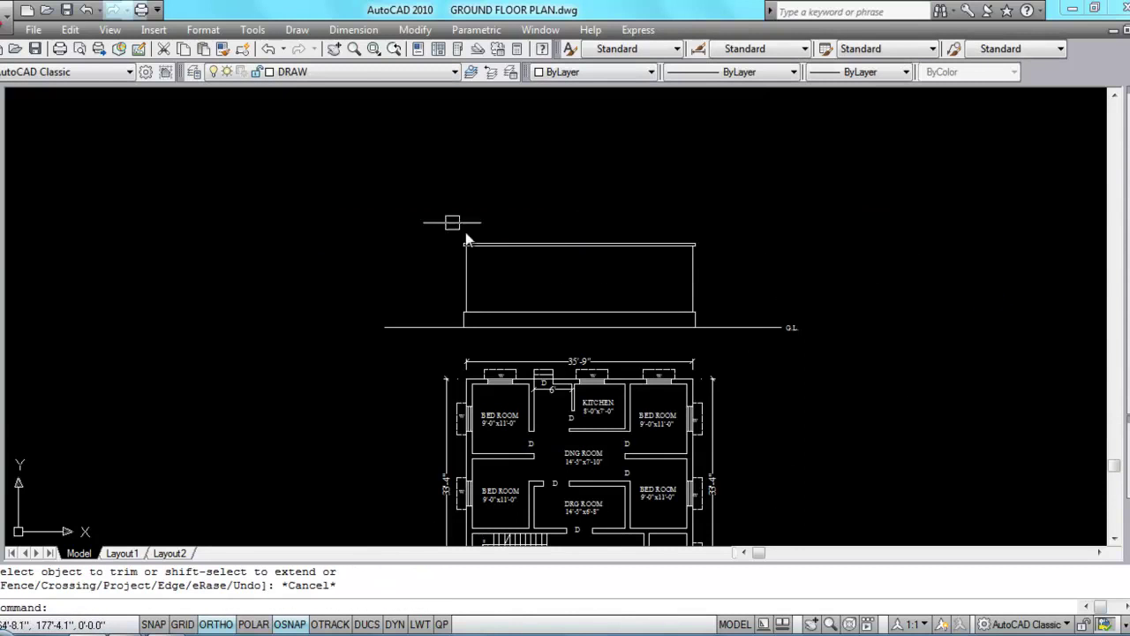
# Step: Check the elevation near its left wall with a linear dimension, without placing it
pyautogui.scroll(2, 542, 234)
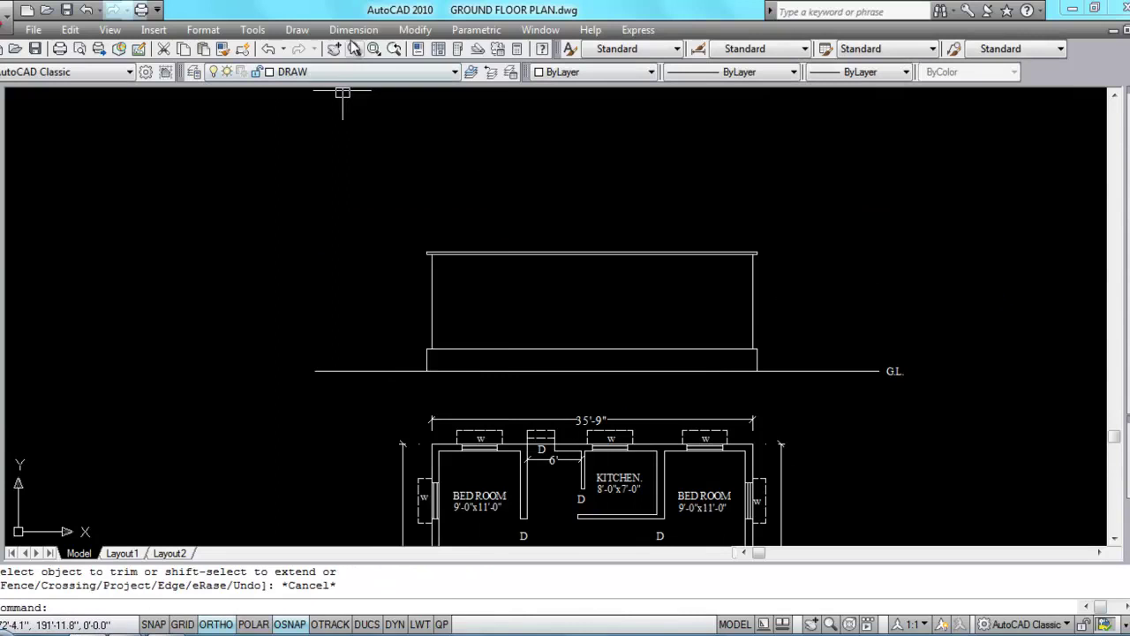
pyautogui.click(353, 29)
pyautogui.click(362, 74)
pyautogui.scroll(3, 444, 308)
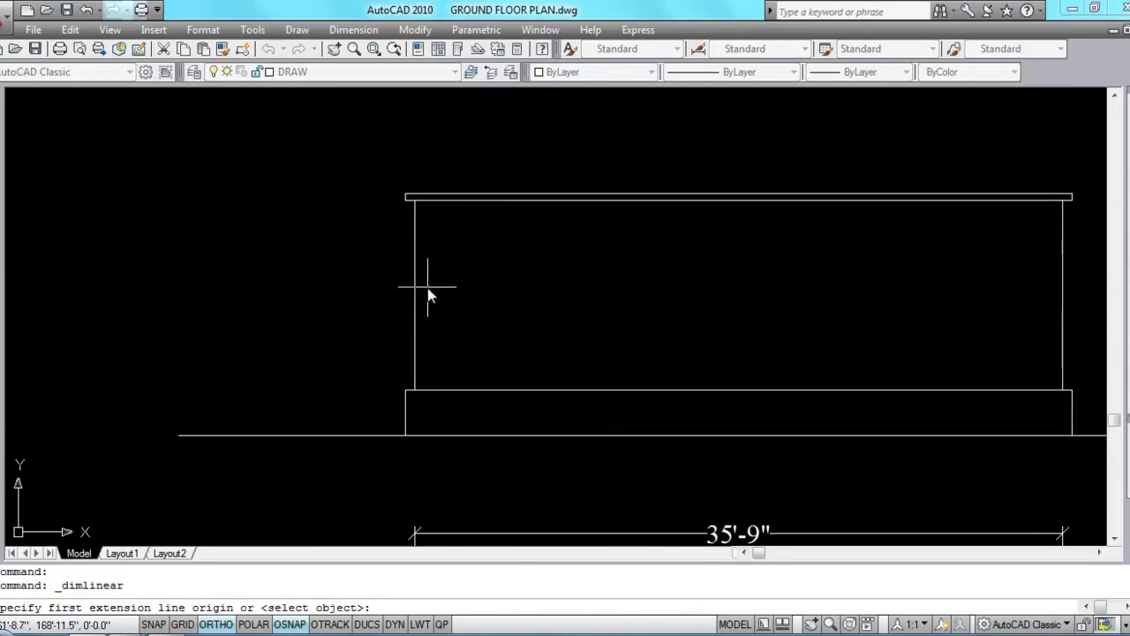
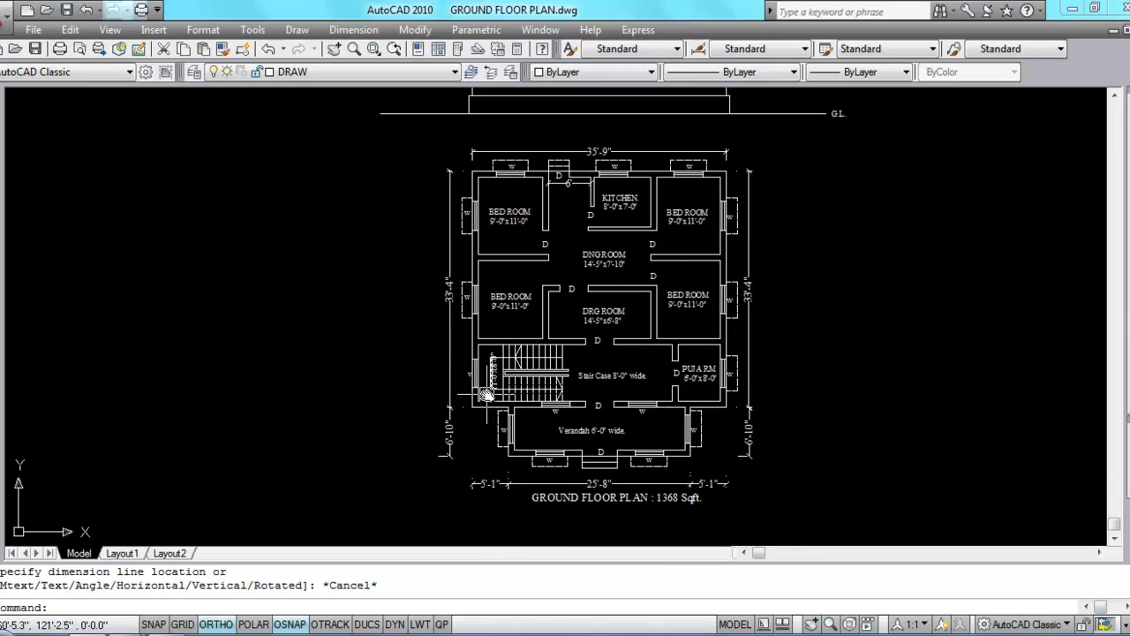
# Step: Draw vertical construction lines through the outer corners of the left bedroom's window shade and the verandah's left window shade
pyautogui.press('Return')
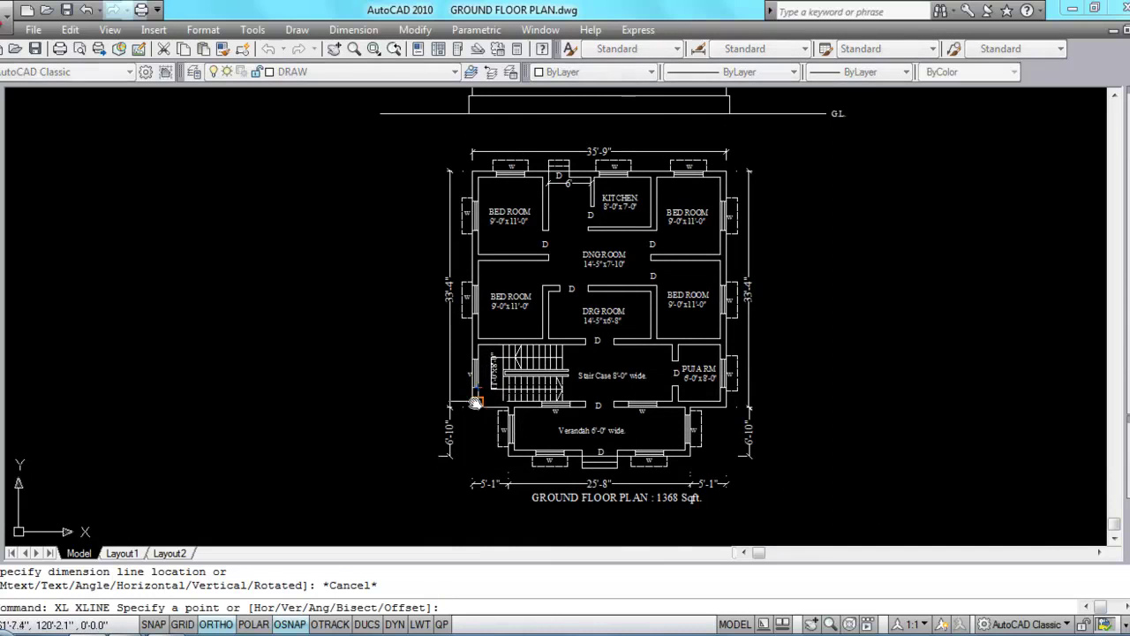
pyautogui.scroll(2, 475, 397)
pyautogui.write('V')
pyautogui.press('Return')
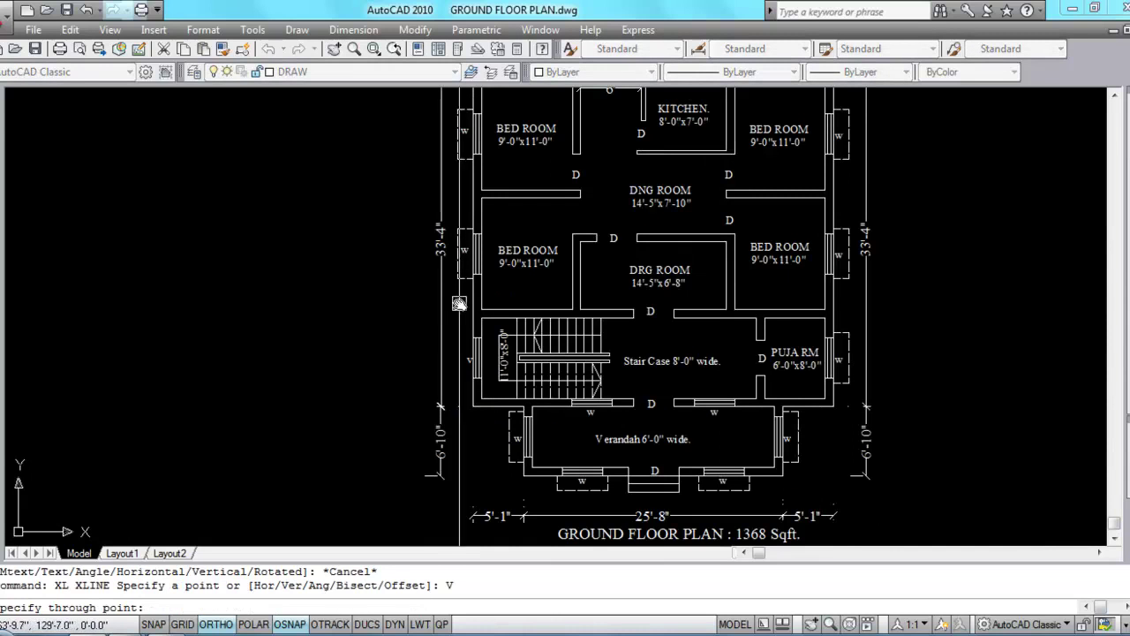
pyautogui.scroll(2, 454, 298)
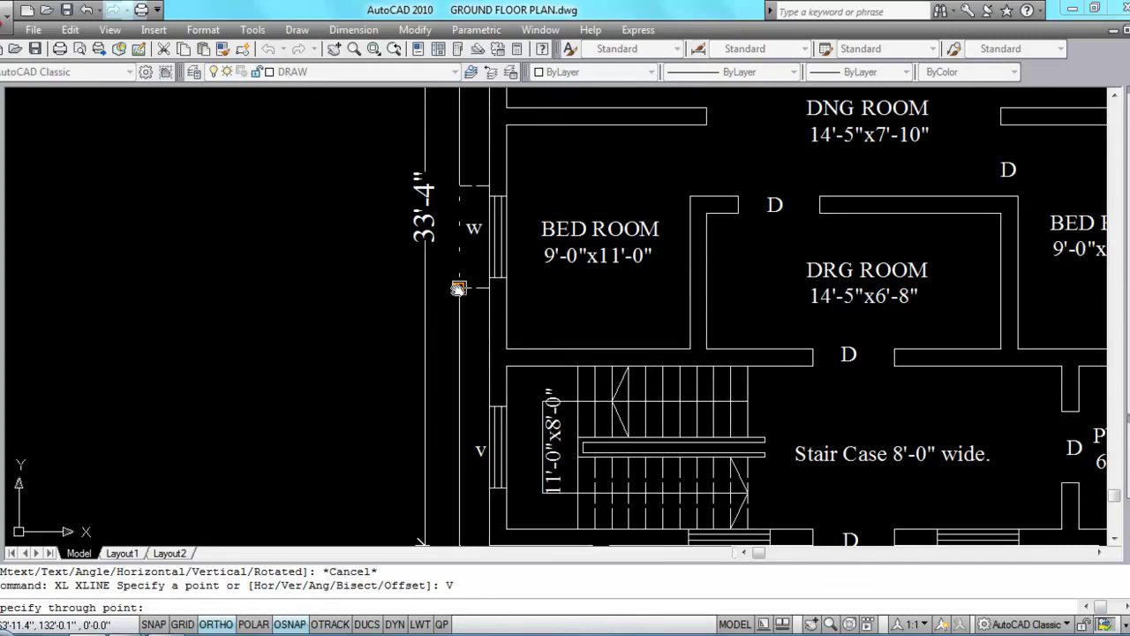
pyautogui.click(459, 285)
pyautogui.scroll(-3, 330, 241)
pyautogui.scroll(2, 419, 387)
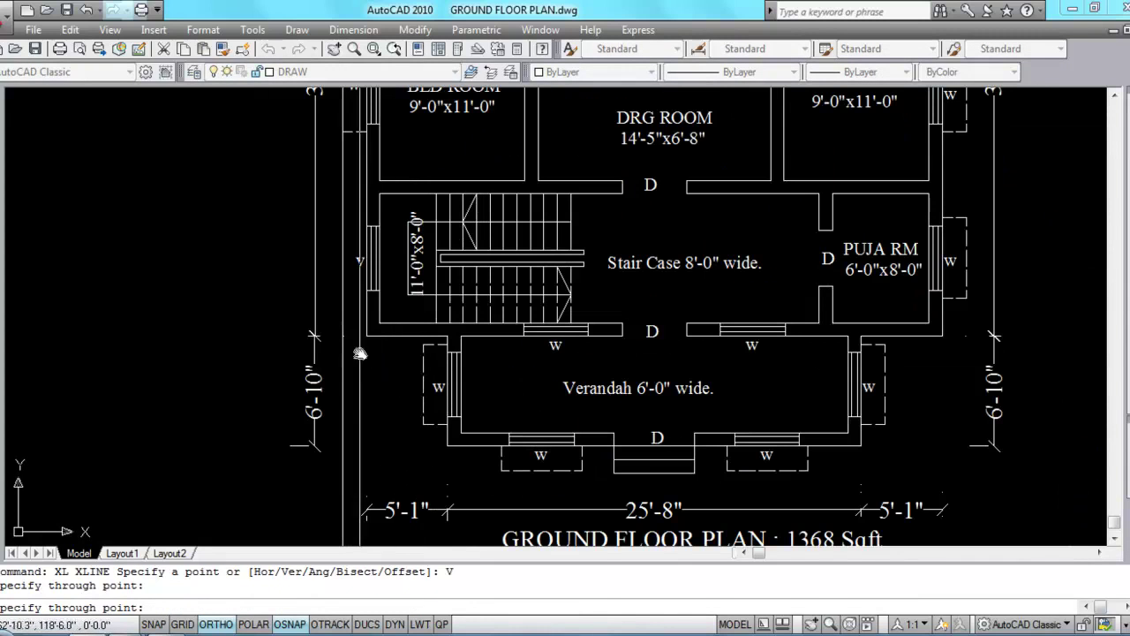
pyautogui.click(425, 434)
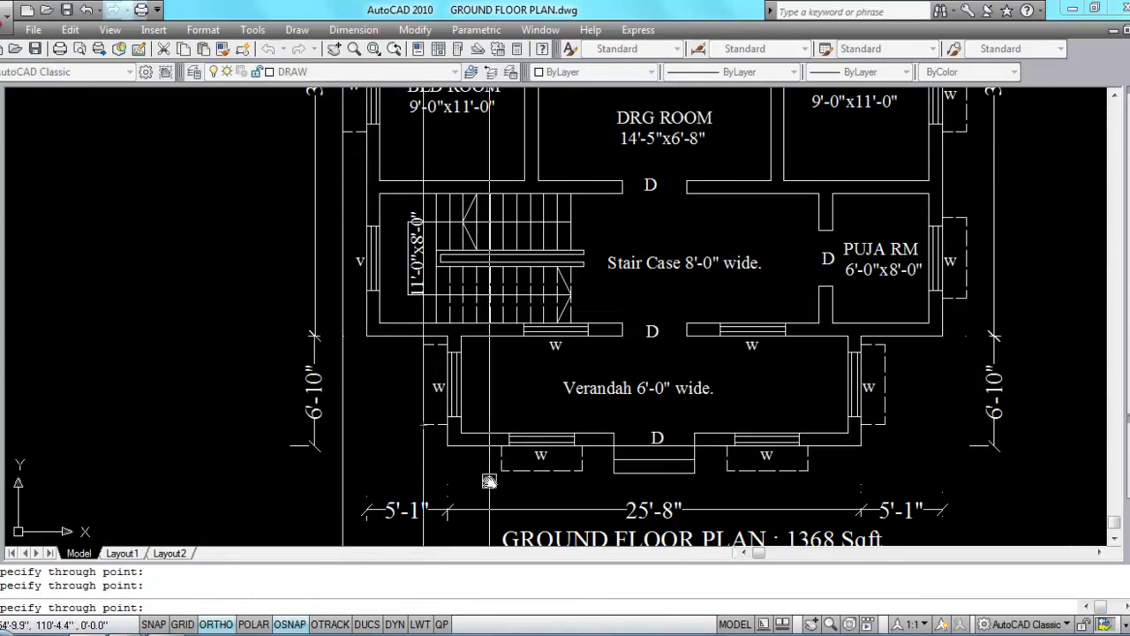
# Step: Draw vertical construction lines through the verandah's left corner, both sides of the entrance steps, and the edges of both front windows and their shades
pyautogui.scroll(2, 426, 432)
pyautogui.scroll(2, 547, 468)
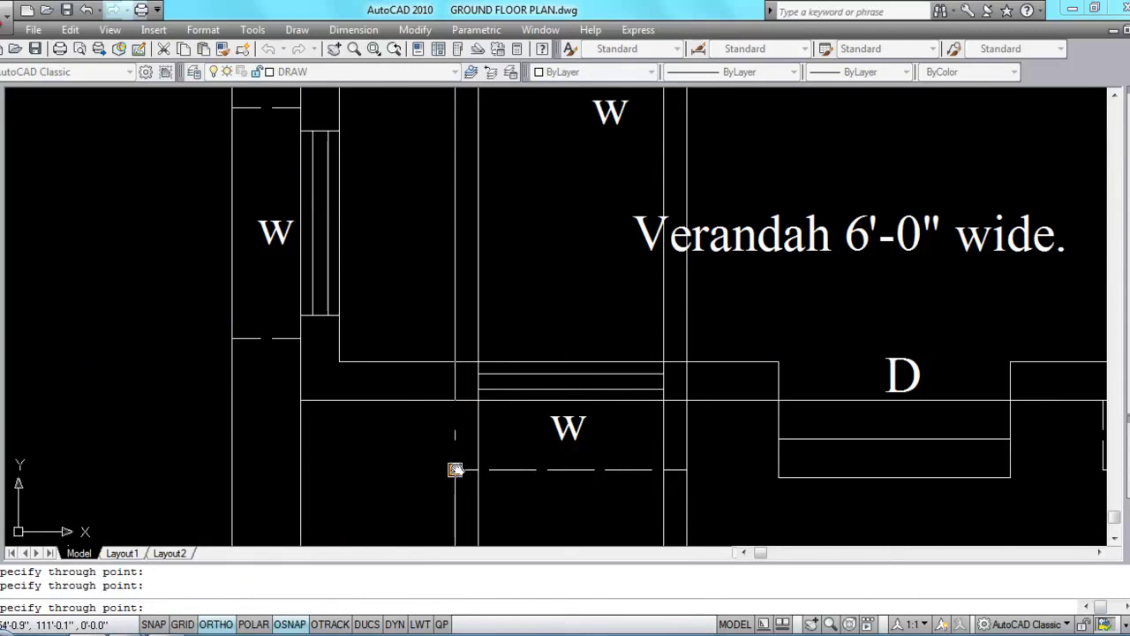
pyautogui.scroll(-3, 330, 320)
pyautogui.scroll(2, 582, 387)
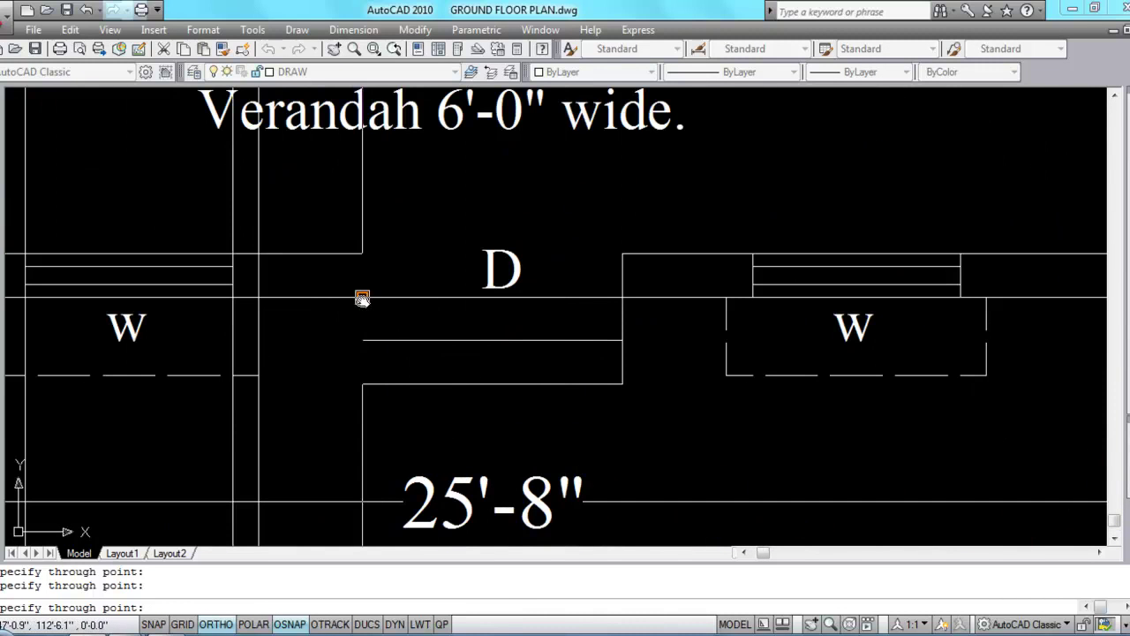
pyautogui.click(622, 298)
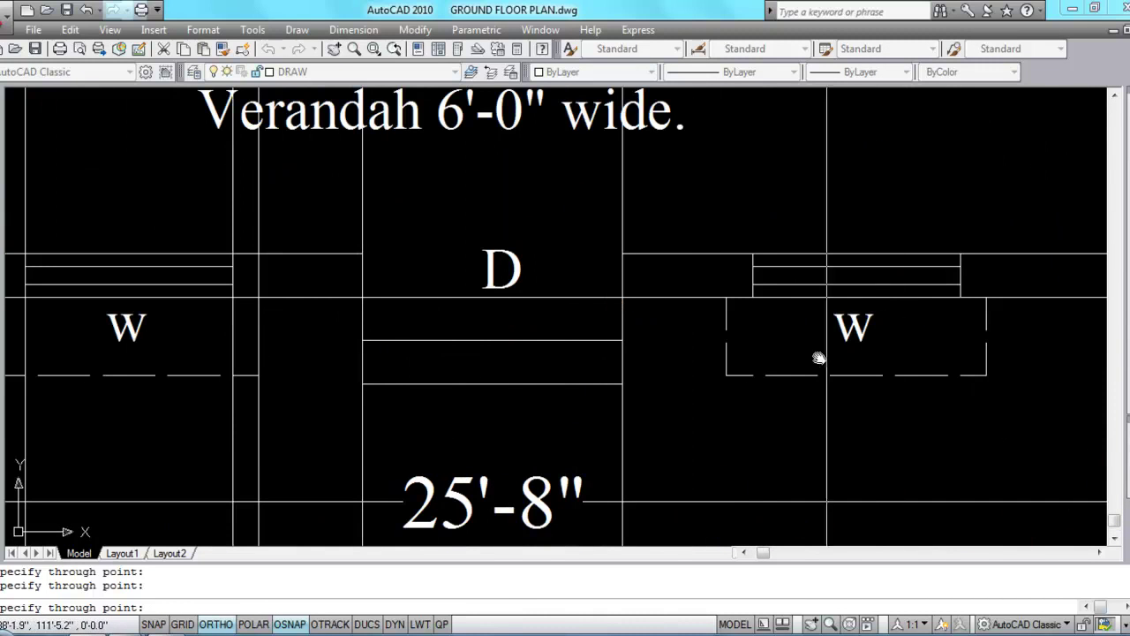
pyautogui.click(753, 297)
pyautogui.click(961, 298)
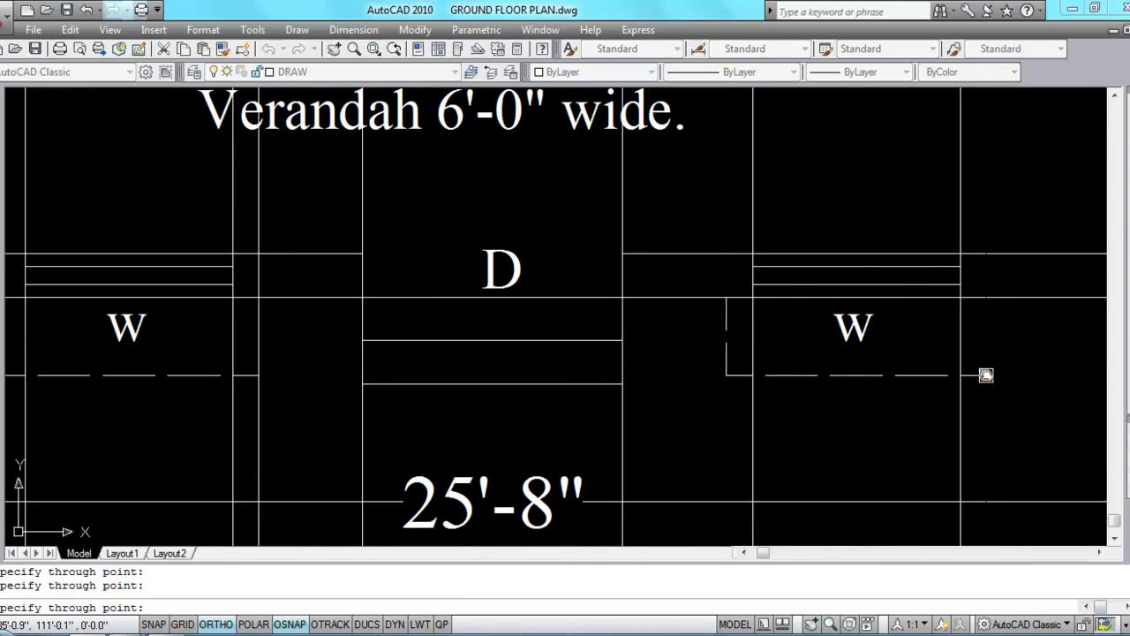
# Step: Draw vertical construction lines through the verandah's right corner, its right window shade and the puja room's window shade
pyautogui.scroll(-5, 724, 373)
pyautogui.scroll(2, 716, 282)
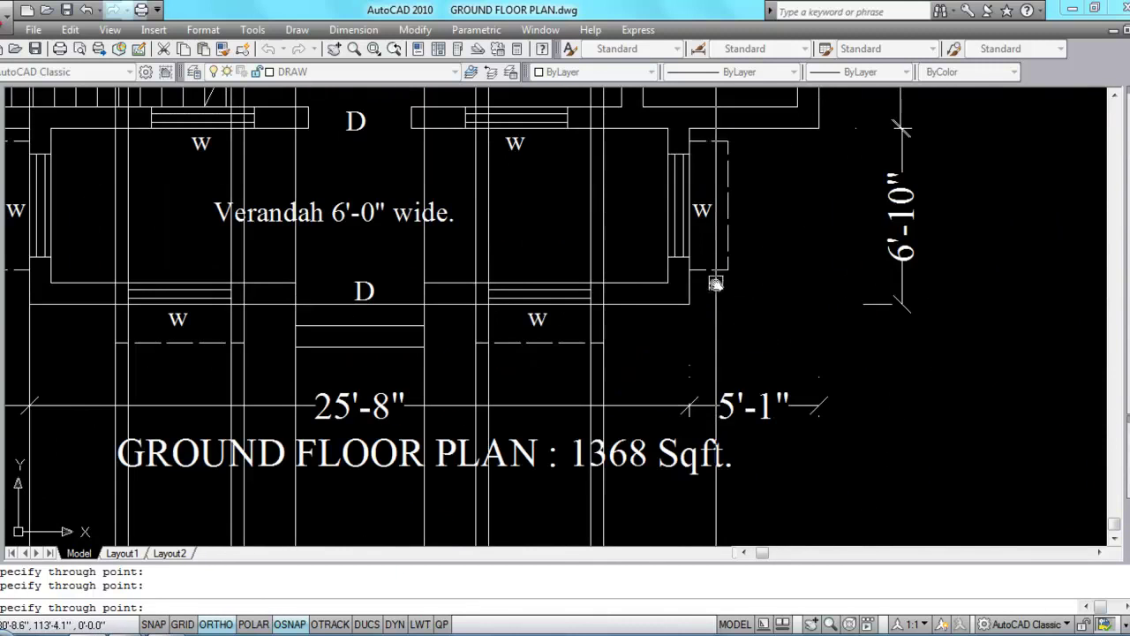
pyautogui.click(690, 304)
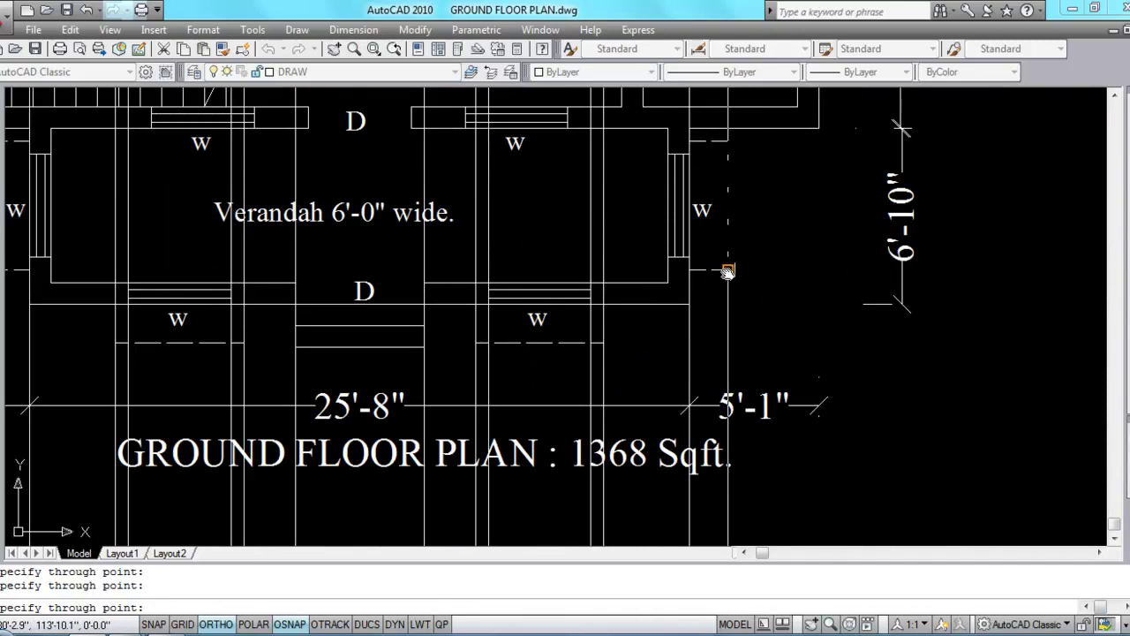
pyautogui.scroll(-4, 725, 272)
pyautogui.scroll(3, 721, 297)
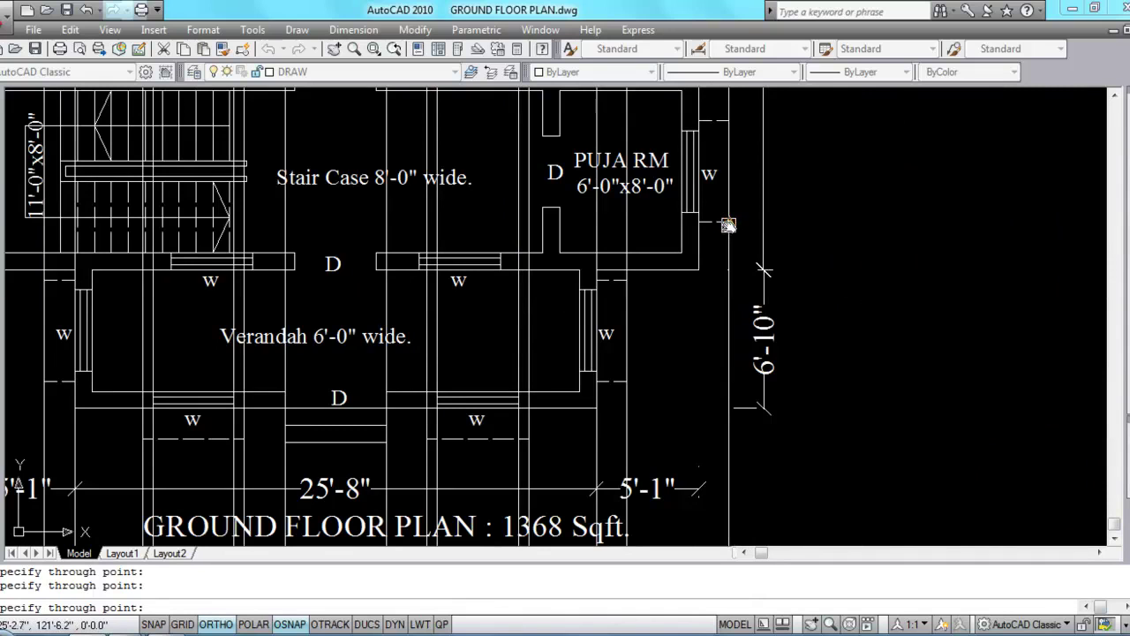
pyautogui.scroll(-2, 776, 349)
pyautogui.scroll(-2, 785, 356)
pyautogui.press('Escape')
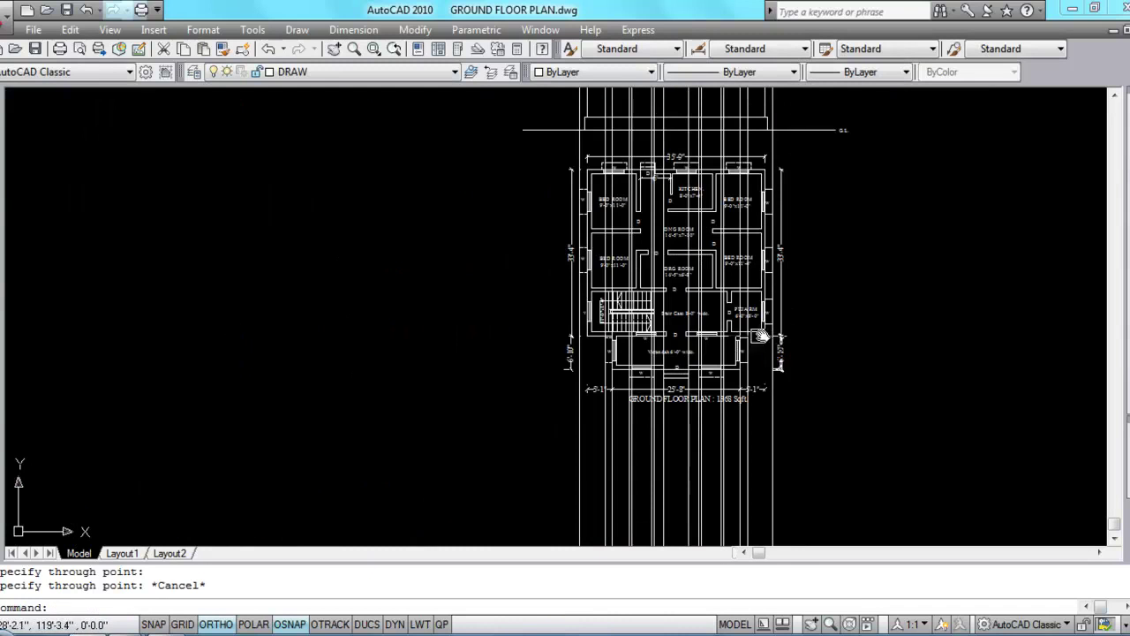
# Step: Move the vertical construction lines projected from the window shades, including both outermost ones, to the CHAJJA layer
pyautogui.scroll(-2, 693, 302)
pyautogui.scroll(3, 661, 357)
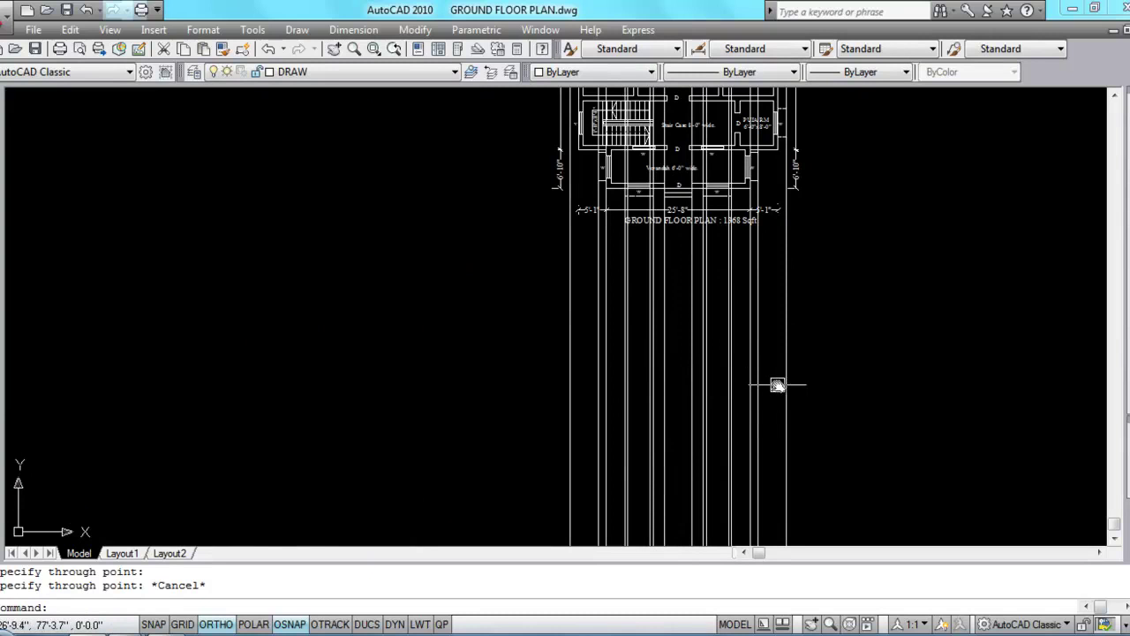
pyautogui.scroll(2, 583, 283)
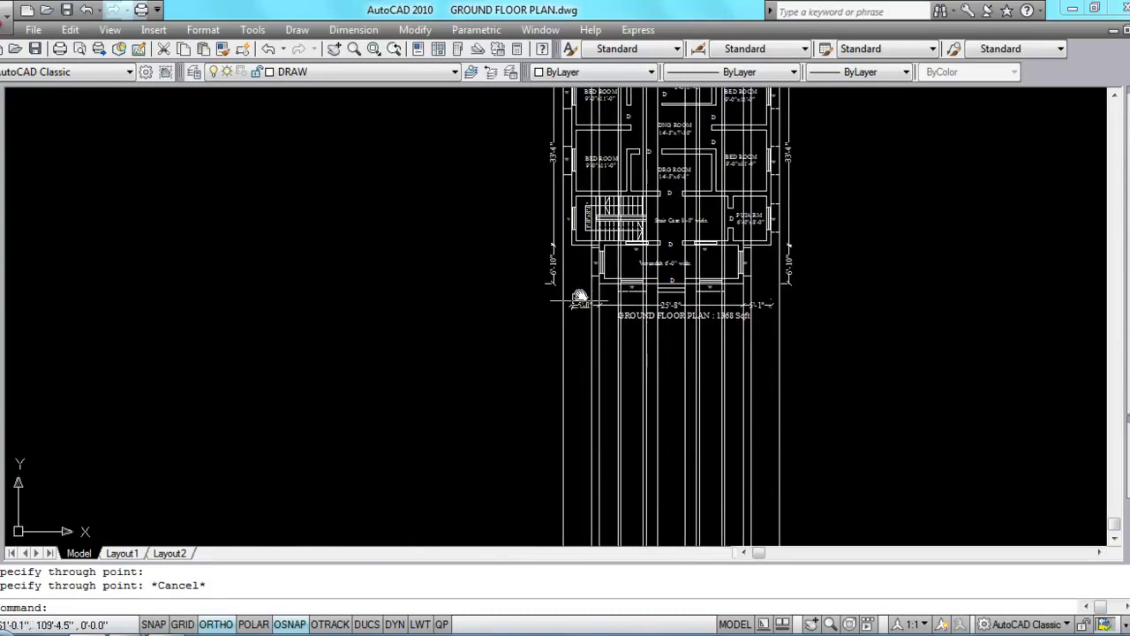
pyautogui.click(575, 350)
pyautogui.click(496, 339)
pyautogui.scroll(4, 589, 310)
pyautogui.click(598, 333)
pyautogui.click(542, 330)
pyautogui.scroll(-2, 588, 333)
pyautogui.scroll(4, 618, 329)
pyautogui.click(581, 316)
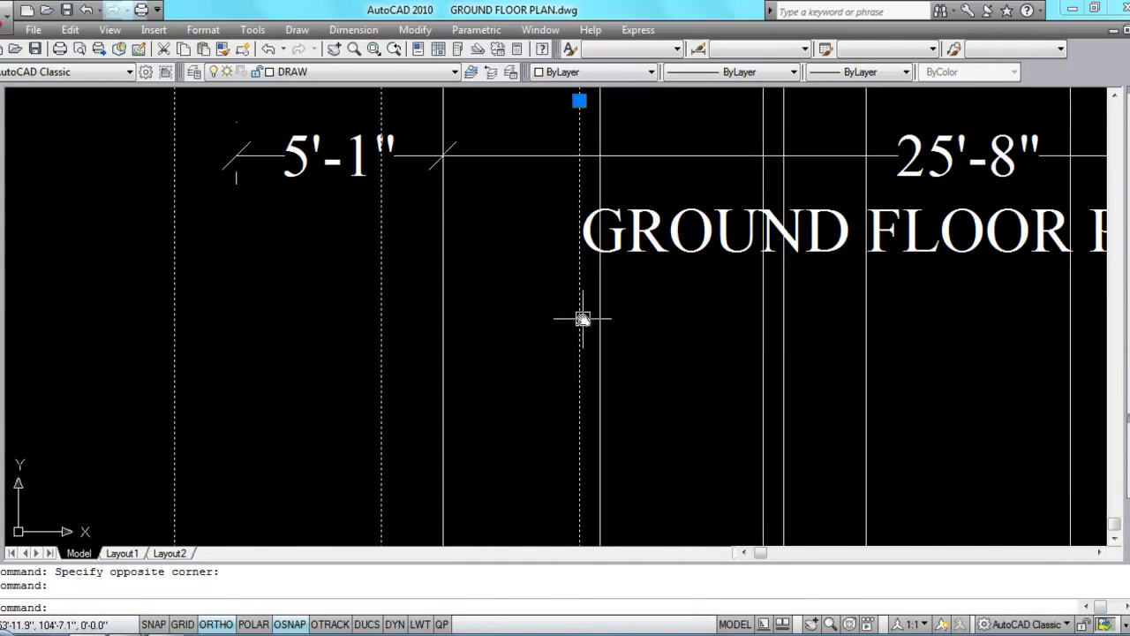
pyautogui.click(786, 336)
pyautogui.scroll(-4, 744, 319)
pyautogui.scroll(3, 743, 320)
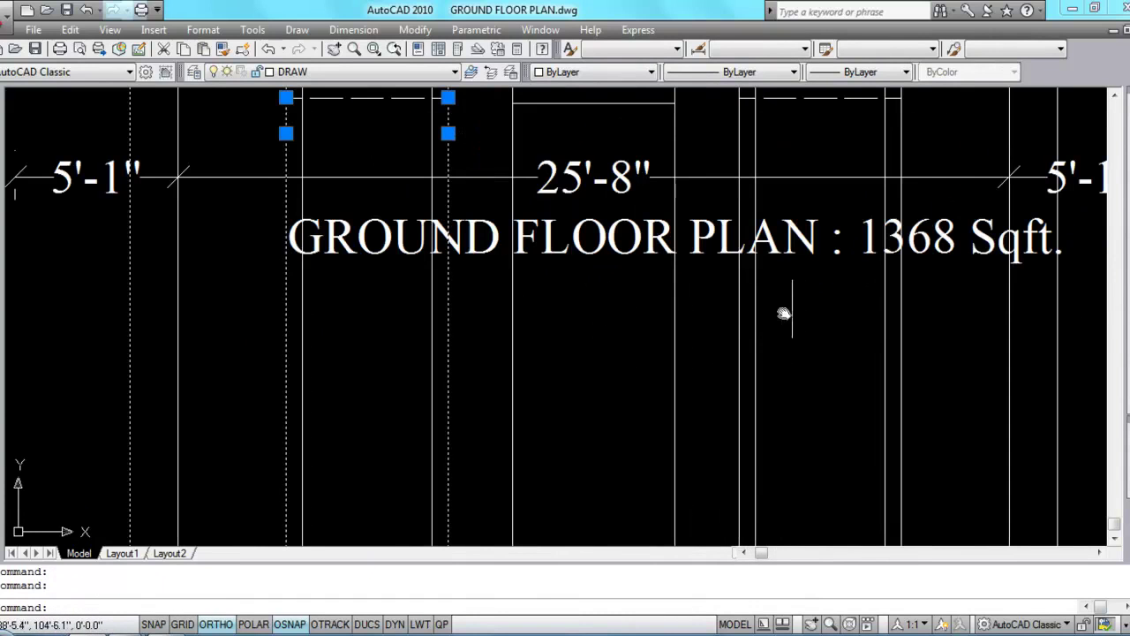
pyautogui.click(740, 327)
pyautogui.scroll(-3, 900, 353)
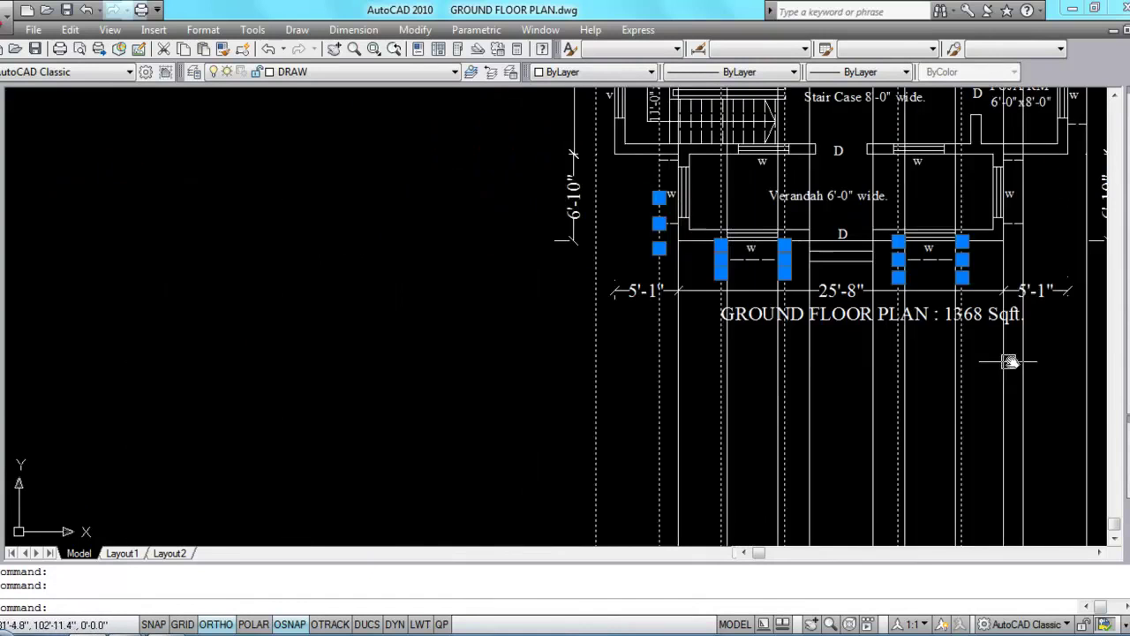
pyautogui.scroll(2, 757, 353)
pyautogui.scroll(3, 790, 225)
pyautogui.click(790, 224)
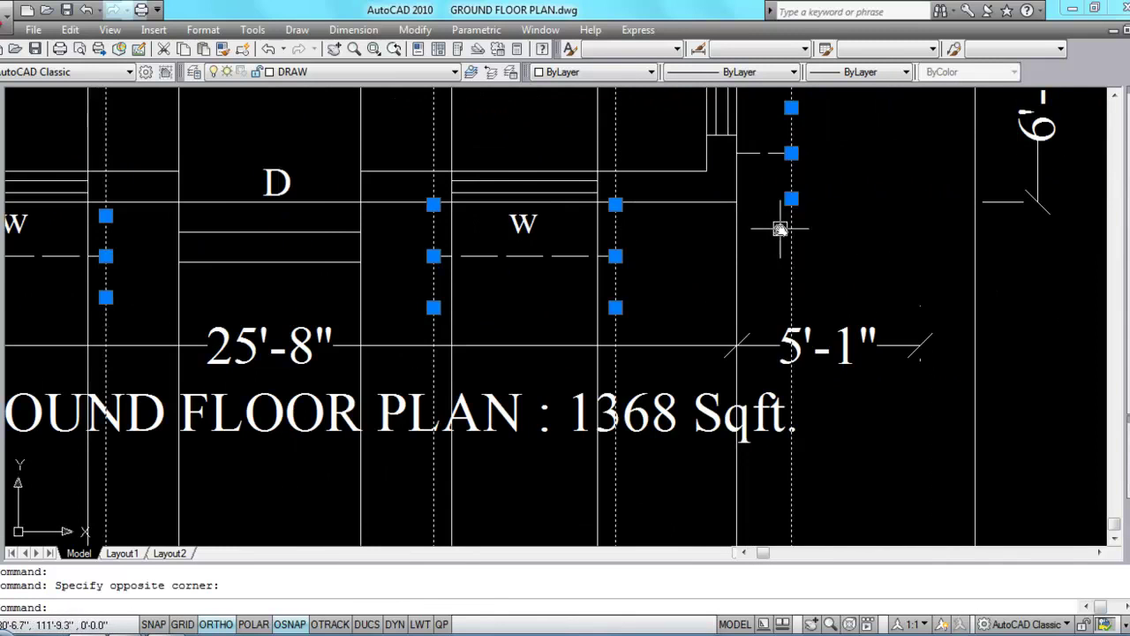
pyautogui.scroll(-3, 786, 226)
pyautogui.click(814, 183)
pyautogui.click(359, 76)
pyautogui.click(327, 116)
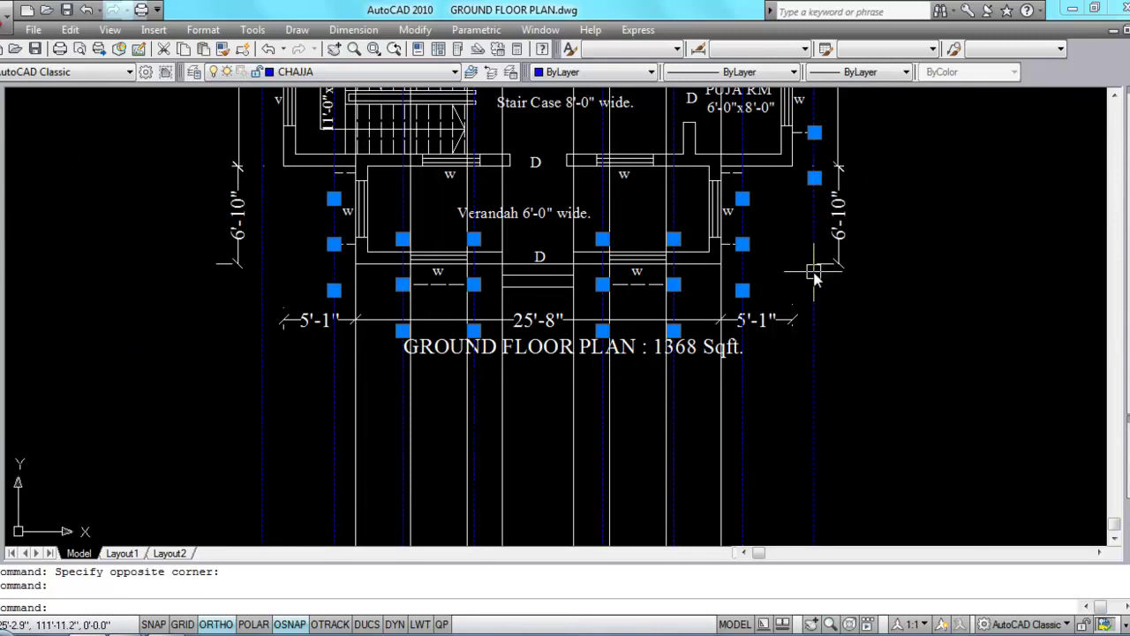
pyautogui.press('Escape')
# Step: Move the two construction lines through the verandah's outer corners to the wall layer
pyautogui.scroll(2, 733, 285)
pyautogui.click(339, 280)
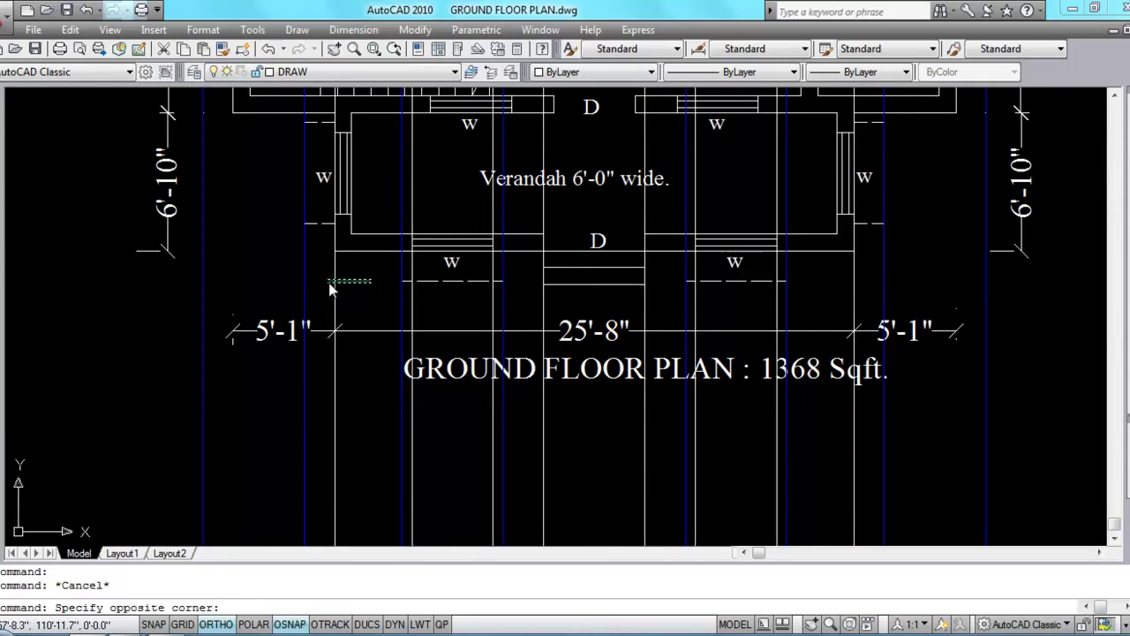
pyautogui.click(323, 327)
pyautogui.click(870, 257)
pyautogui.click(802, 329)
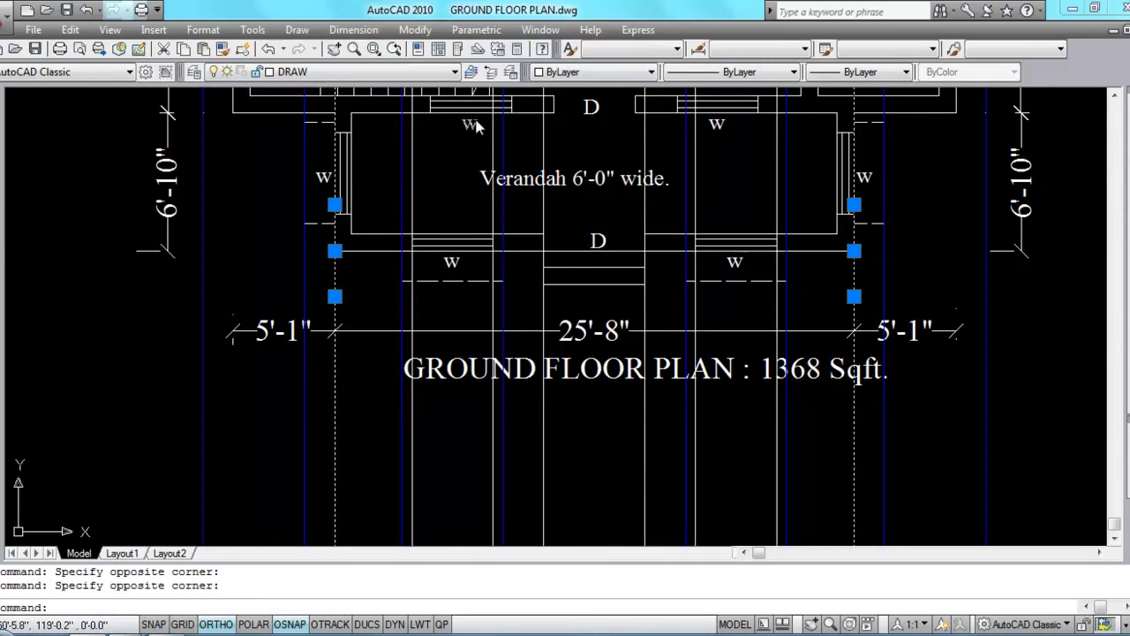
pyautogui.click(411, 78)
pyautogui.click(305, 224)
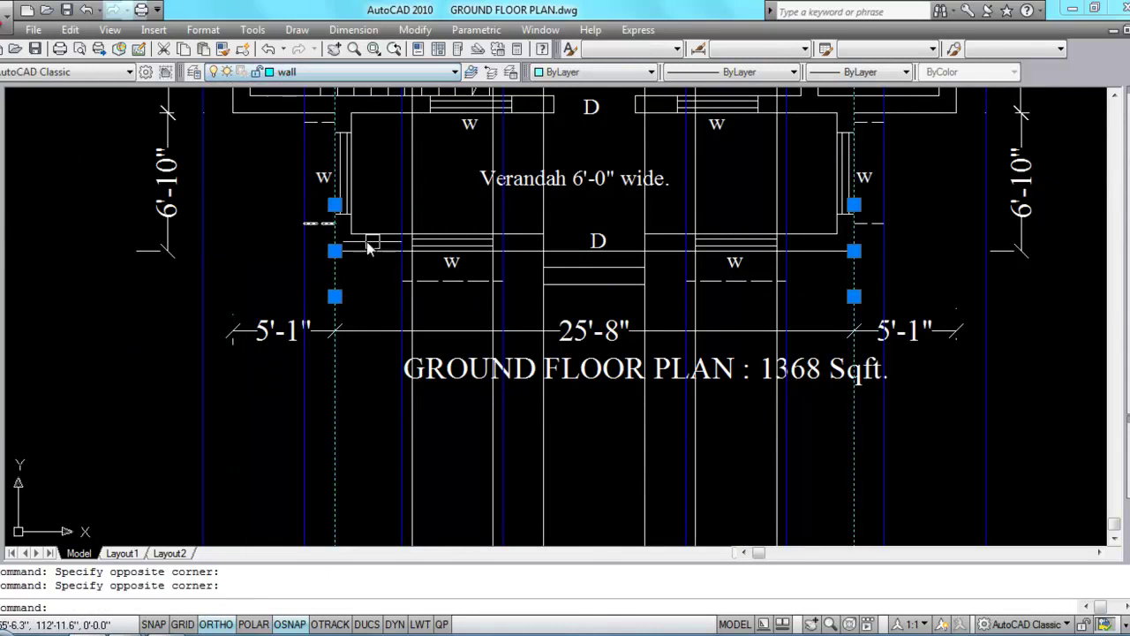
pyautogui.press('Escape')
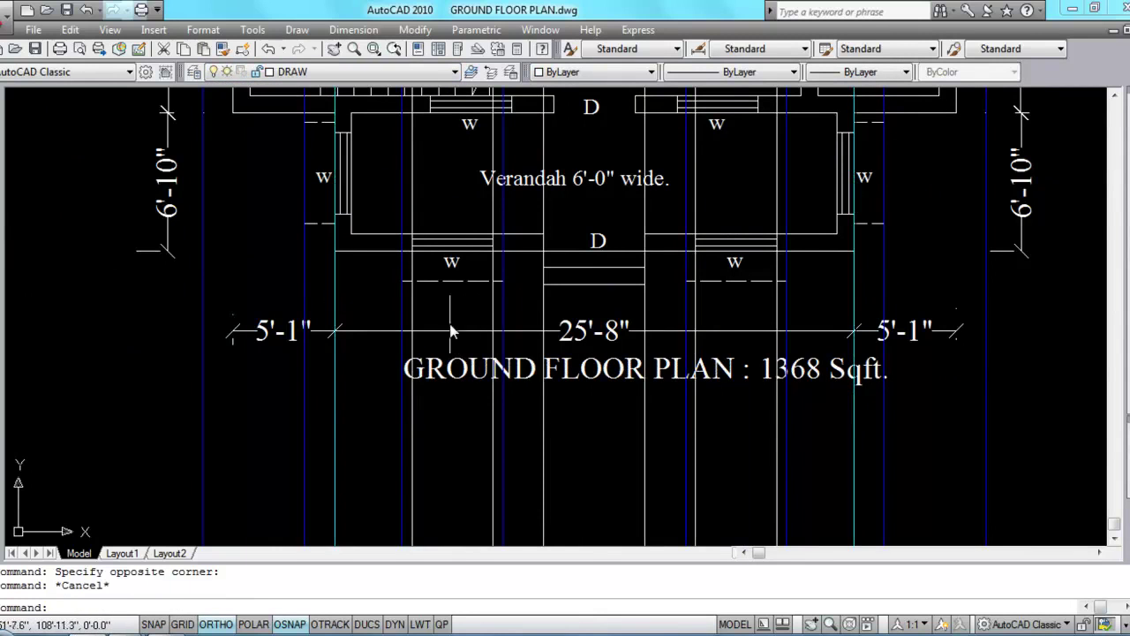
# Step: Move the four construction lines through the edges of both front verandah windows to the WINDOW layer
pyautogui.scroll(3, 492, 276)
pyautogui.click(505, 292)
pyautogui.click(329, 303)
pyautogui.scroll(-4, 345, 297)
pyautogui.scroll(3, 356, 298)
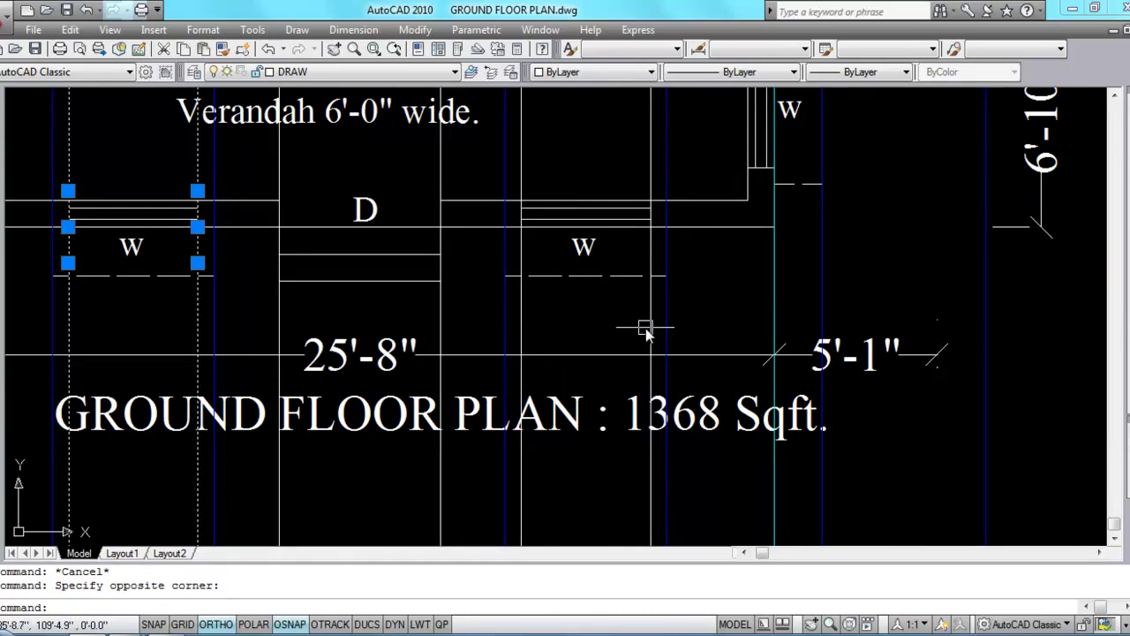
pyautogui.click(675, 301)
pyautogui.click(622, 352)
pyautogui.click(526, 316)
pyautogui.click(335, 72)
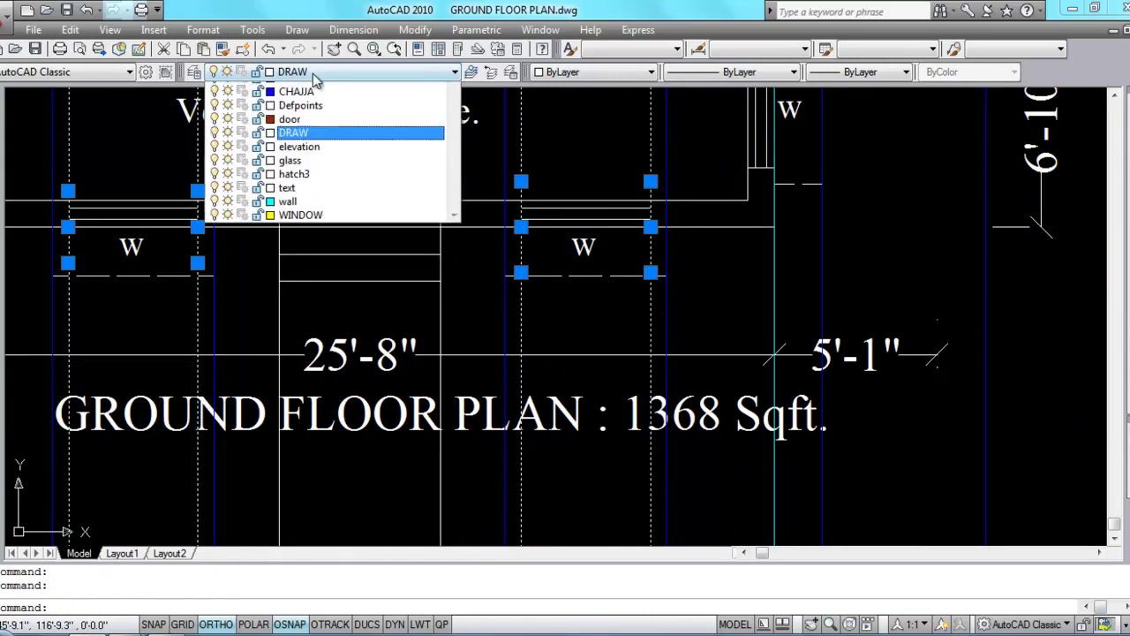
pyautogui.click(300, 240)
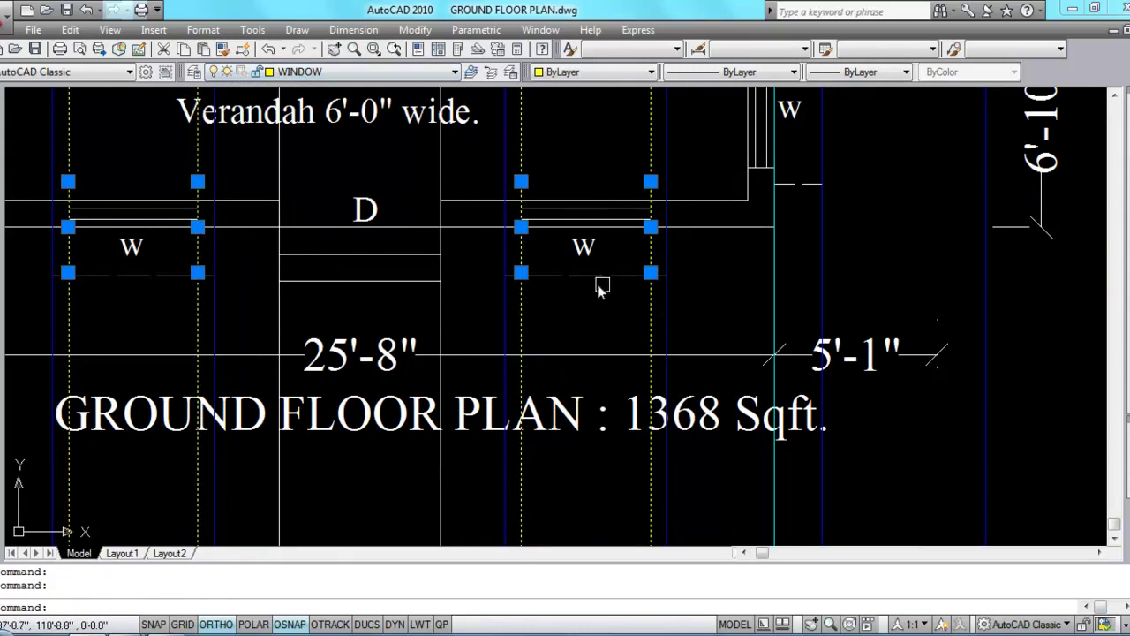
pyautogui.press('Escape')
# Step: Move the two construction lines along the sides of the front entrance to the door layer and save the drawing
pyautogui.click(463, 303)
pyautogui.click(263, 293)
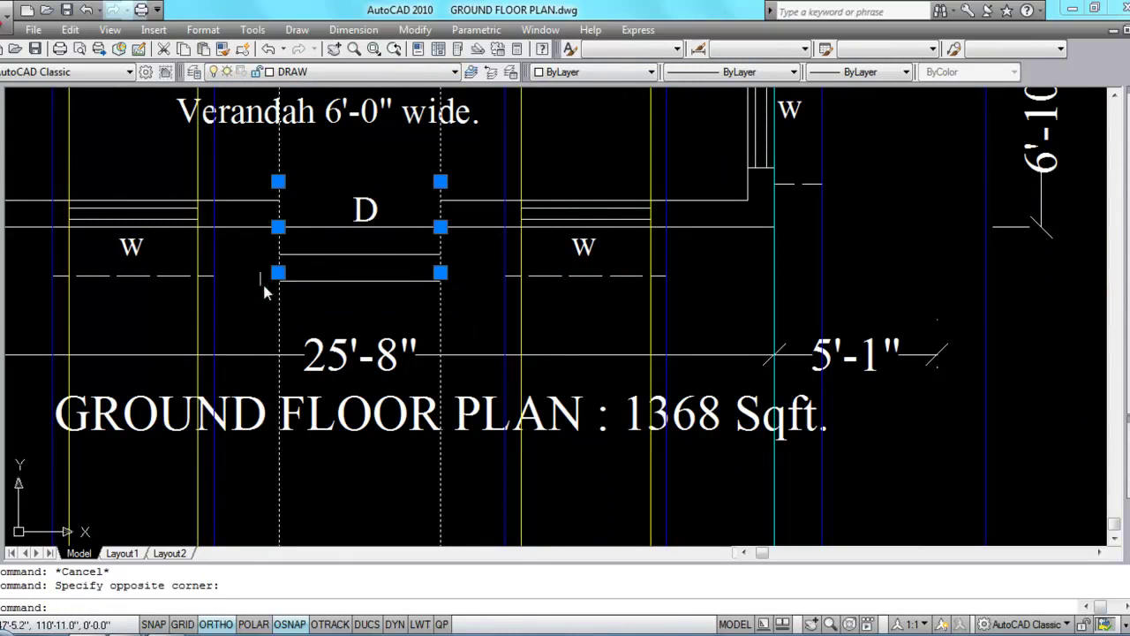
pyautogui.click(385, 74)
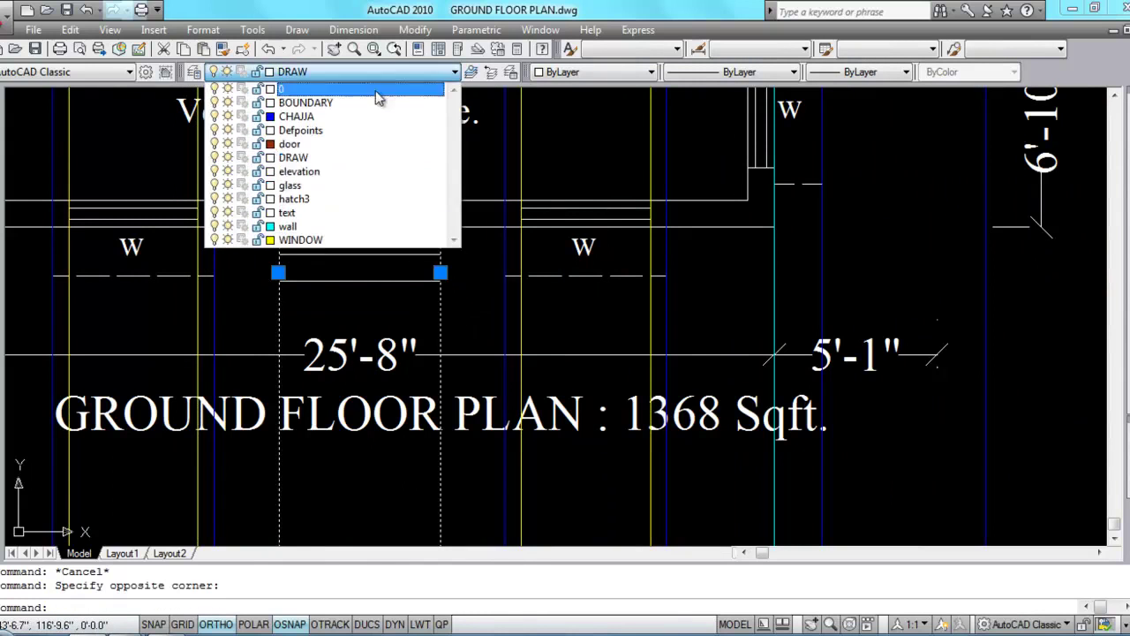
pyautogui.click(294, 147)
pyautogui.press('Escape')
pyautogui.scroll(-5, 644, 291)
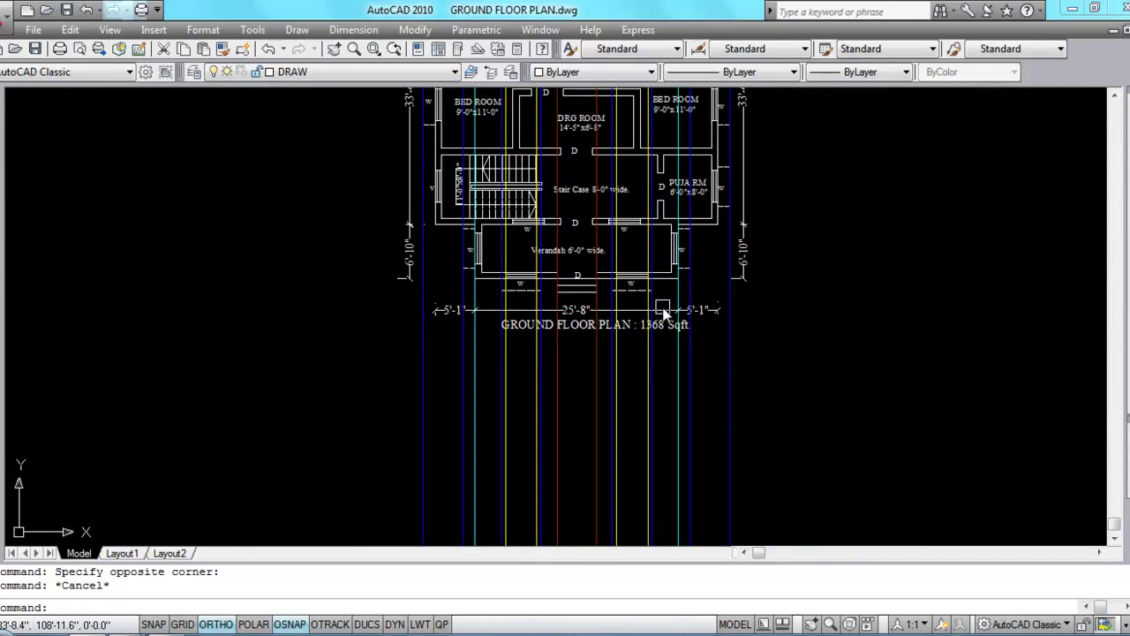
pyautogui.hotkey('ctrl', 's')
# Step: Offset the elevation's plinth top line upward by 7'
pyautogui.scroll(-3, 663, 366)
pyautogui.scroll(2, 668, 171)
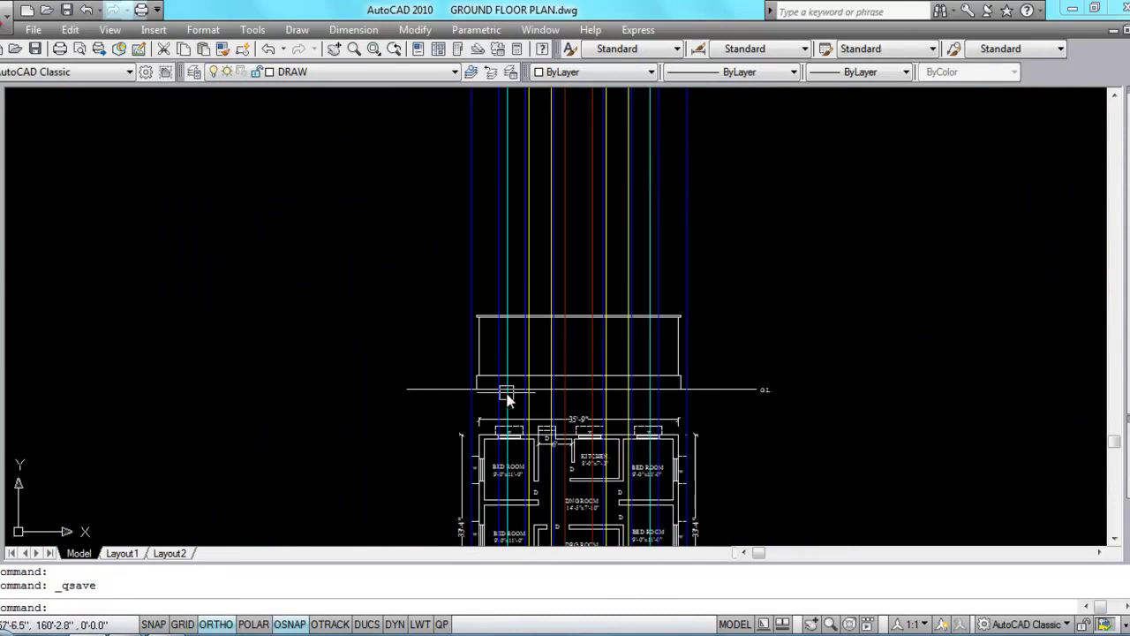
pyautogui.scroll(1, 510, 387)
pyautogui.click(501, 391)
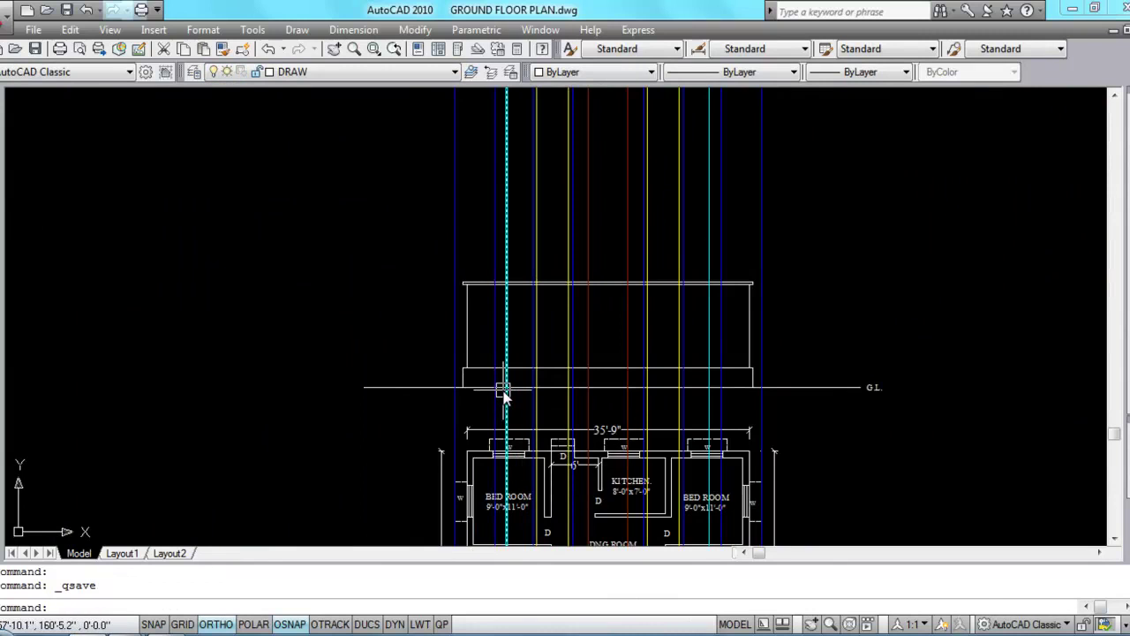
pyautogui.moveTo(503, 395)
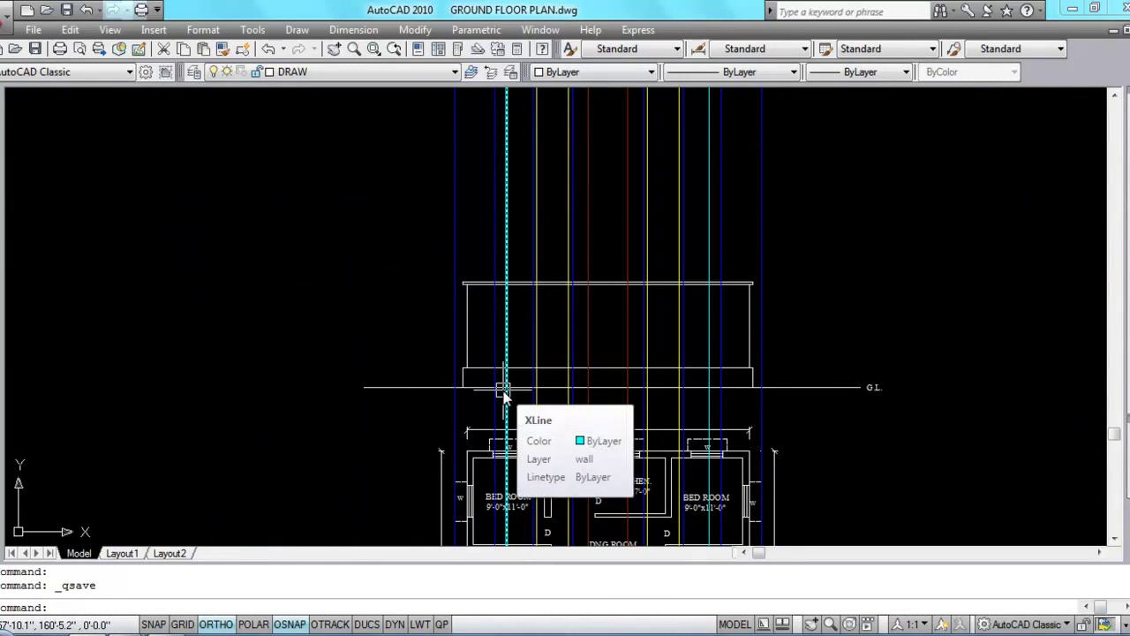
pyautogui.press('Escape')
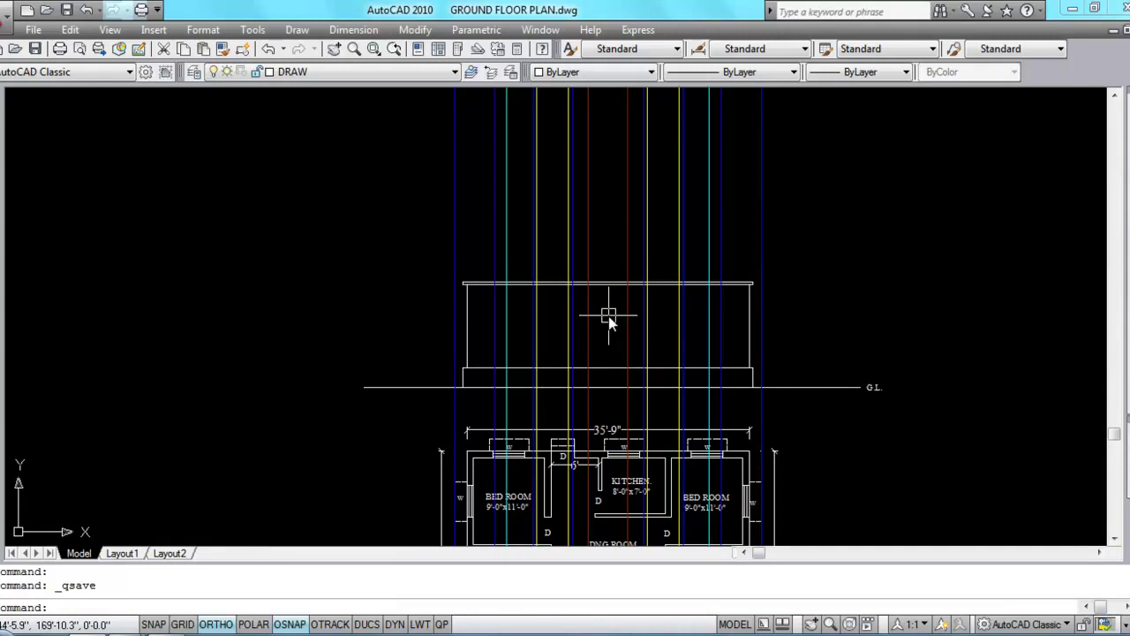
pyautogui.press('Return')
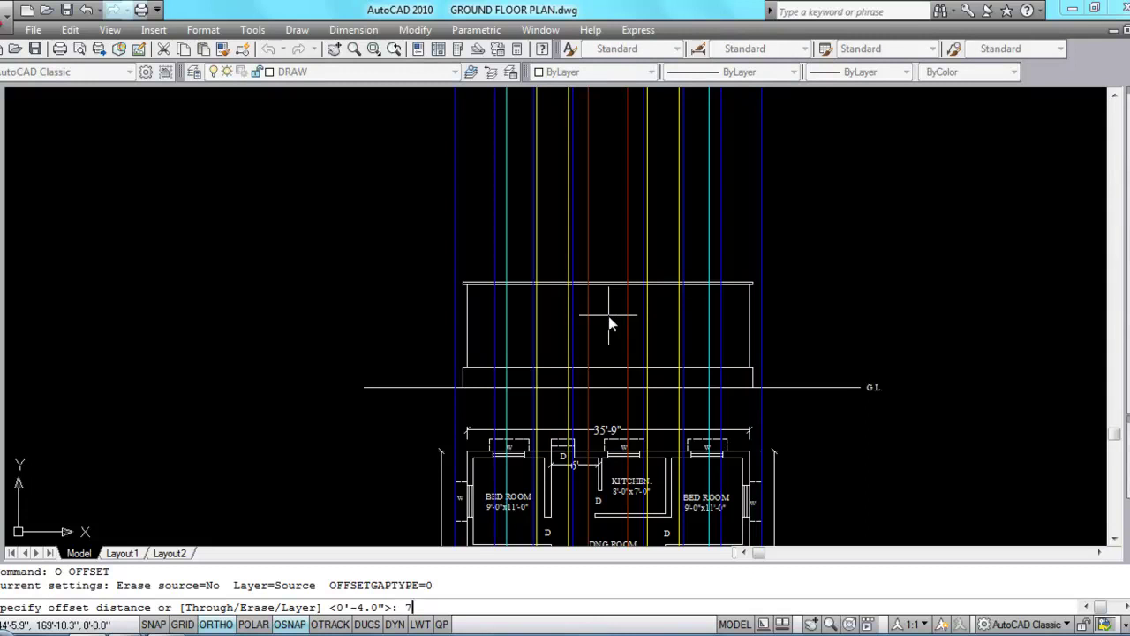
pyautogui.press('Return')
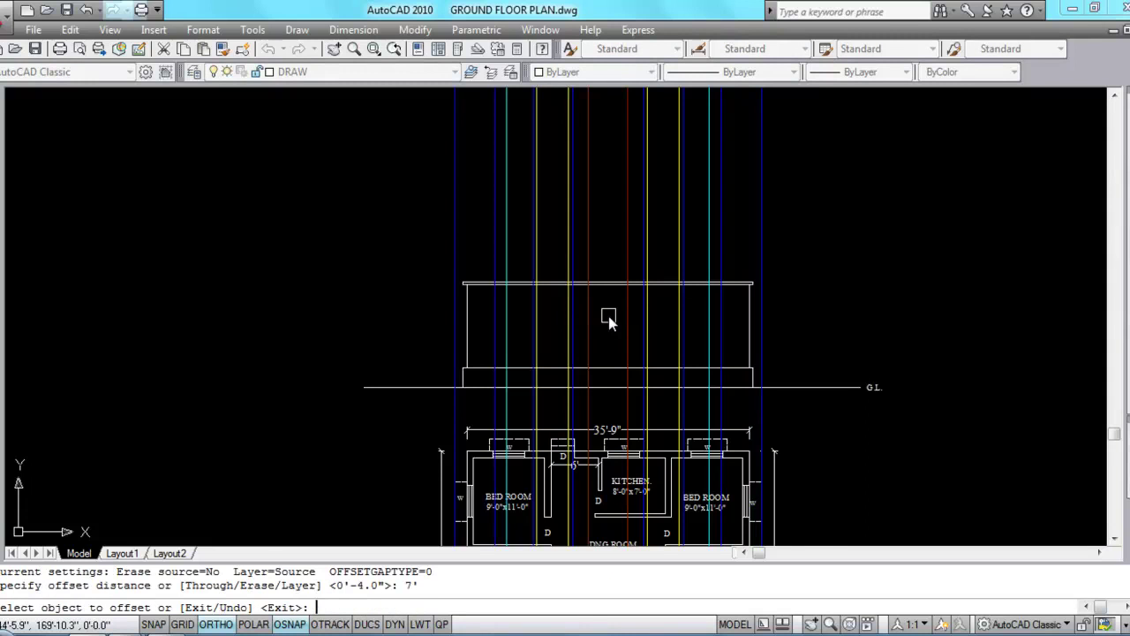
pyautogui.scroll(3, 609, 370)
pyautogui.click(602, 369)
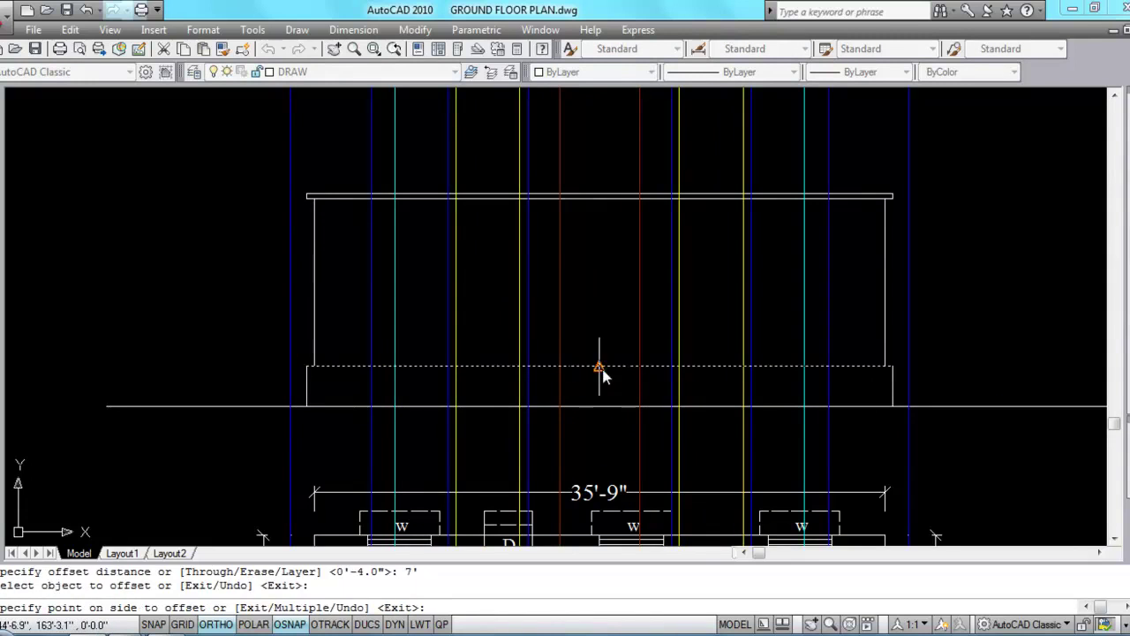
pyautogui.click(580, 238)
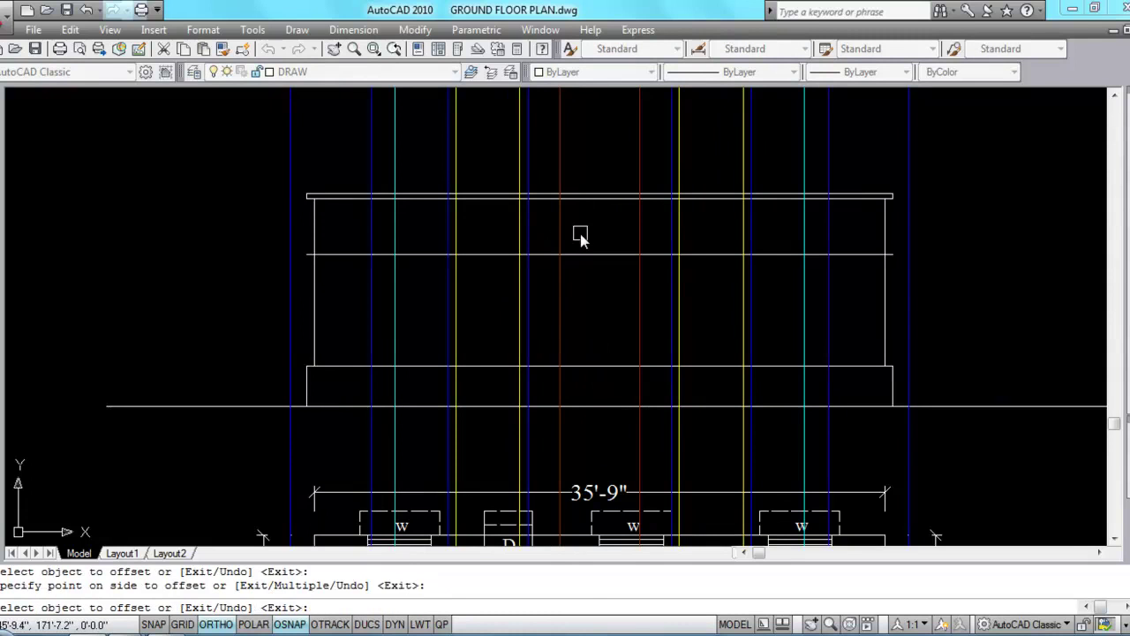
pyautogui.press('Return')
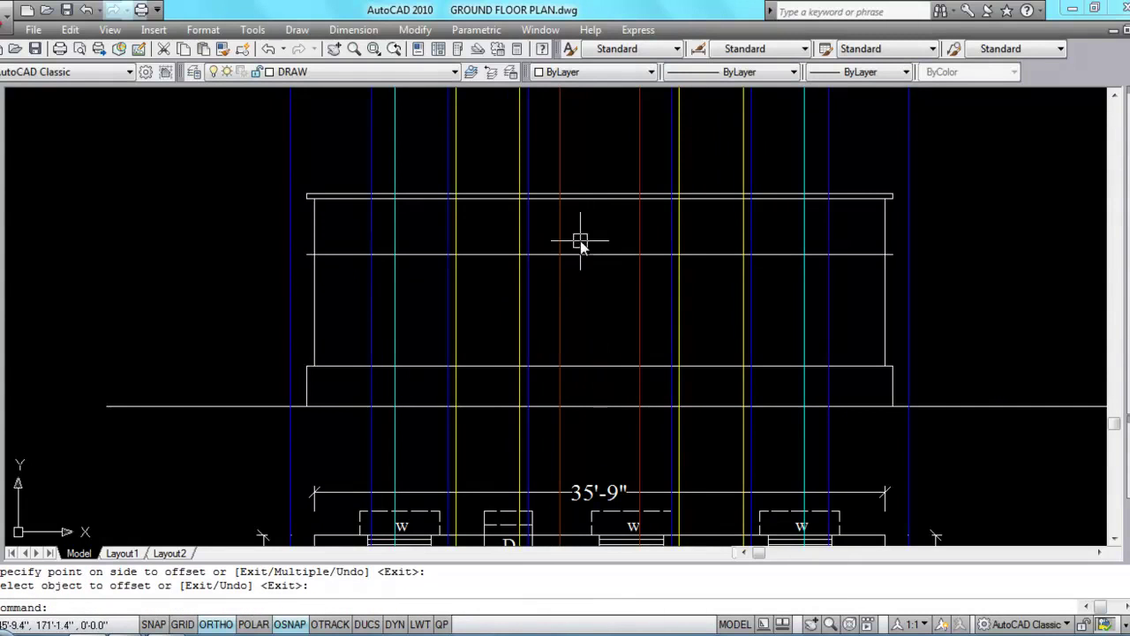
# Step: Offset the new horizontal line across the elevation walls upward by 3"
pyautogui.write('o')
pyautogui.press('Return')
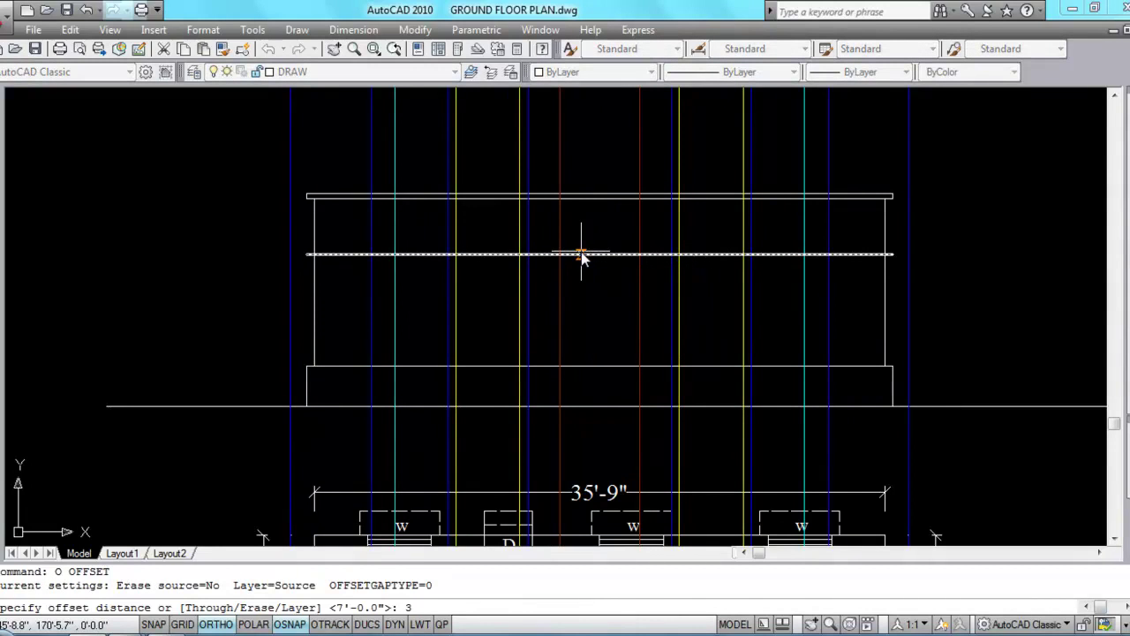
pyautogui.press('Return')
pyautogui.click(591, 254)
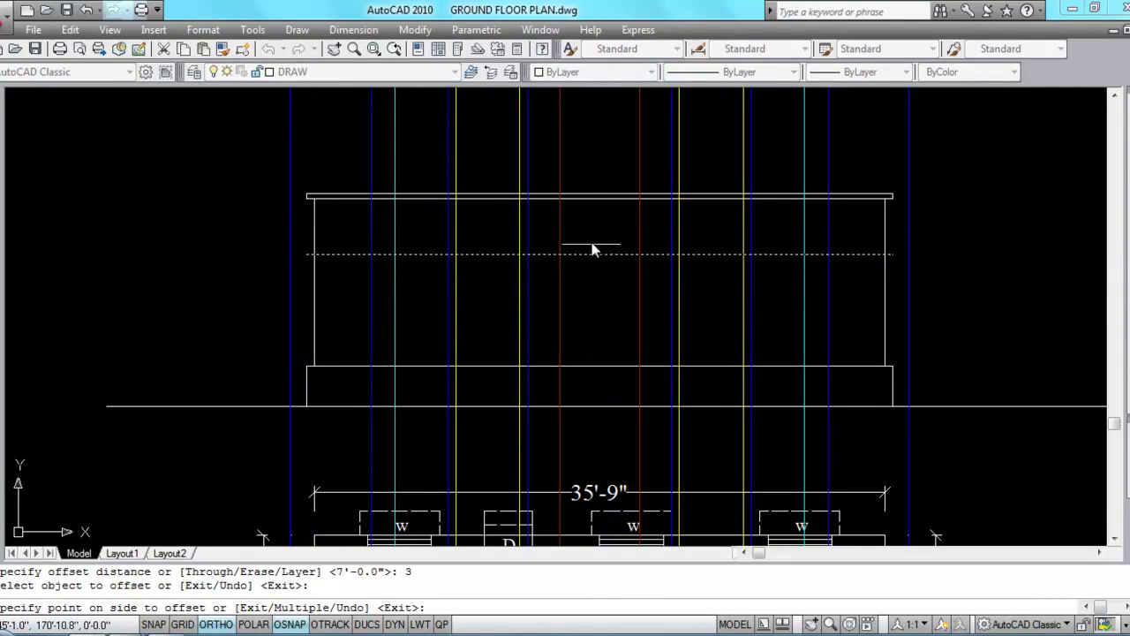
pyautogui.click(591, 223)
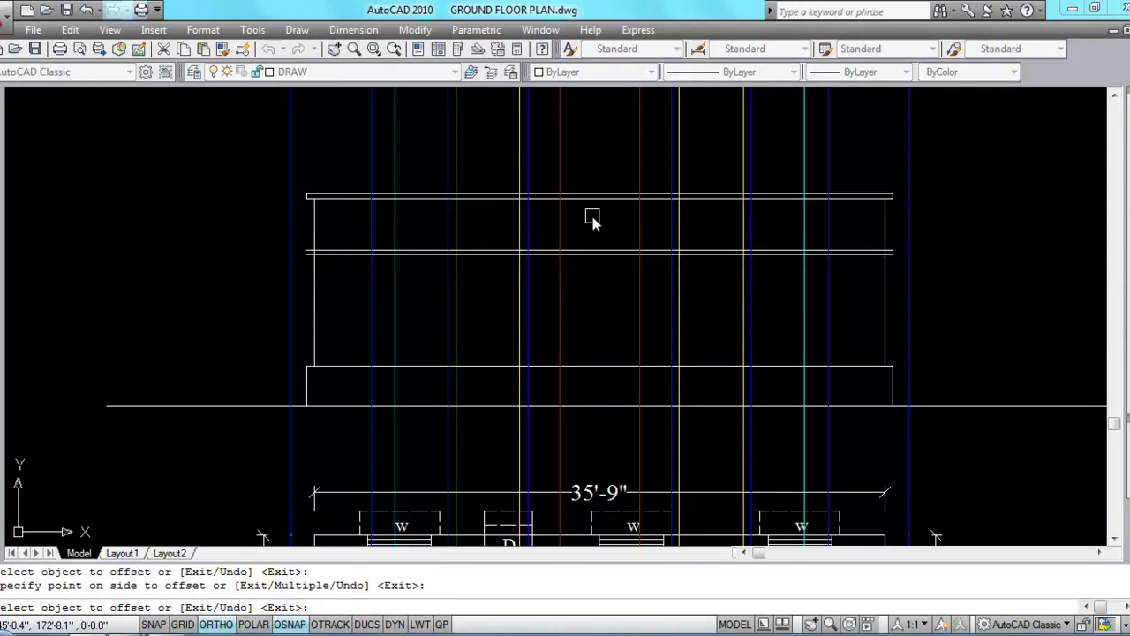
pyautogui.press('Escape')
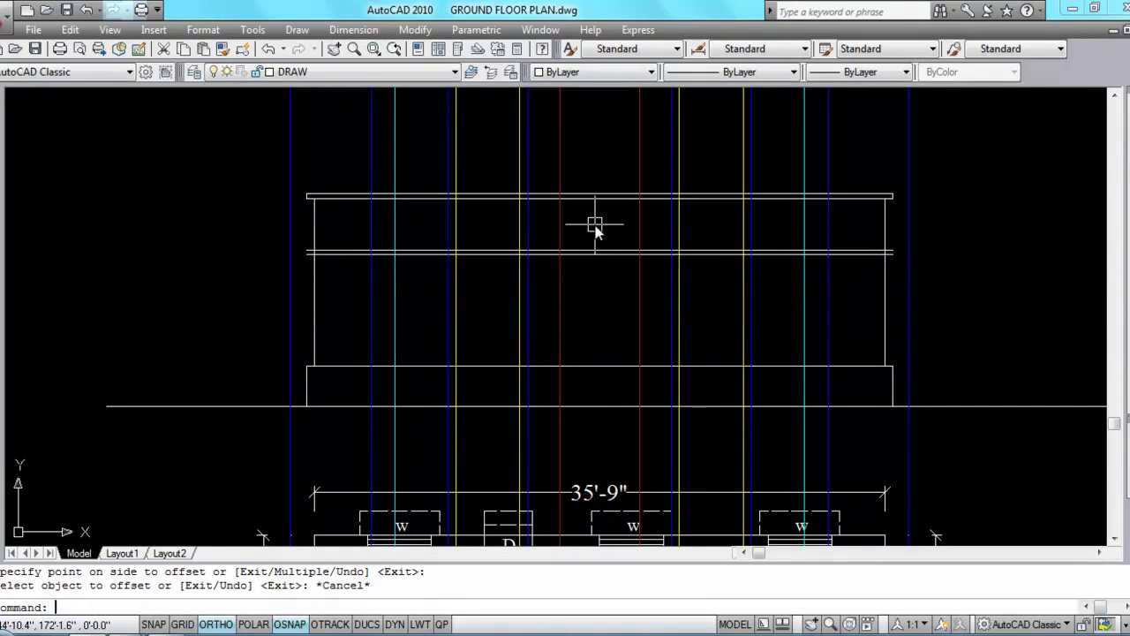
# Step: Extend the right ends of the two closely spaced horizontal lines to the rightmost CHAJJA construction line, using both outermost ones as boundaries
pyautogui.scroll(-4, 699, 292)
pyautogui.scroll(5, 486, 253)
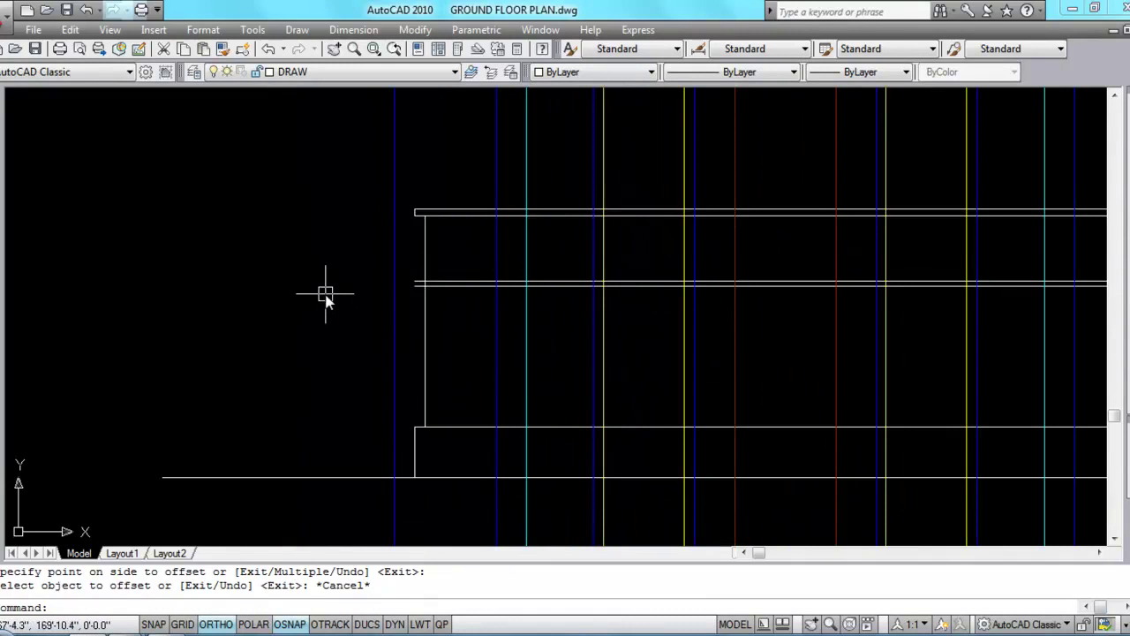
pyautogui.write('EX')
pyautogui.press('Return')
pyautogui.click(398, 227)
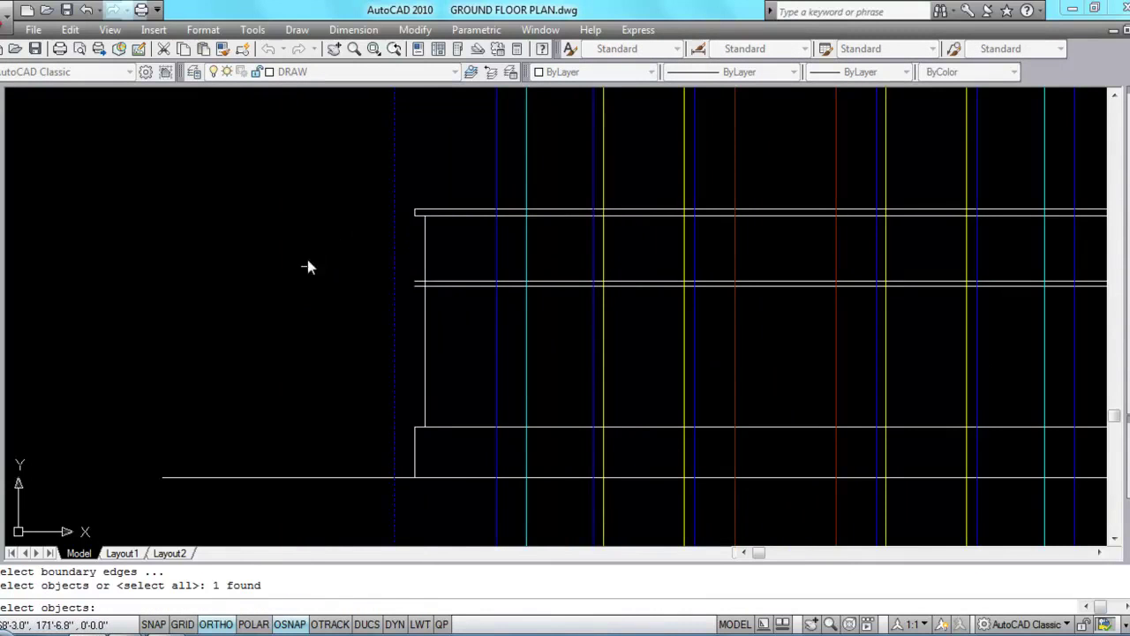
pyautogui.scroll(-5, 306, 254)
pyautogui.scroll(4, 565, 267)
pyautogui.click(436, 279)
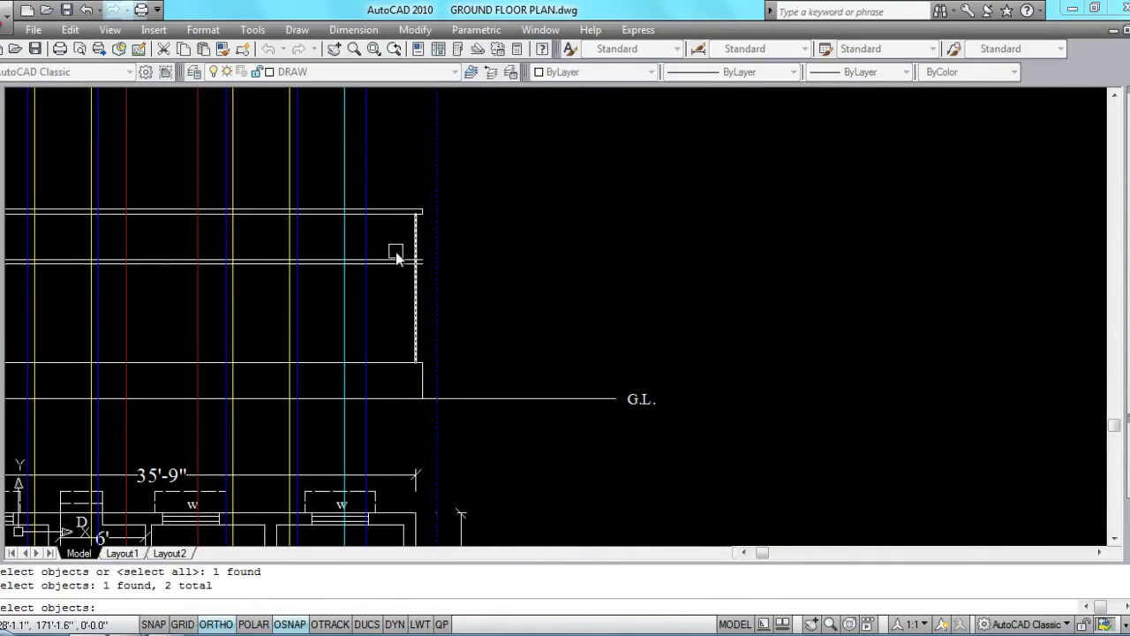
pyautogui.press('Return')
pyautogui.click(393, 234)
pyautogui.click(378, 283)
# Step: Extend the left ends of the same two horizontal lines to the leftmost CHAJJA construction line
pyautogui.scroll(-4, 606, 269)
pyautogui.scroll(6, 325, 267)
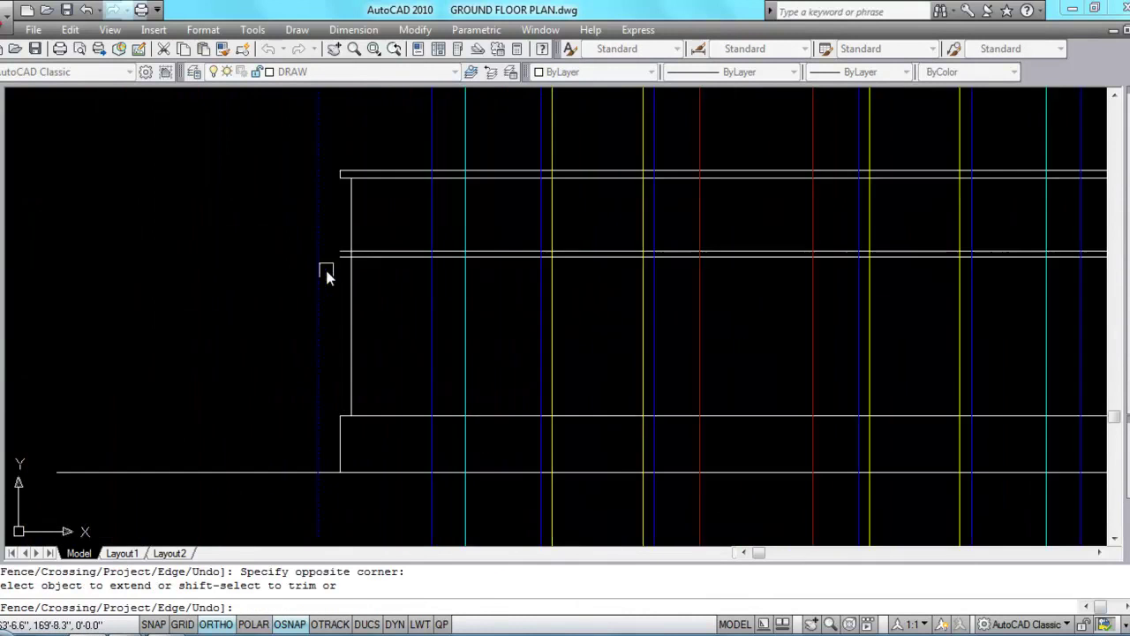
pyautogui.click(412, 287)
pyautogui.click(397, 208)
pyautogui.press('Escape')
pyautogui.scroll(-2, 344, 249)
pyautogui.scroll(-2, 359, 265)
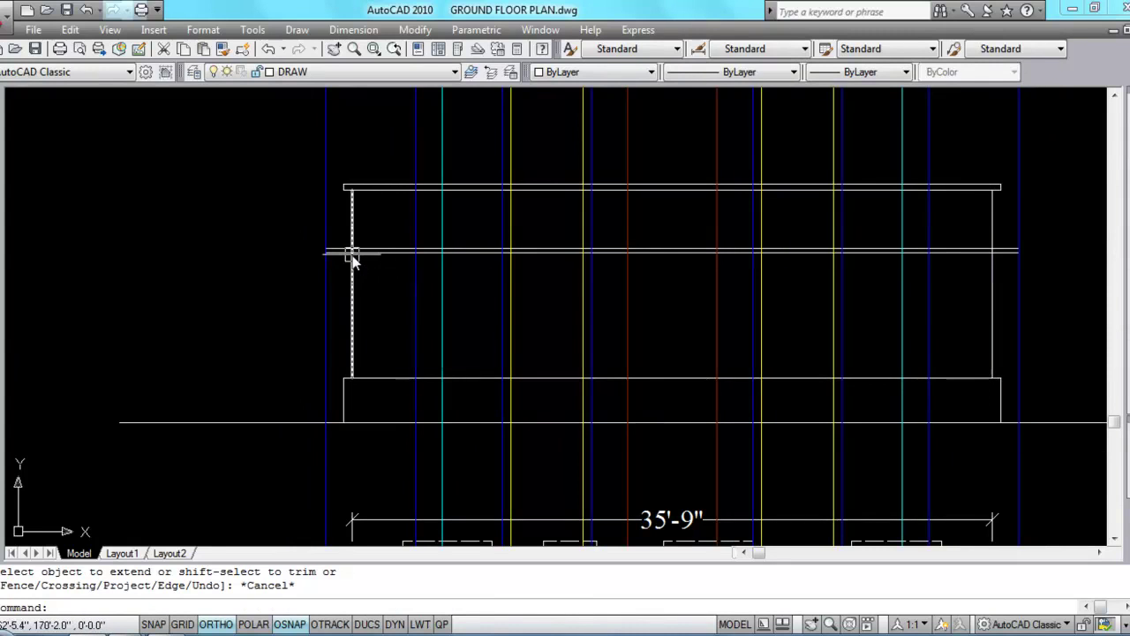
# Step: Trim the outermost left and right CHAJJA construction lines to the two closely spaced horizontal lines, leaving only short end pieces between them
pyautogui.scroll(2, 353, 256)
pyautogui.write('TR')
pyautogui.press('Return')
pyautogui.click(379, 218)
pyautogui.click(364, 276)
pyautogui.press('Return')
pyautogui.click(308, 217)
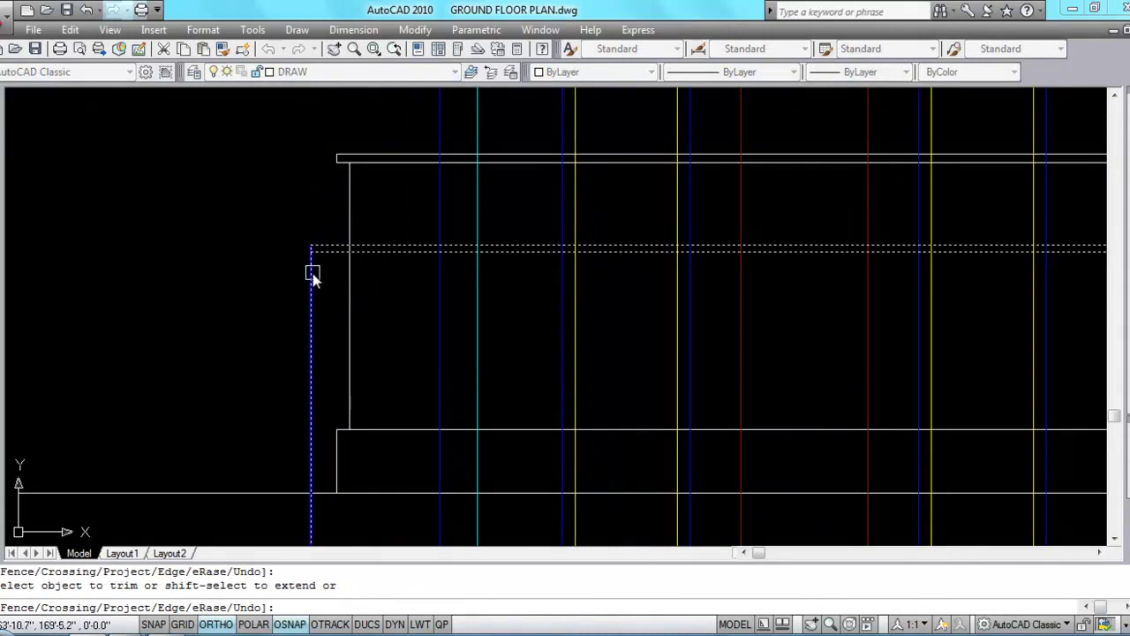
pyautogui.scroll(-2, 218, 254)
pyautogui.scroll(2, 908, 240)
pyautogui.click(885, 237)
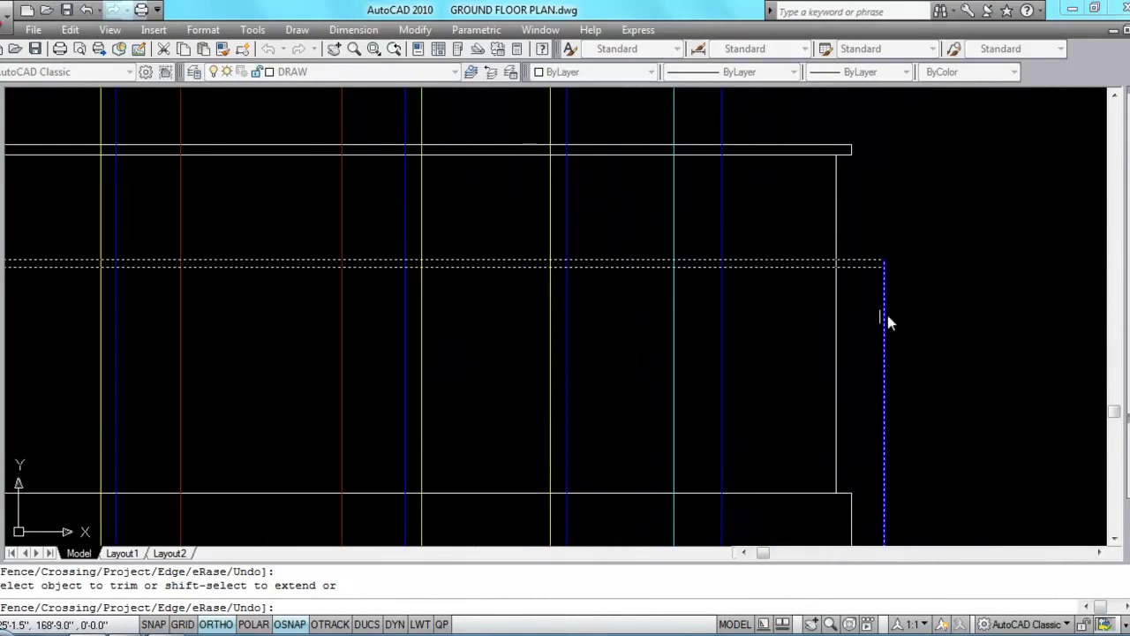
pyautogui.scroll(-2, 886, 313)
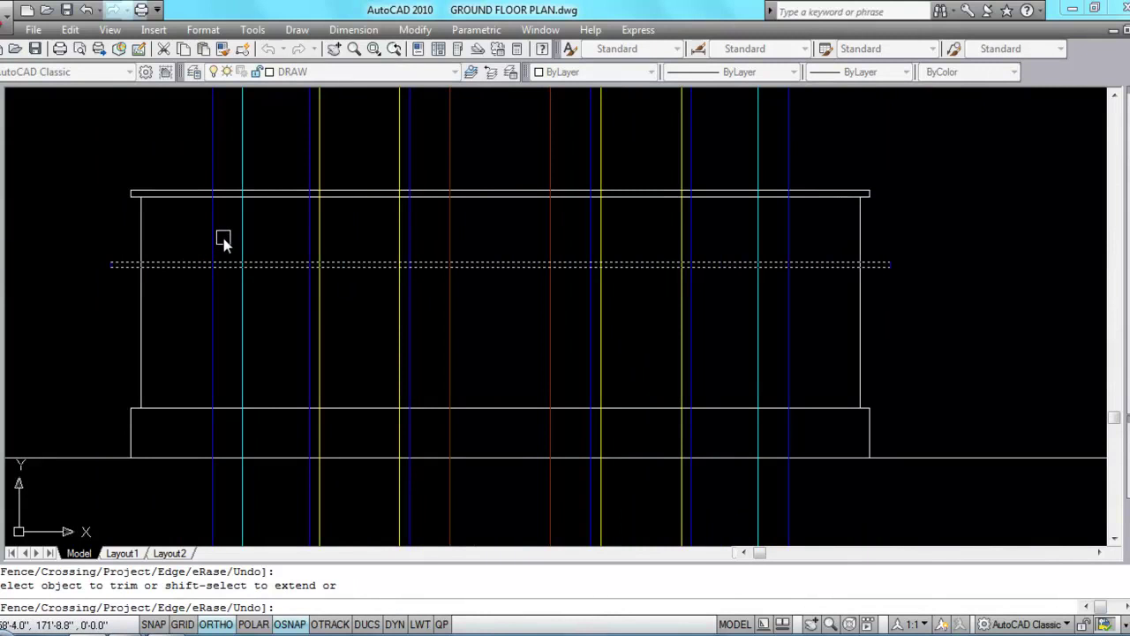
pyautogui.press('Escape')
# Step: Trim both horizontal shade lines between each outer wall and the nearest blue CHAJJA construction line inside it
pyautogui.write('TR')
pyautogui.press('Return')
pyautogui.press('Return')
pyautogui.click(191, 249)
pyautogui.click(173, 291)
pyautogui.click(821, 255)
pyautogui.click(813, 298)
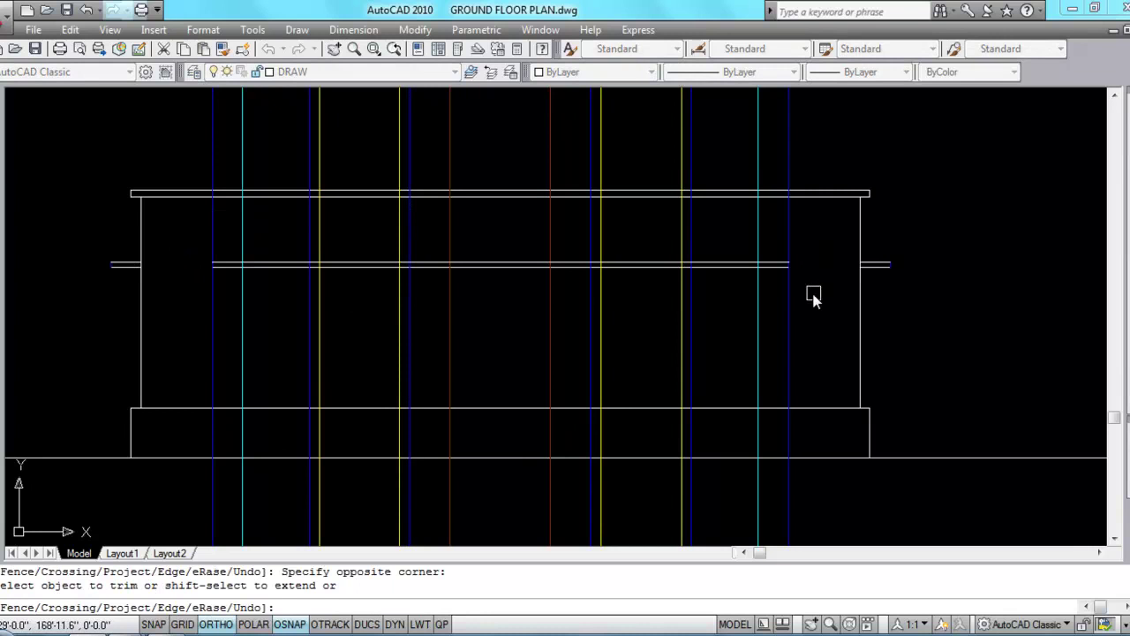
pyautogui.press('Escape')
# Step: Match the horizontal lines of both shades projecting outside the outer walls to the properties of their blue CHAJJA end piece
pyautogui.scroll(3, 121, 263)
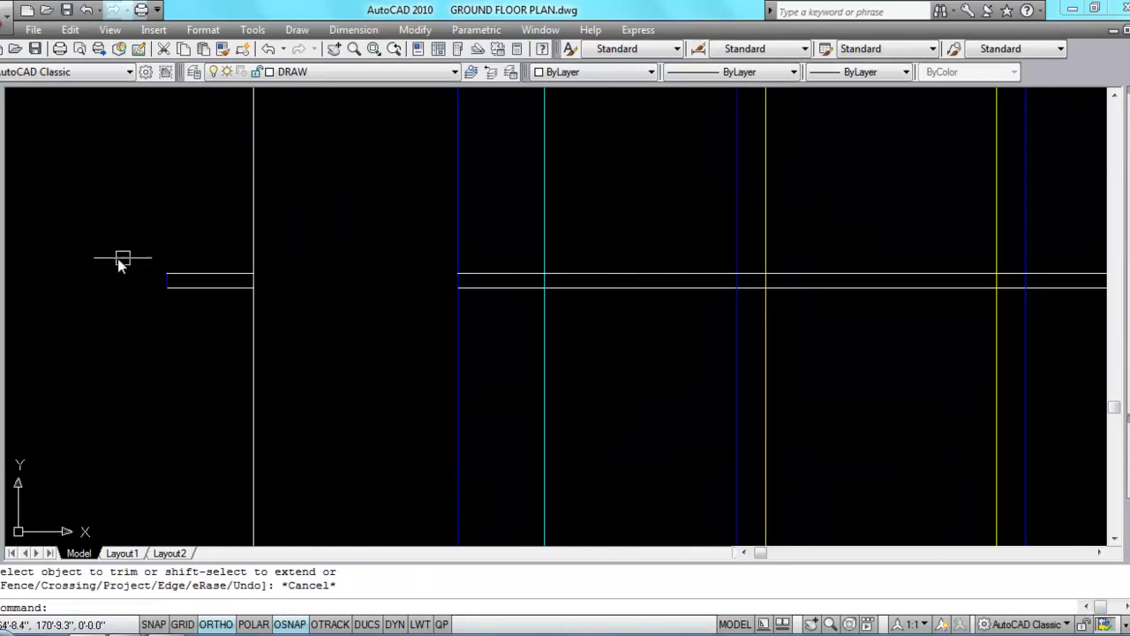
pyautogui.write('MA')
pyautogui.press('Return')
pyautogui.scroll(2, 172, 281)
pyautogui.click(159, 283)
pyautogui.click(220, 335)
pyautogui.click(164, 244)
pyautogui.scroll(-6, 164, 244)
pyautogui.scroll(5, 556, 257)
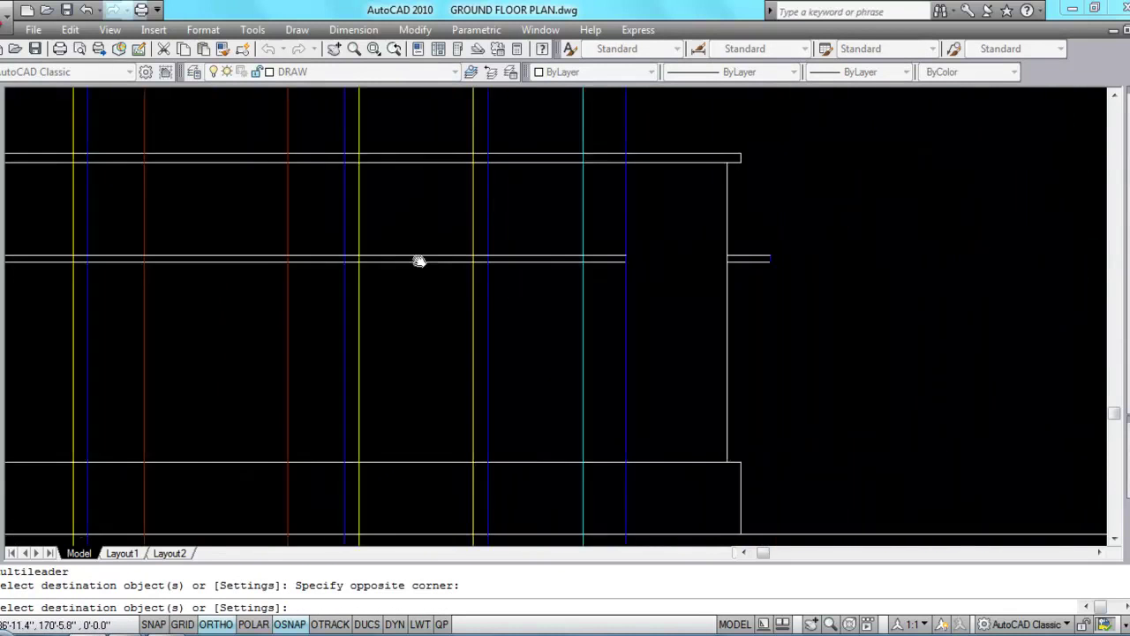
pyautogui.click(757, 281)
pyautogui.click(677, 205)
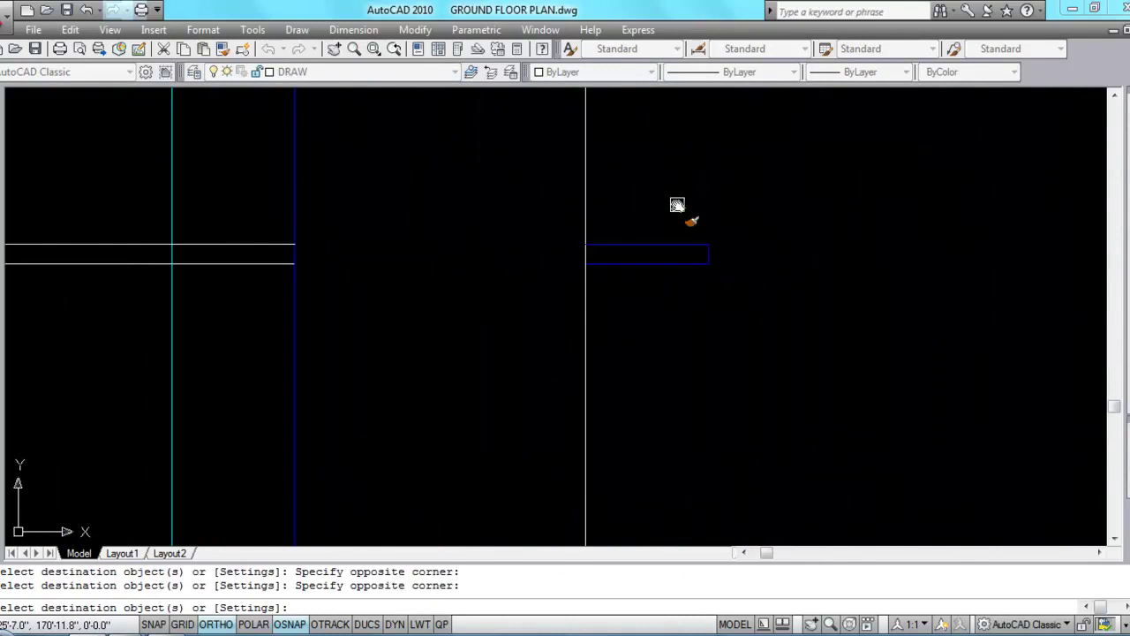
pyautogui.press('Escape')
# Step: Trim the outermost remaining blue construction lines on both sides above and below the two horizontal shade lines, leaving short end pieces
pyautogui.scroll(-5, 874, 257)
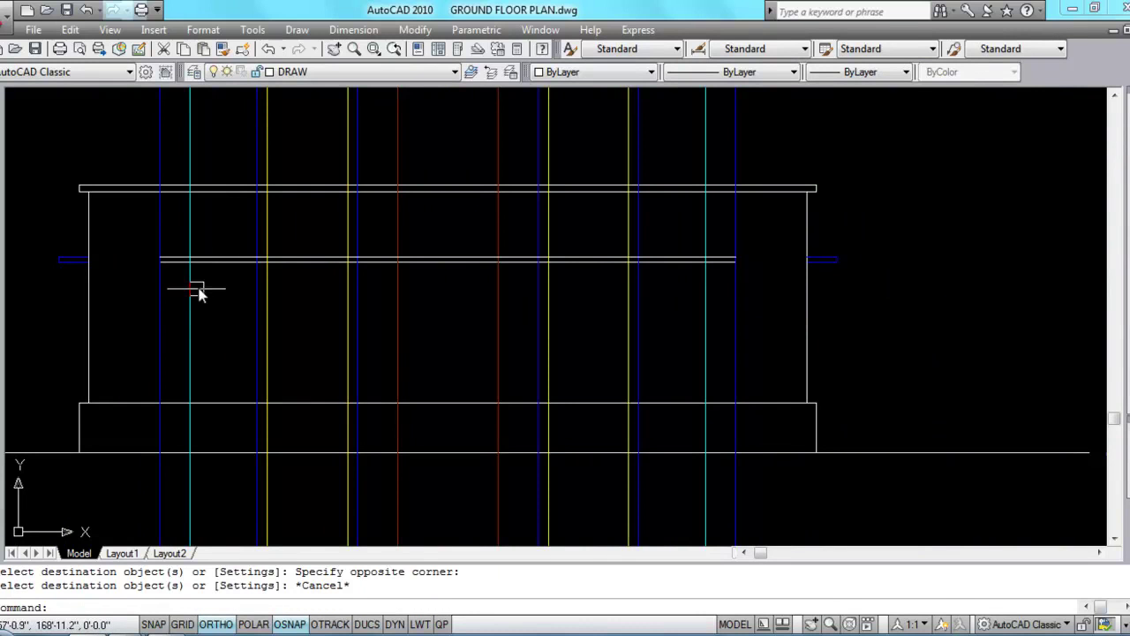
pyautogui.scroll(2, 202, 265)
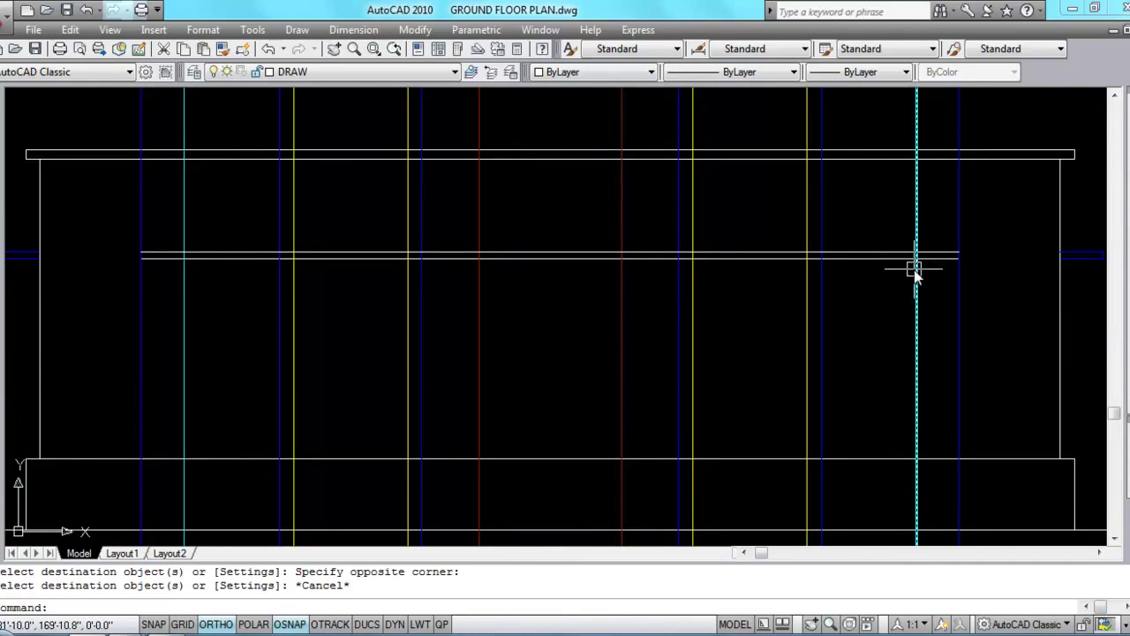
pyautogui.write('tr')
pyautogui.press('Return')
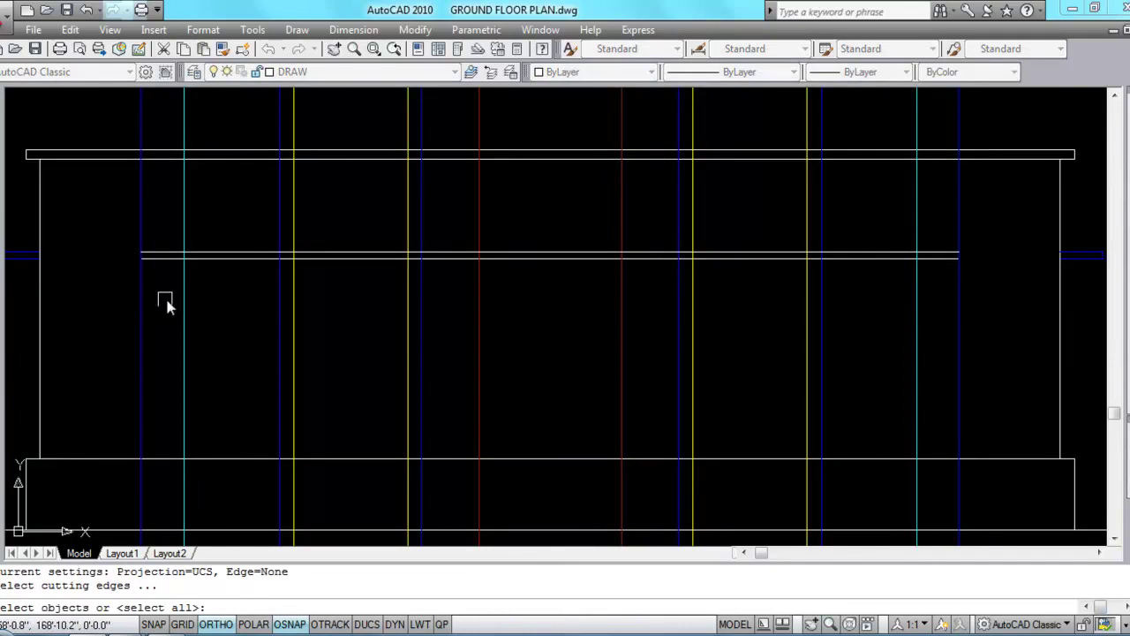
pyautogui.moveTo(164, 306); pyautogui.dragTo(329, 304, button='middle')
pyautogui.scroll(2, 329, 298)
pyautogui.click(325, 291)
pyautogui.click(298, 221)
pyautogui.press('Return')
pyautogui.click(296, 291)
pyautogui.scroll(-3, 497, 273)
pyautogui.scroll(3, 618, 246)
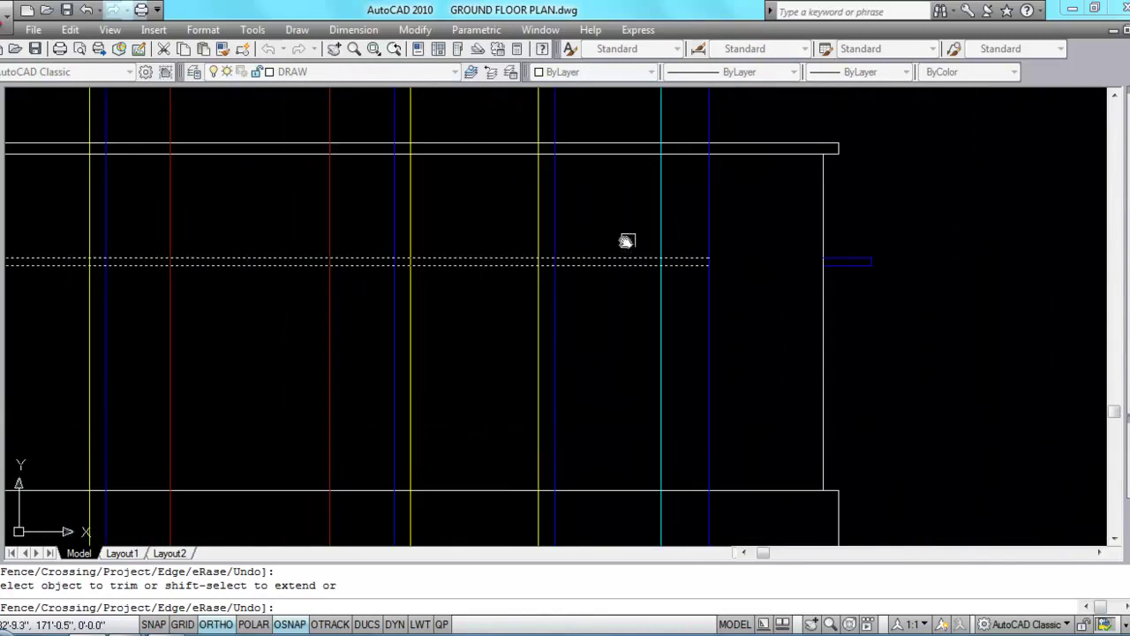
pyautogui.click(710, 219)
pyautogui.click(707, 312)
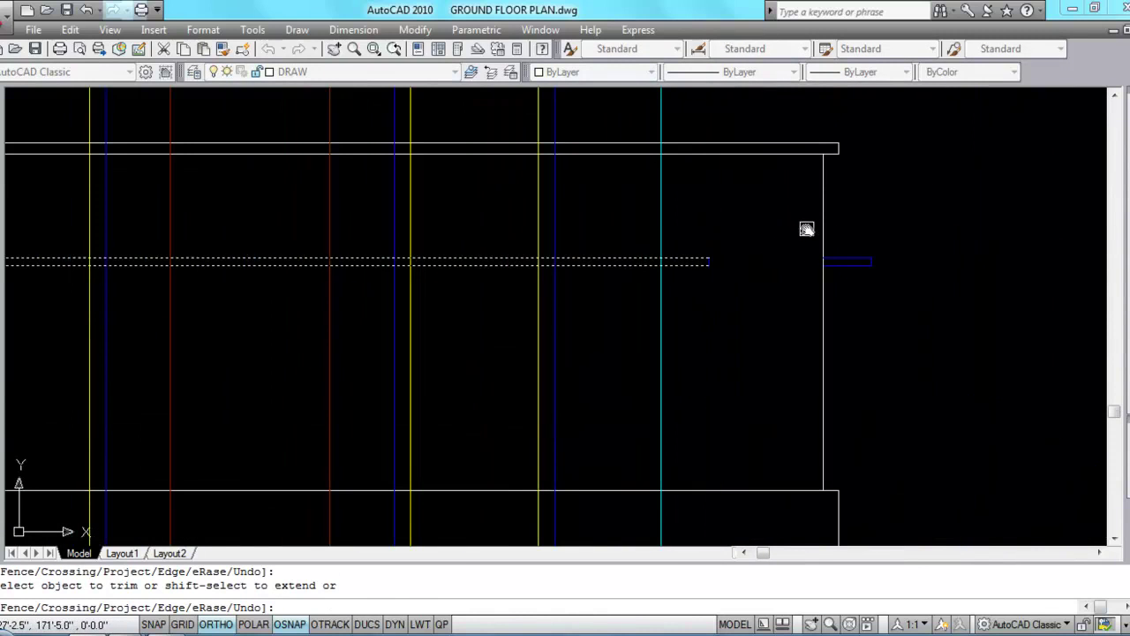
pyautogui.press('Escape')
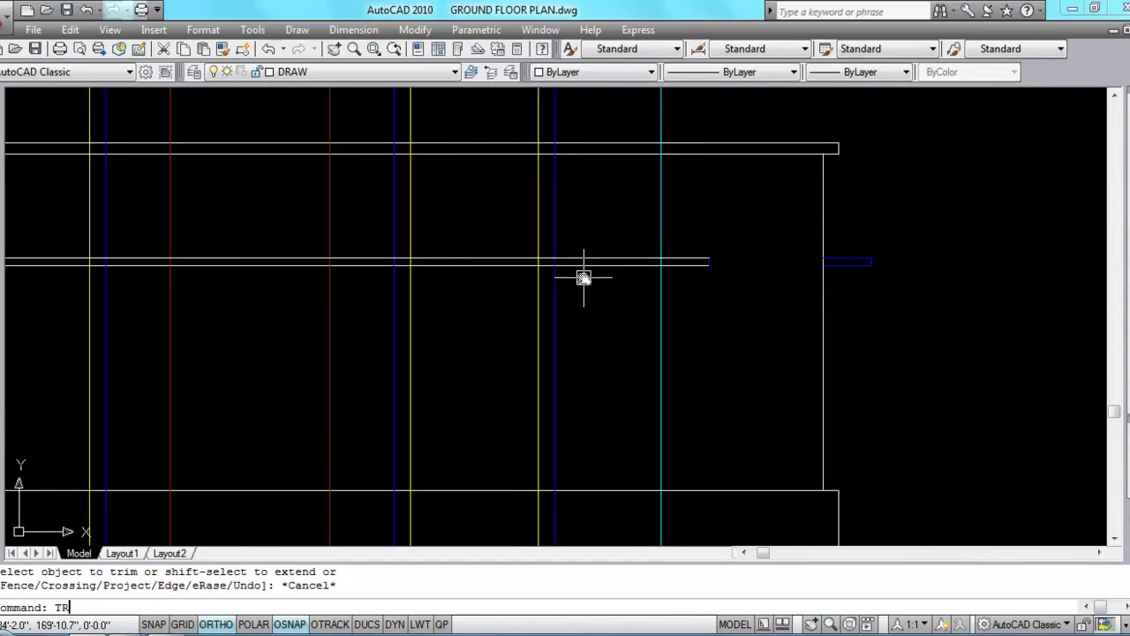
# Step: Trim the horizontal shade lines on both sides between each cyan construction line and the nearest blue line towards the middle
pyautogui.write('TR')
pyautogui.press('Return')
pyautogui.click(661, 222)
pyautogui.click(554, 223)
pyautogui.scroll(-3, 533, 232)
pyautogui.scroll(3, 416, 230)
pyautogui.click(500, 243)
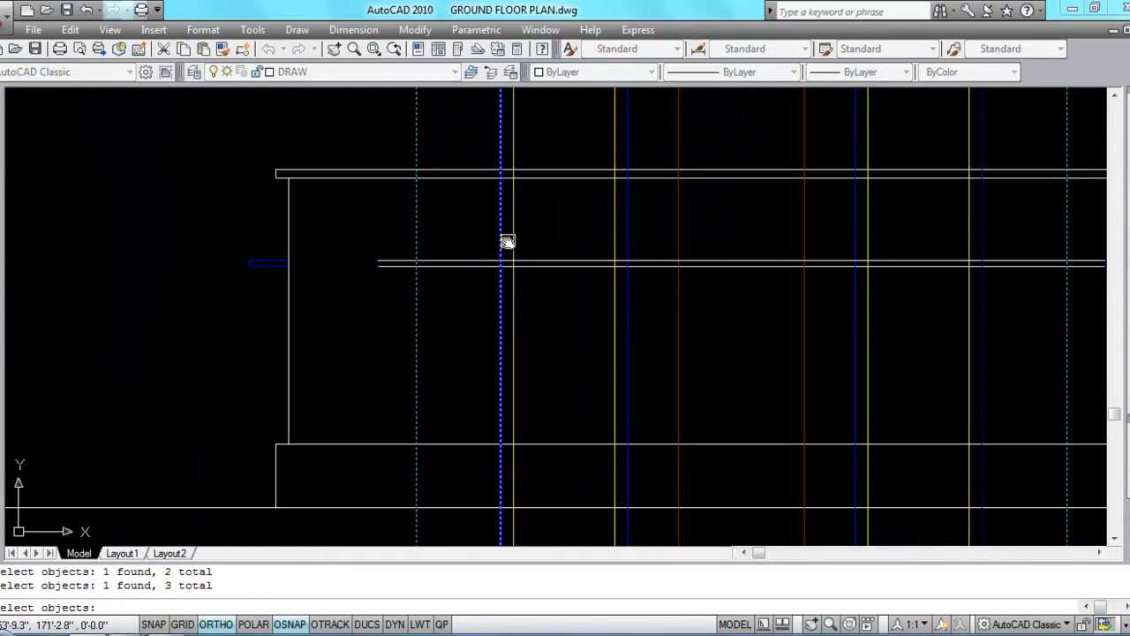
pyautogui.press('Return')
pyautogui.click(470, 233)
pyautogui.click(462, 269)
pyautogui.scroll(-2, 388, 274)
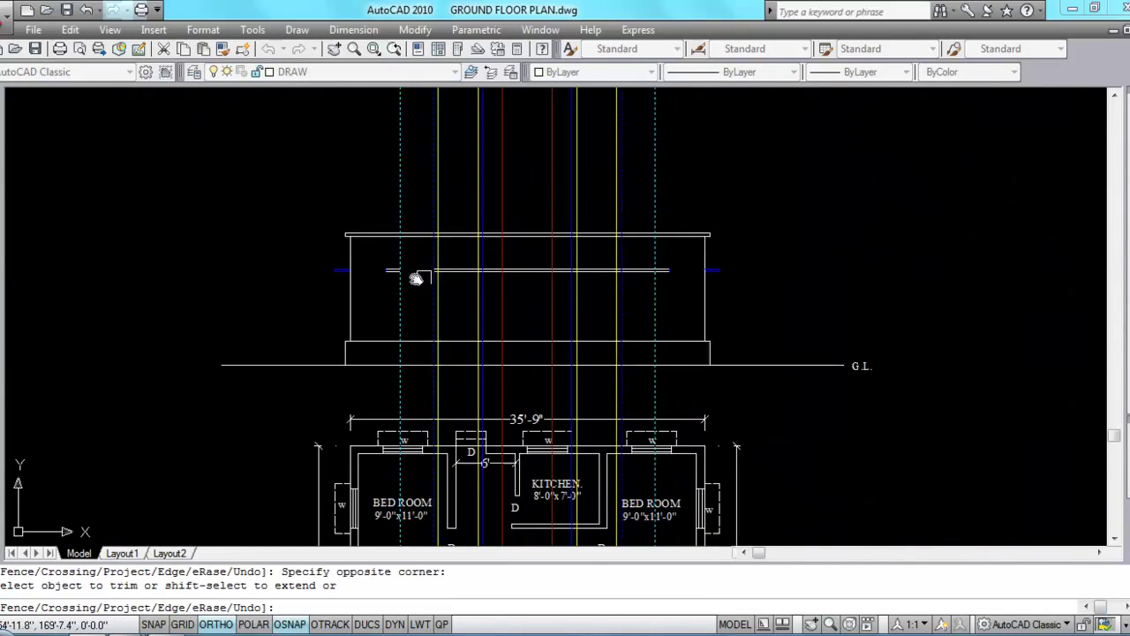
pyautogui.scroll(3, 681, 268)
pyautogui.click(560, 245)
pyautogui.click(546, 314)
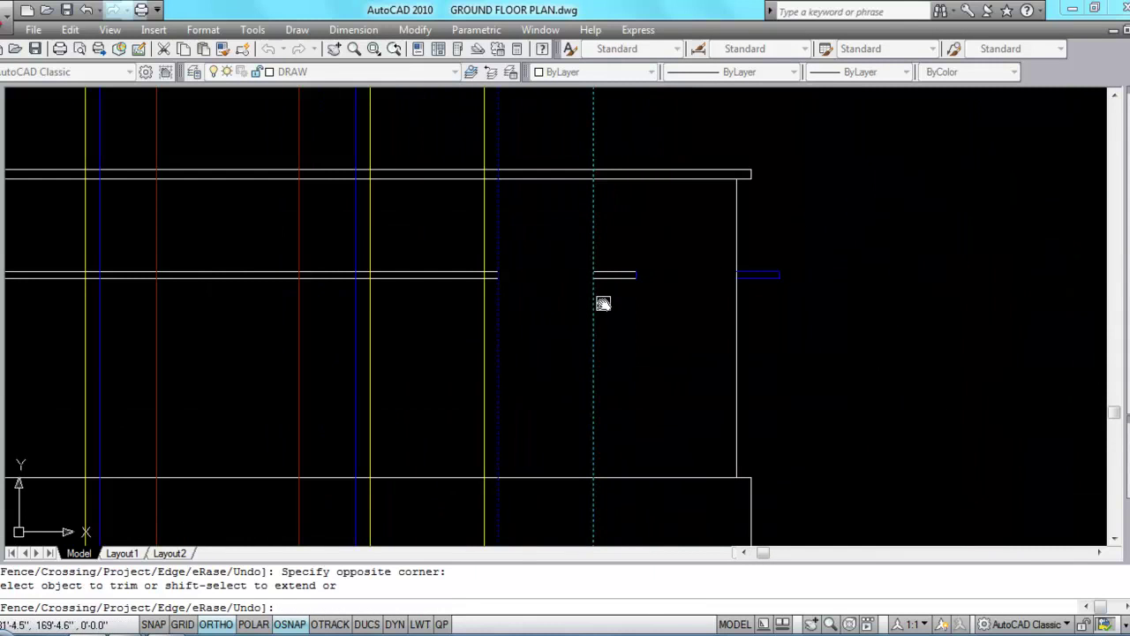
pyautogui.press('Escape')
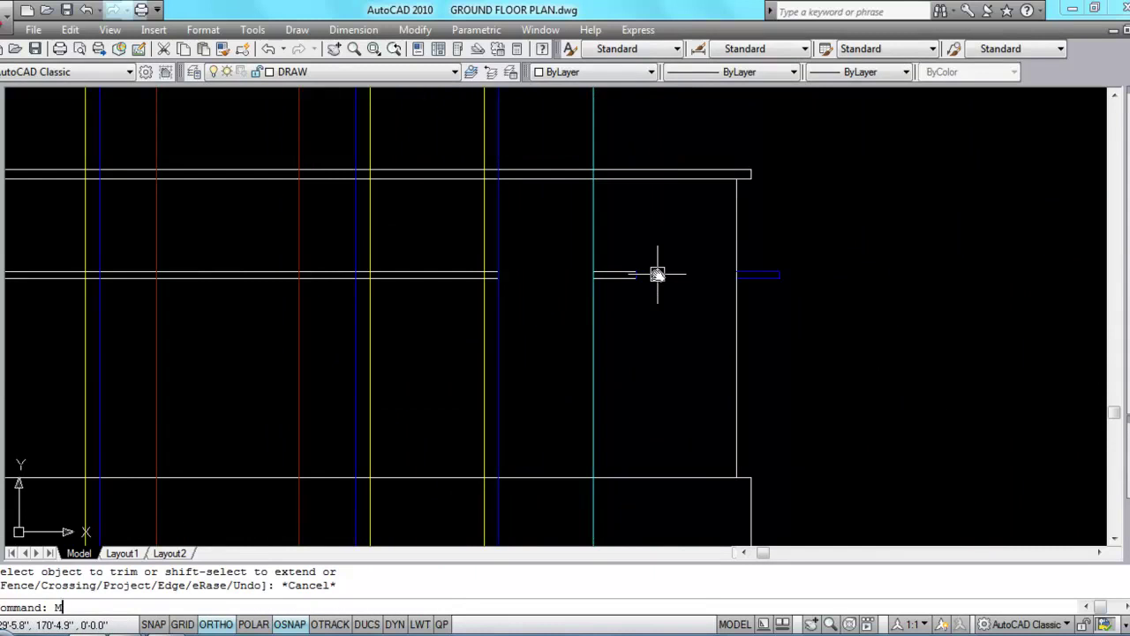
# Step: Match the horizontal lines of the two shades beside the cyan construction lines to their blue end piece's properties, and save the drawing
pyautogui.write('MA')
pyautogui.press('Return')
pyautogui.scroll(4, 614, 268)
pyautogui.click(674, 288)
pyautogui.click(656, 228)
pyautogui.click(615, 291)
pyautogui.scroll(-5, 764, 282)
pyautogui.scroll(5, 239, 287)
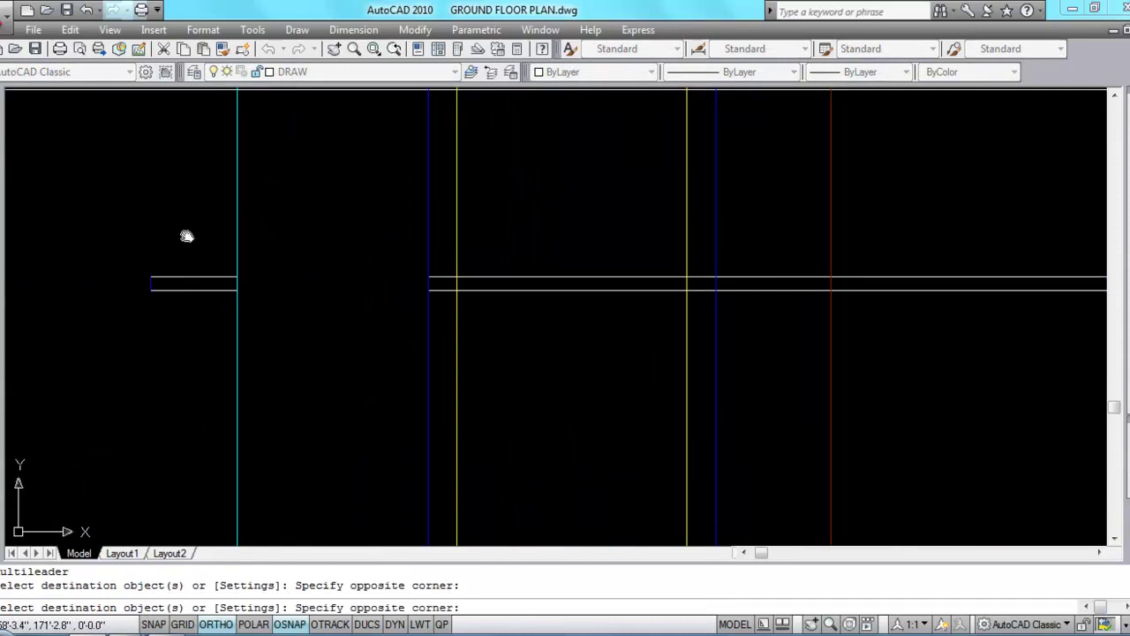
pyautogui.click(187, 235)
pyautogui.click(129, 309)
pyautogui.press('Escape')
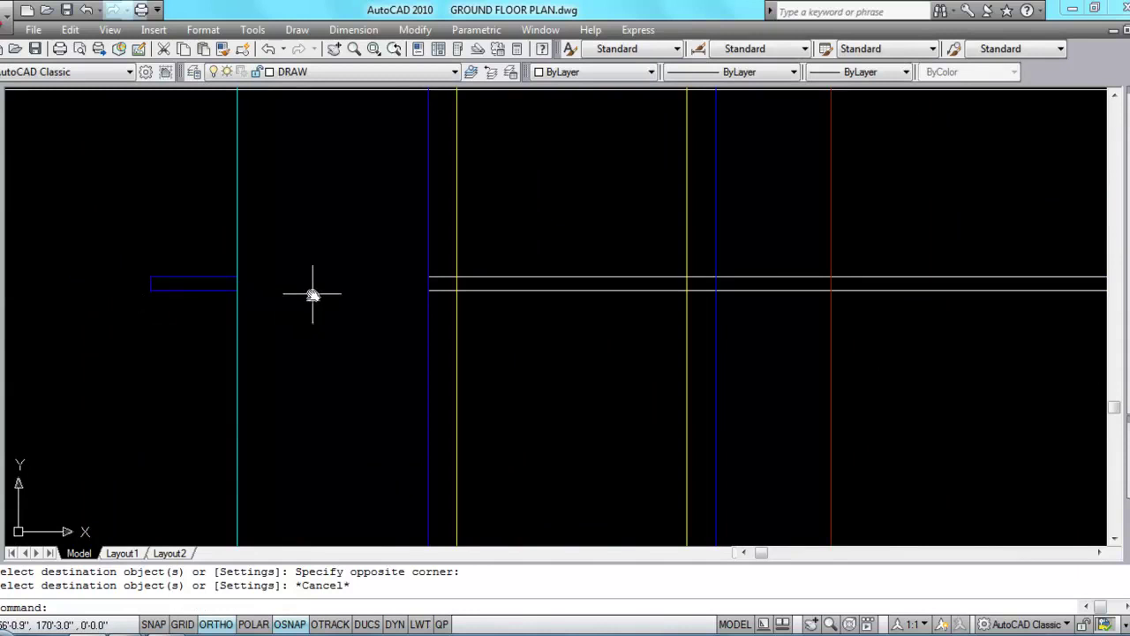
pyautogui.hotkey('ctrl', 's')
pyautogui.scroll(-4, 353, 265)
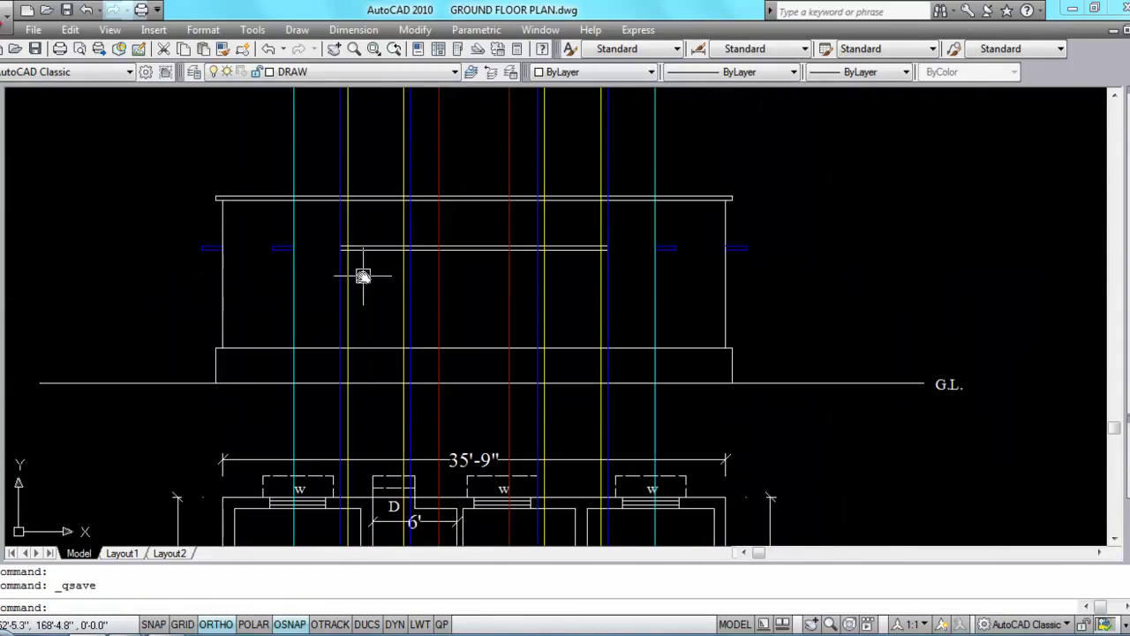
# Step: Draw a 4' by 4' window rectangle downward from the intersection of the leftmost yellow construction line and the lower shade line
pyautogui.scroll(3, 355, 270)
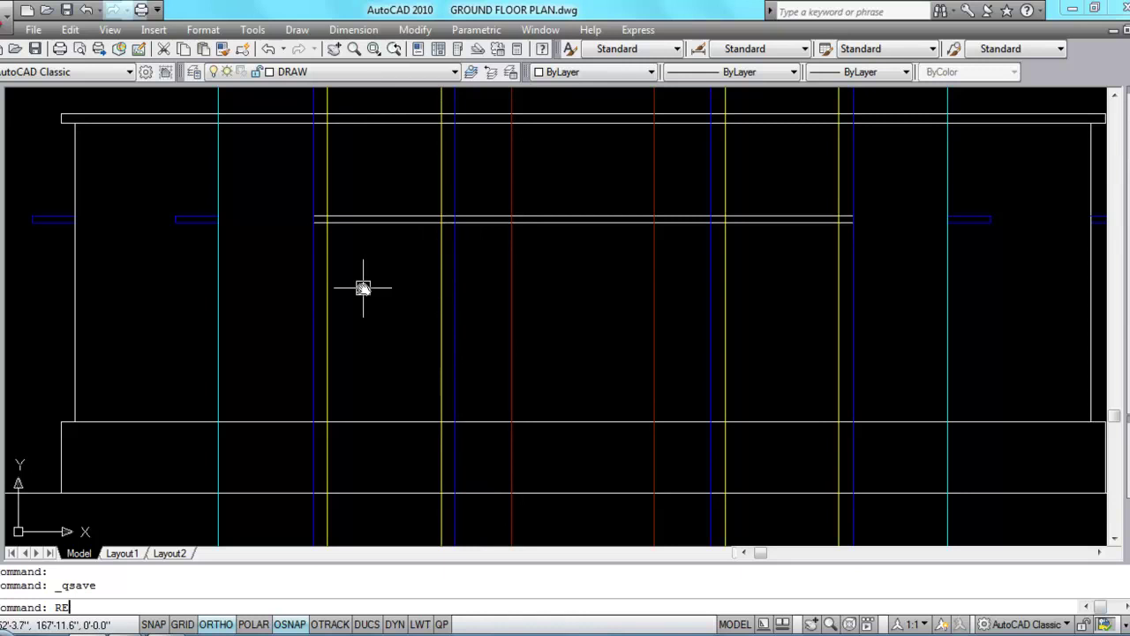
pyautogui.press('Return')
pyautogui.scroll(3, 325, 239)
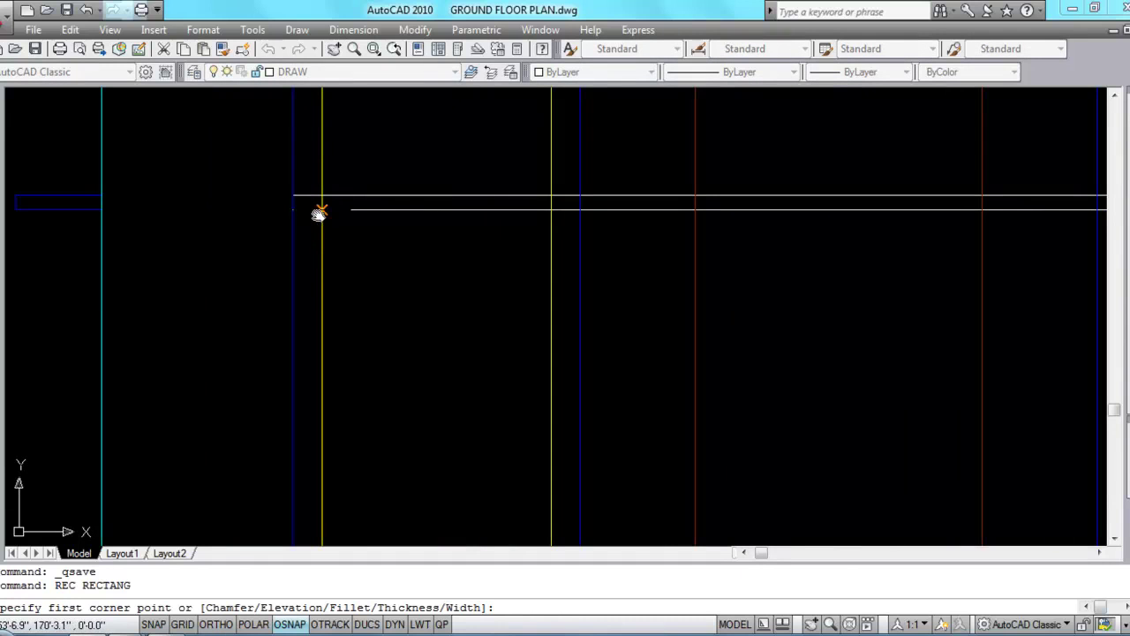
pyautogui.click(320, 212)
pyautogui.rightClick(501, 376)
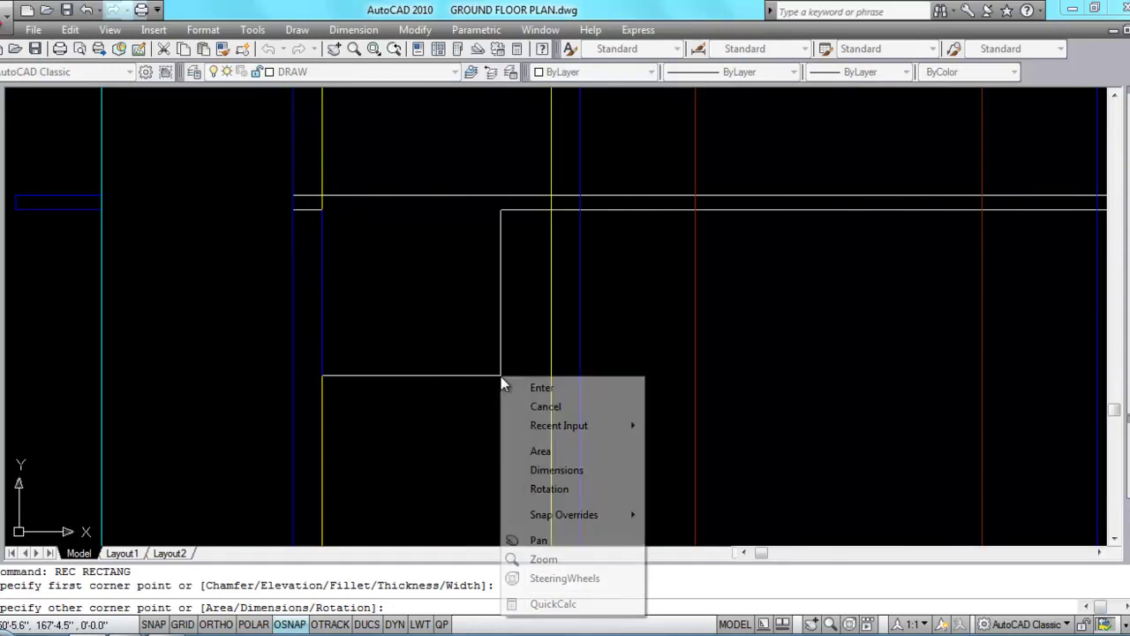
pyautogui.click(567, 468)
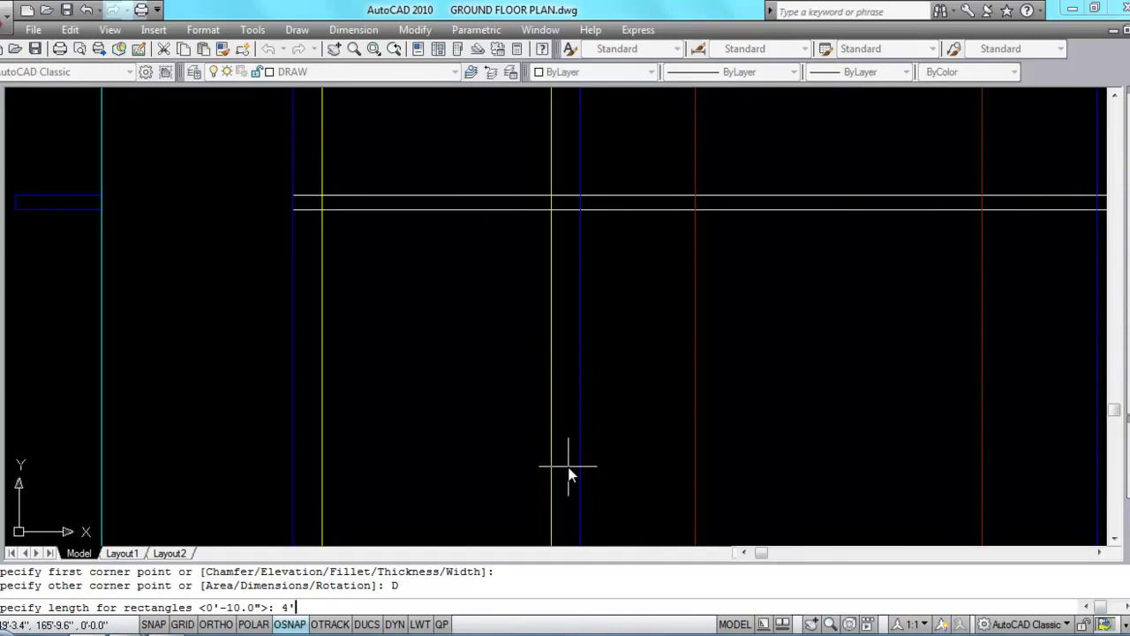
pyautogui.press('Return')
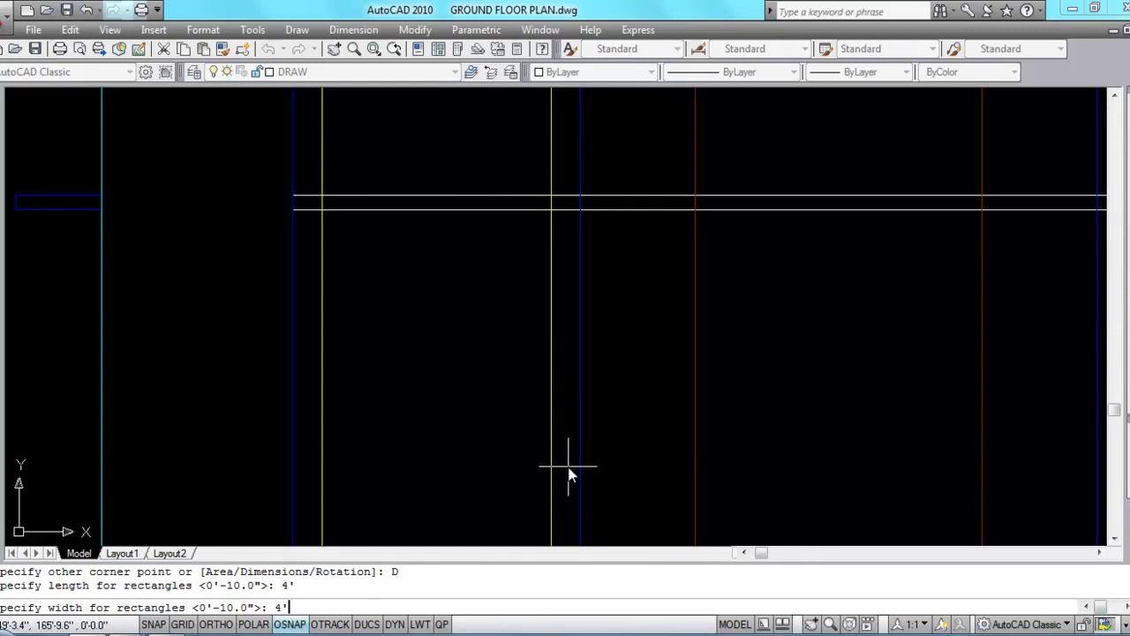
pyautogui.press('Return')
pyautogui.click(503, 471)
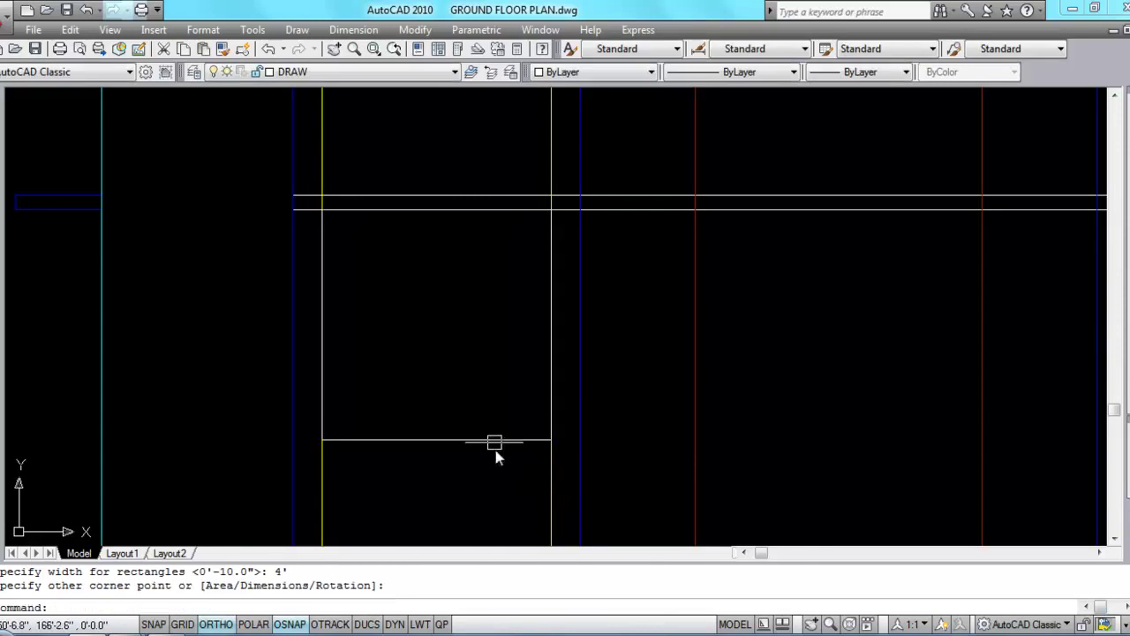
# Step: Offset the window rectangle inward by 2" to form its frame
pyautogui.scroll(-2, 474, 282)
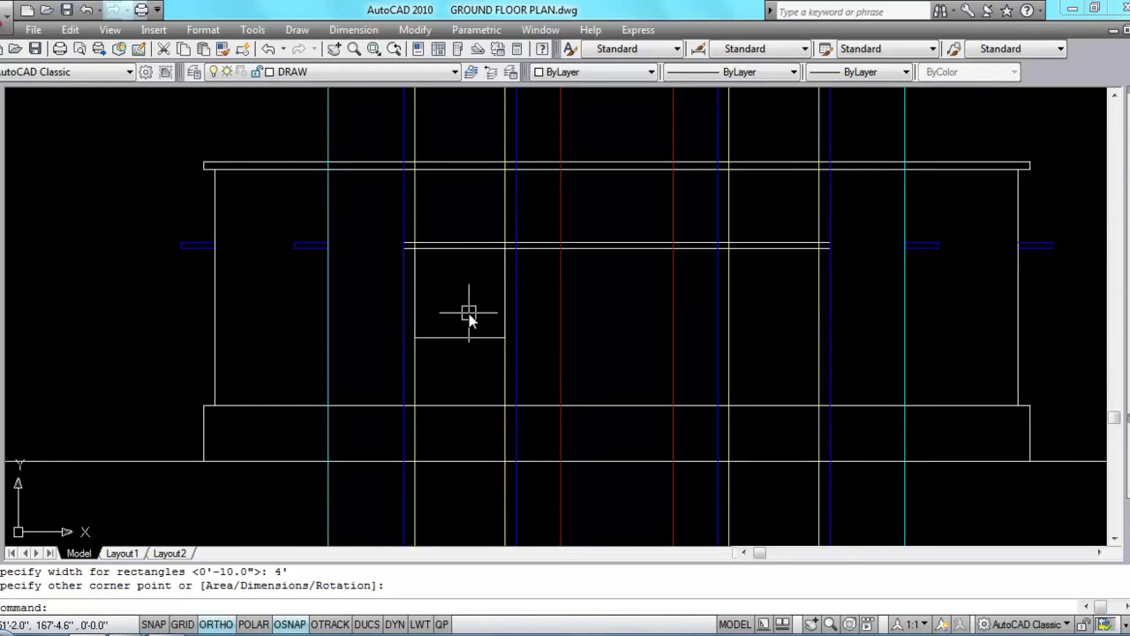
pyautogui.write('O')
pyautogui.press('Return')
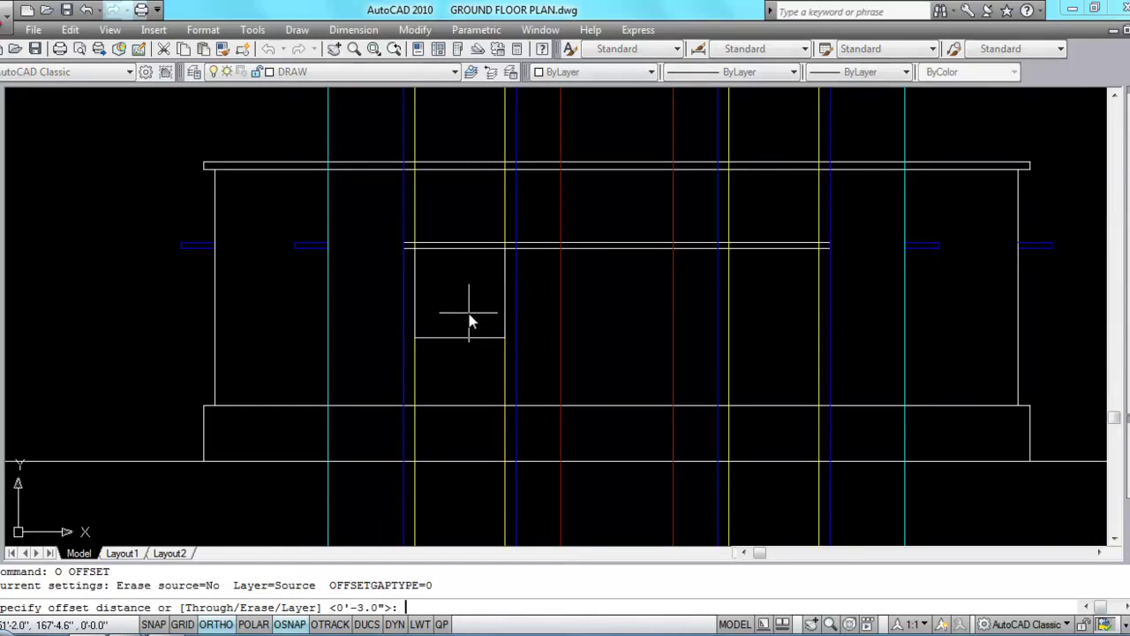
pyautogui.scroll(2, 469, 320)
pyautogui.write('2')
pyautogui.press('Return')
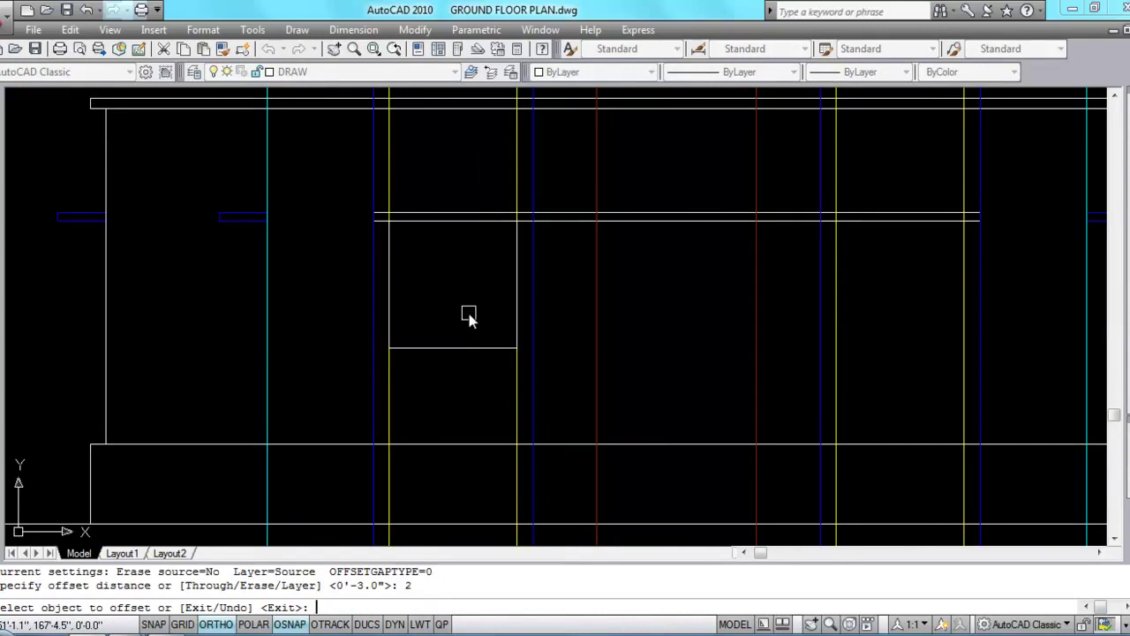
pyautogui.click(465, 347)
pyautogui.click(465, 283)
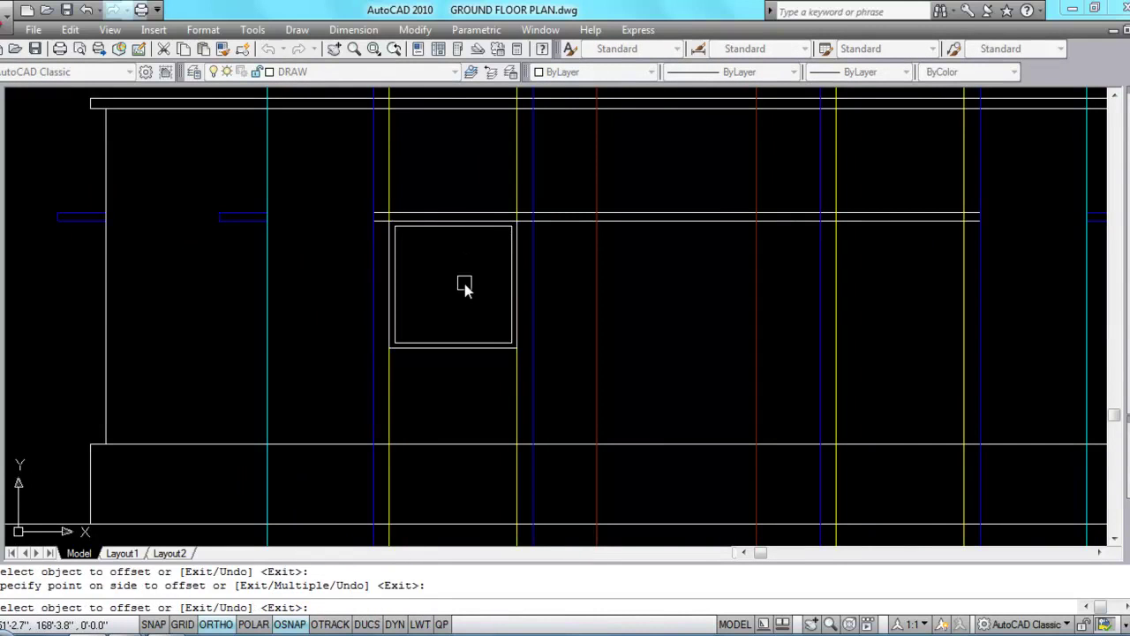
pyautogui.press('Escape')
# Step: Draw a vertical line through the window centre between the midpoints of the inner rectangle's top and bottom edges
pyautogui.write('L')
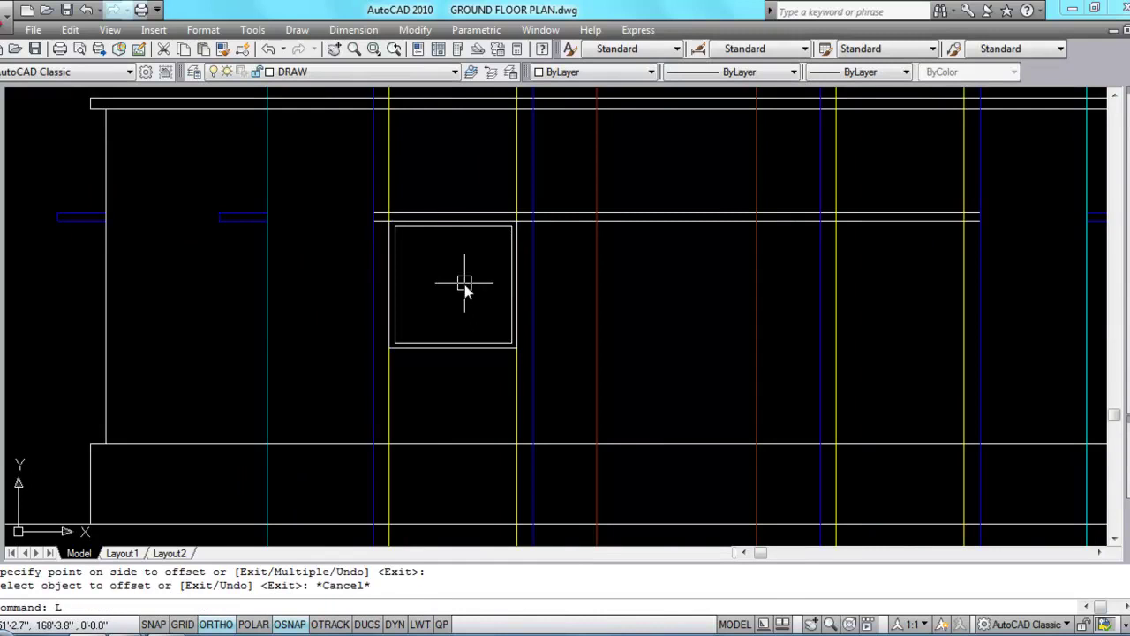
pyautogui.press('Return')
pyautogui.click(453, 227)
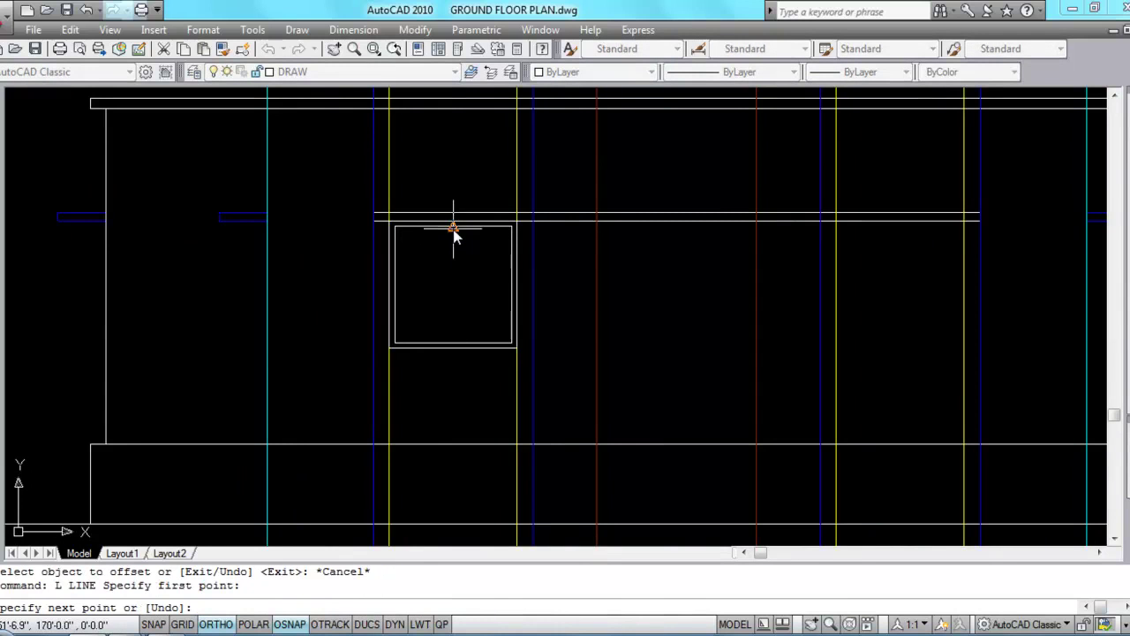
pyautogui.click(454, 341)
pyautogui.press('Escape')
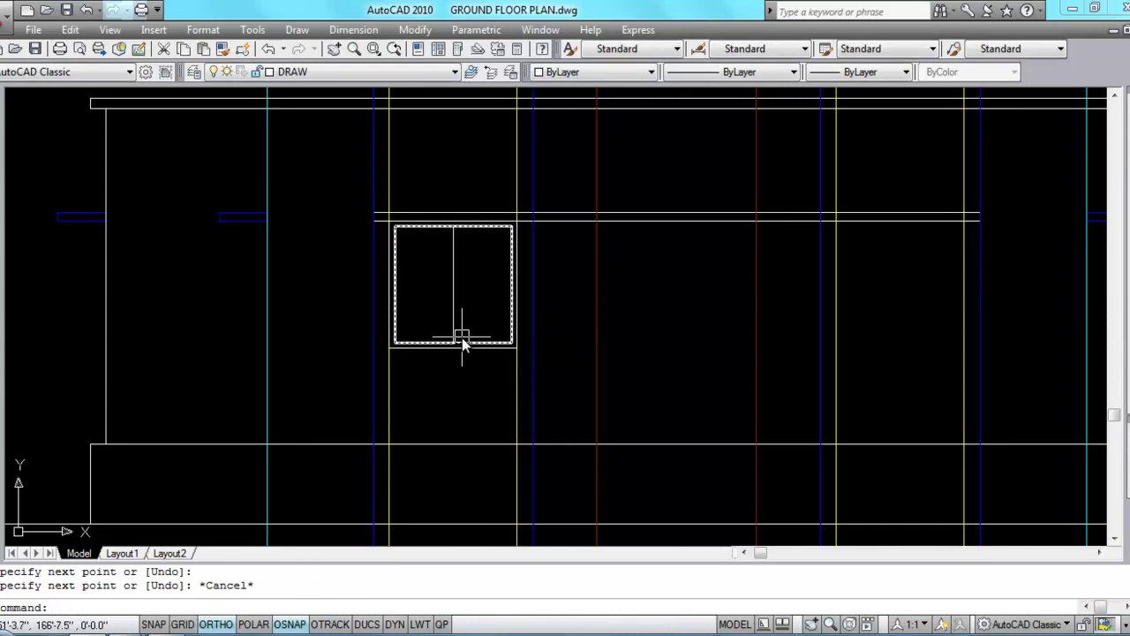
# Step: Offset the window's vertical centre line to its left by 1"
pyautogui.write('O')
pyautogui.press('Return')
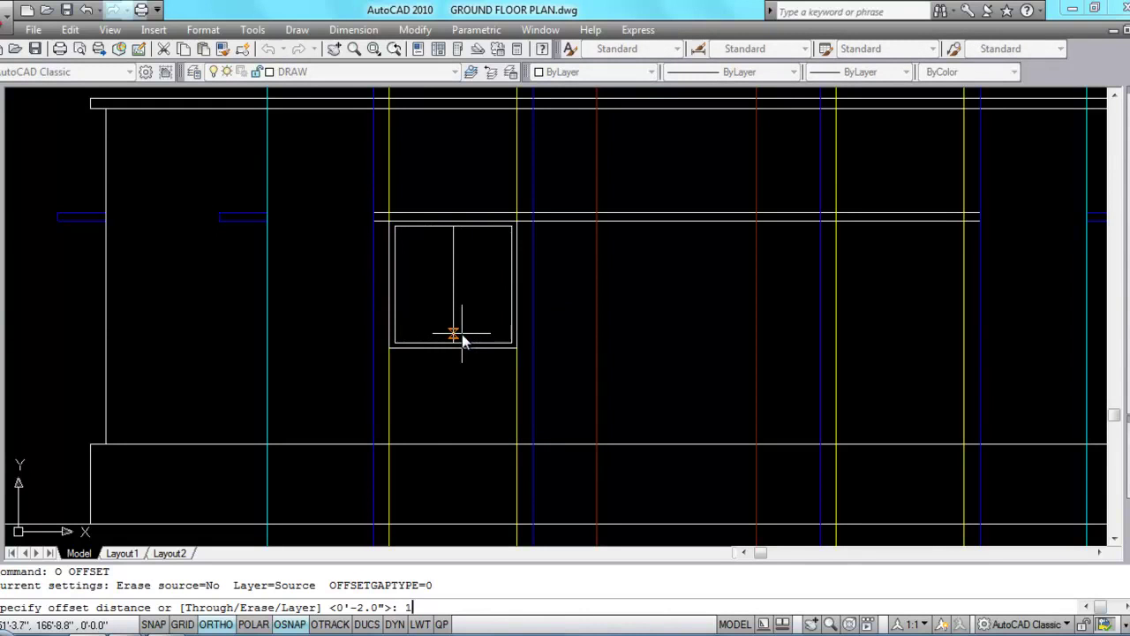
pyautogui.write('1')
pyautogui.press('Return')
pyautogui.click(451, 298)
pyautogui.click(433, 305)
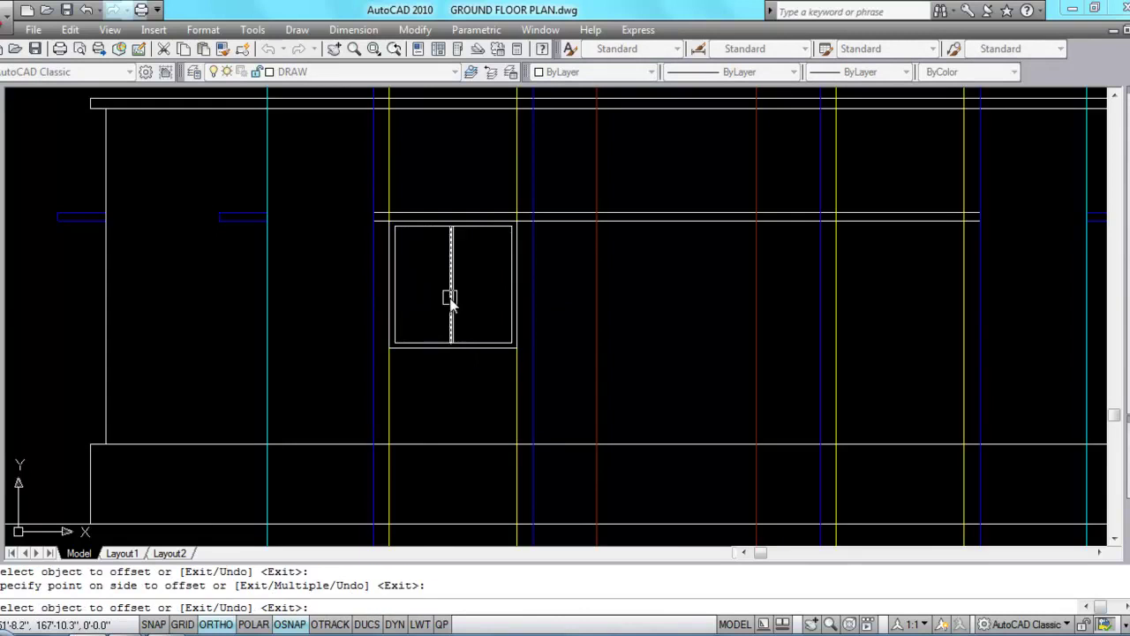
# Step: Offset the window's vertical centre line to its right by 1"
pyautogui.scroll(4, 449, 298)
pyautogui.click(451, 300)
pyautogui.click(501, 306)
pyautogui.press('Escape')
# Step: Erase the original centre line between the window's two offset lines and save the drawing
pyautogui.scroll(3, 456, 292)
pyautogui.click(421, 298)
pyautogui.scroll(-6, 540, 306)
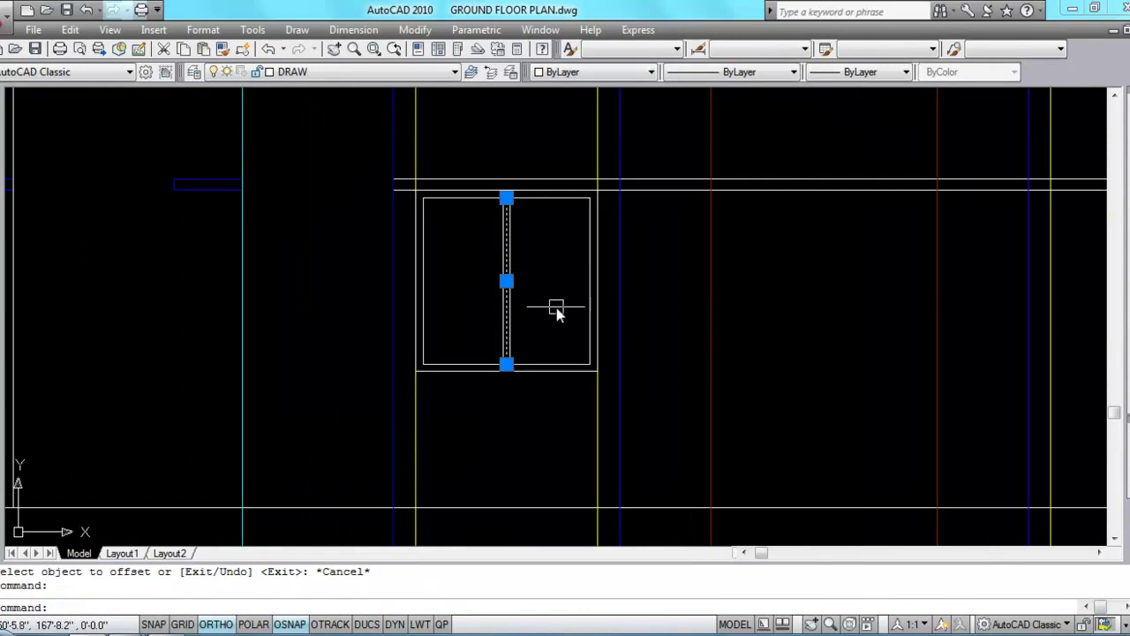
pyautogui.press('Delete')
pyautogui.scroll(-4, 472, 291)
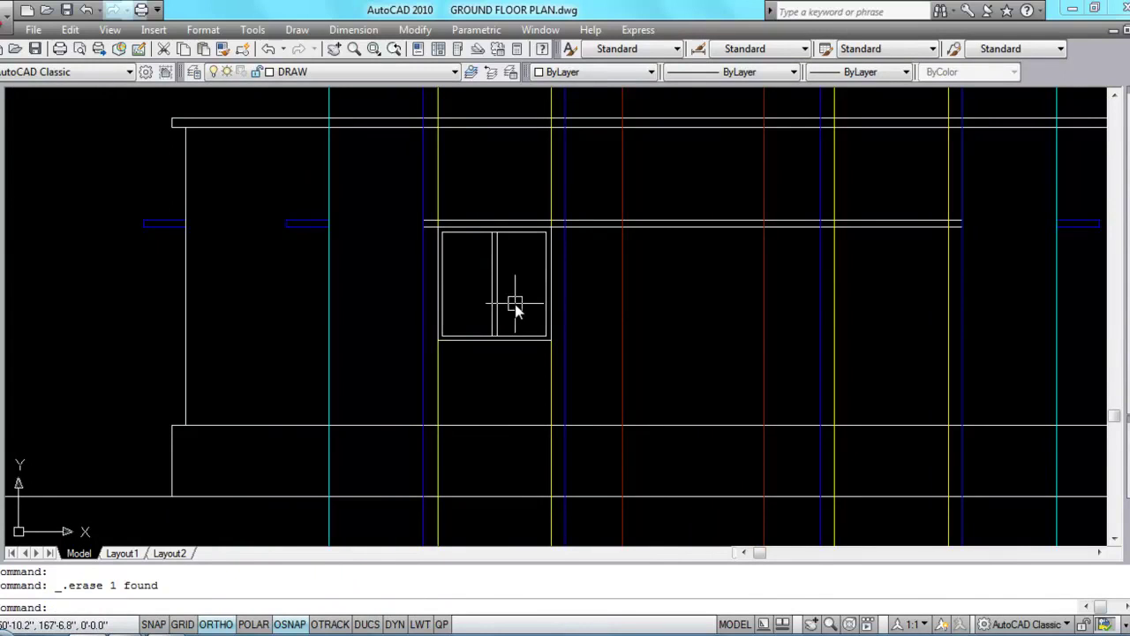
pyautogui.hotkey('ctrl', 's')
# Step: Check the window's overall width with a linear dimension across its top corners, without placing it
pyautogui.scroll(2, 514, 256)
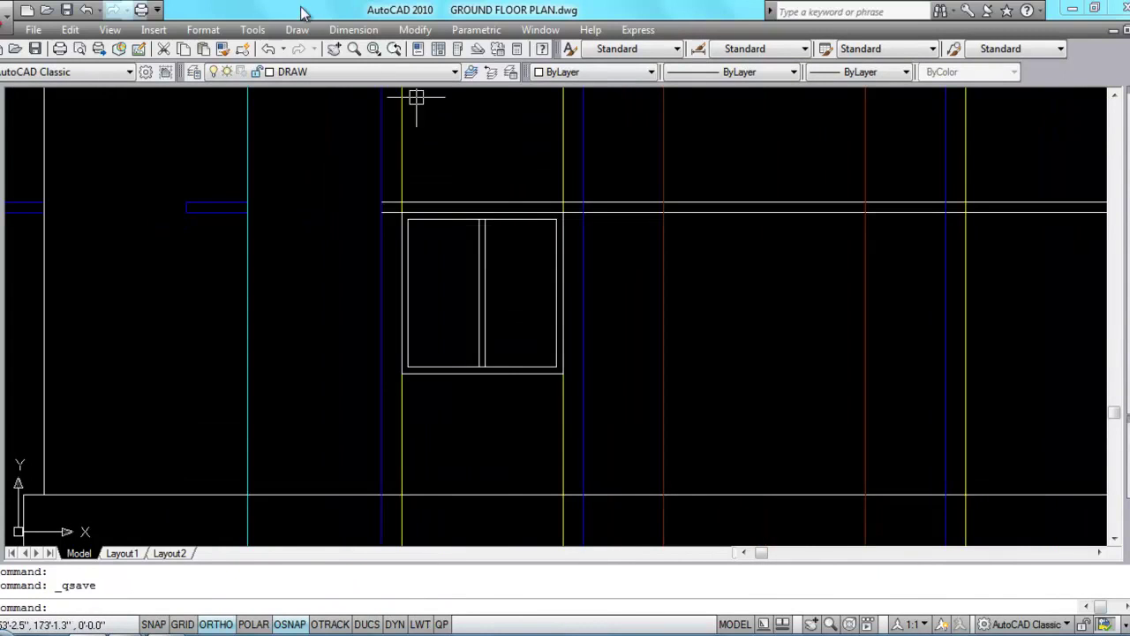
pyautogui.click(353, 30)
pyautogui.click(358, 70)
pyautogui.scroll(2, 458, 183)
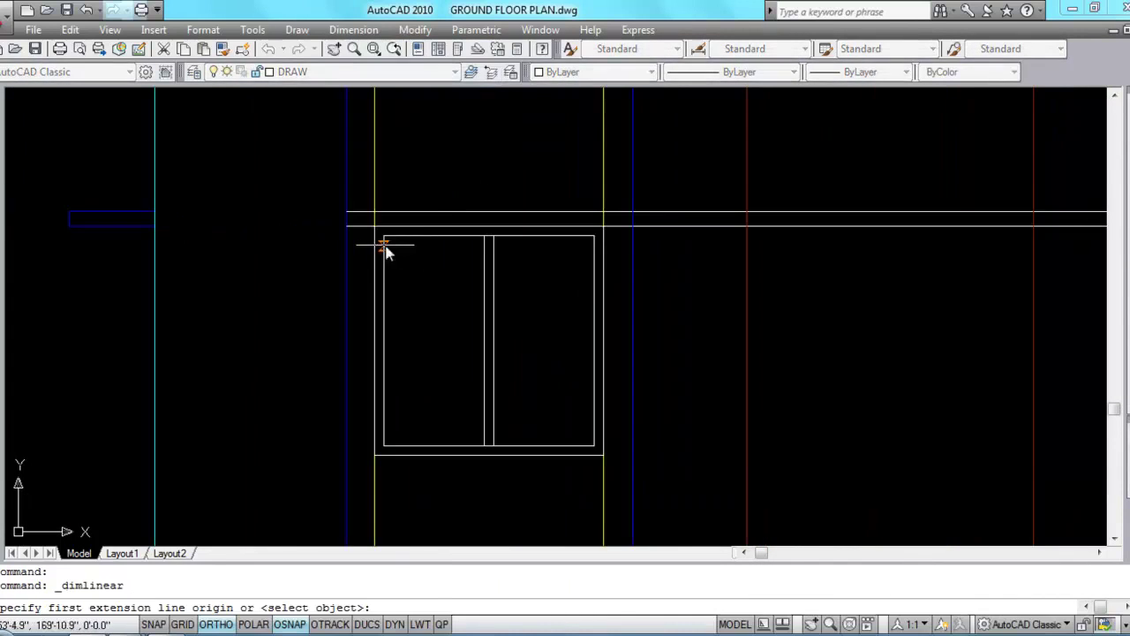
pyautogui.click(374, 226)
pyautogui.click(603, 226)
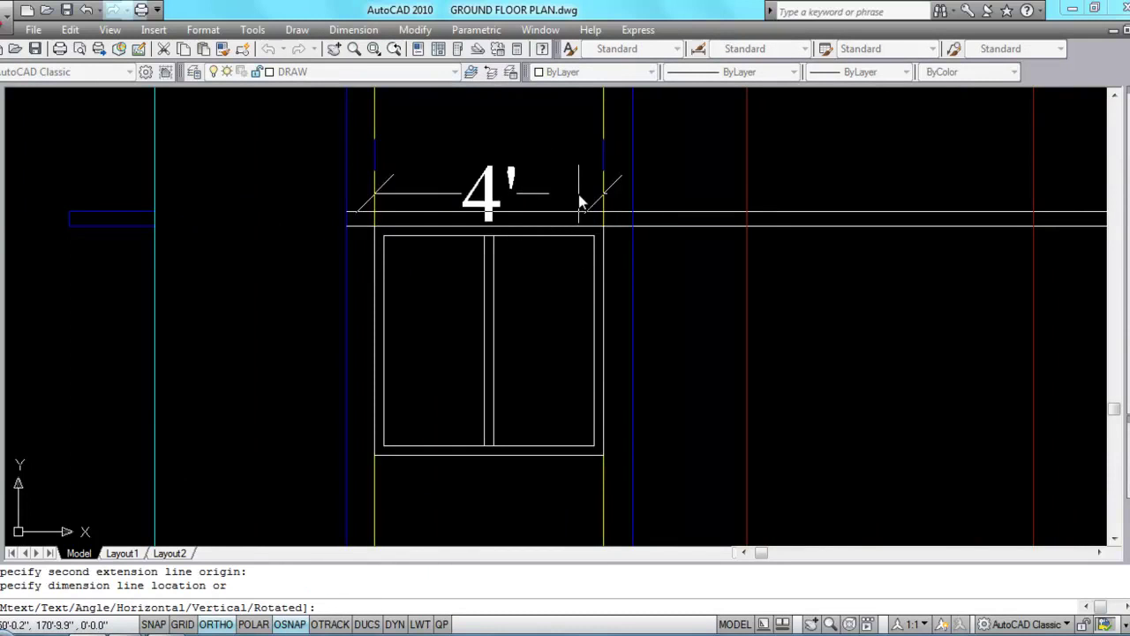
pyautogui.press('Escape')
# Step: Check the window's overall height with a linear dimension along its right edge, without placing it
pyautogui.rightClick(512, 115)
pyautogui.click(528, 118)
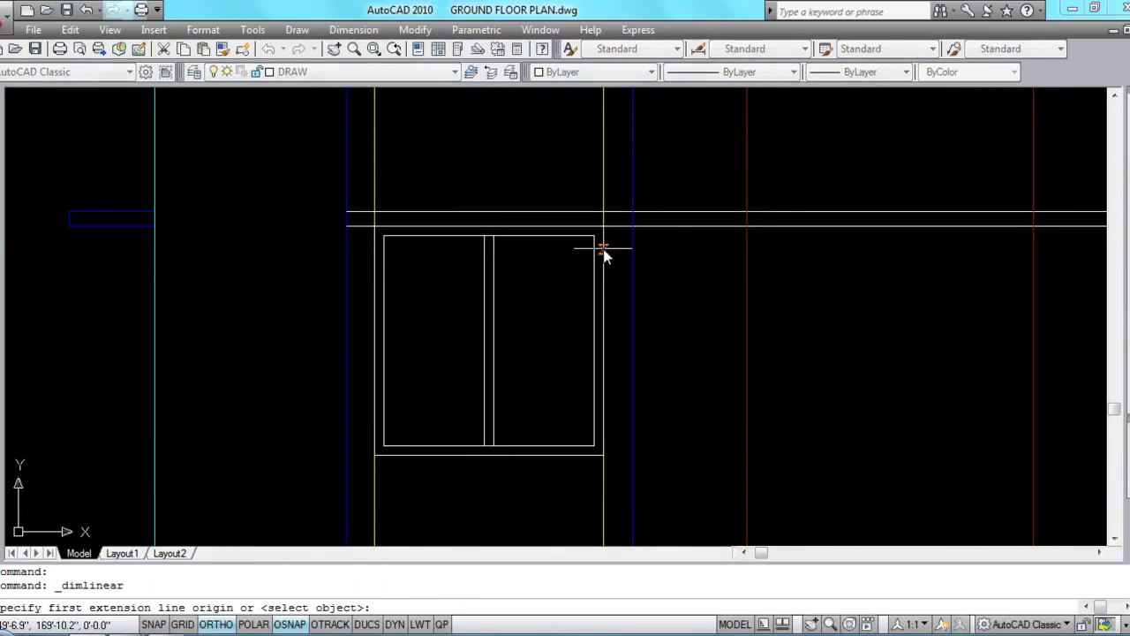
pyautogui.click(604, 227)
pyautogui.click(608, 459)
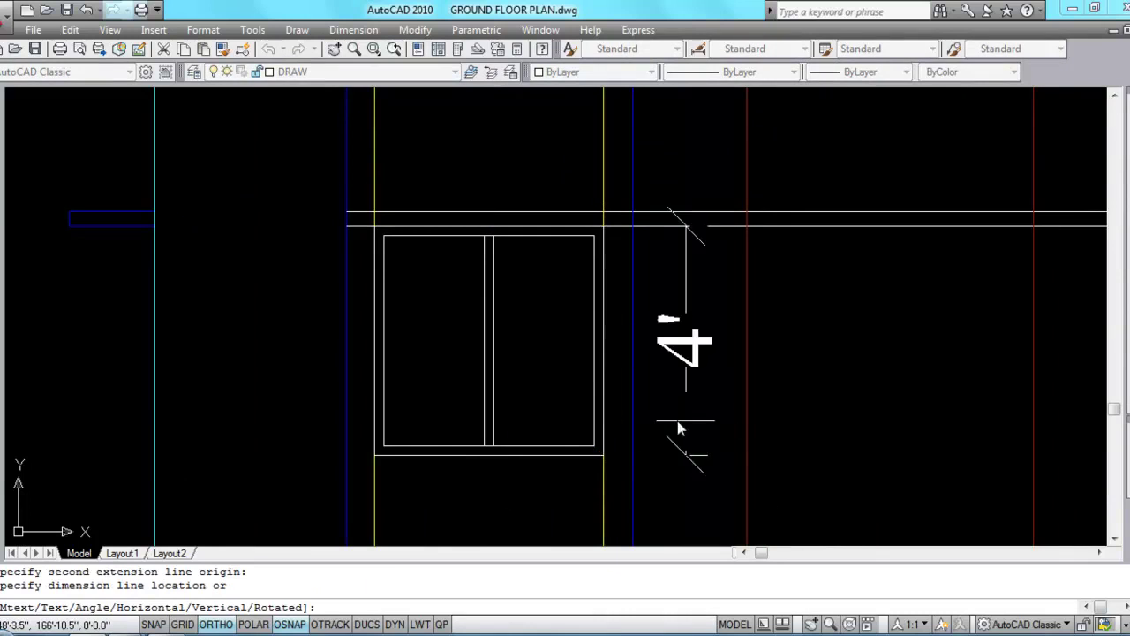
pyautogui.press('Escape')
# Step: Offset the upper shade line downward by 1'
pyautogui.scroll(-3, 485, 273)
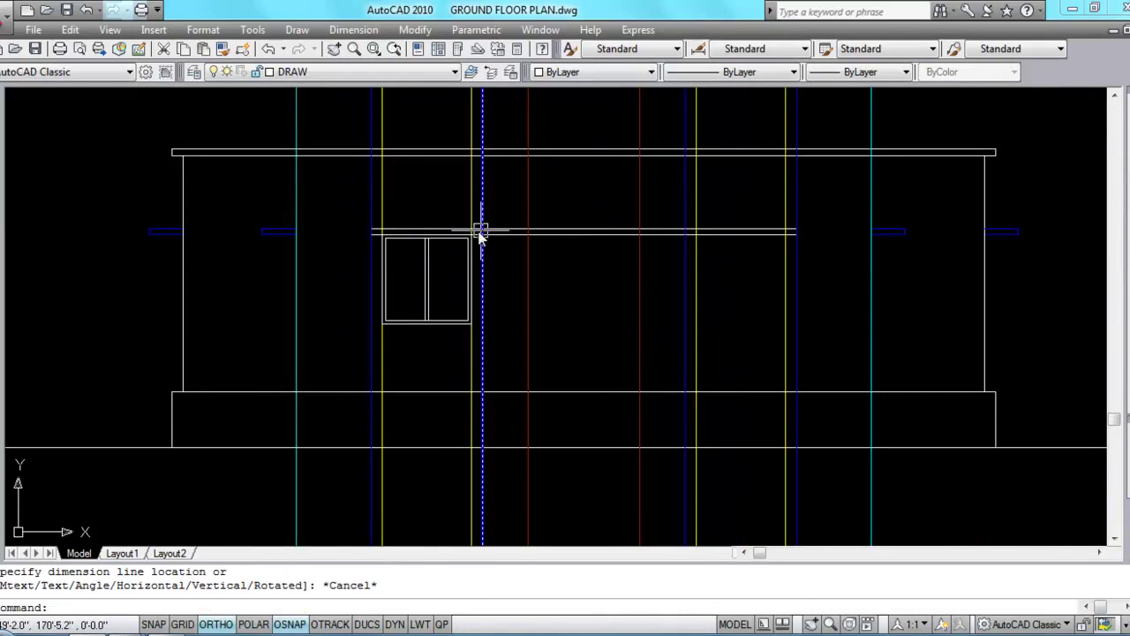
pyautogui.scroll(1, 454, 228)
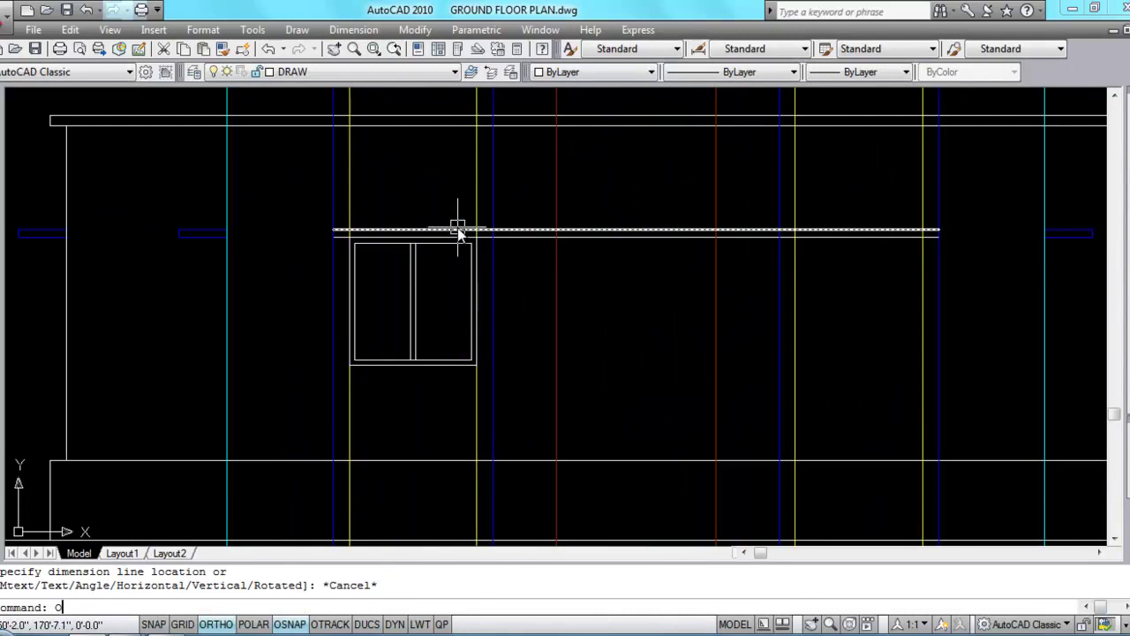
pyautogui.press('Return')
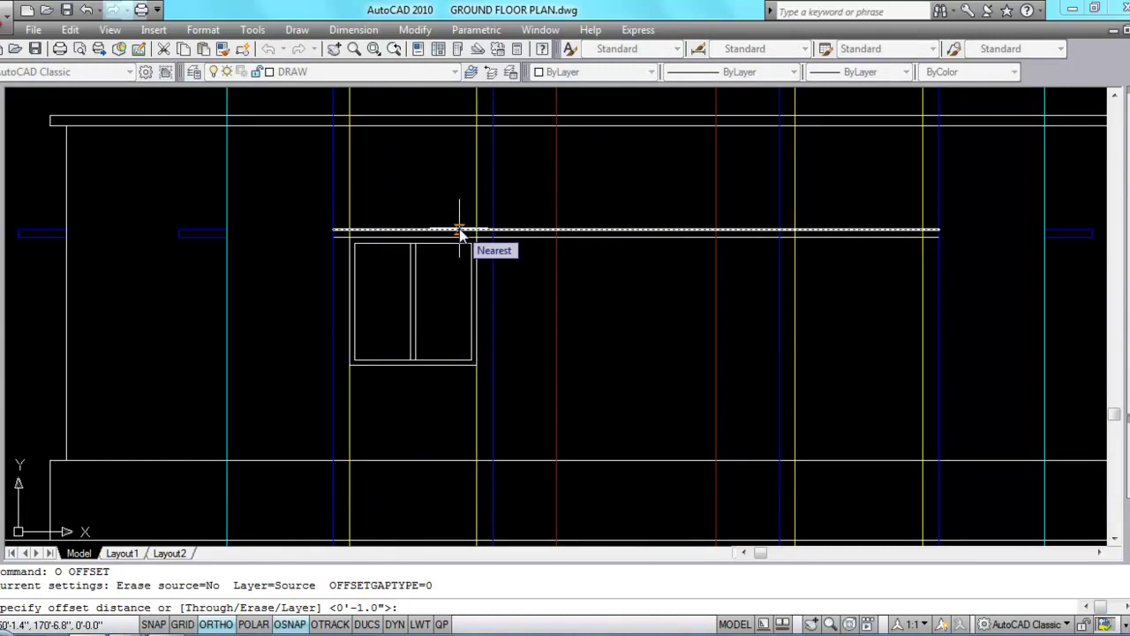
pyautogui.write("1'")
pyautogui.press('Return')
pyautogui.scroll(1, 386, 222)
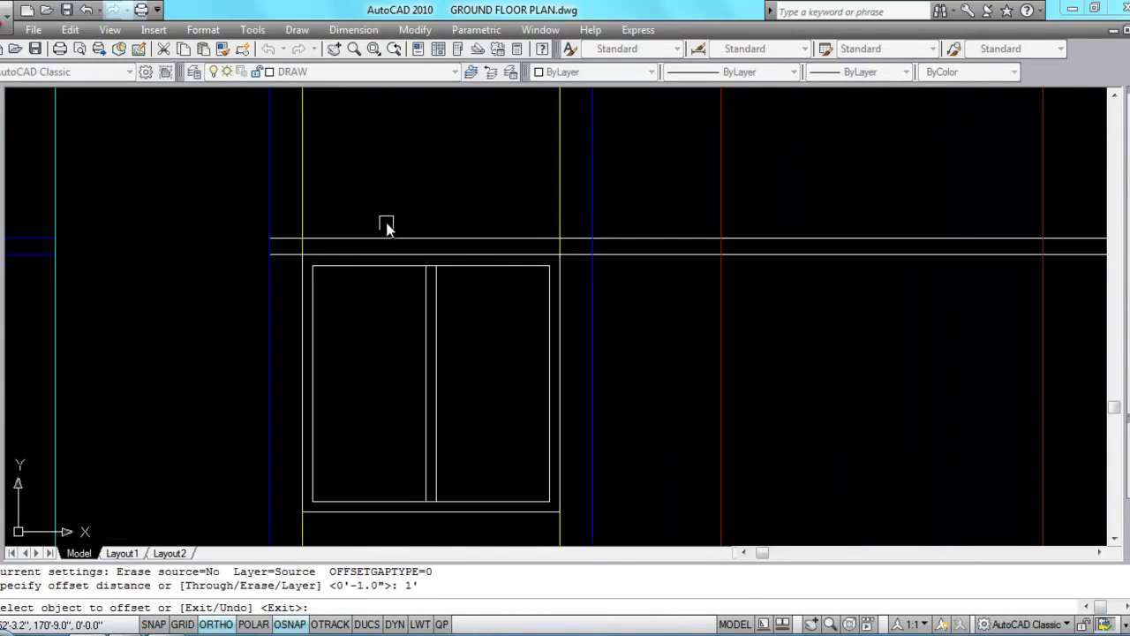
pyautogui.click(380, 242)
pyautogui.scroll(-1, 435, 331)
pyautogui.click(435, 331)
pyautogui.scroll(3, 413, 275)
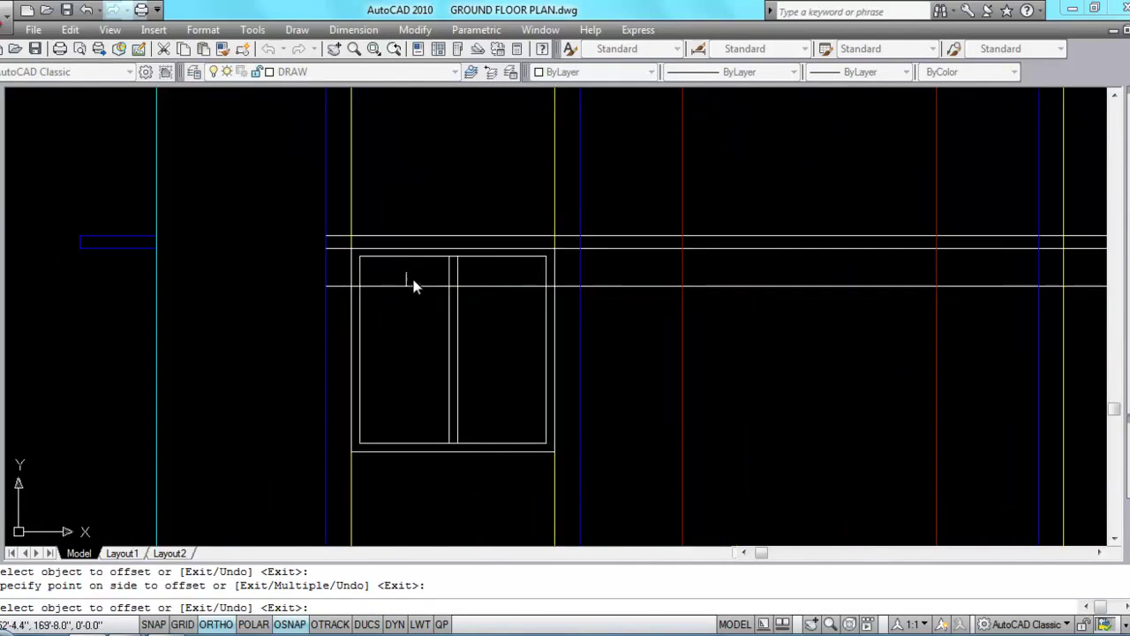
pyautogui.press('Escape')
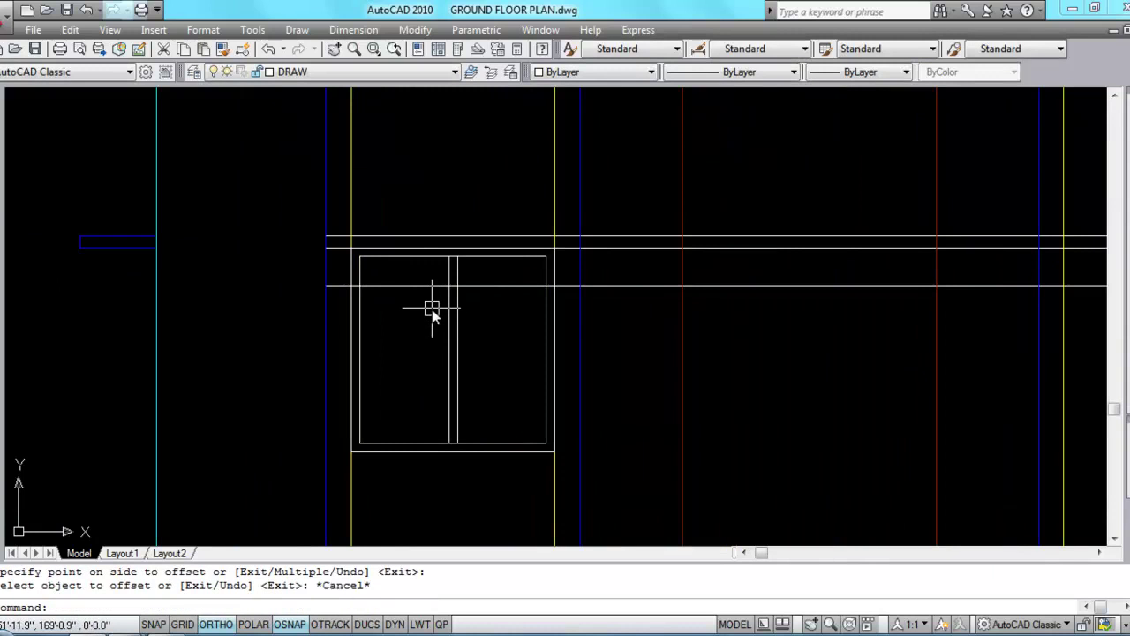
# Step: Draw the shade rectangle between the window's two blue construction lines, from the upper shade line down to the 1' offset line
pyautogui.press('Return')
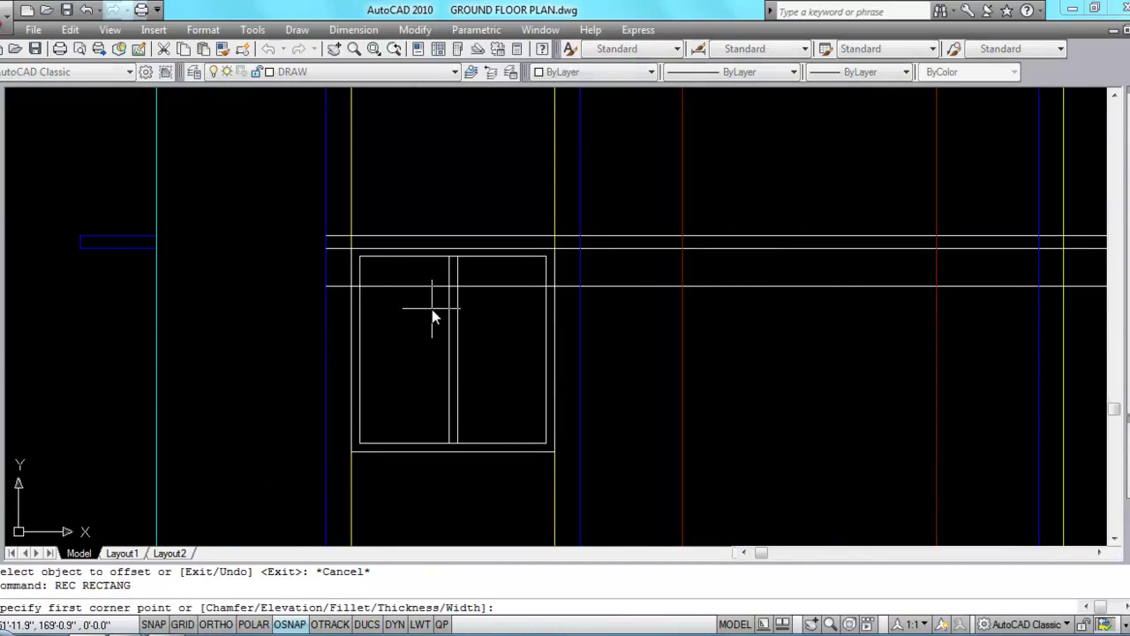
pyautogui.click(325, 236)
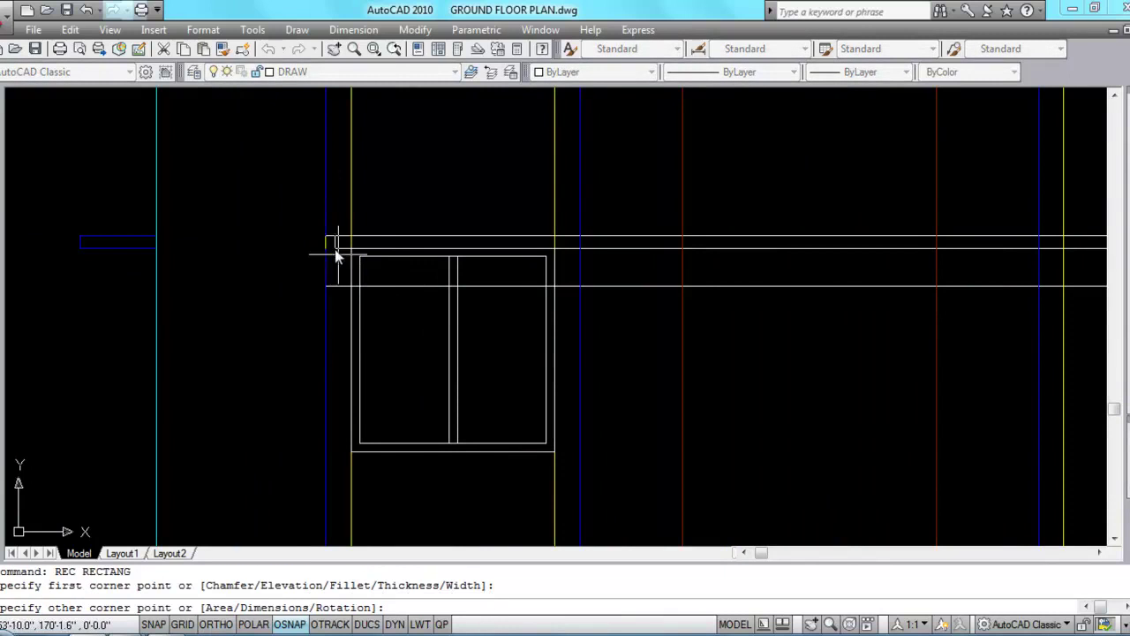
pyautogui.click(580, 285)
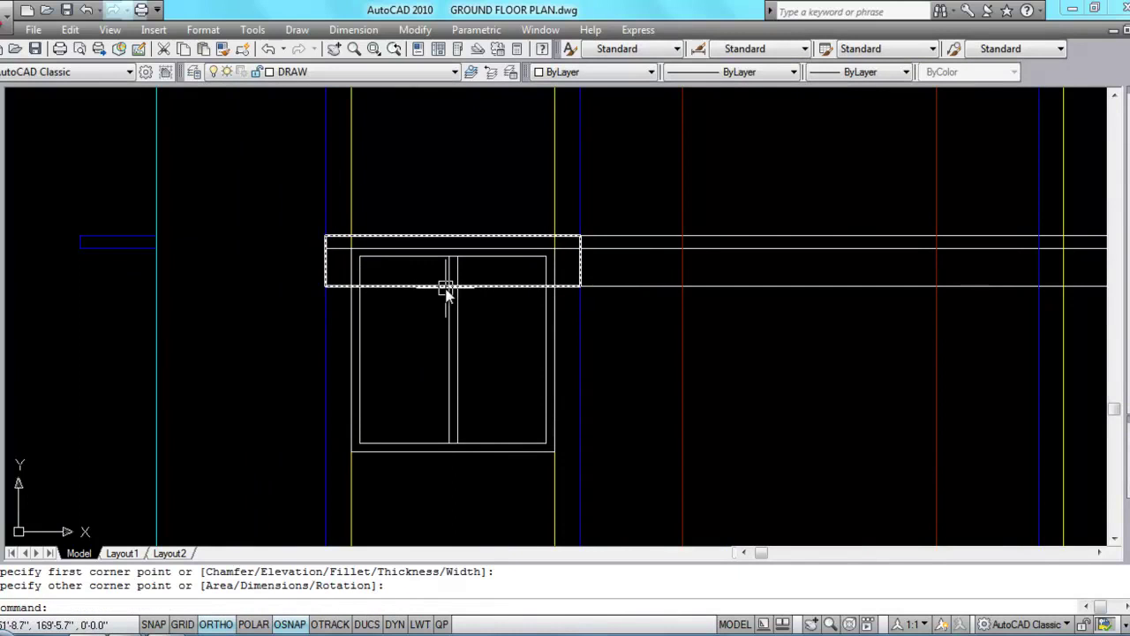
# Step: Erase the two blue and two yellow construction lines around the left window
pyautogui.scroll(-2, 539, 189)
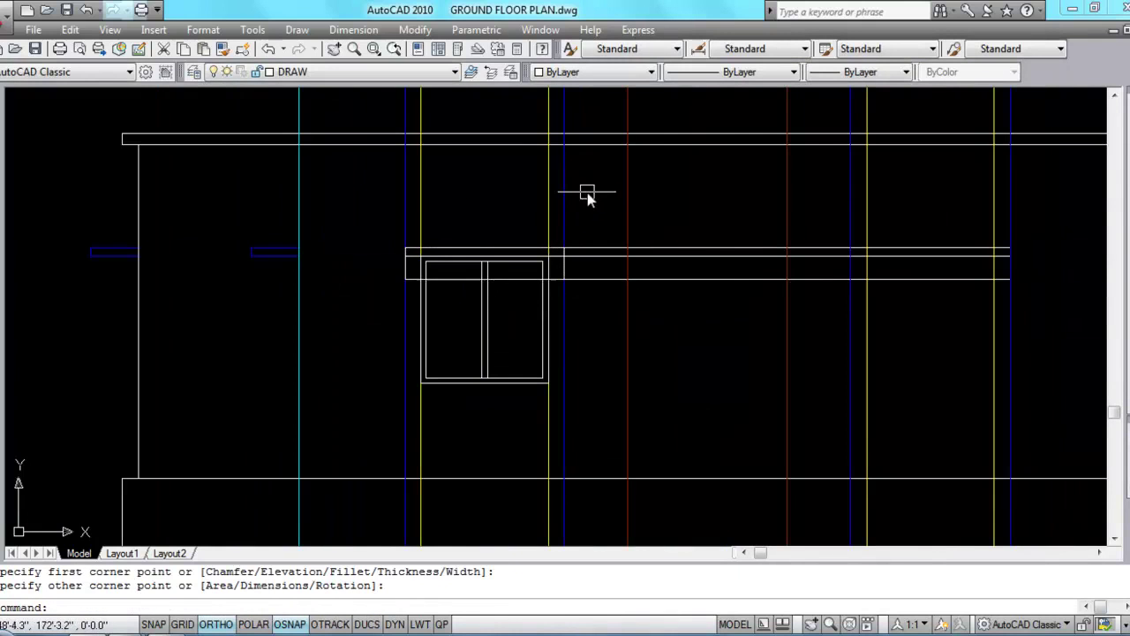
pyautogui.click(378, 173)
pyautogui.press('Delete')
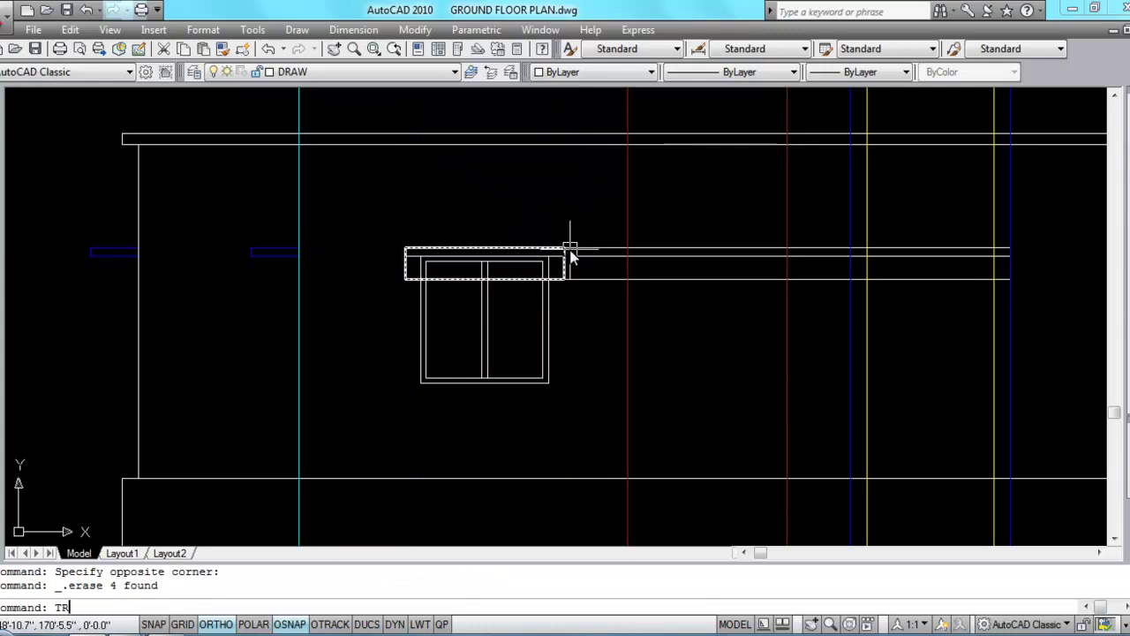
# Step: Trim the horizontal shade lines left of the first red construction line, and erase the remaining piece of the 1' offset line
pyautogui.press('Return')
pyautogui.click(628, 227)
pyautogui.press('Return')
pyautogui.click(609, 222)
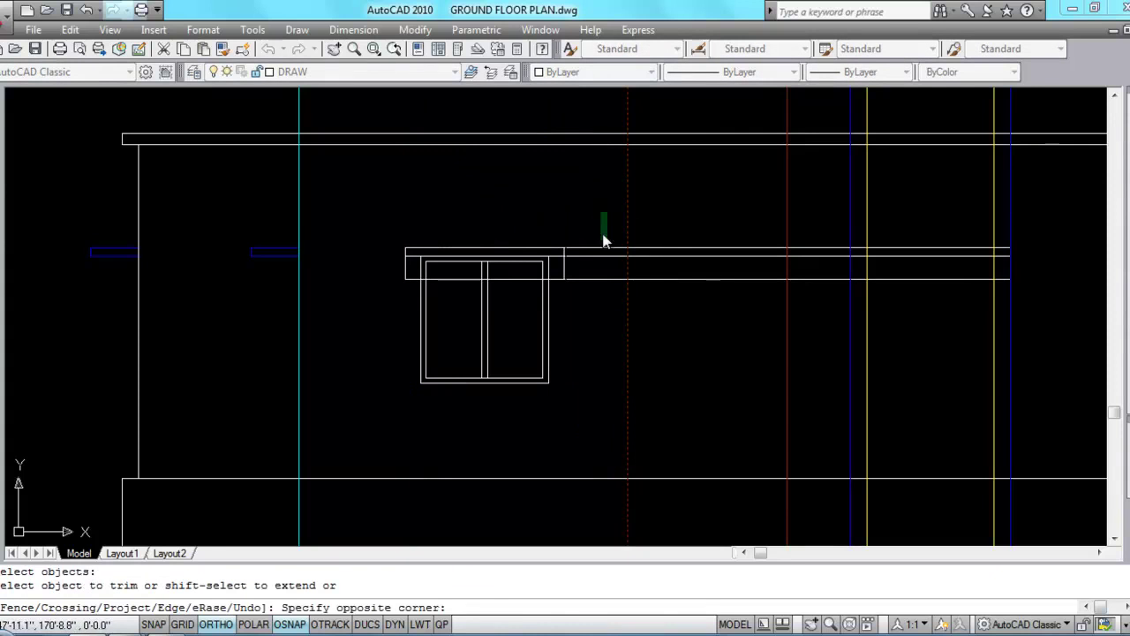
pyautogui.click(592, 351)
pyautogui.press('Escape')
pyautogui.click(673, 268)
pyautogui.click(664, 300)
pyautogui.press('Delete')
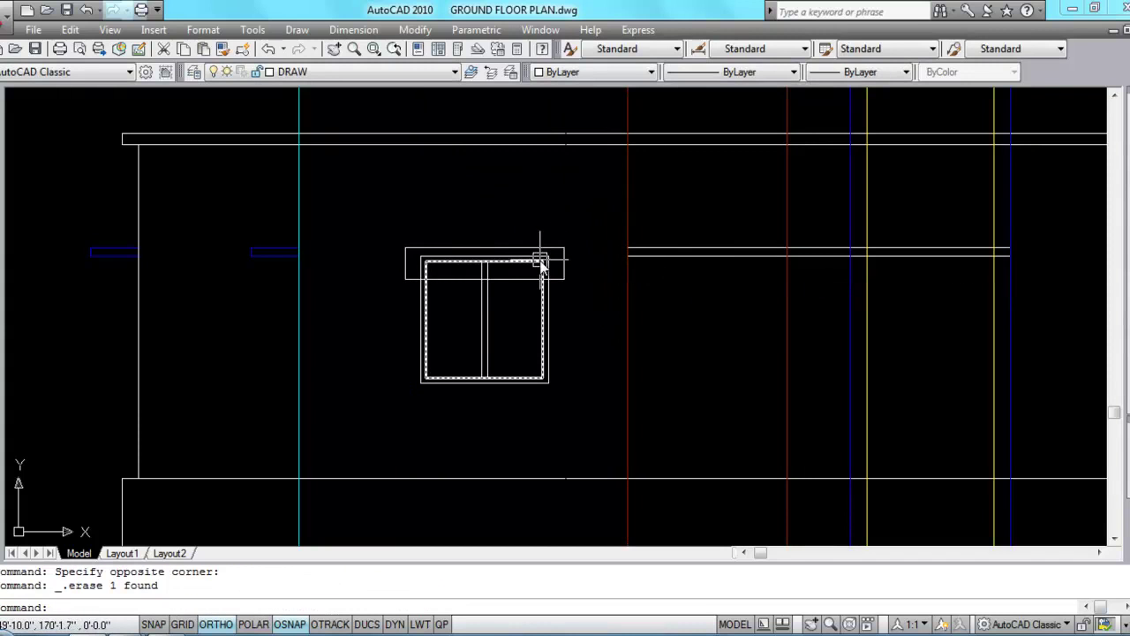
# Step: Trim the shade rectangle's lower edge where it crosses the window, using the window's outer outline as the cutting edge
pyautogui.write('TR')
pyautogui.press('Return')
pyautogui.scroll(5, 542, 265)
pyautogui.click(575, 322)
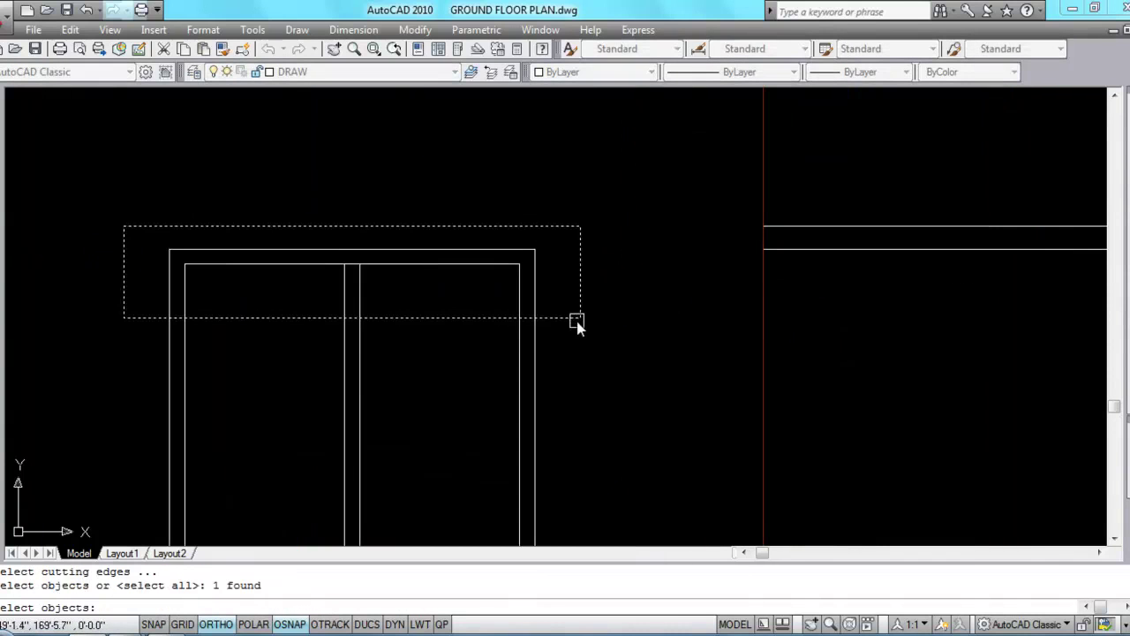
pyautogui.click(533, 337)
pyautogui.press('Return')
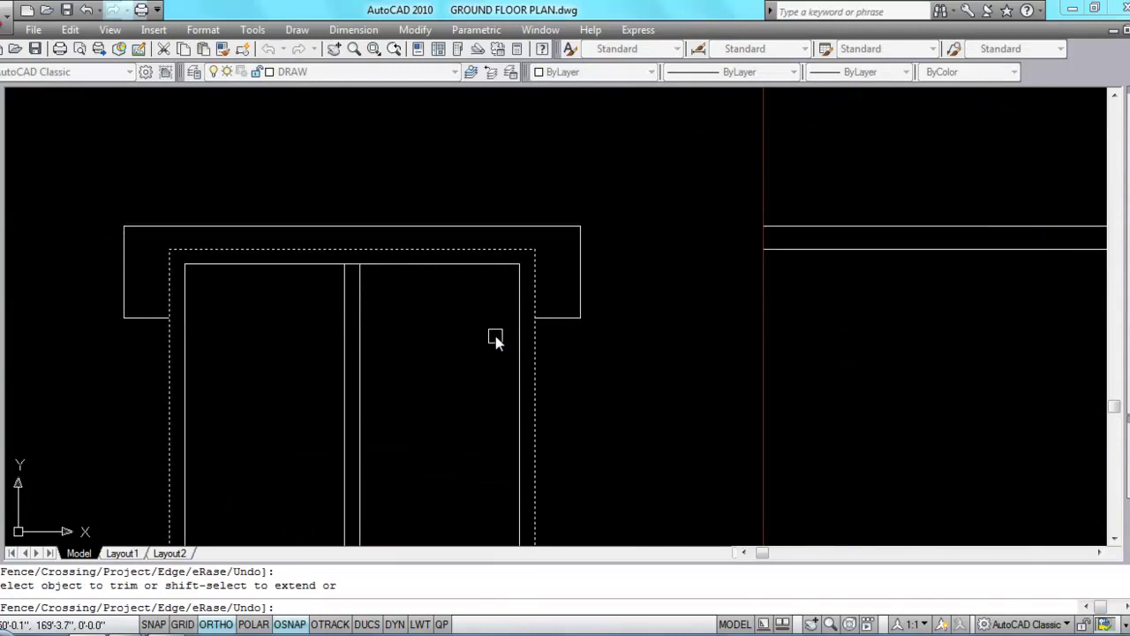
pyautogui.press('Escape')
# Step: Copy the window and its shade from the window's top-left corner to where the right yellow pair's left line meets the lower shade line
pyautogui.scroll(-4, 495, 308)
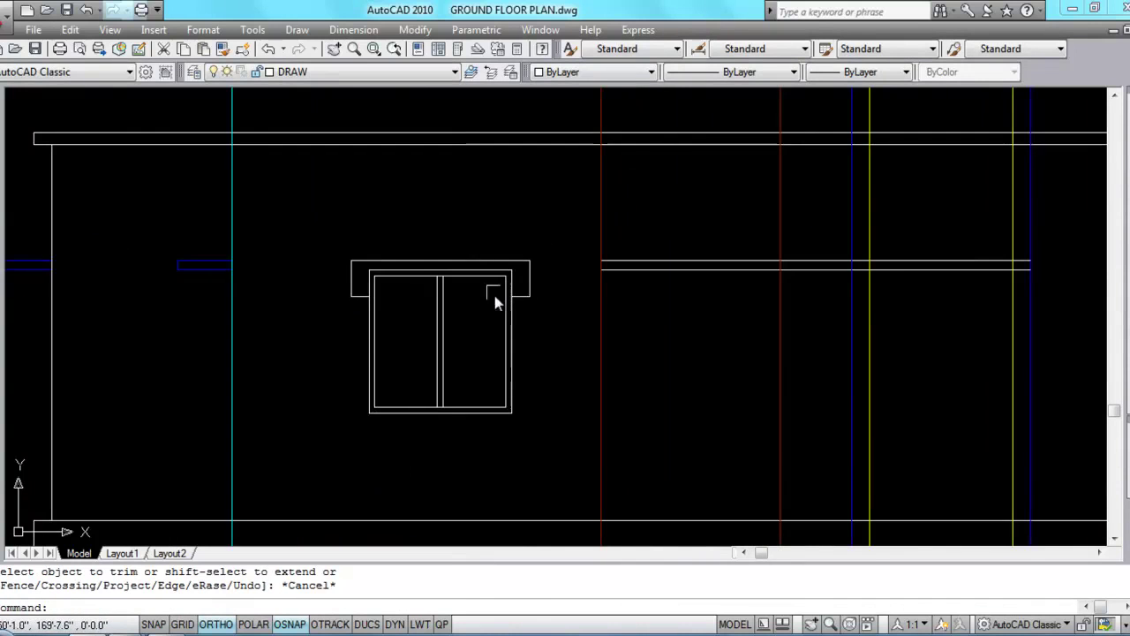
pyautogui.scroll(-2, 495, 303)
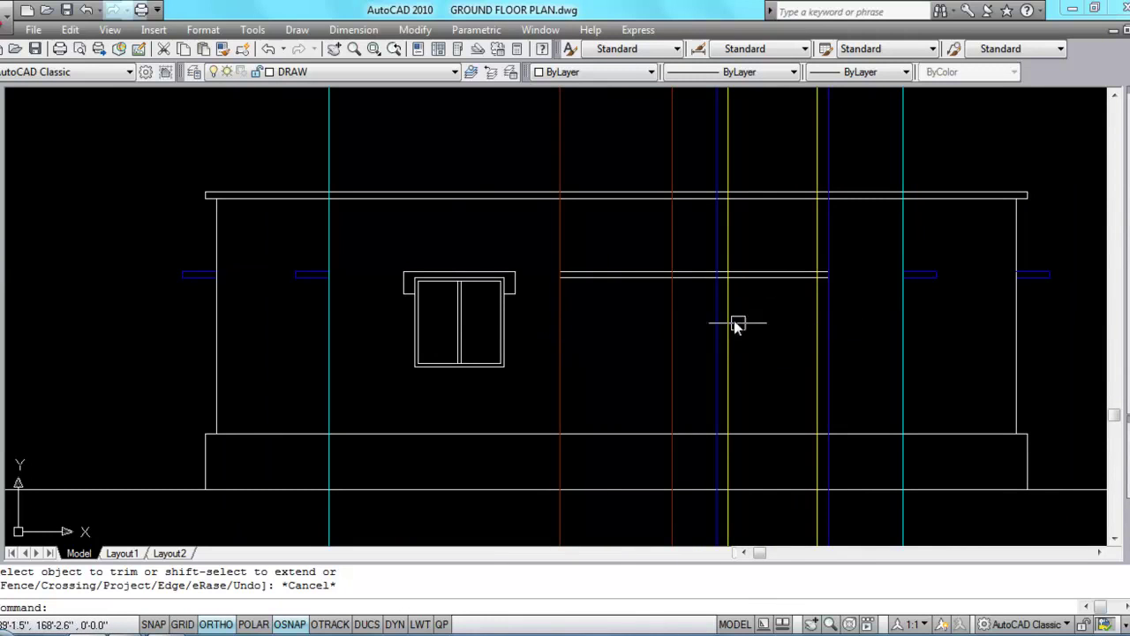
pyautogui.click(458, 288)
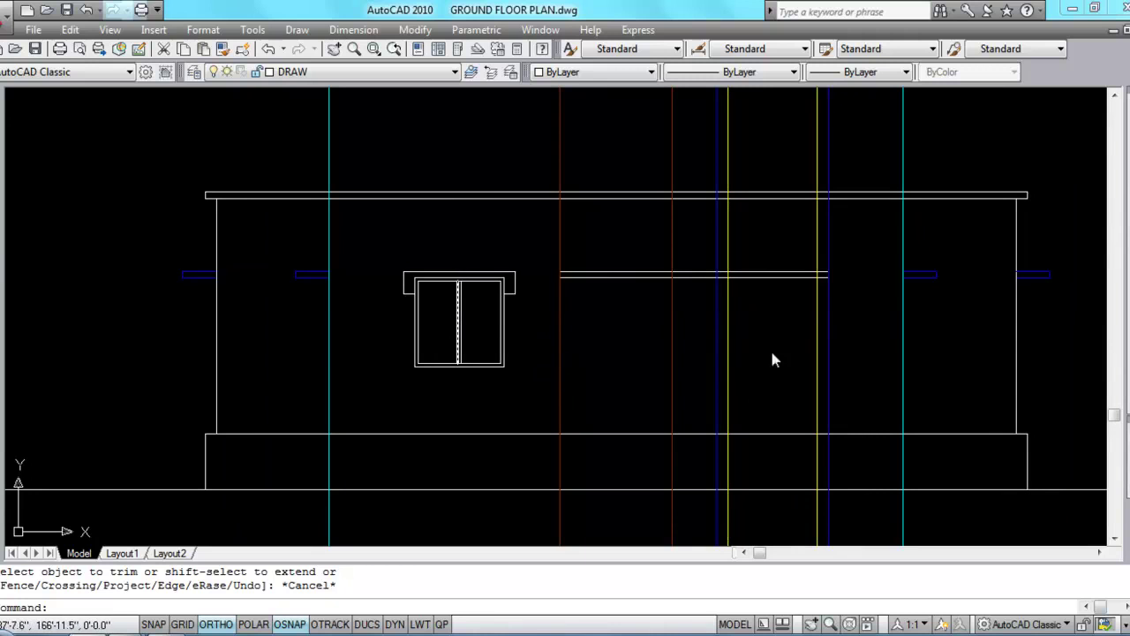
pyautogui.click(543, 386)
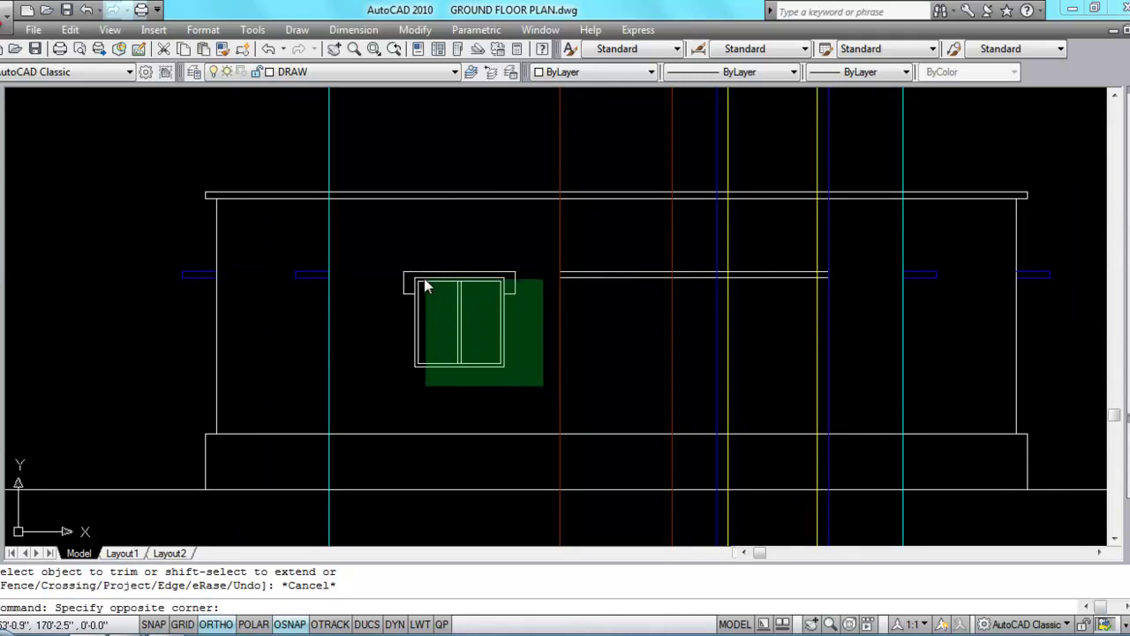
pyautogui.click(391, 255)
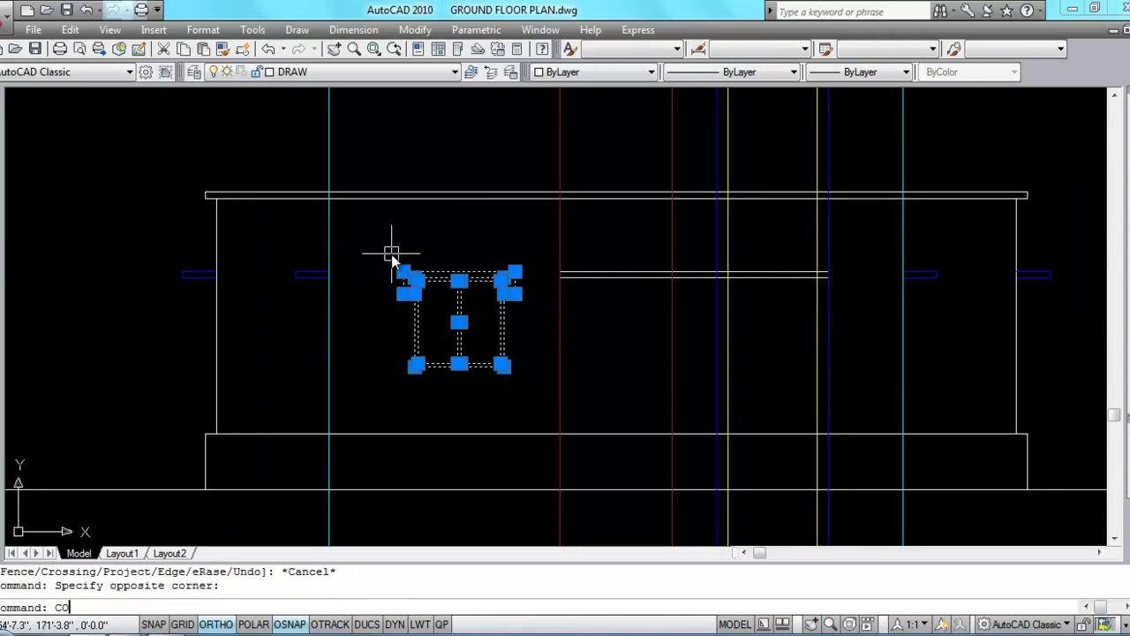
pyautogui.write('CO')
pyautogui.press('Return')
pyautogui.scroll(5, 397, 265)
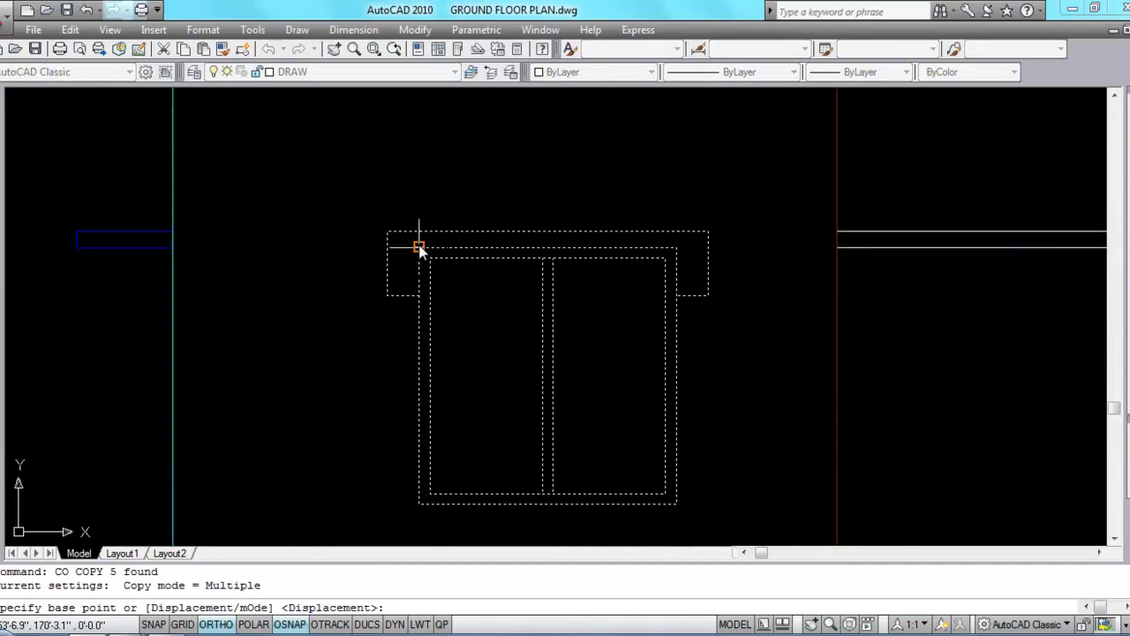
pyautogui.click(418, 247)
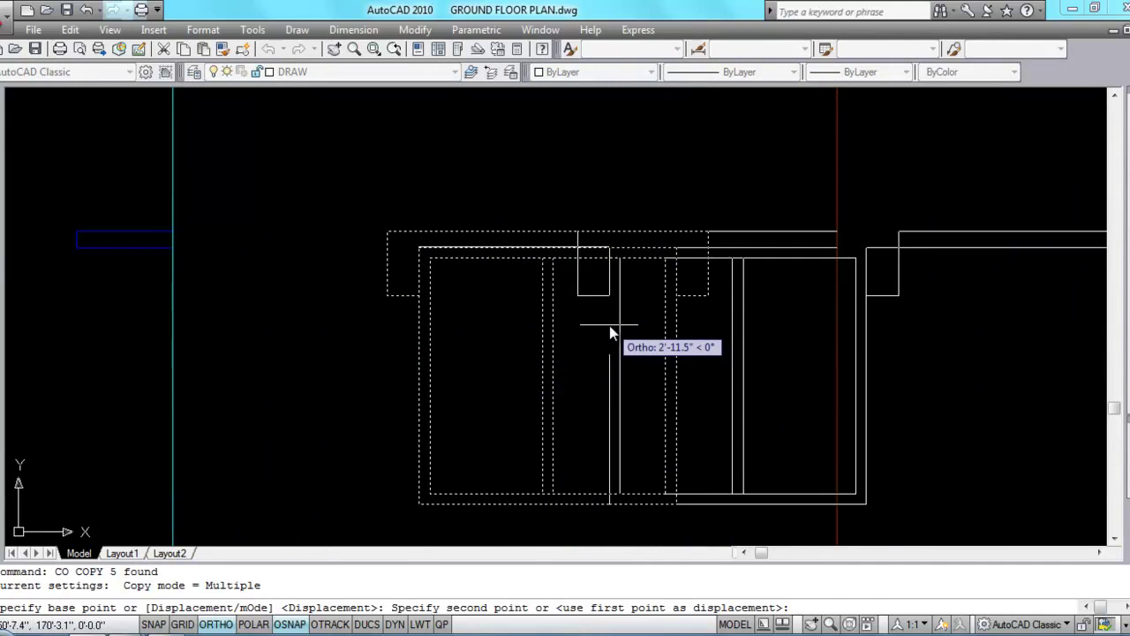
pyautogui.press('F8')
pyautogui.scroll(-5, 610, 334)
pyautogui.scroll(4, 574, 318)
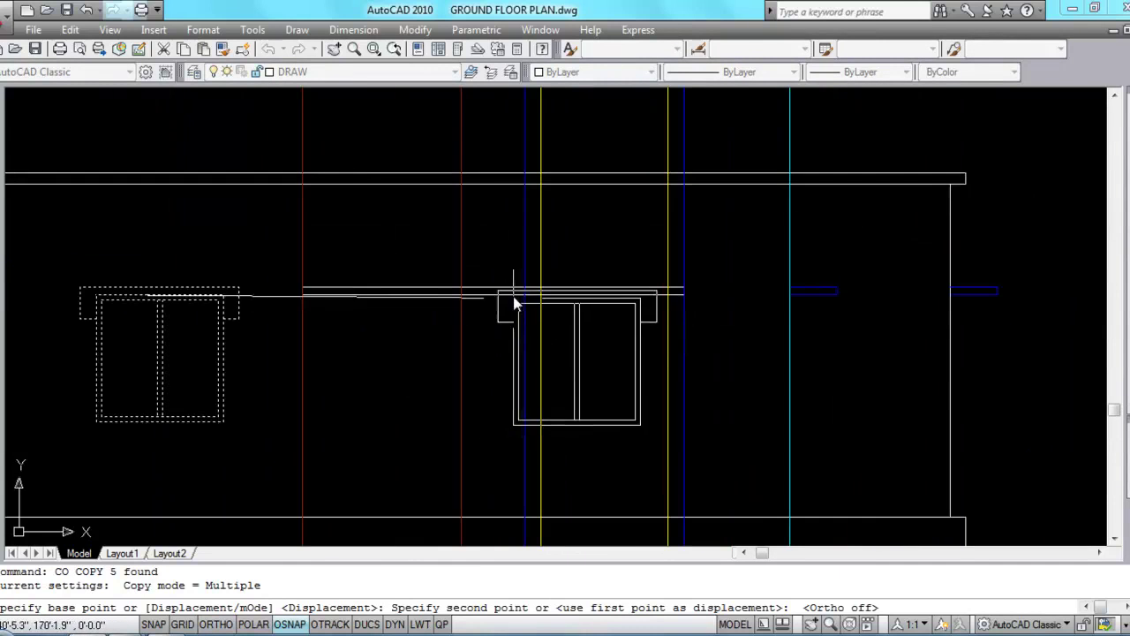
pyautogui.scroll(2, 521, 304)
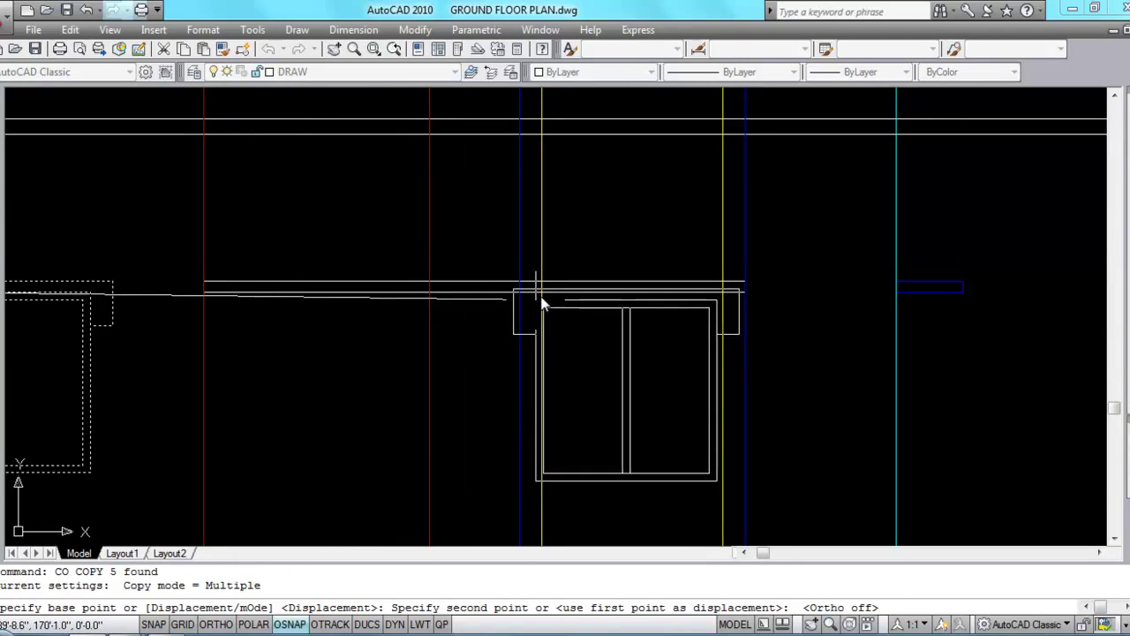
pyautogui.click(538, 305)
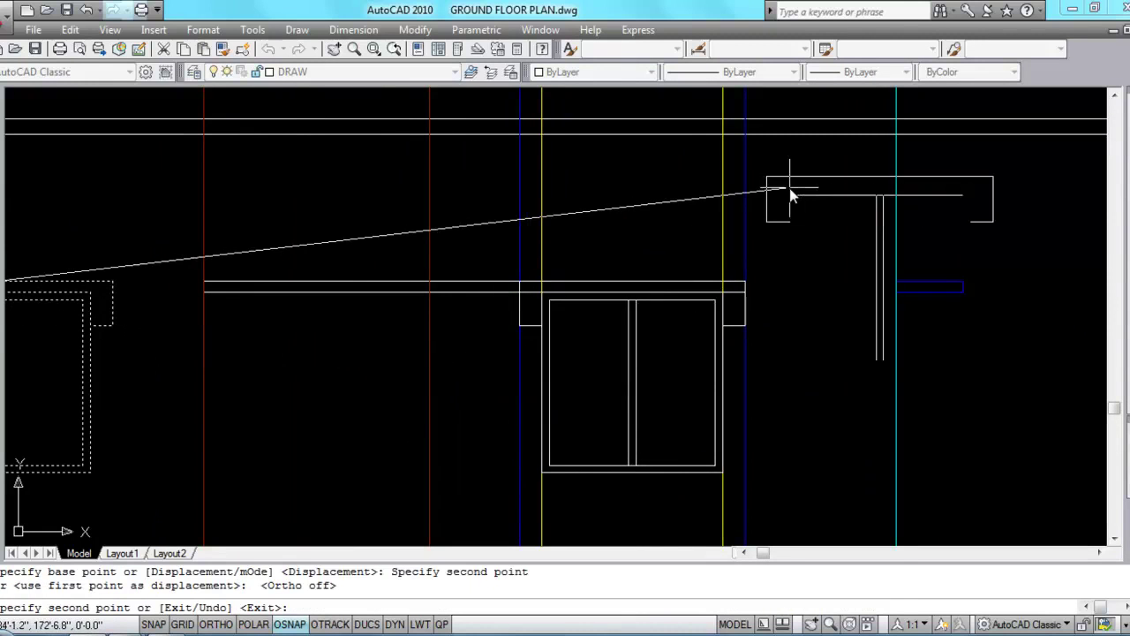
pyautogui.press('Escape')
pyautogui.scroll(-4, 631, 234)
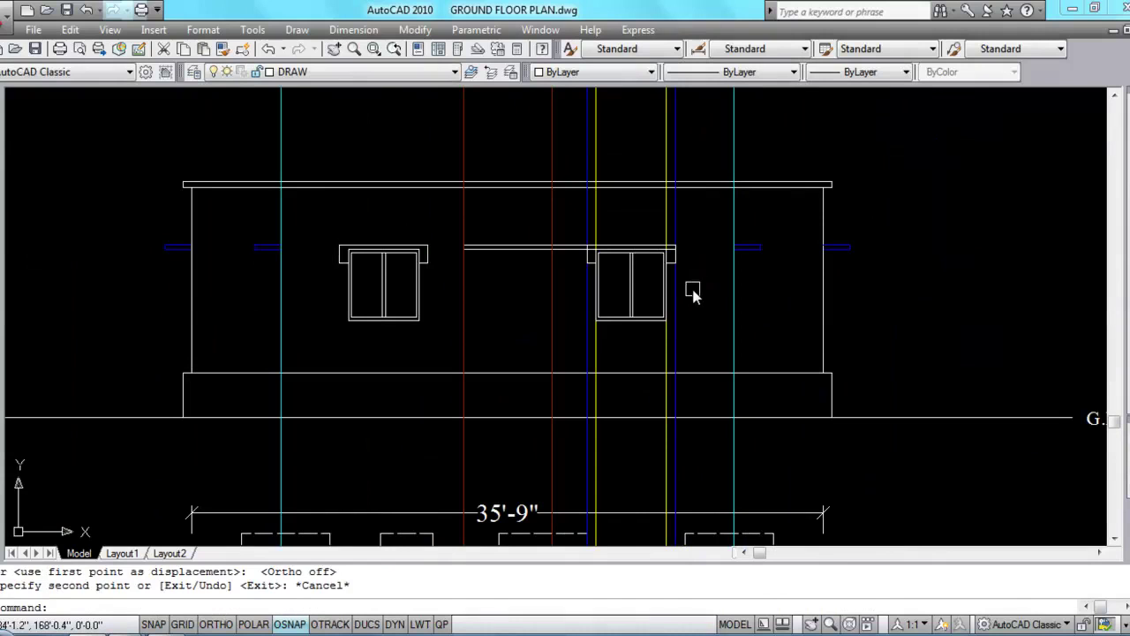
# Step: Save the drawing
pyautogui.press('Escape')
pyautogui.hotkey('ctrl', 's')
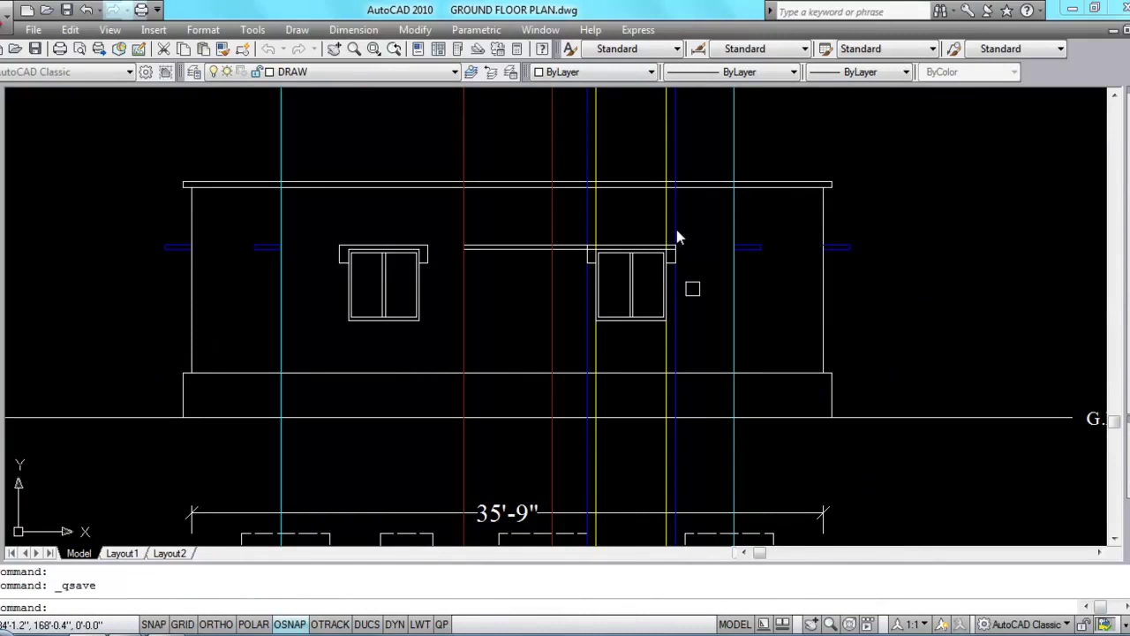
pyautogui.scroll(3, 679, 216)
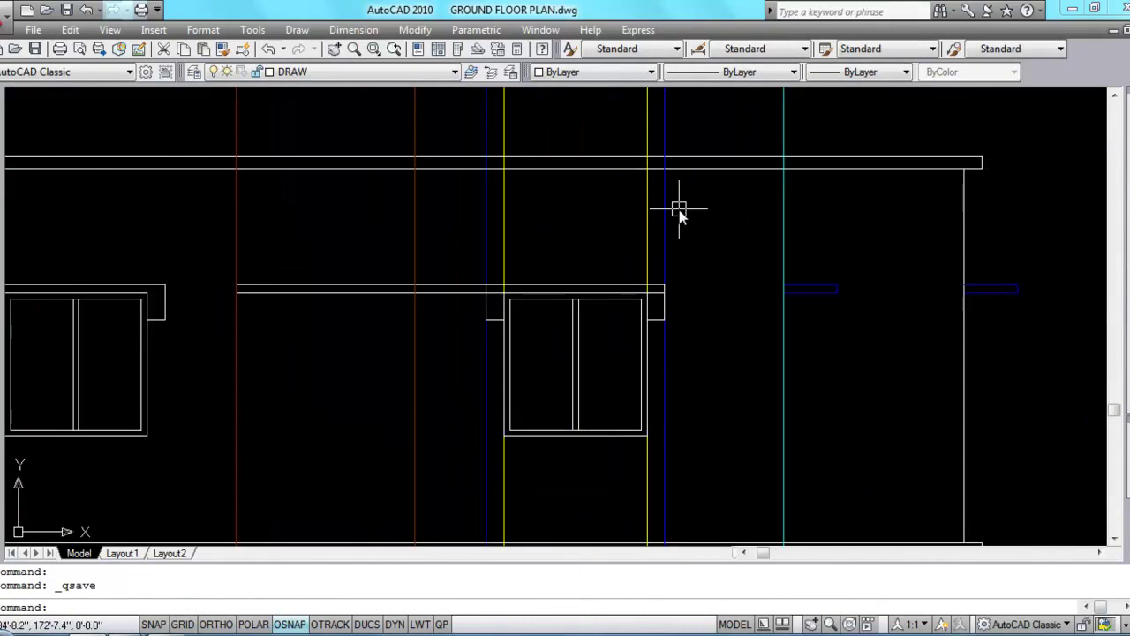
# Step: Erase the two yellow and two blue construction lines passing through the right window
pyautogui.click(693, 232)
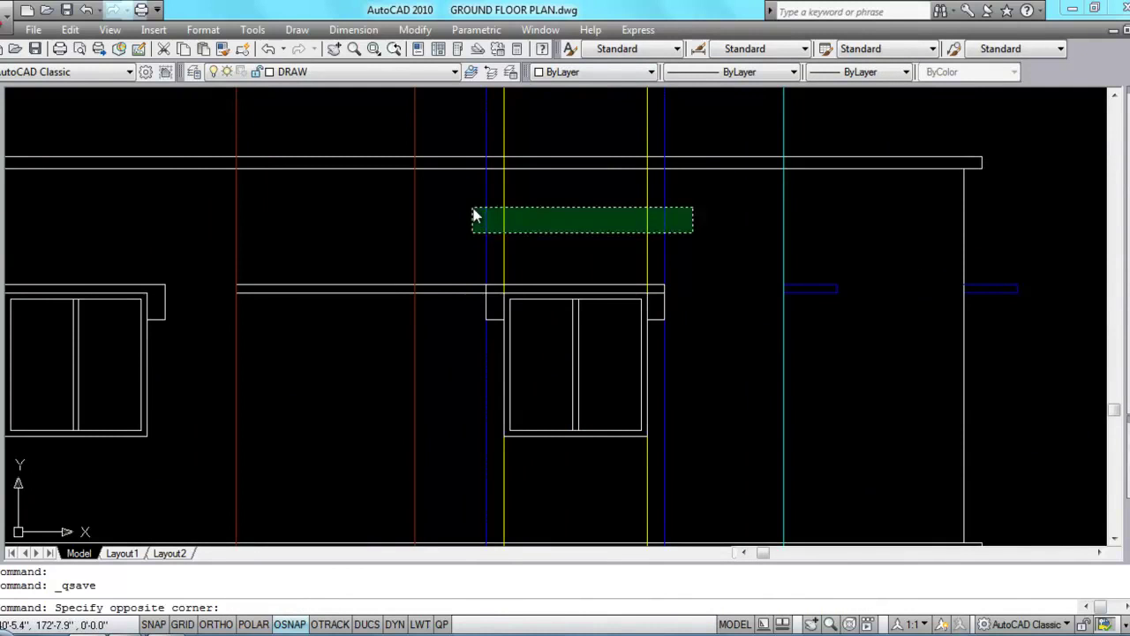
pyautogui.click(474, 207)
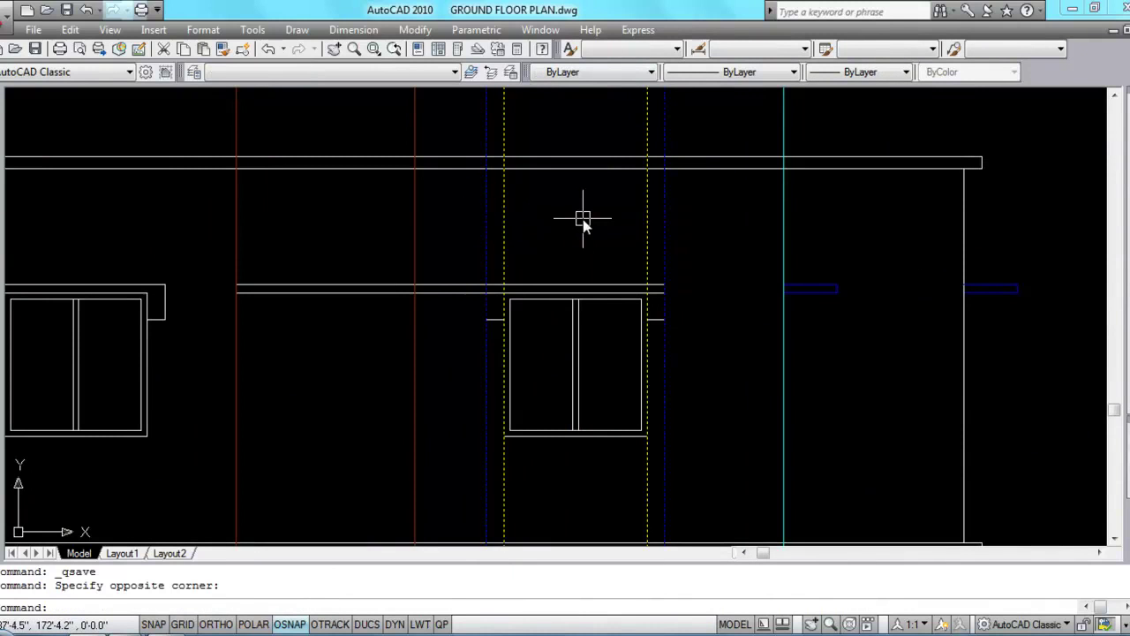
pyautogui.press('Delete')
# Step: Trim the horizontal shade lines on the right side of the second red construction line, using that line as the cutting edge
pyautogui.write('T')
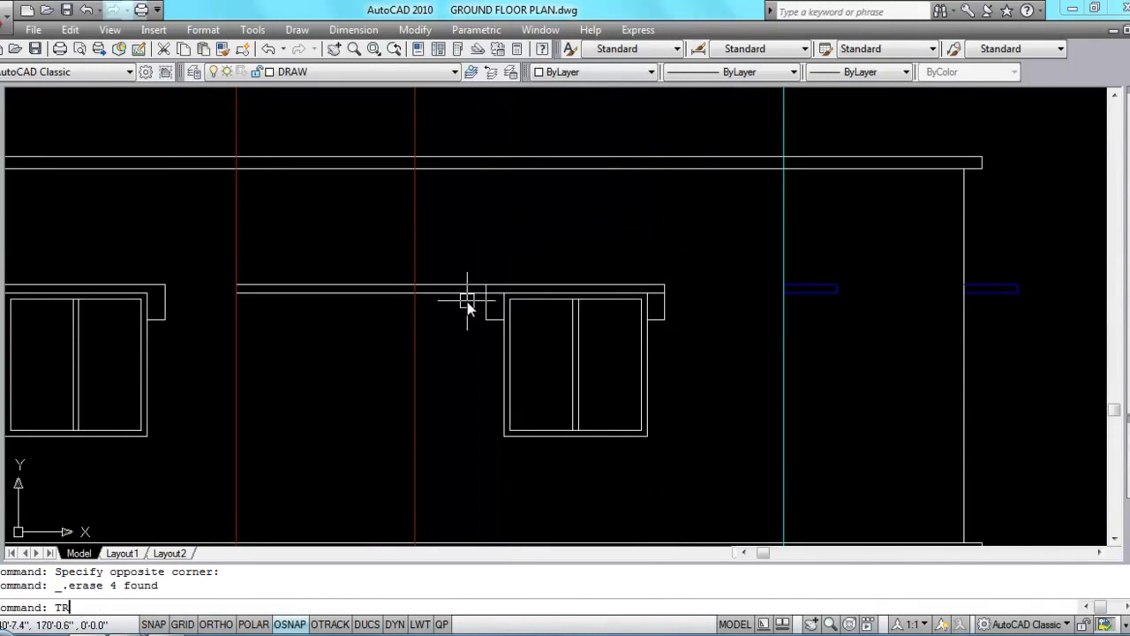
pyautogui.write('R')
pyautogui.press('Return')
pyautogui.click(413, 305)
pyautogui.press('Return')
pyautogui.click(456, 270)
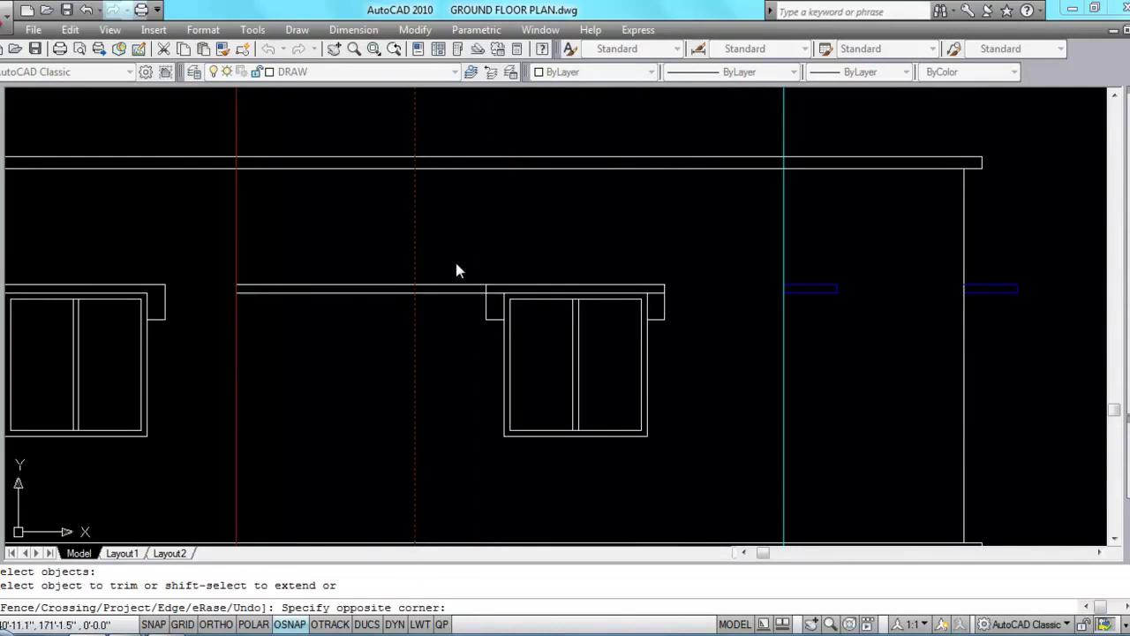
pyautogui.click(438, 329)
pyautogui.press('Escape')
pyautogui.scroll(-3, 636, 265)
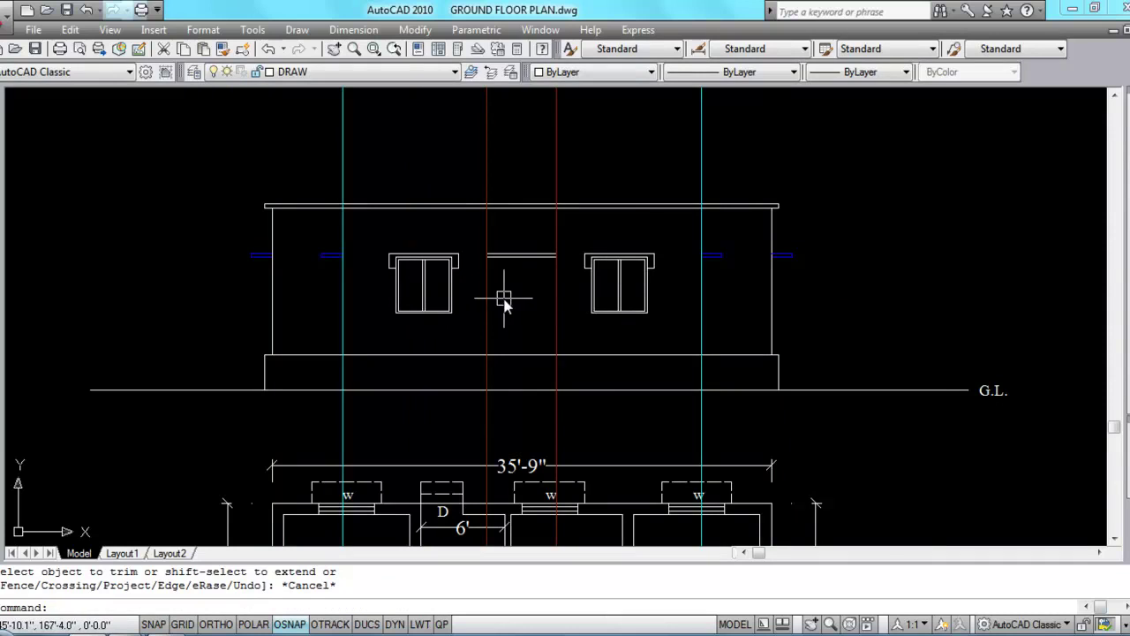
# Step: Draw the door outline as a rectangle between the two red construction lines, from the lower shade line down to the plinth top
pyautogui.scroll(2, 524, 294)
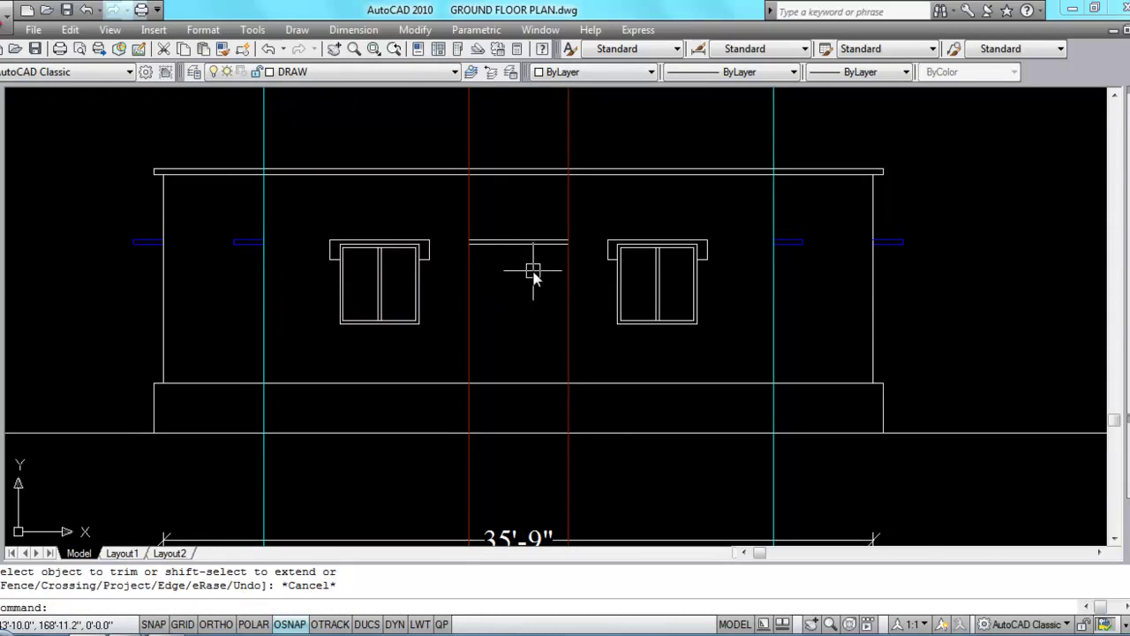
pyautogui.press('Return')
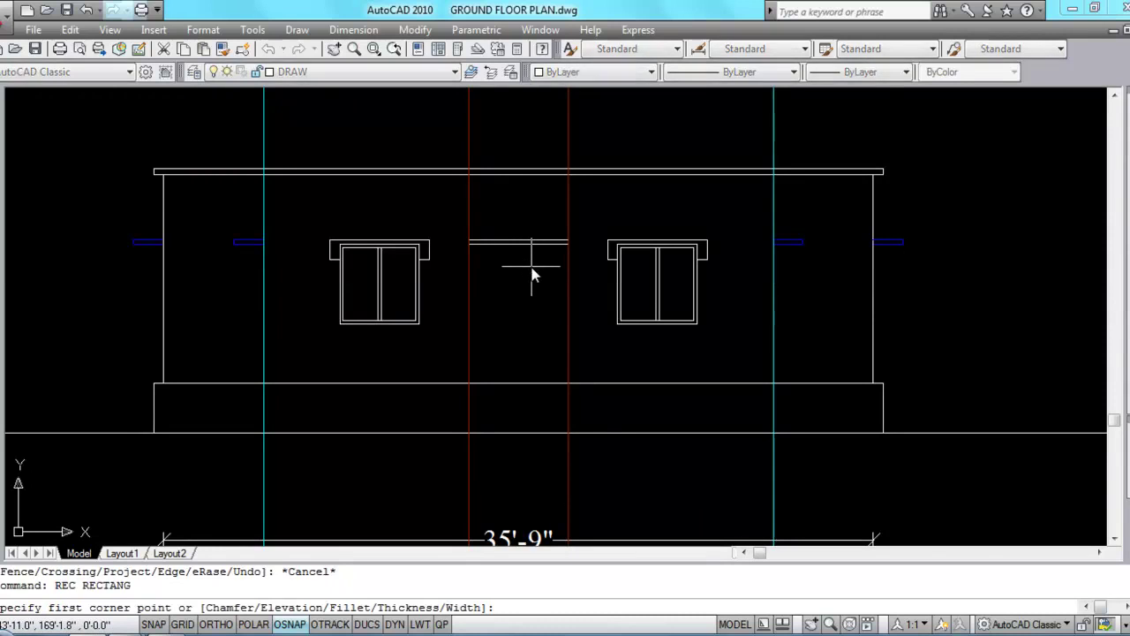
pyautogui.scroll(2, 498, 266)
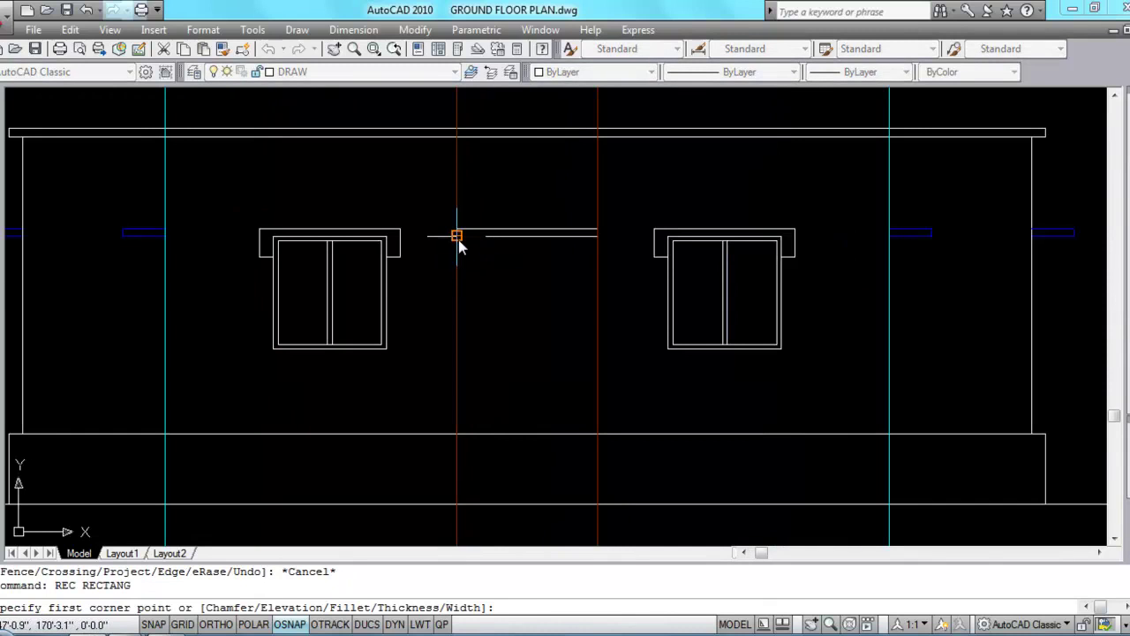
pyautogui.click(458, 239)
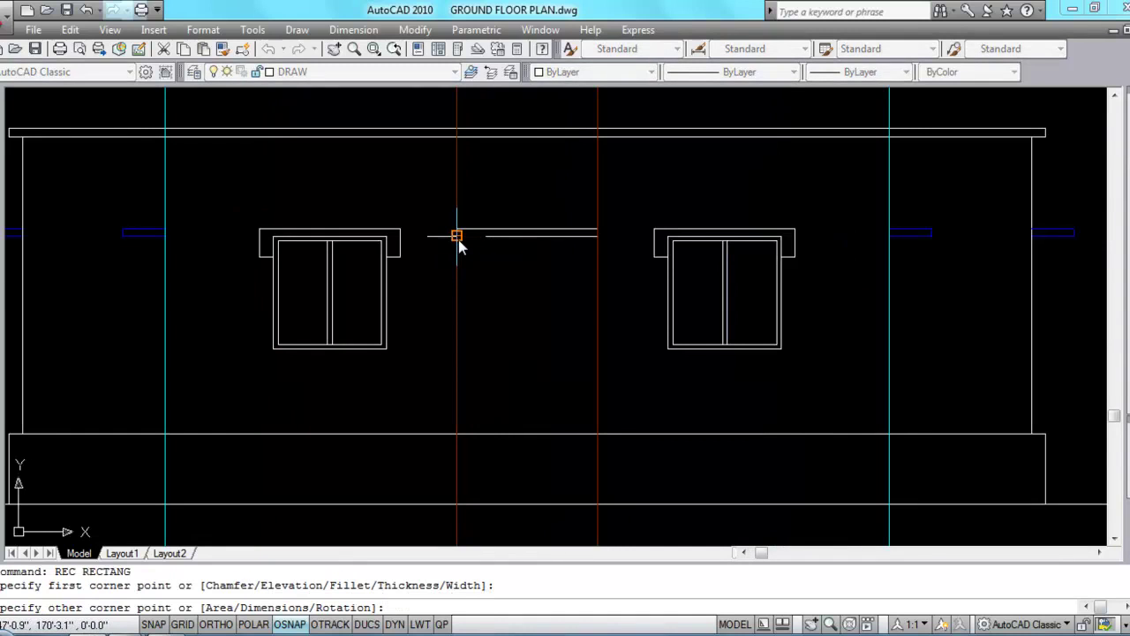
pyautogui.click(598, 435)
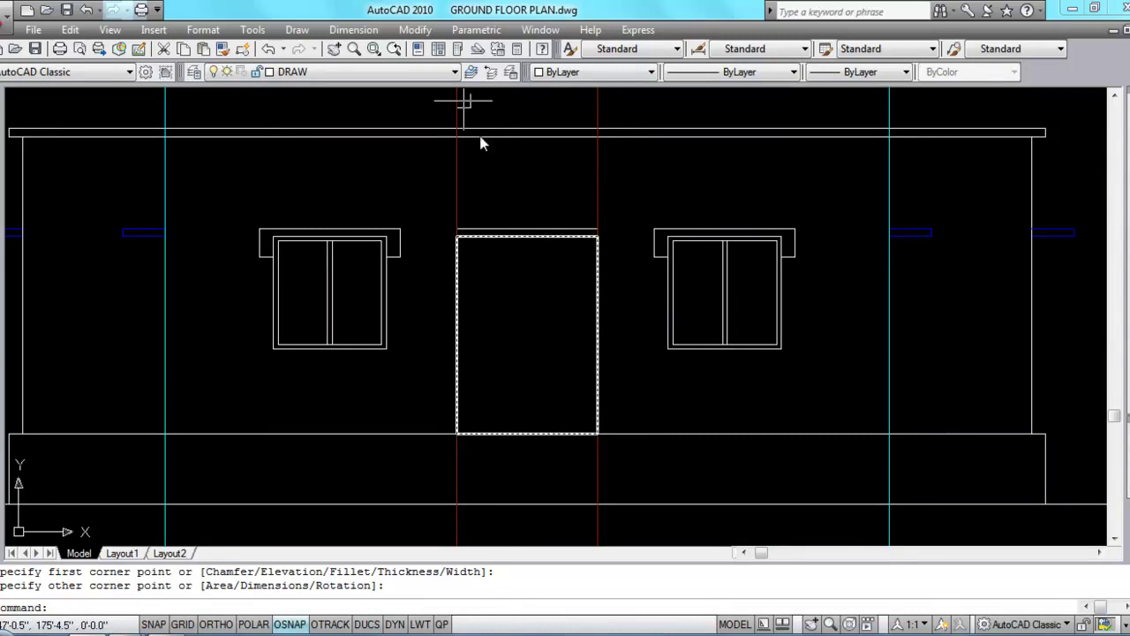
# Step: Check the door rectangle's height with a linear dimension without placing it
pyautogui.click(351, 31)
pyautogui.click(357, 73)
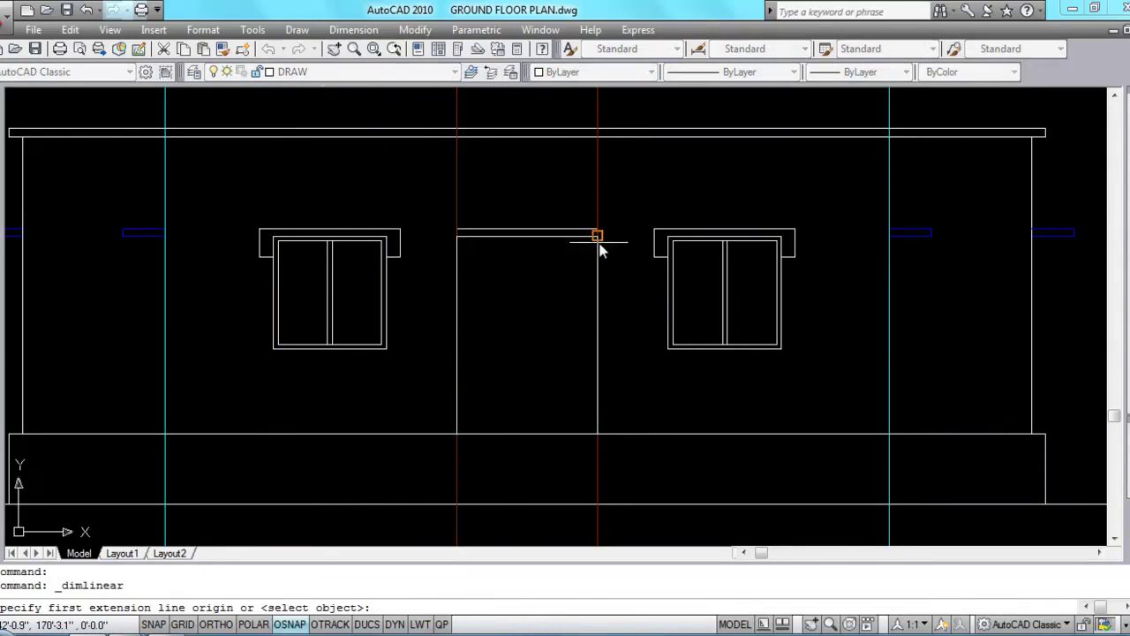
pyautogui.click(598, 237)
pyautogui.click(598, 434)
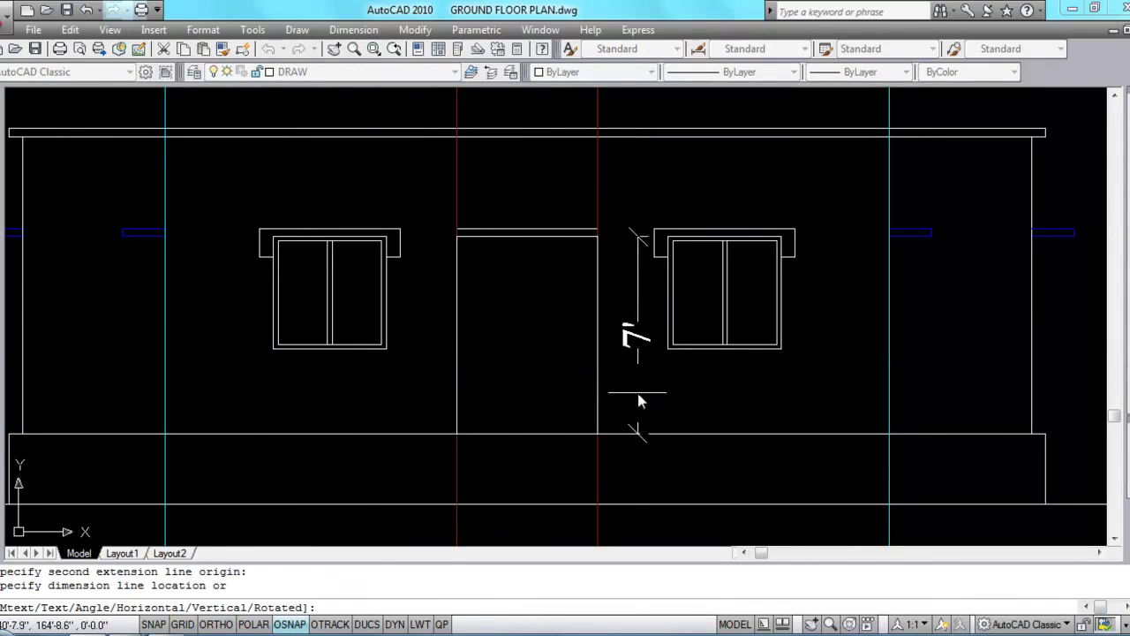
pyautogui.press('Escape')
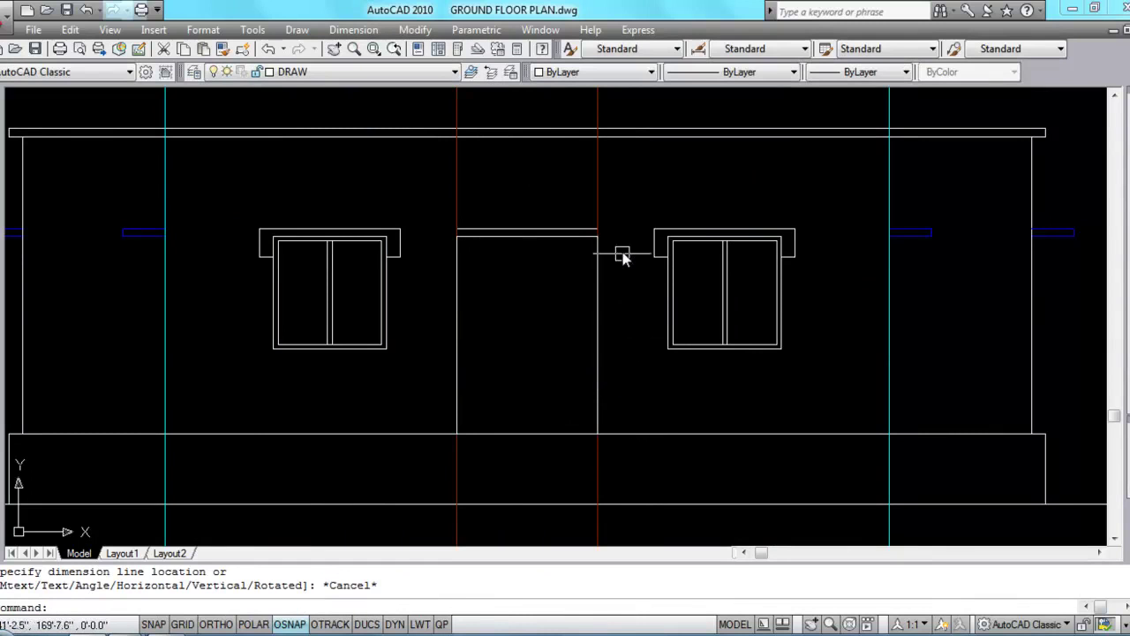
# Step: Erase the horizontal shade lines above the door and the two red door construction lines
pyautogui.click(436, 208)
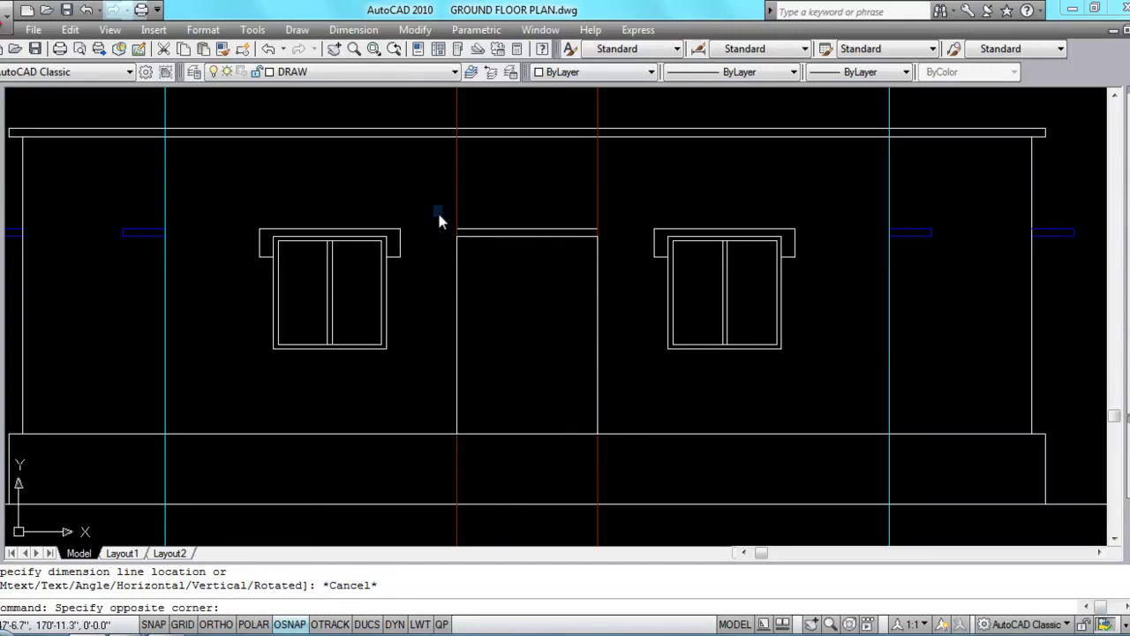
pyautogui.click(621, 261)
pyautogui.press('Delete')
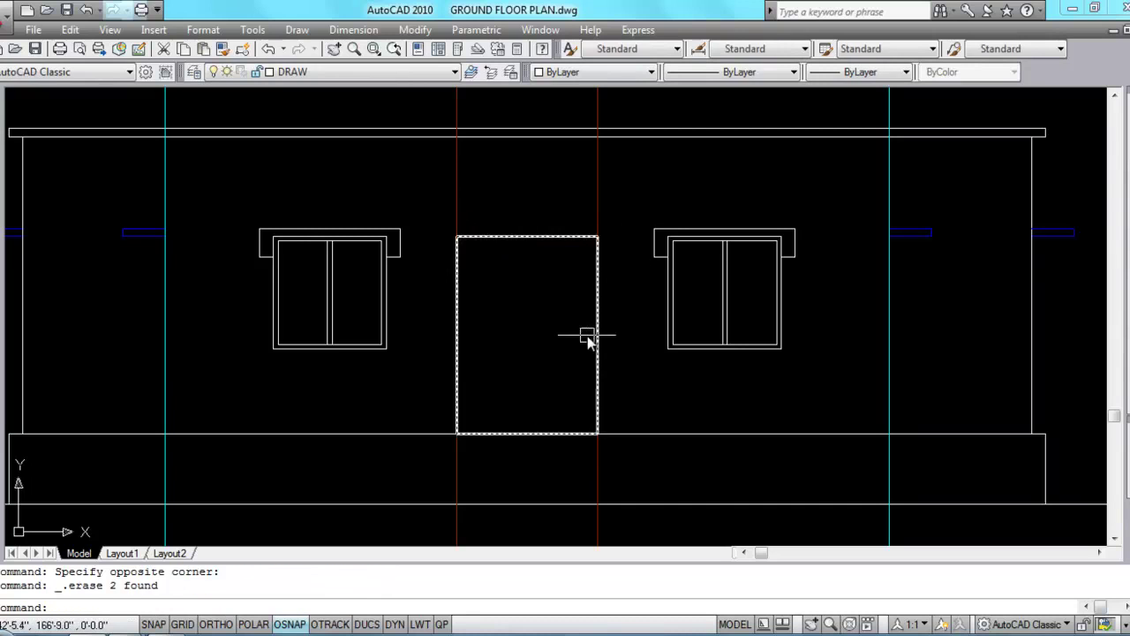
pyautogui.click(630, 189)
pyautogui.click(446, 169)
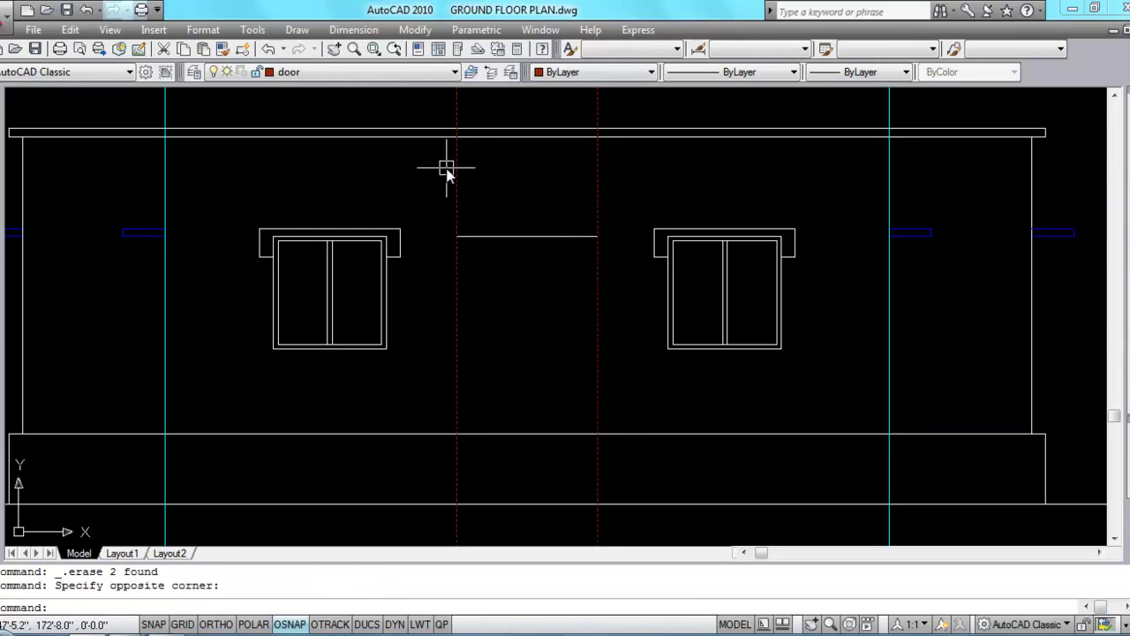
pyautogui.press('Delete')
# Step: Trim away the door rectangle's bottom edge along the plinth top
pyautogui.write('t')
pyautogui.press('Return')
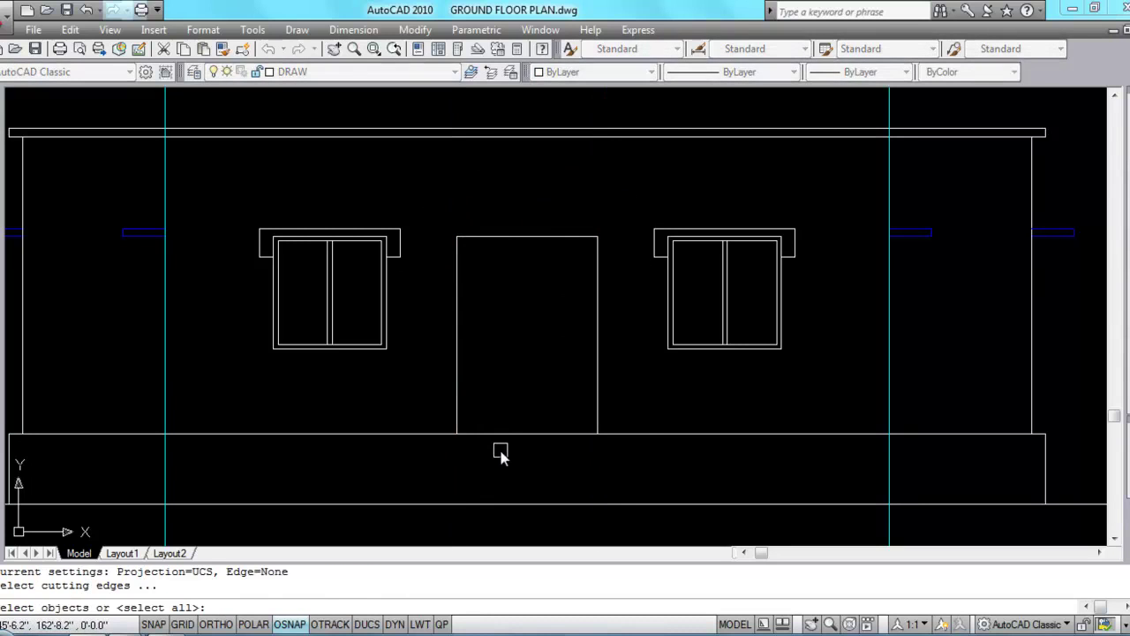
pyautogui.press('Return')
pyautogui.click(500, 433)
pyautogui.press('Escape')
pyautogui.click(600, 402)
pyautogui.press('Escape')
# Step: Offset the door outline 2" inward to form the frame
pyautogui.write('O')
pyautogui.press('Return')
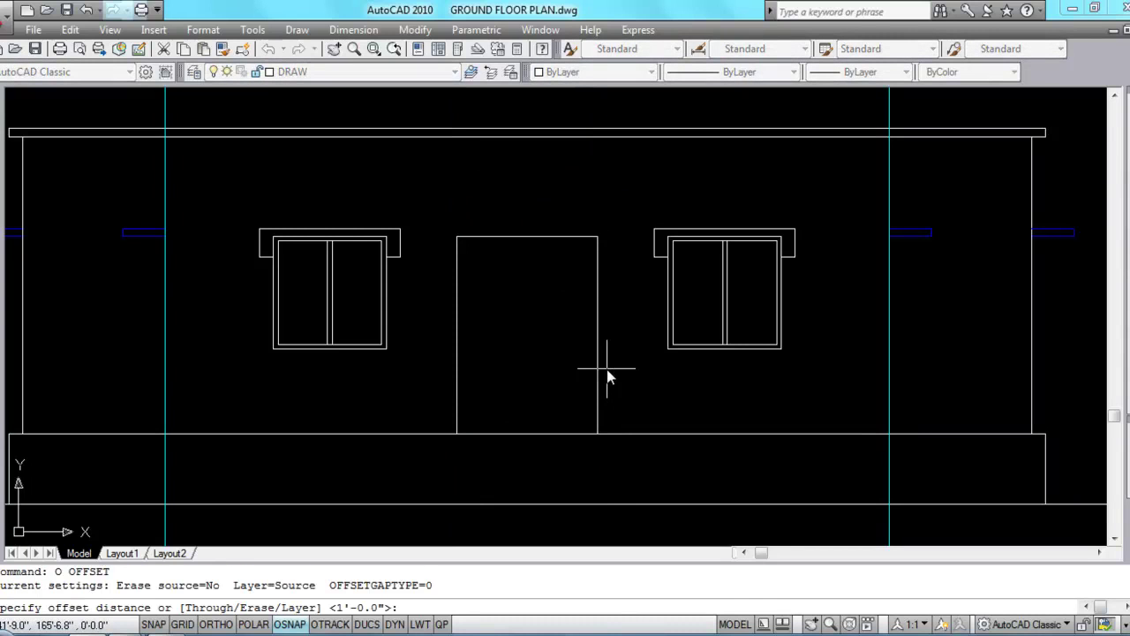
pyautogui.write('2')
pyautogui.press('Return')
pyautogui.click(598, 372)
pyautogui.click(524, 362)
pyautogui.press('Escape')
# Step: Draw a vertical centre line with Ortho on from the inner door frame's top midpoint, and trim its part below the plinth top
pyautogui.write('L')
pyautogui.press('Return')
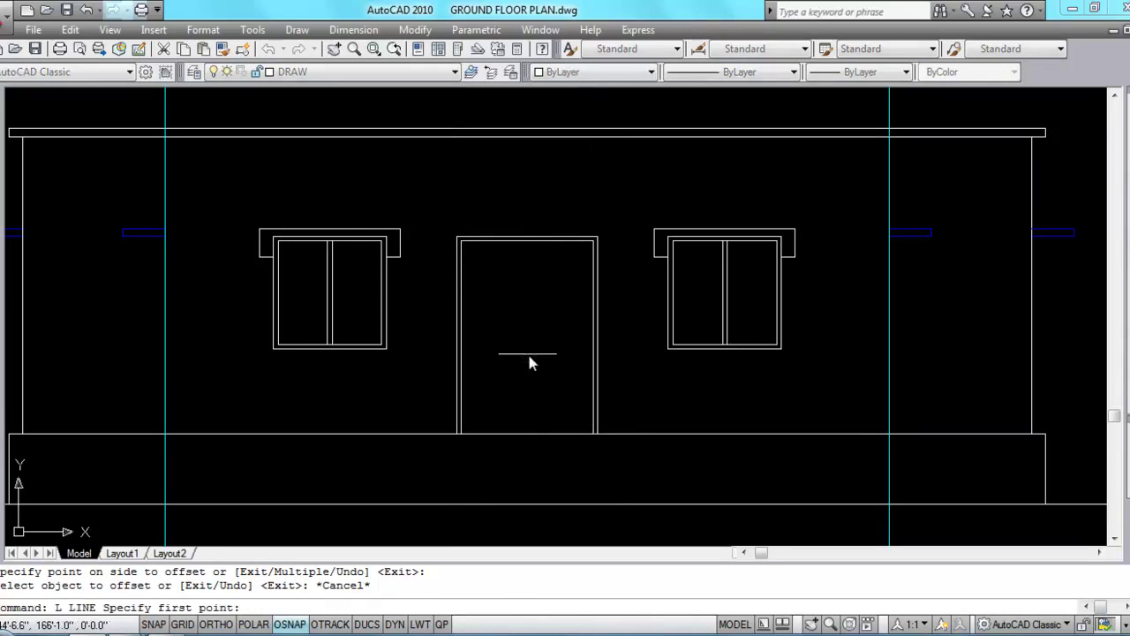
pyautogui.click(527, 243)
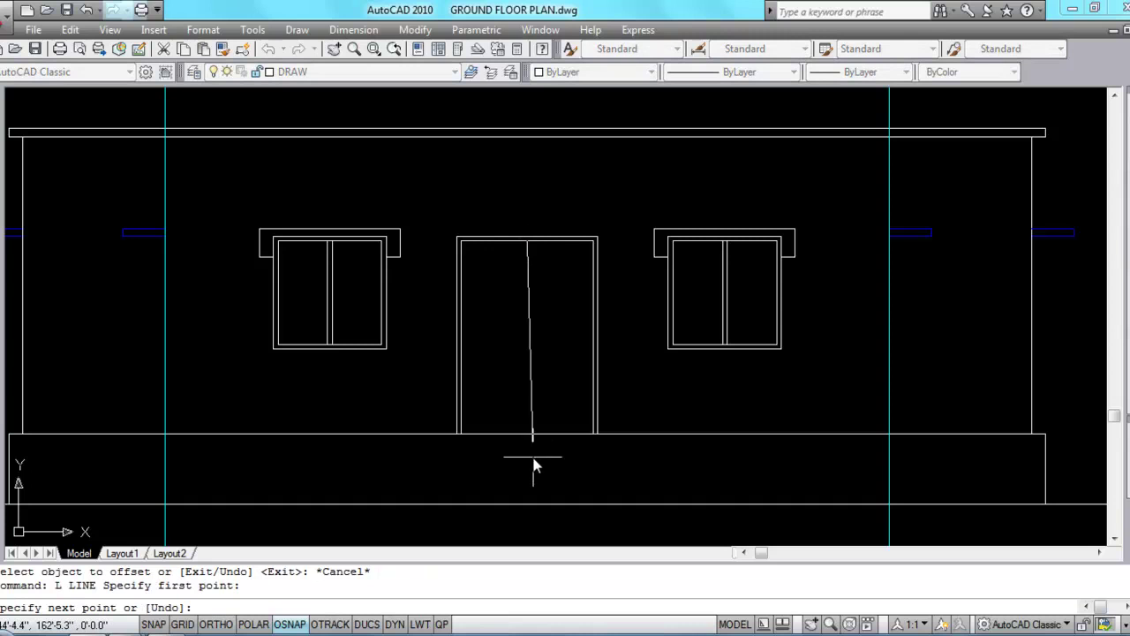
pyautogui.press('F8')
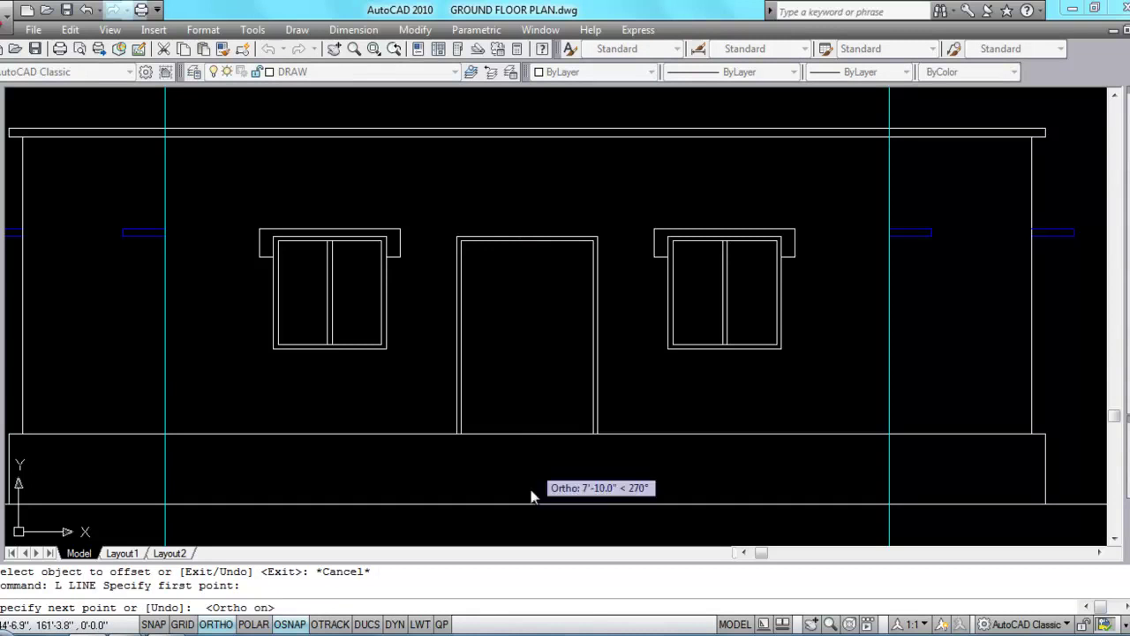
pyautogui.click(528, 471)
pyautogui.press('Escape')
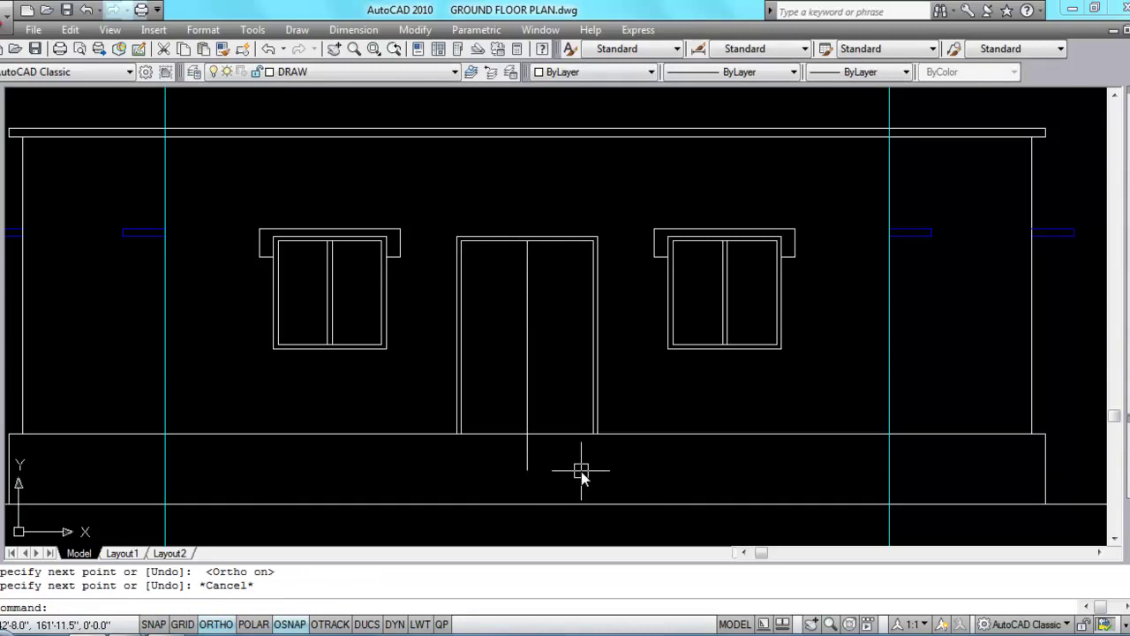
pyautogui.write('tr')
pyautogui.press('Return')
pyautogui.press('Return')
pyautogui.click(528, 451)
pyautogui.press('Escape')
# Step: Offset the door's centre line 1" to both sides
pyautogui.write('O')
pyautogui.press('Return')
pyautogui.write('1')
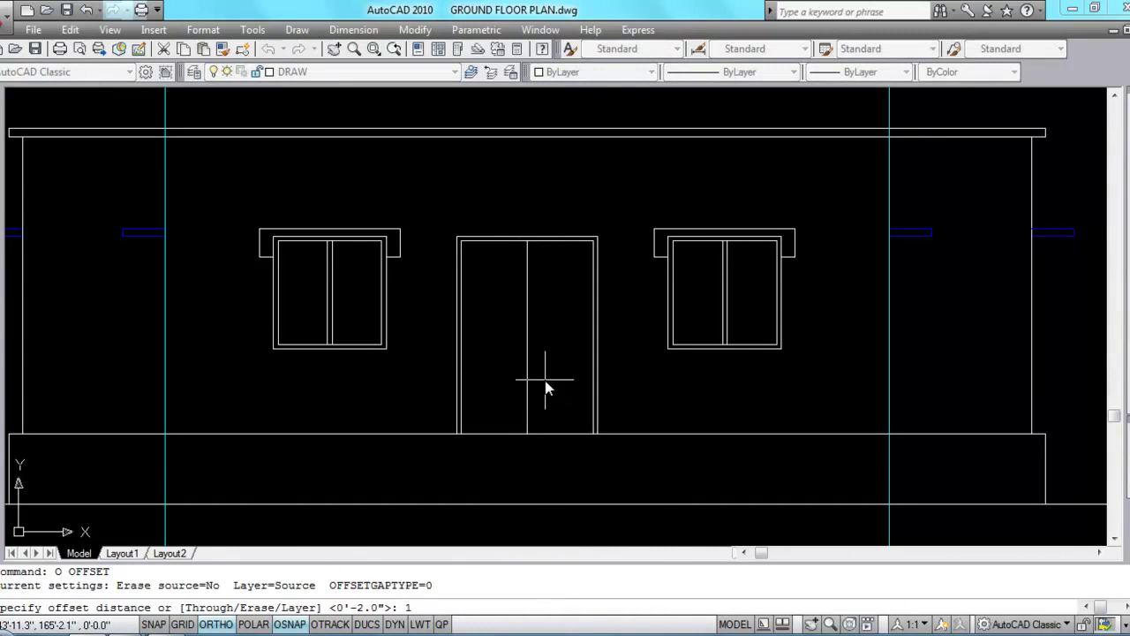
pyautogui.press('Return')
pyautogui.click(528, 353)
pyautogui.click(492, 356)
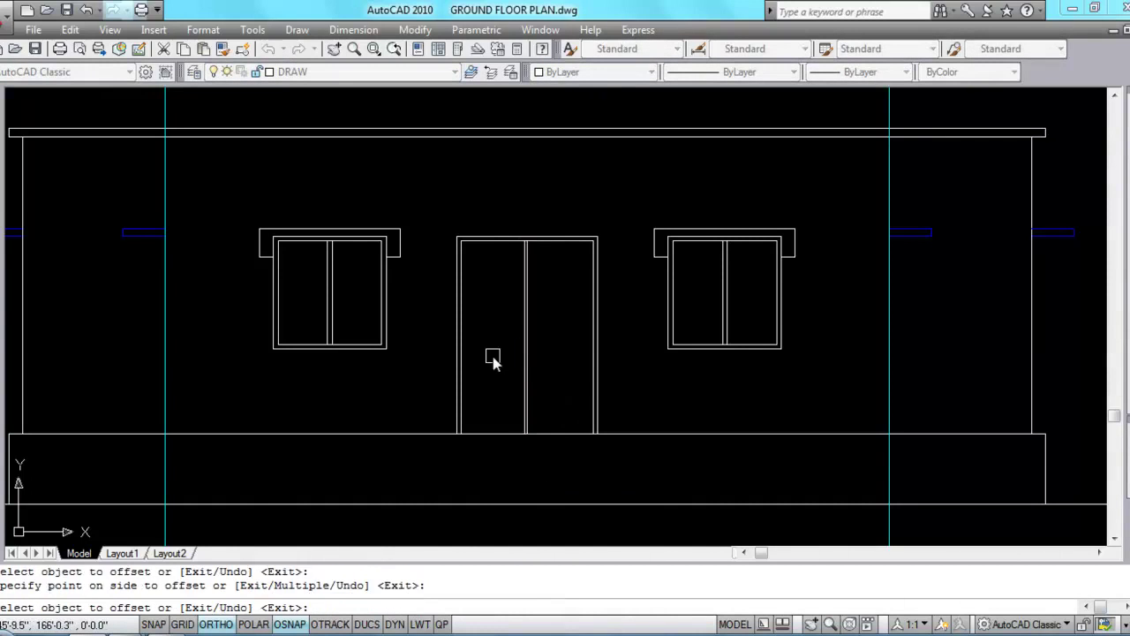
pyautogui.scroll(5, 531, 356)
pyautogui.press('Escape')
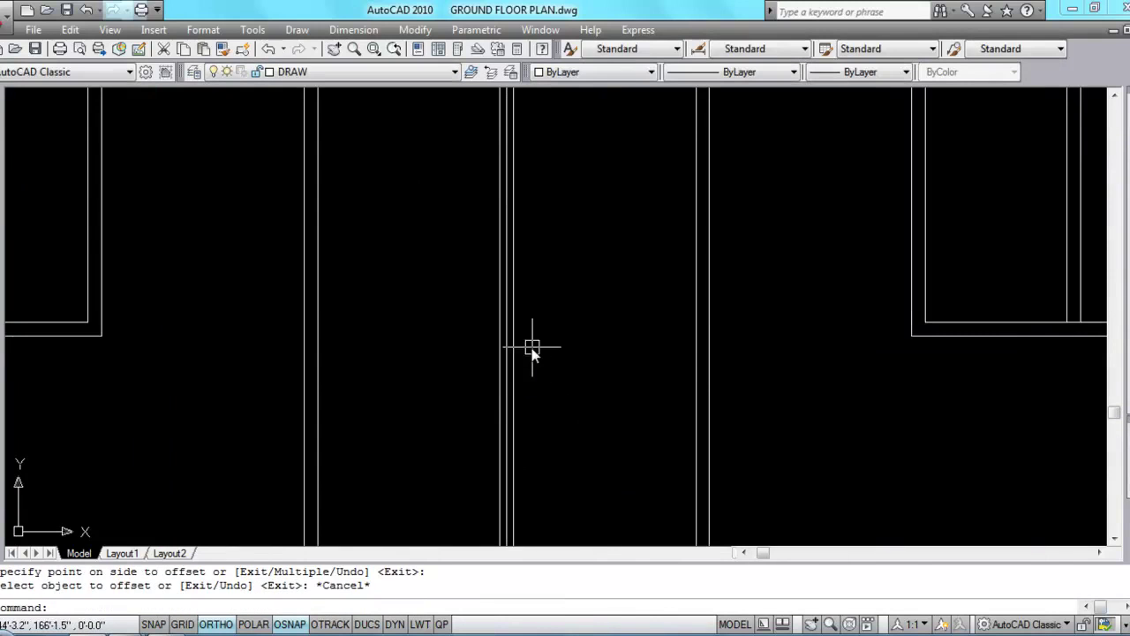
# Step: Erase the original door centre line between its two offset lines
pyautogui.scroll(3, 530, 353)
pyautogui.click(498, 386)
pyautogui.press('Delete')
pyautogui.scroll(-5, 497, 280)
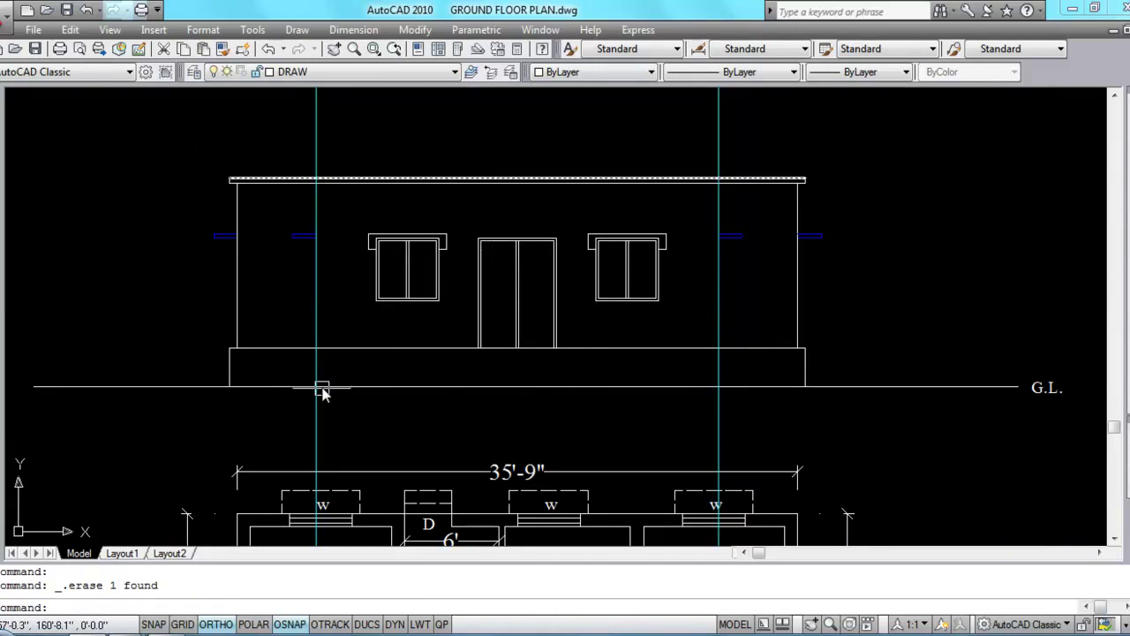
# Step: Trim the two cyan wall lines above the roof slab, using the slab's underside and the plinth top as cutting edges
pyautogui.press('Return')
pyautogui.click(351, 347)
pyautogui.scroll(3, 351, 206)
pyautogui.click(334, 192)
pyautogui.scroll(-5, 380, 263)
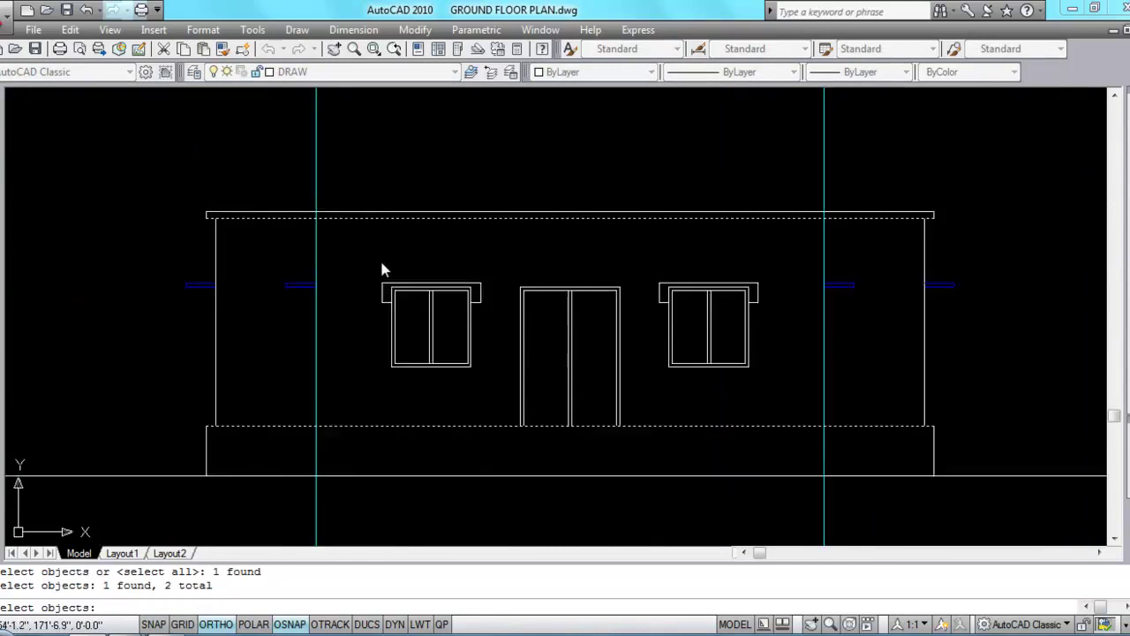
pyautogui.press('Return')
pyautogui.click(698, 201)
pyautogui.click(217, 150)
# Step: Trim the two cyan wall lines below the plinth top
pyautogui.scroll(-3, 463, 338)
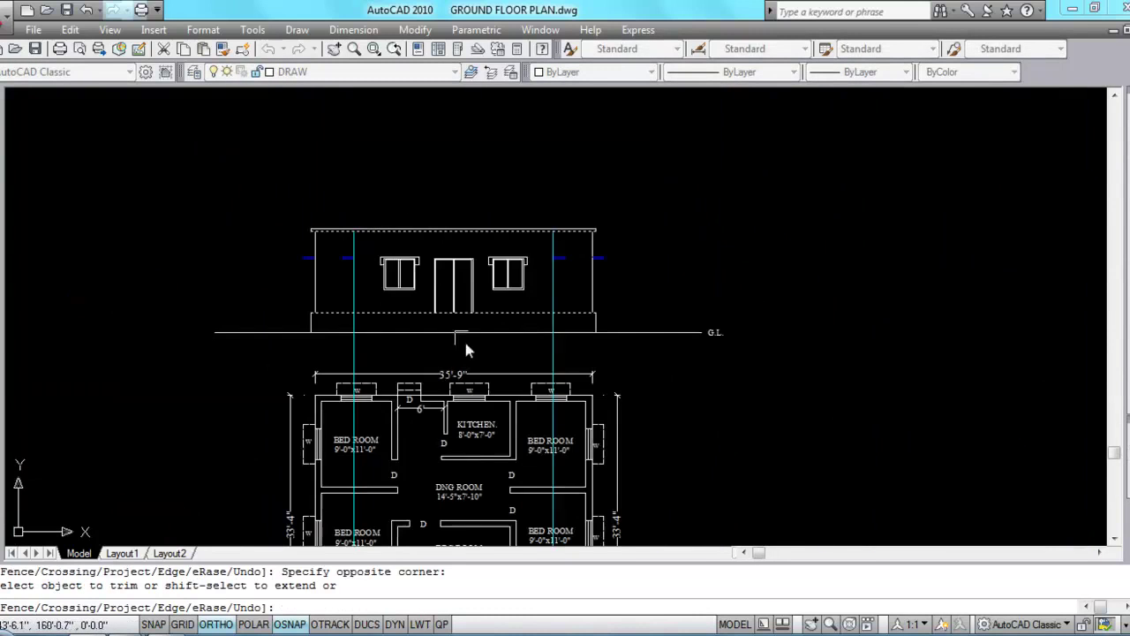
pyautogui.scroll(4, 484, 353)
pyautogui.click(782, 391)
pyautogui.click(102, 323)
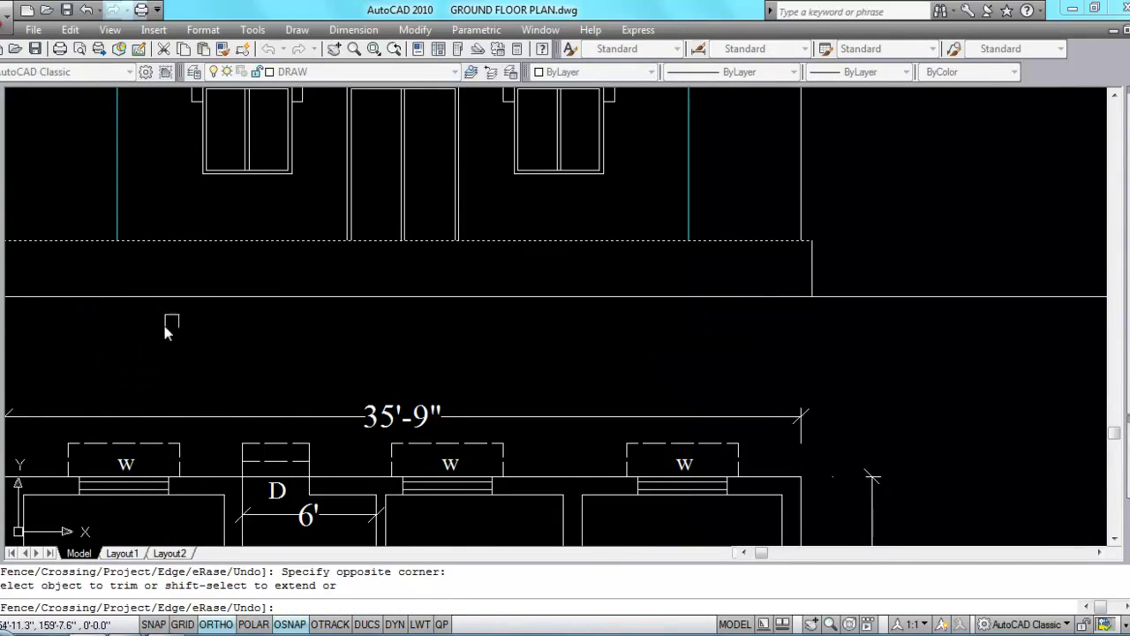
pyautogui.press('Escape')
# Step: Match the properties of the left cyan wall line onto the two white outer wall lines, and save the drawing
pyautogui.scroll(-5, 400, 310)
pyautogui.scroll(3, 300, 256)
pyautogui.click(278, 259)
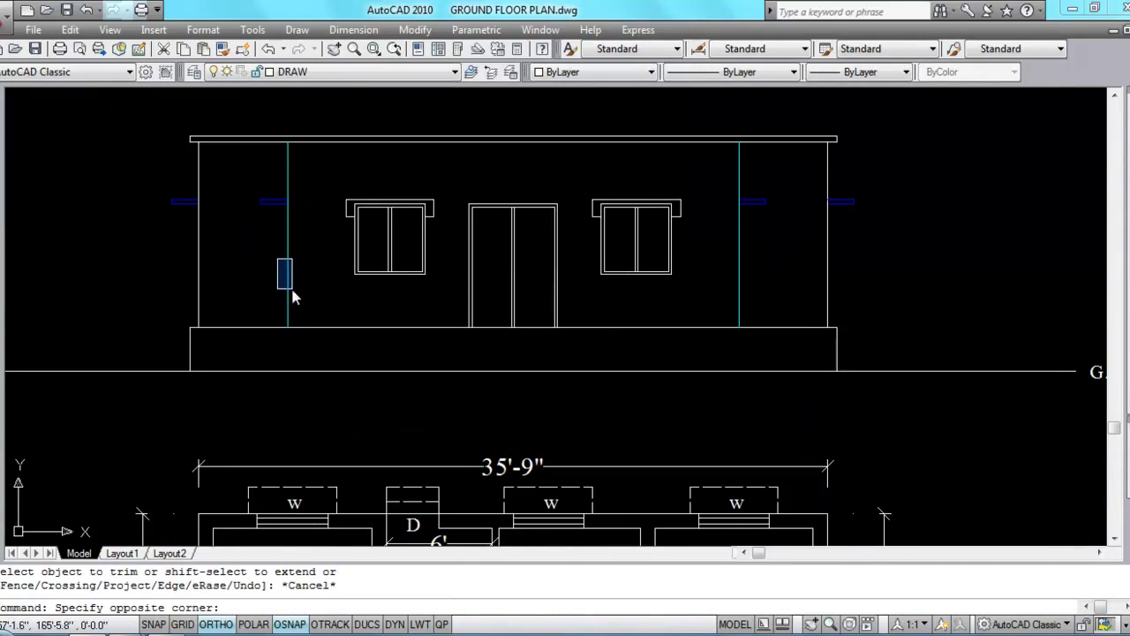
pyautogui.click(293, 279)
pyautogui.press('Return')
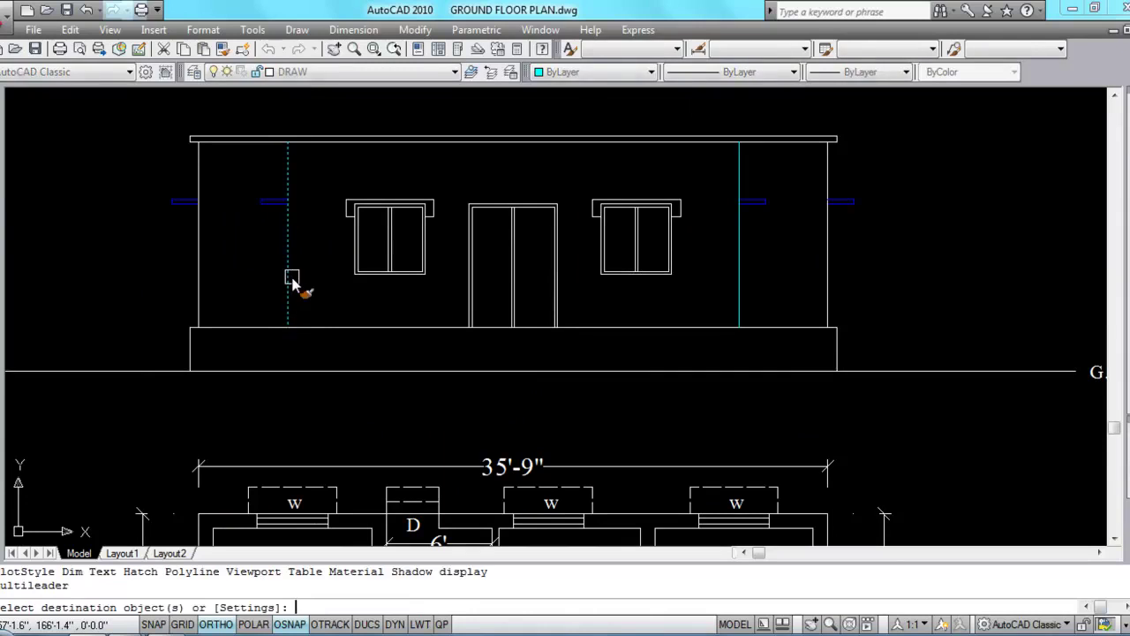
pyautogui.click(229, 275)
pyautogui.click(173, 313)
pyautogui.click(785, 290)
pyautogui.click(821, 265)
pyautogui.click(865, 295)
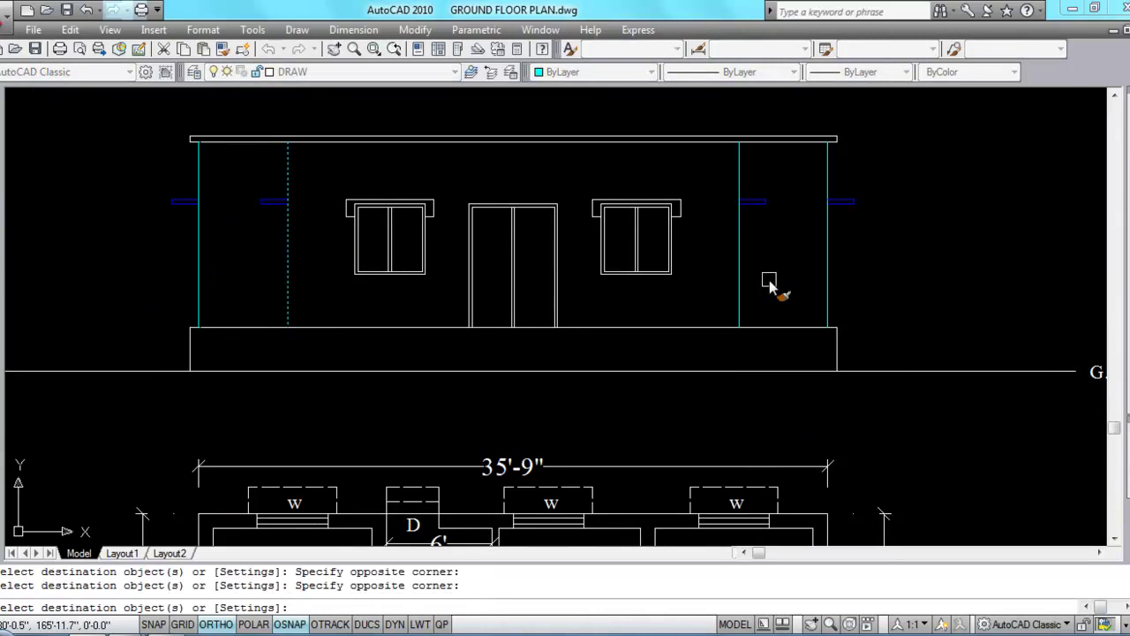
pyautogui.press('Escape')
pyautogui.scroll(-1, 877, 269)
pyautogui.hotkey('ctrl', 's')
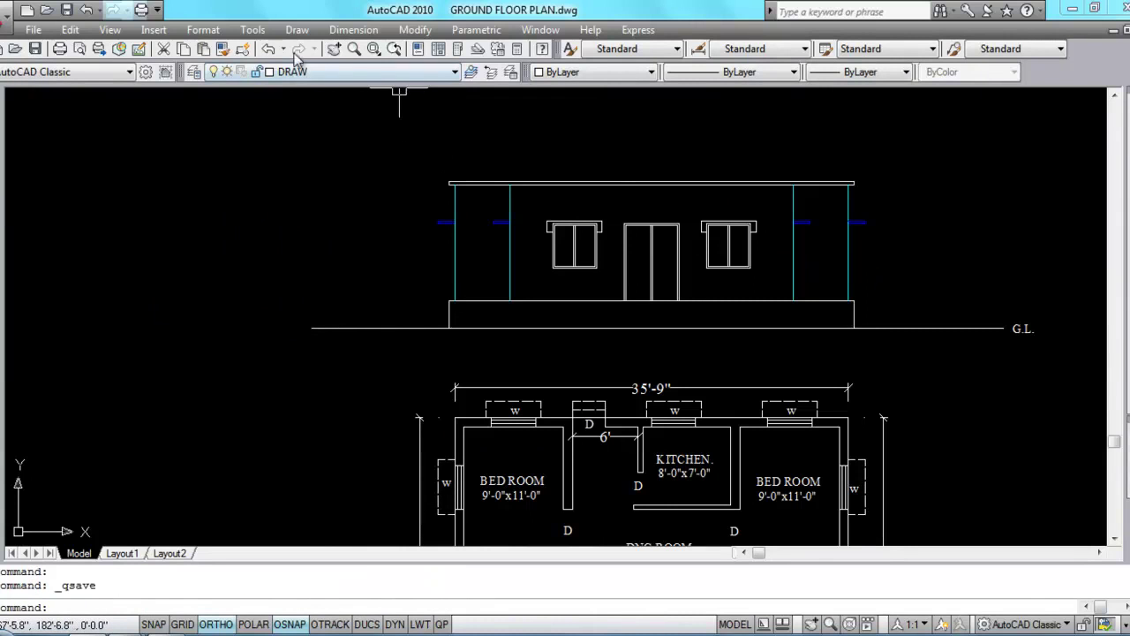
# Step: Set the colour of all layers to white in the layer settings
pyautogui.write('la')
pyautogui.press('Return')
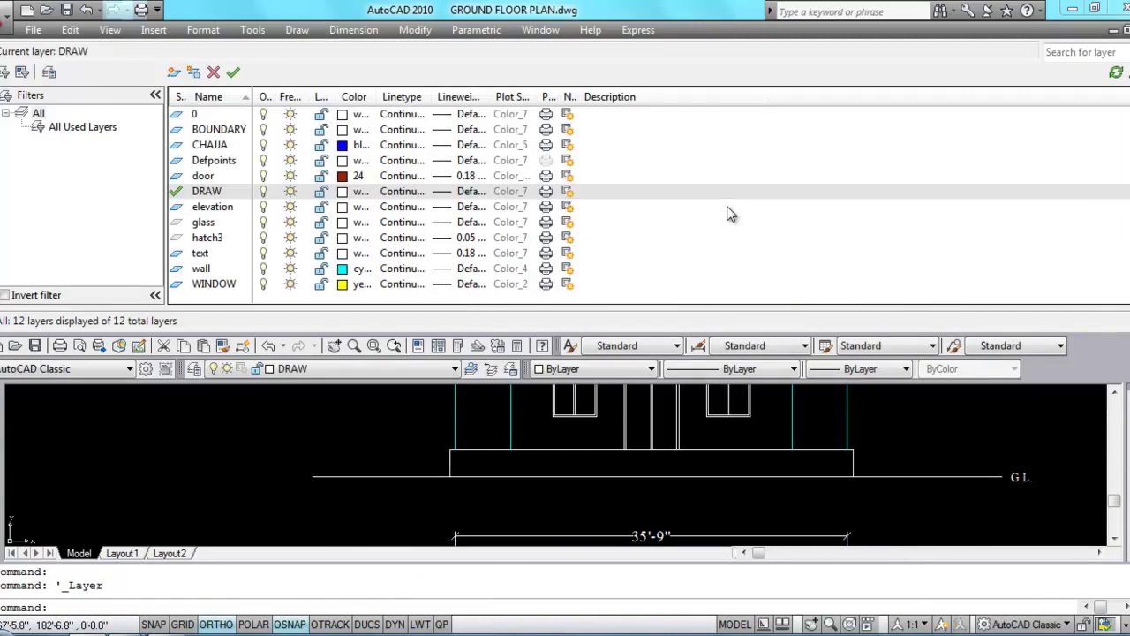
pyautogui.rightClick(660, 171)
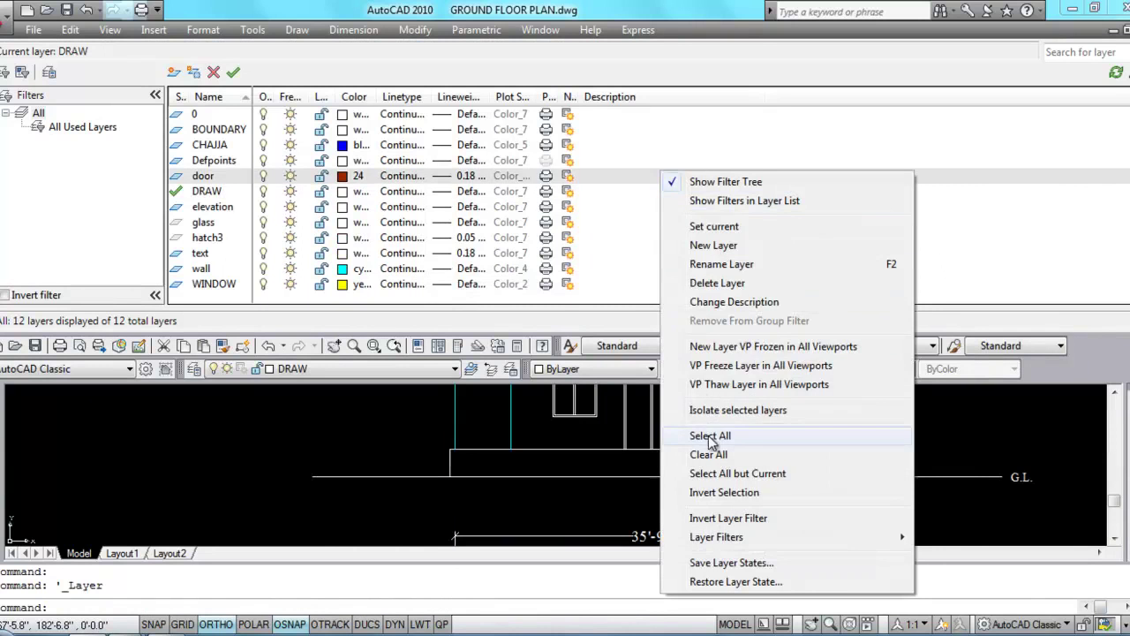
pyautogui.click(714, 437)
pyautogui.click(357, 148)
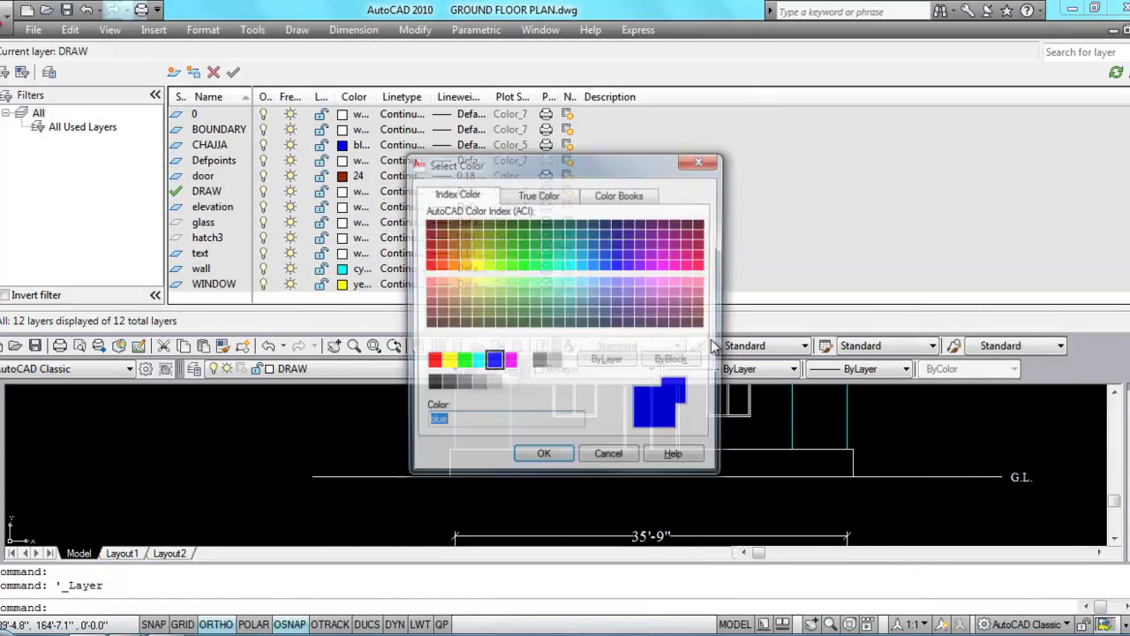
pyautogui.click(523, 363)
pyautogui.click(543, 458)
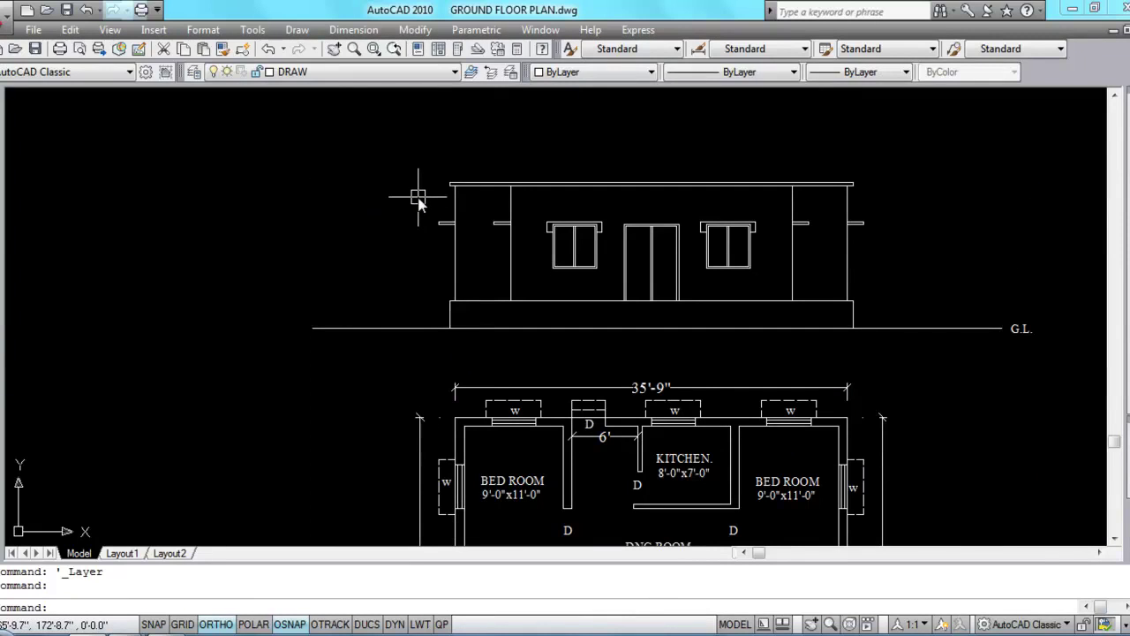
# Step: Offset the roof slab's top line 2'6" upward for the parapet height
pyautogui.scroll(3, 459, 212)
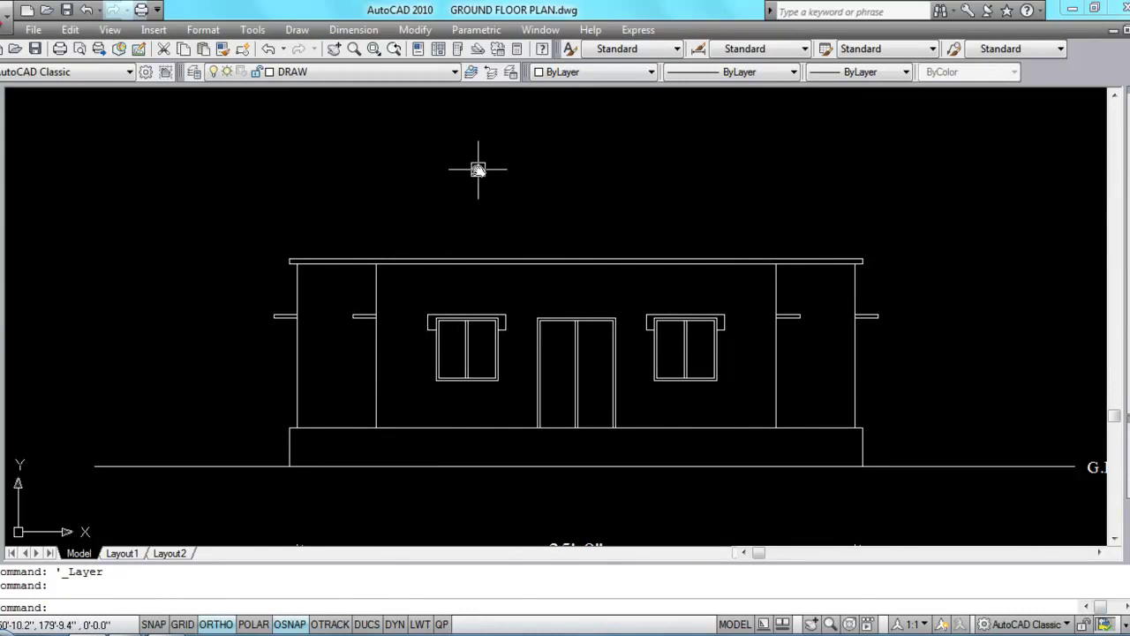
pyautogui.press('Return')
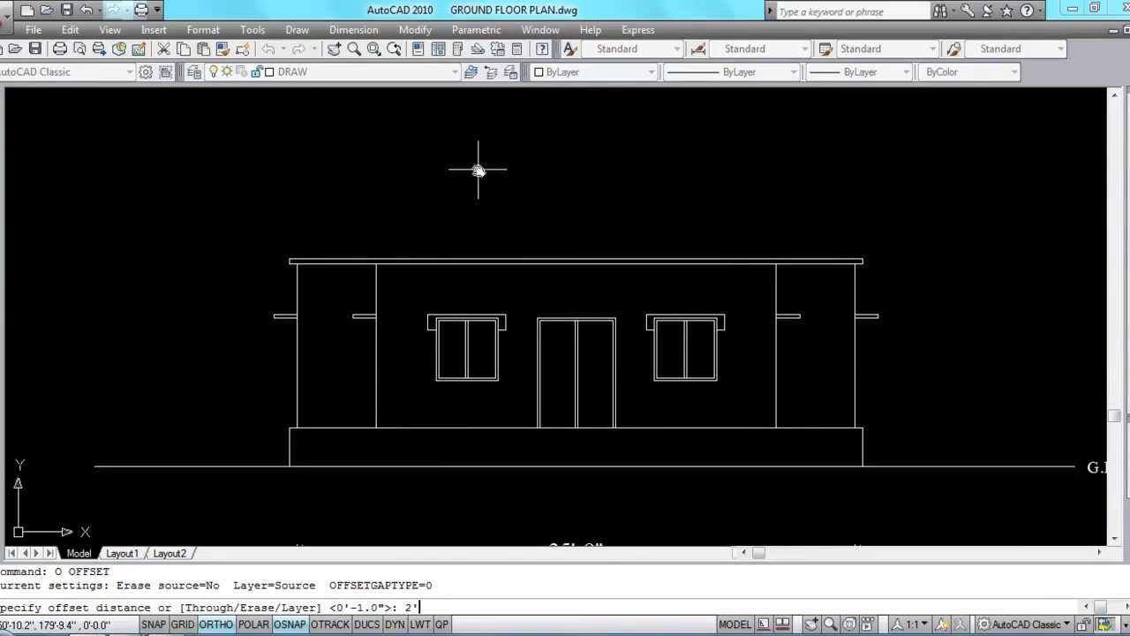
pyautogui.press('Return')
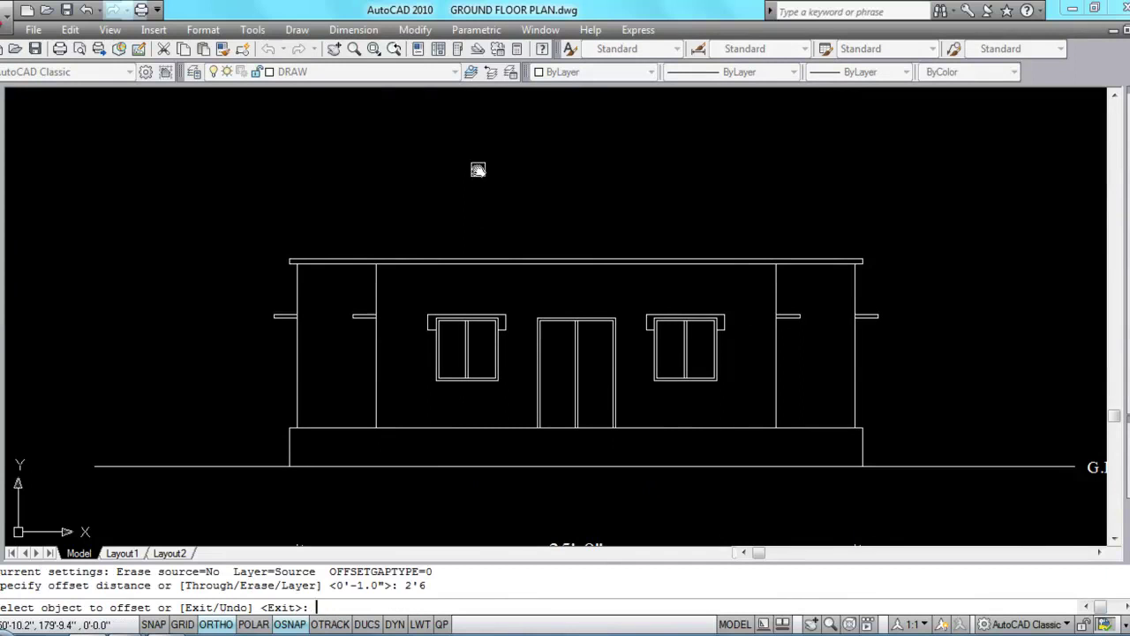
pyautogui.click(483, 260)
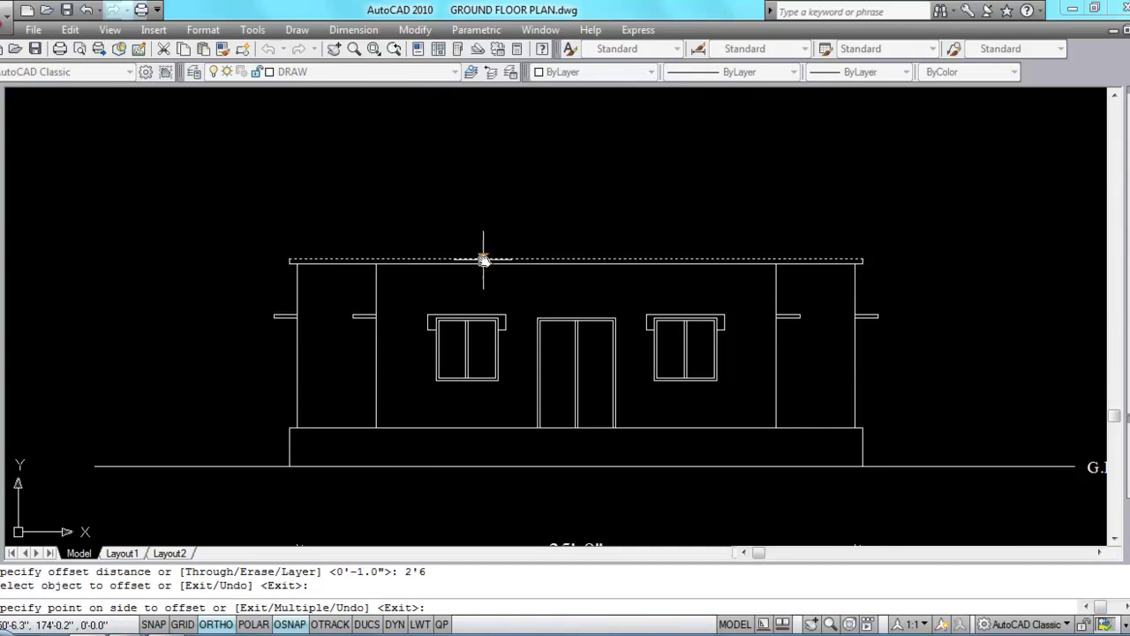
pyautogui.click(477, 150)
pyautogui.press('Escape')
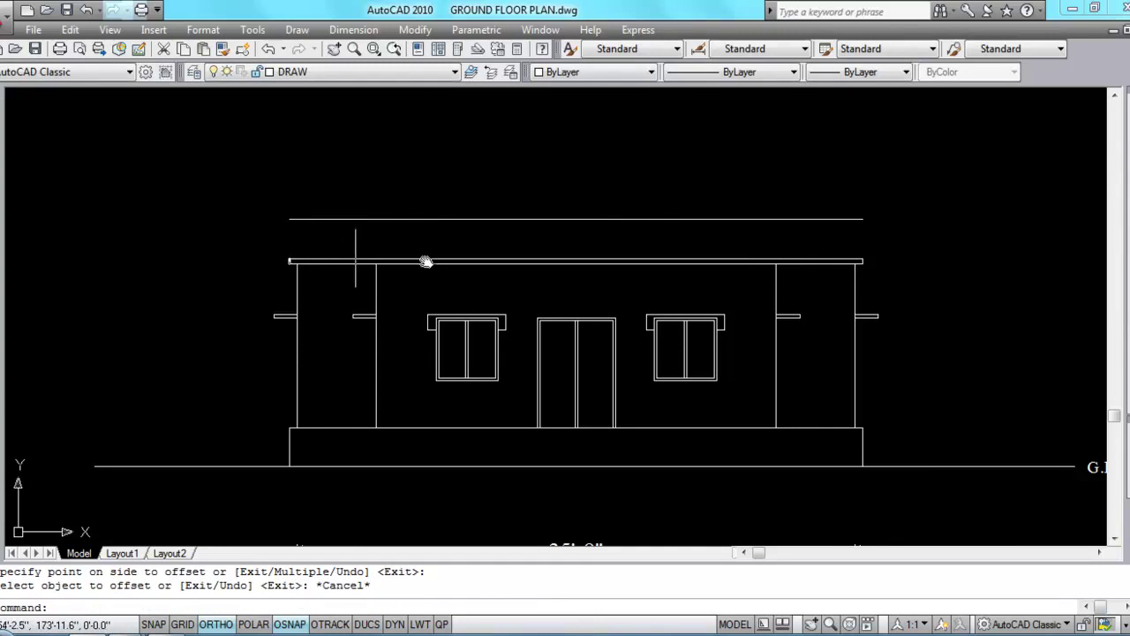
# Step: Extend the roof slab's two end lines up to the offset parapet line
pyautogui.scroll(3, 868, 256)
pyautogui.write('ex')
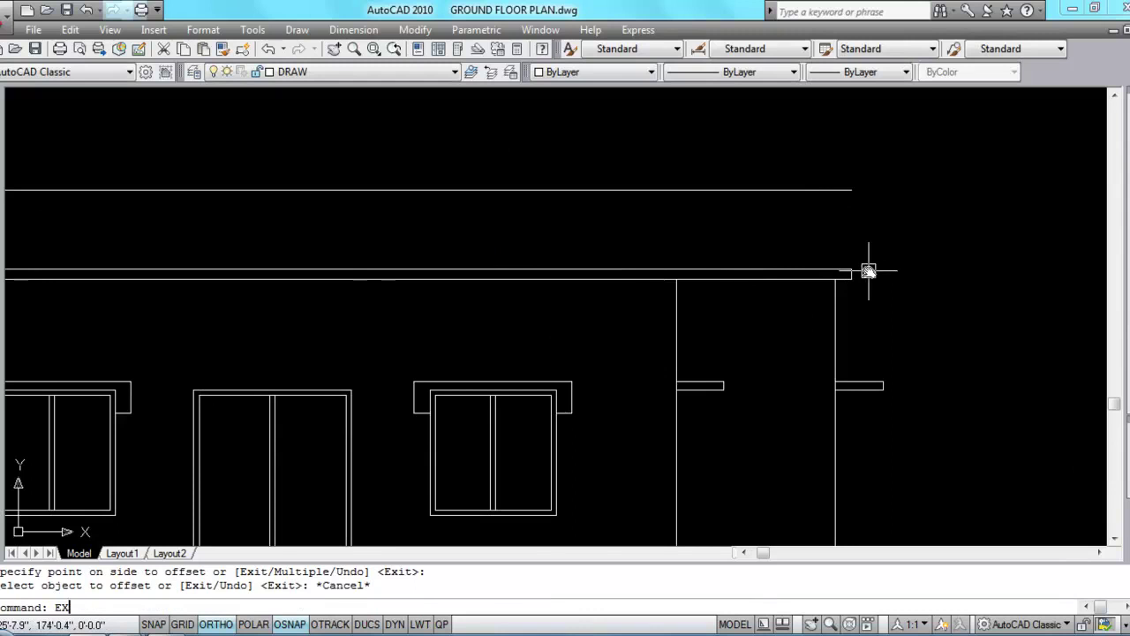
pyautogui.press('Return')
pyautogui.click(797, 191)
pyautogui.press('Return')
pyautogui.scroll(3, 858, 278)
pyautogui.click(820, 265)
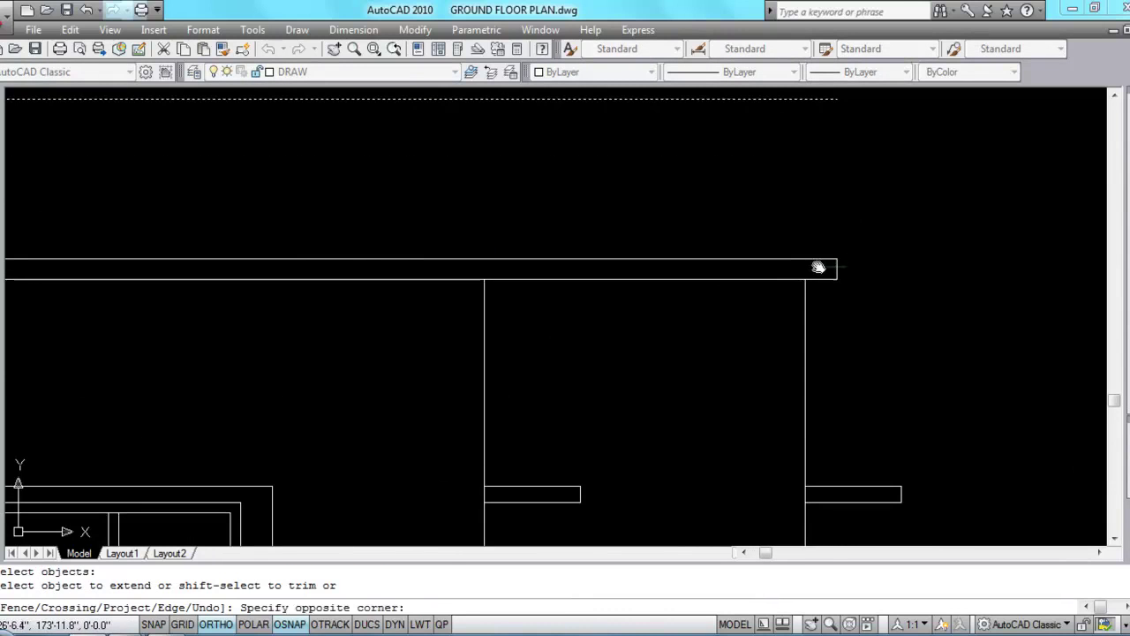
pyautogui.click(979, 273)
pyautogui.scroll(-3, 373, 280)
pyautogui.moveTo(374, 279); pyautogui.dragTo(457, 269, button='middle')
pyautogui.scroll(5, 263, 273)
pyautogui.click(262, 257)
pyautogui.click(281, 256)
pyautogui.scroll(-5, 274, 255)
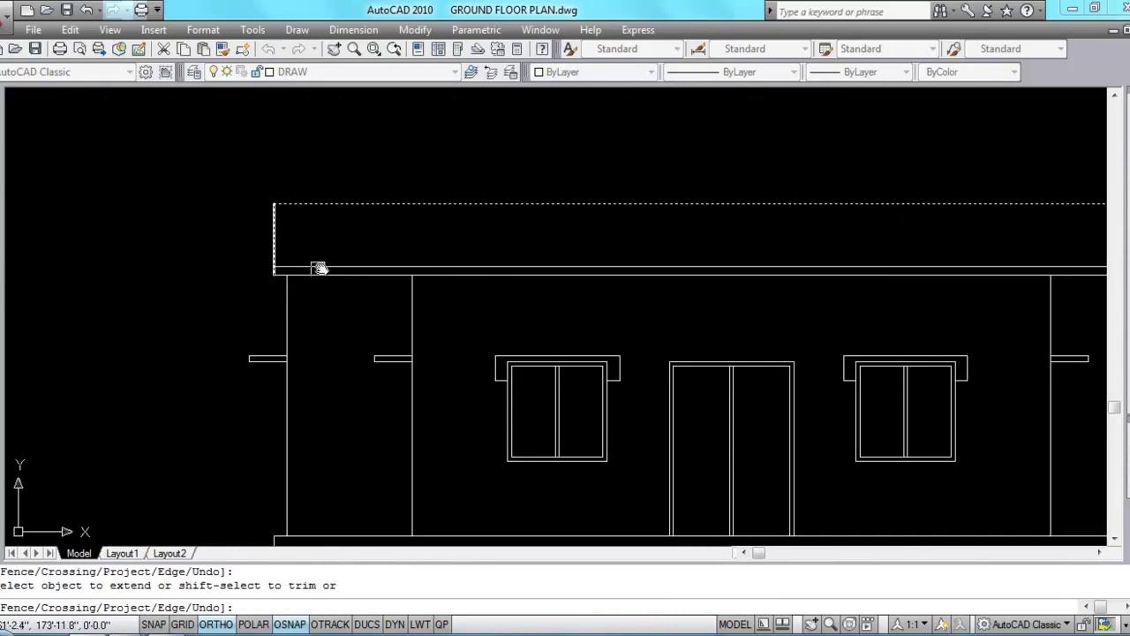
pyautogui.press('Escape')
# Step: Offset the parapet's top line 3" upward and its two end lines 3" outward for the coping
pyautogui.scroll(-2, 230, 239)
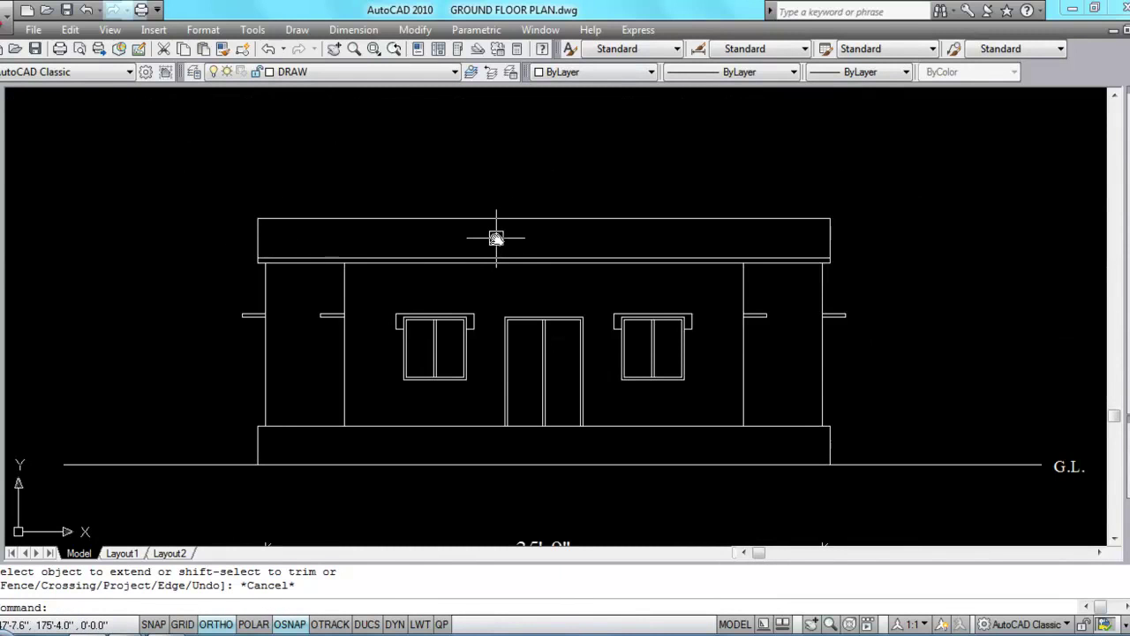
pyautogui.press('Return')
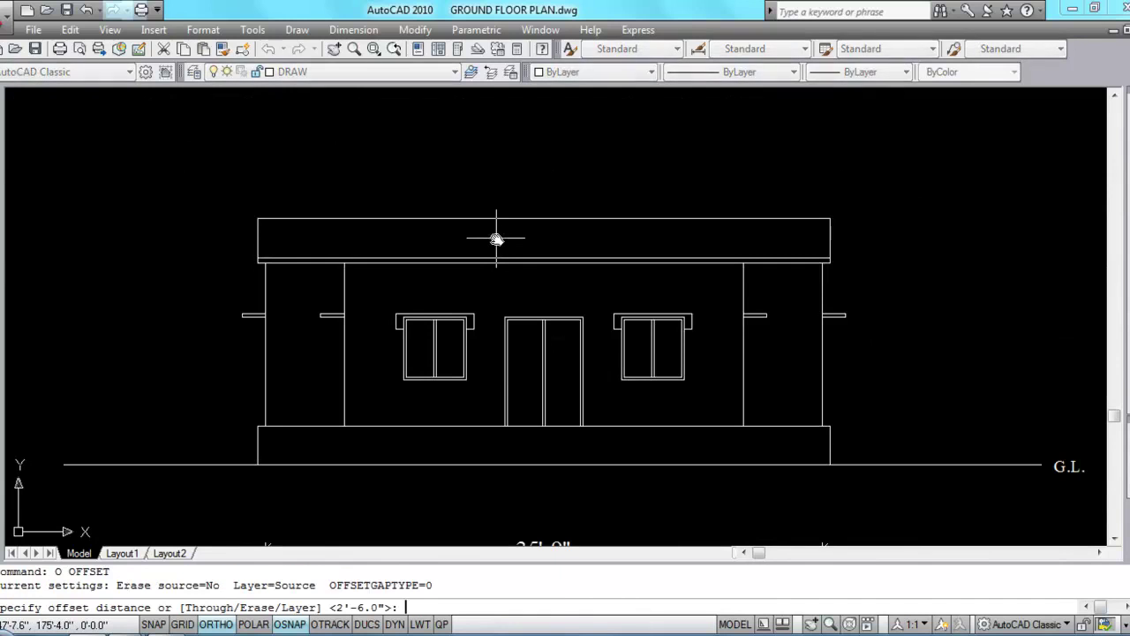
pyautogui.write('3')
pyautogui.press('Return')
pyautogui.click(482, 219)
pyautogui.click(468, 171)
pyautogui.scroll(2, 263, 221)
pyautogui.click(266, 221)
pyautogui.click(214, 224)
pyautogui.moveTo(1080, 240); pyautogui.dragTo(886, 242, button='middle')
pyautogui.click(882, 242)
pyautogui.click(932, 242)
pyautogui.press('Escape')
# Step: Fillet the left outer offset line with both coping lines at zero radius to square the left end
pyautogui.moveTo(265, 252); pyautogui.dragTo(438, 254, button='middle')
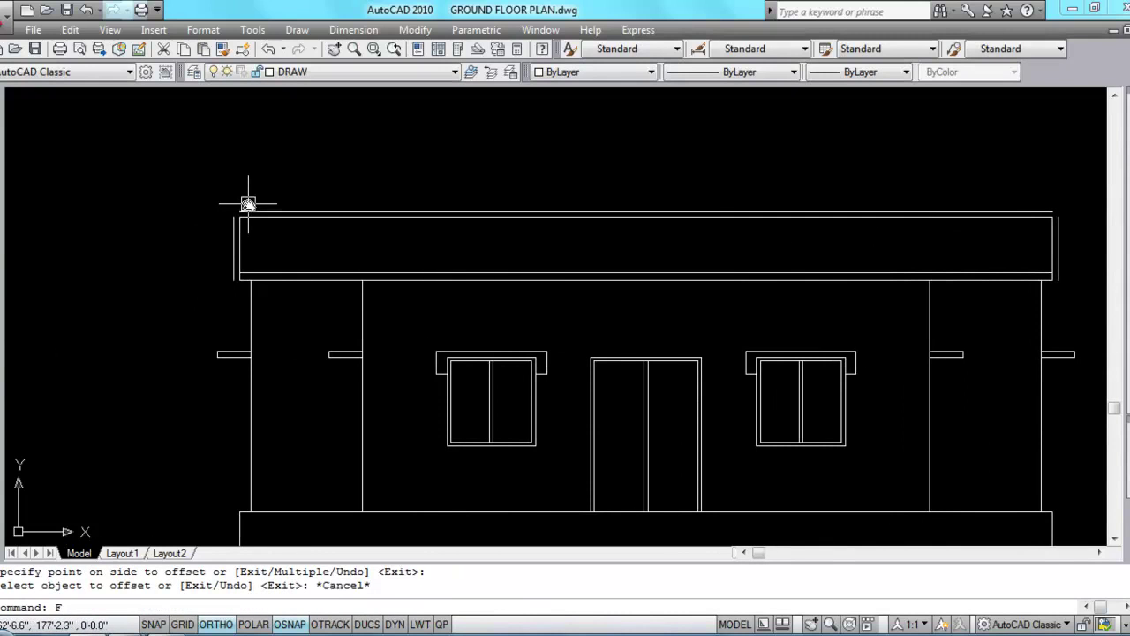
pyautogui.press('Return')
pyautogui.scroll(3, 239, 216)
pyautogui.click(267, 217)
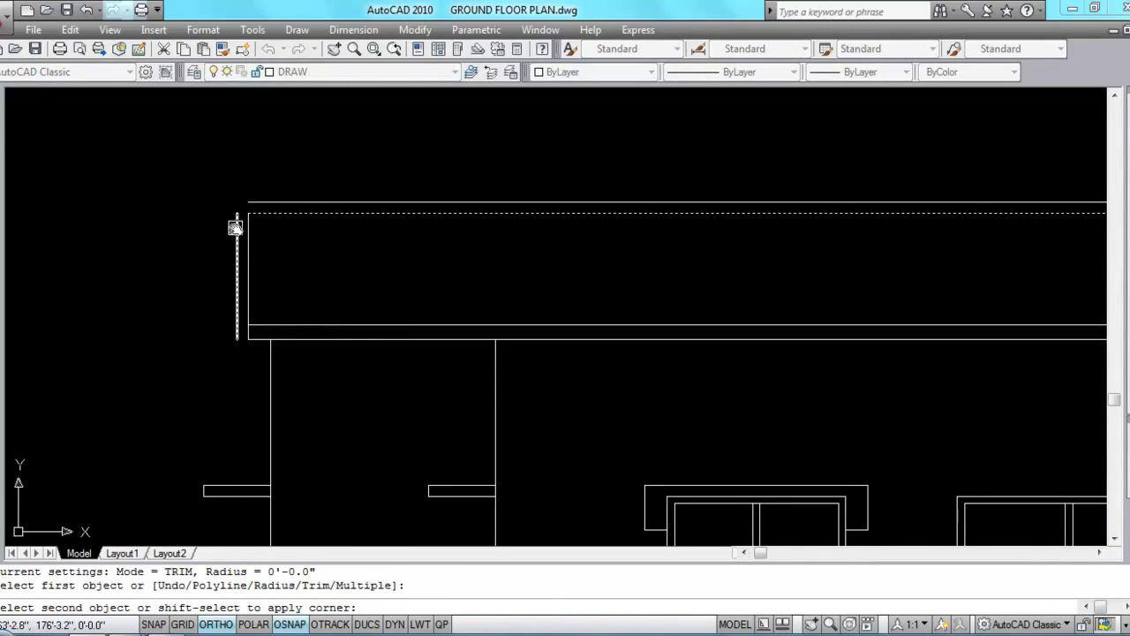
pyautogui.click(236, 228)
pyautogui.press('Return')
pyautogui.click(236, 243)
pyautogui.click(259, 202)
# Step: Fillet the right outer offset line with both coping lines at zero radius to square the right end
pyautogui.press('Return')
pyautogui.scroll(-4, 114, 197)
pyautogui.scroll(4, 768, 208)
pyautogui.click(790, 216)
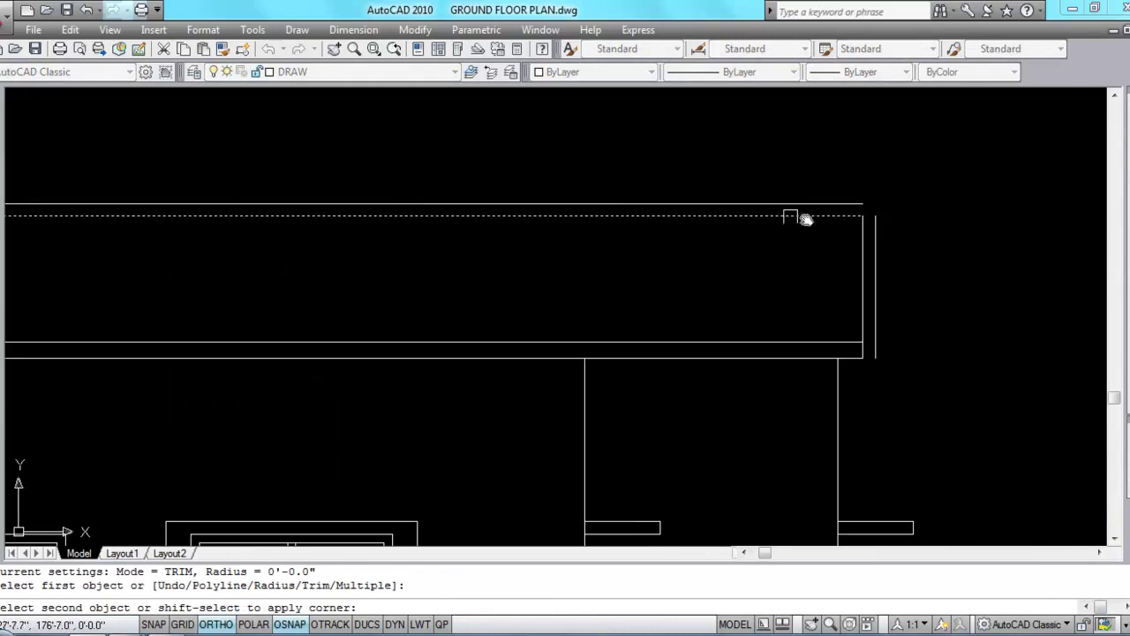
pyautogui.click(875, 227)
pyautogui.press('Return')
pyautogui.click(875, 239)
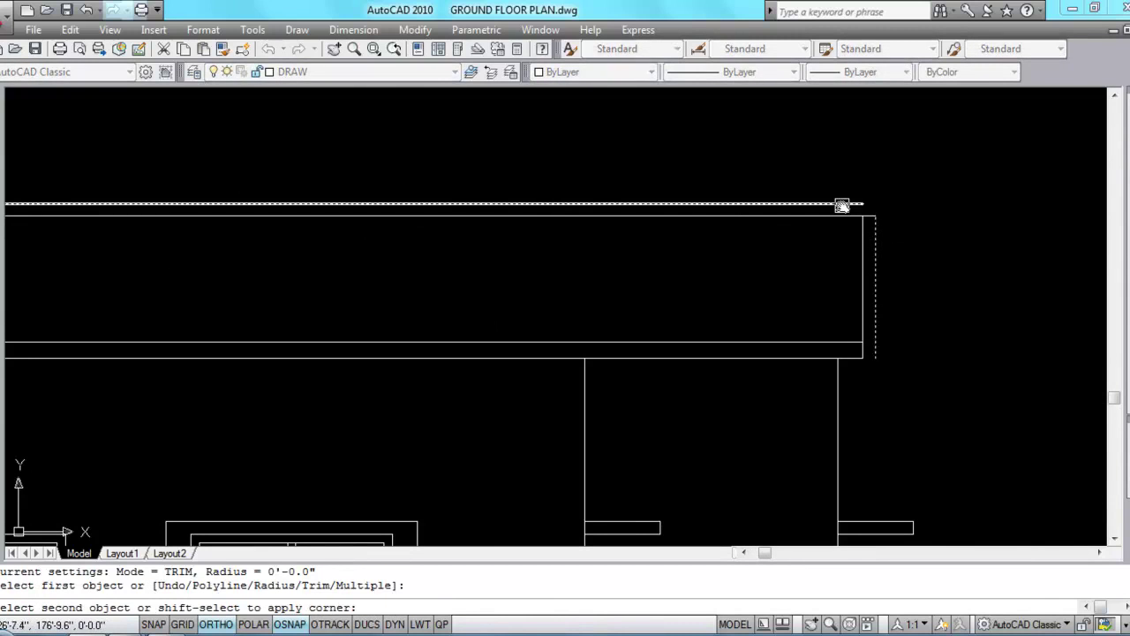
pyautogui.click(841, 205)
# Step: Trim the two outer offset lines below the coping's underside
pyautogui.write('tr')
pyautogui.press('Return')
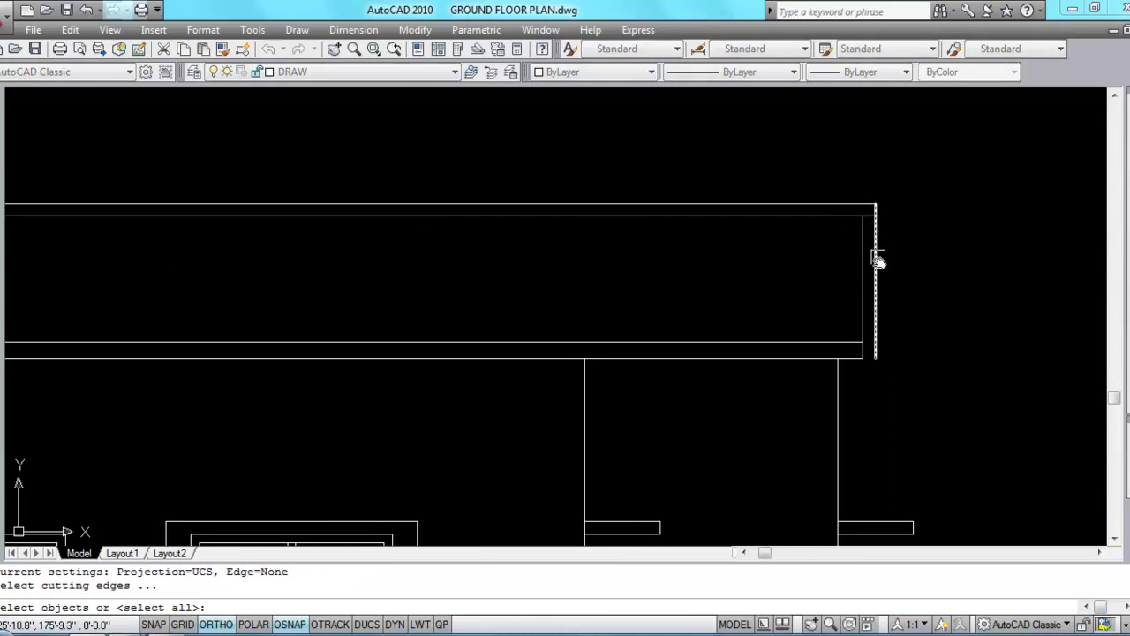
pyautogui.press('Return')
pyautogui.scroll(-3, 923, 240)
pyautogui.scroll(4, 184, 249)
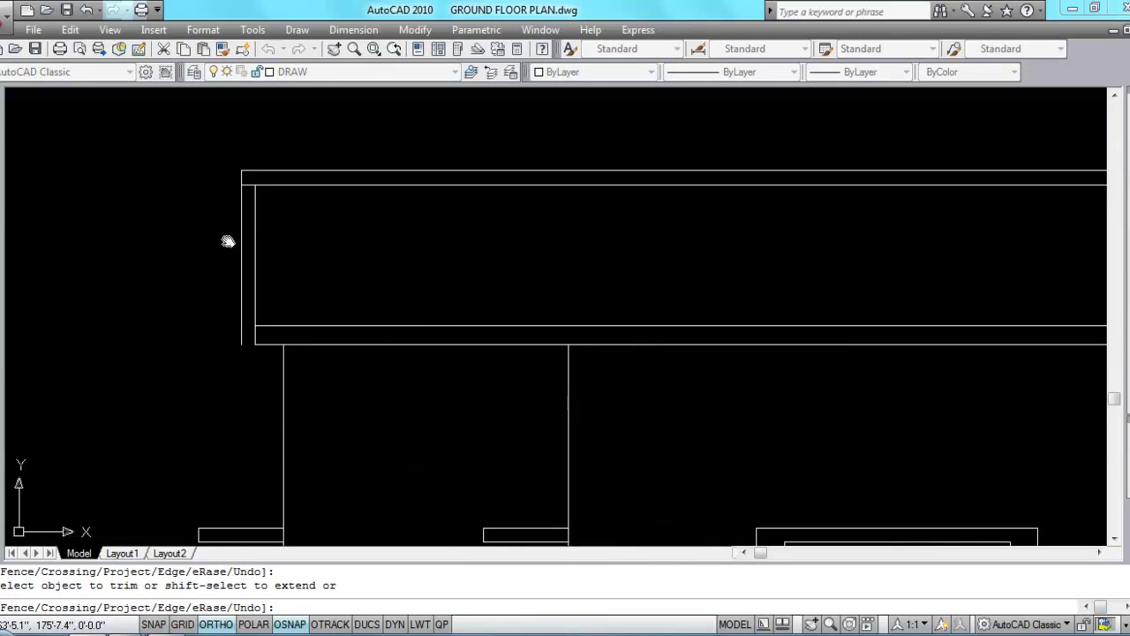
pyautogui.press('Escape')
# Step: Offset the roof slab's underside 1' downward and the left inner wall line 1' to the left as guides
pyautogui.scroll(-4, 199, 204)
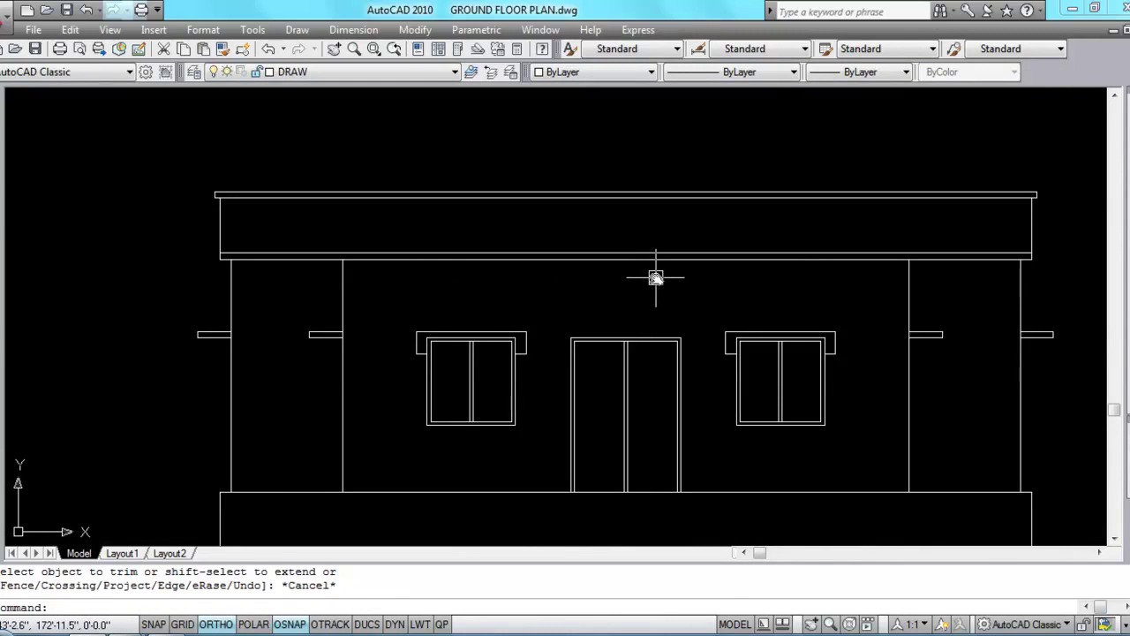
pyautogui.write('O')
pyautogui.press('Return')
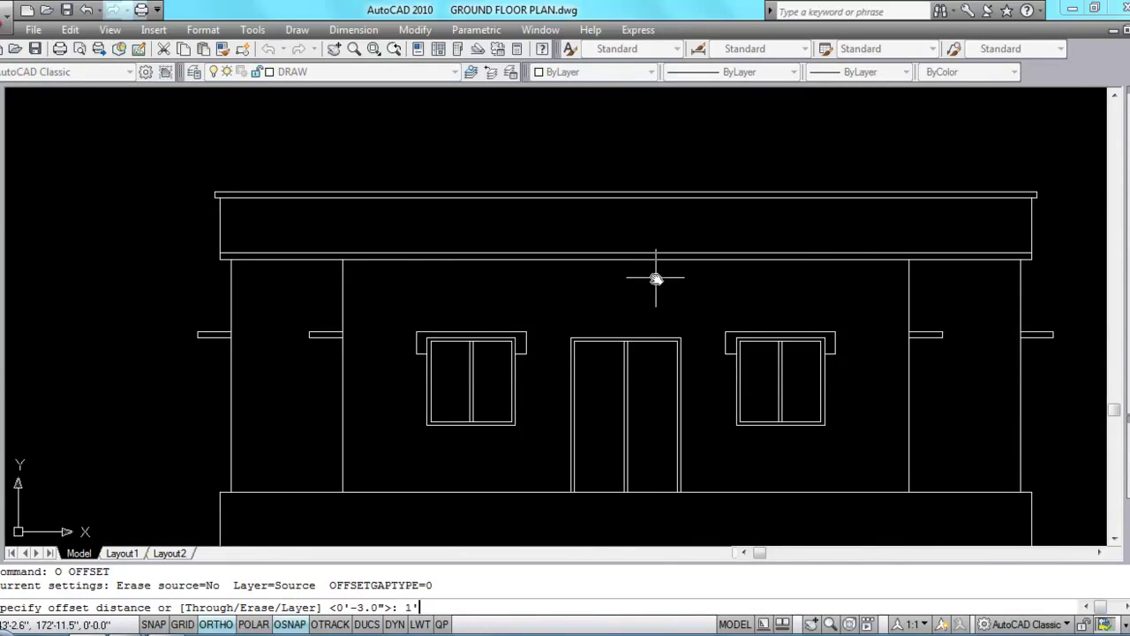
pyautogui.press('Return')
pyautogui.click(636, 258)
pyautogui.click(643, 295)
pyautogui.click(341, 274)
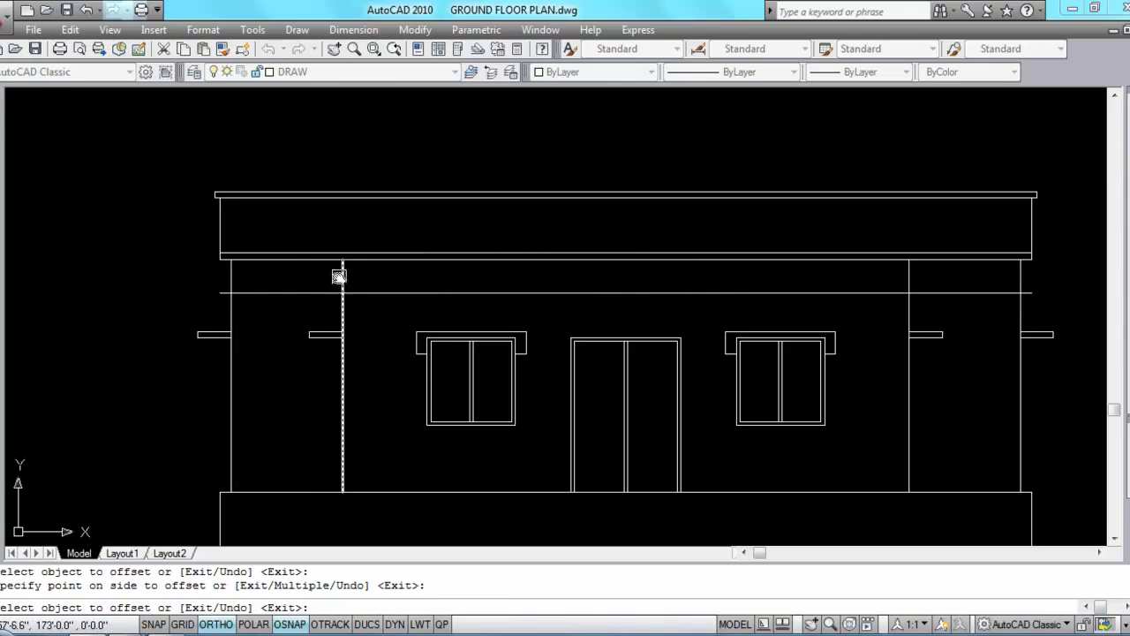
pyautogui.click(279, 275)
pyautogui.press('Escape')
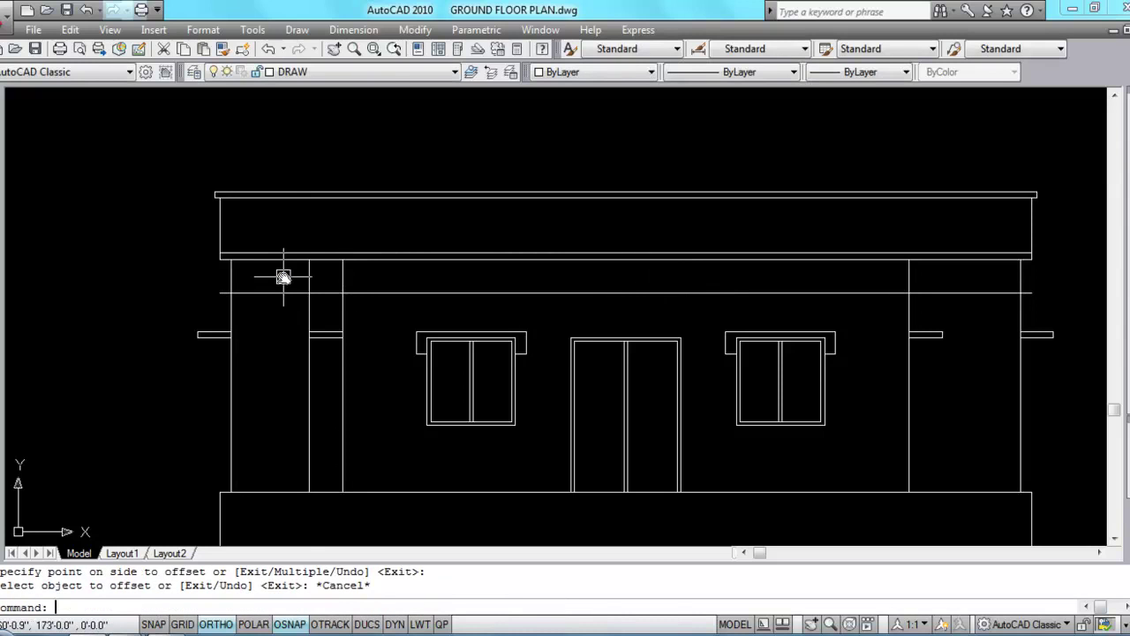
# Step: Draw a 6" vertical line up from the guides' intersection and a sloping line to the inner wall line's top at the slab
pyautogui.write('L')
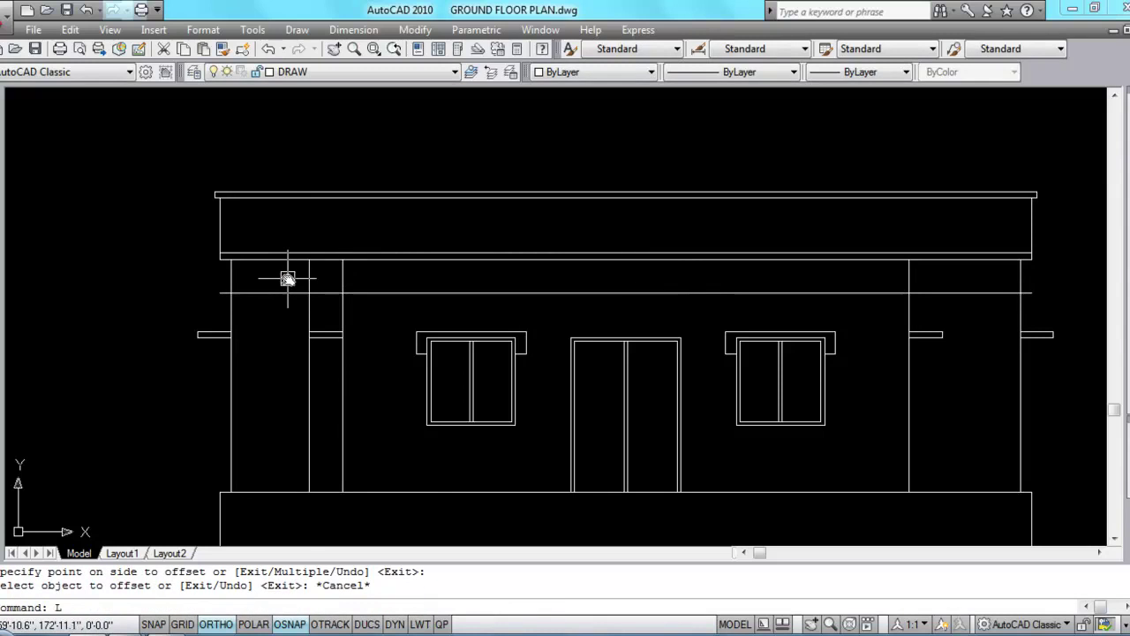
pyautogui.press('Return')
pyautogui.scroll(2, 307, 319)
pyautogui.click(306, 290)
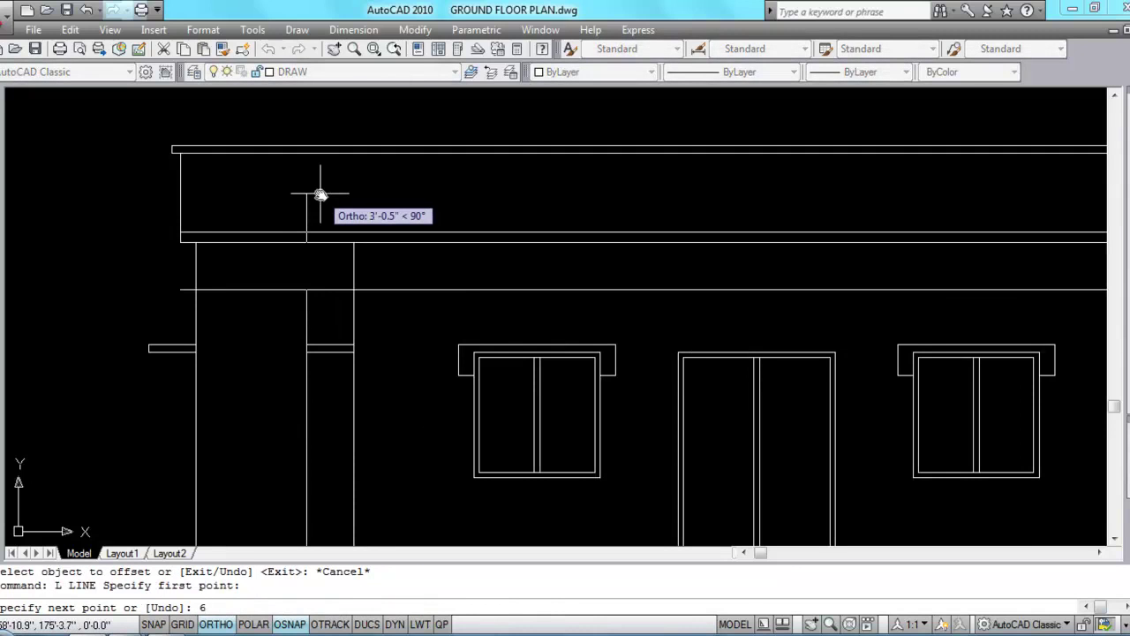
pyautogui.write('6')
pyautogui.press('Return')
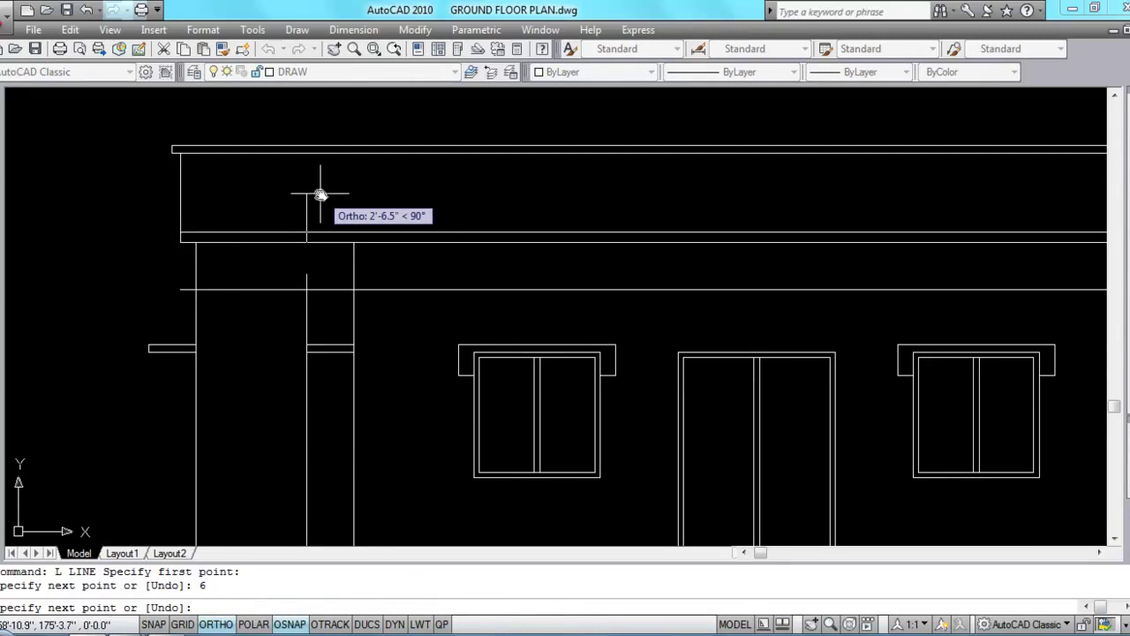
pyautogui.click(354, 242)
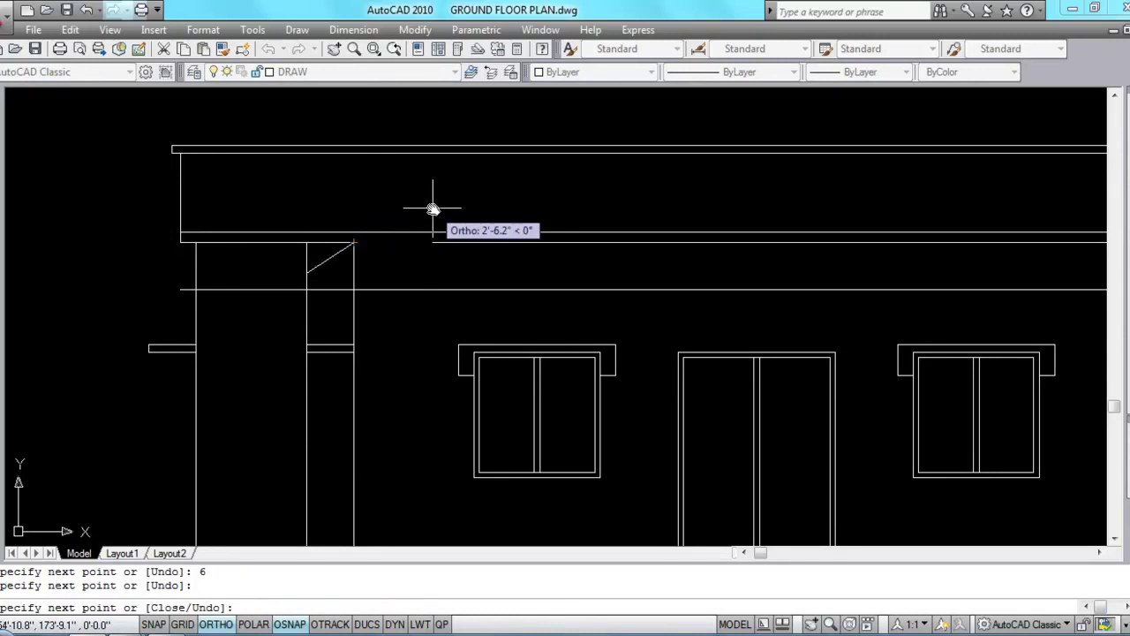
pyautogui.press('Escape')
# Step: Erase the horizontal and vertical guide lines
pyautogui.click(421, 290)
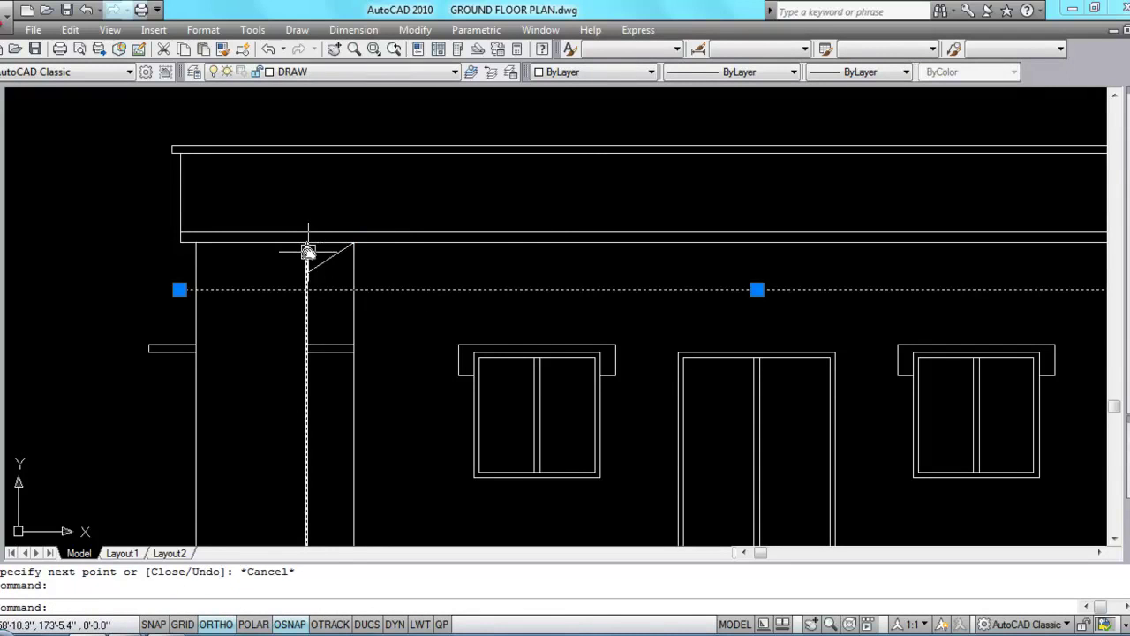
pyautogui.click(307, 253)
pyautogui.press('Delete')
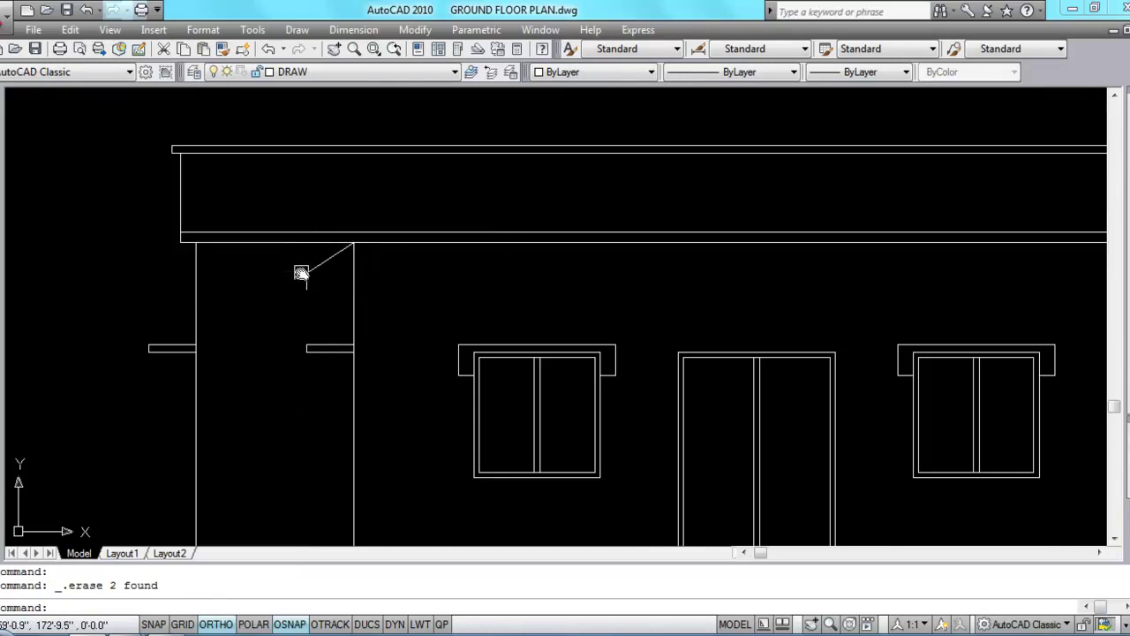
# Step: Mirror the sloping line and short vertical line about the elevation's vertical centre, keeping the originals
pyautogui.scroll(3, 301, 274)
pyautogui.click(328, 327)
pyautogui.click(285, 259)
pyautogui.scroll(-6, 281, 287)
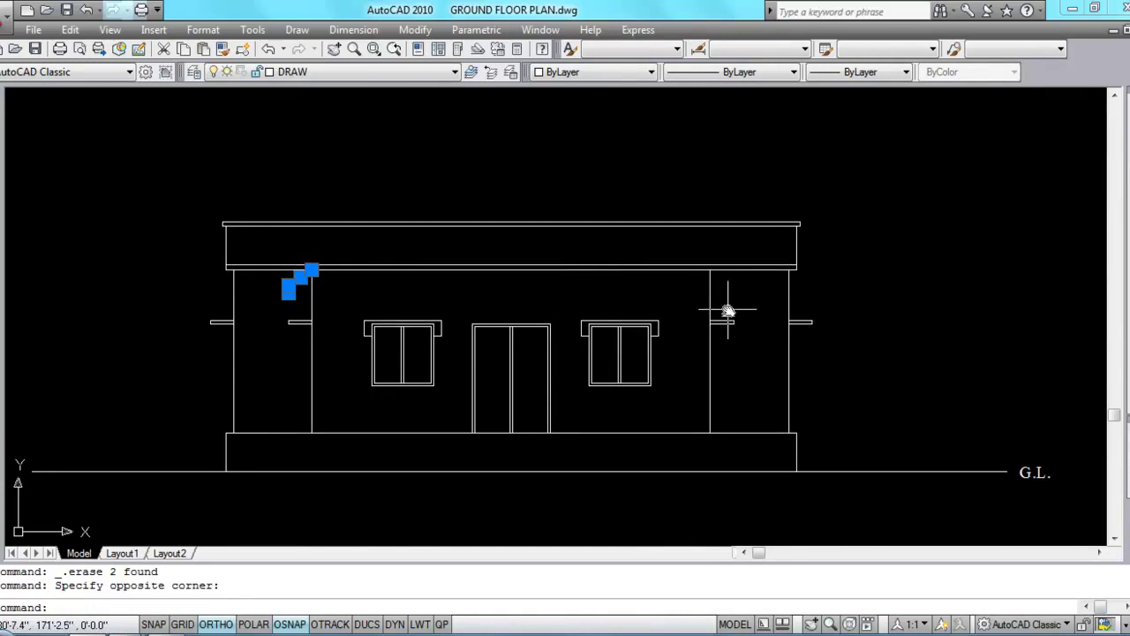
pyautogui.write('MI')
pyautogui.press('Return')
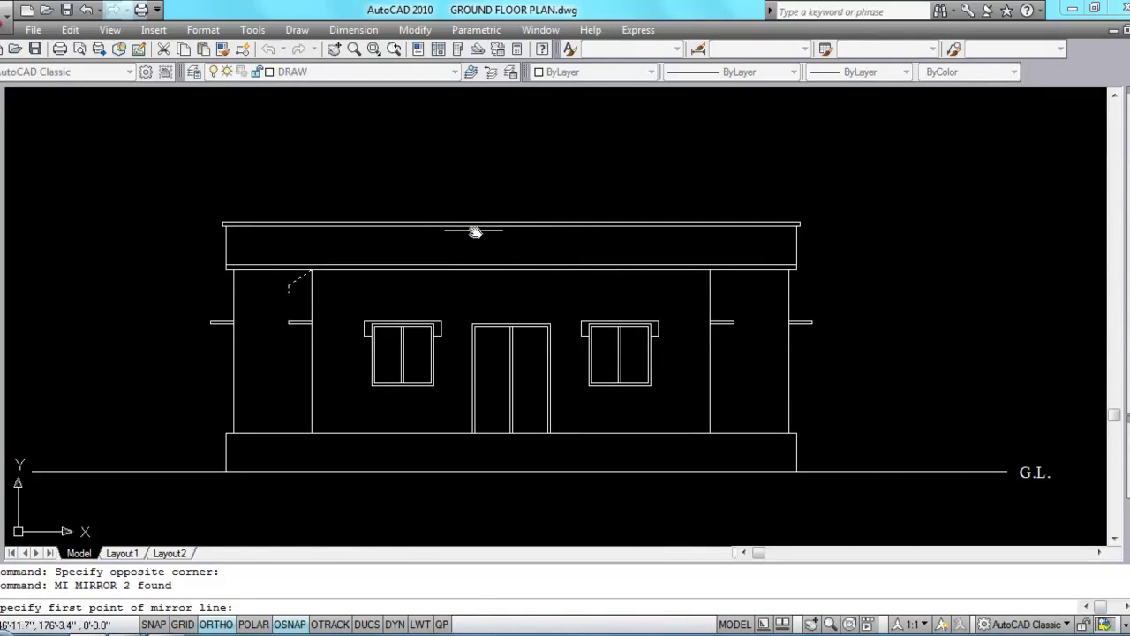
pyautogui.click(511, 226)
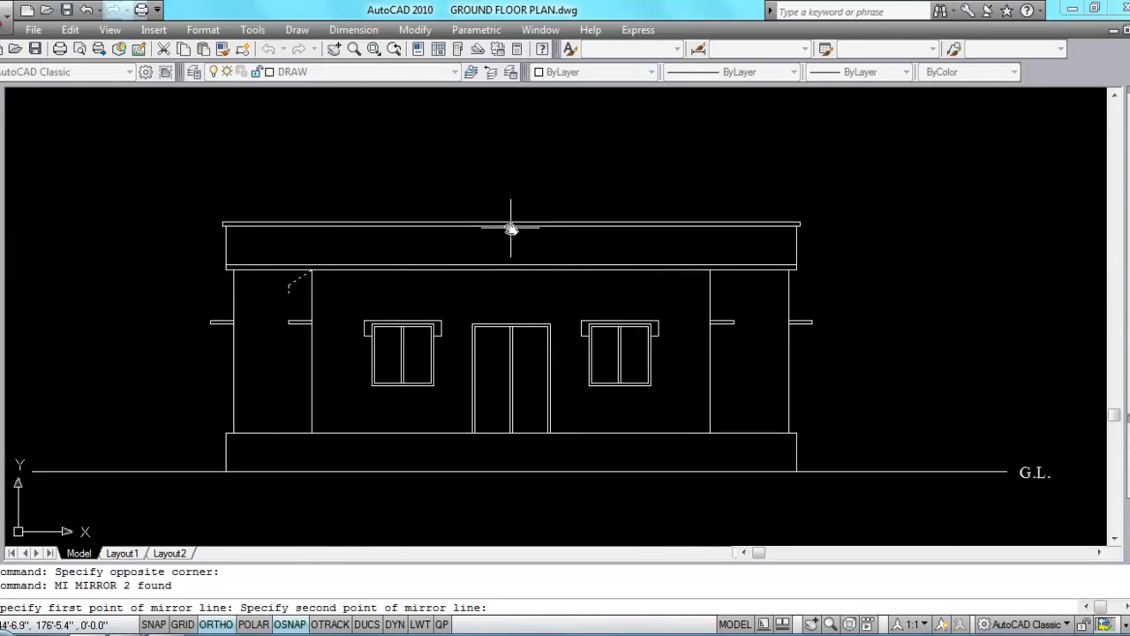
pyautogui.click(517, 148)
pyautogui.rightClick(517, 149)
pyautogui.click(558, 162)
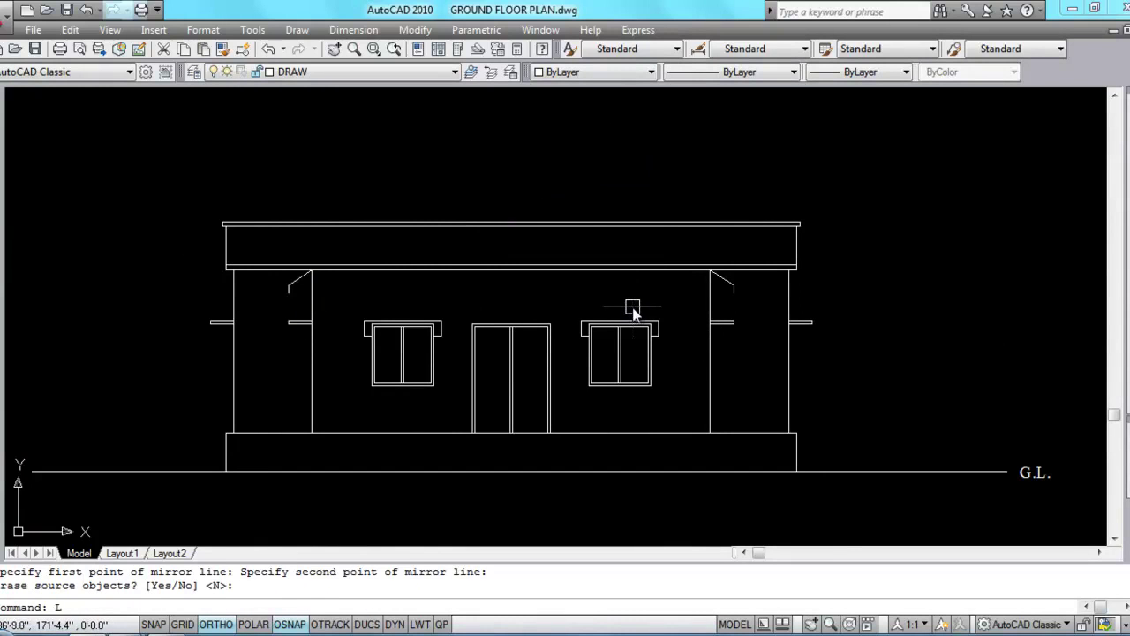
# Step: Draw a horizontal line joining the lower ends of the two short vertical lines below the roof slab
pyautogui.write('L')
pyautogui.press('Return')
pyautogui.scroll(2, 292, 300)
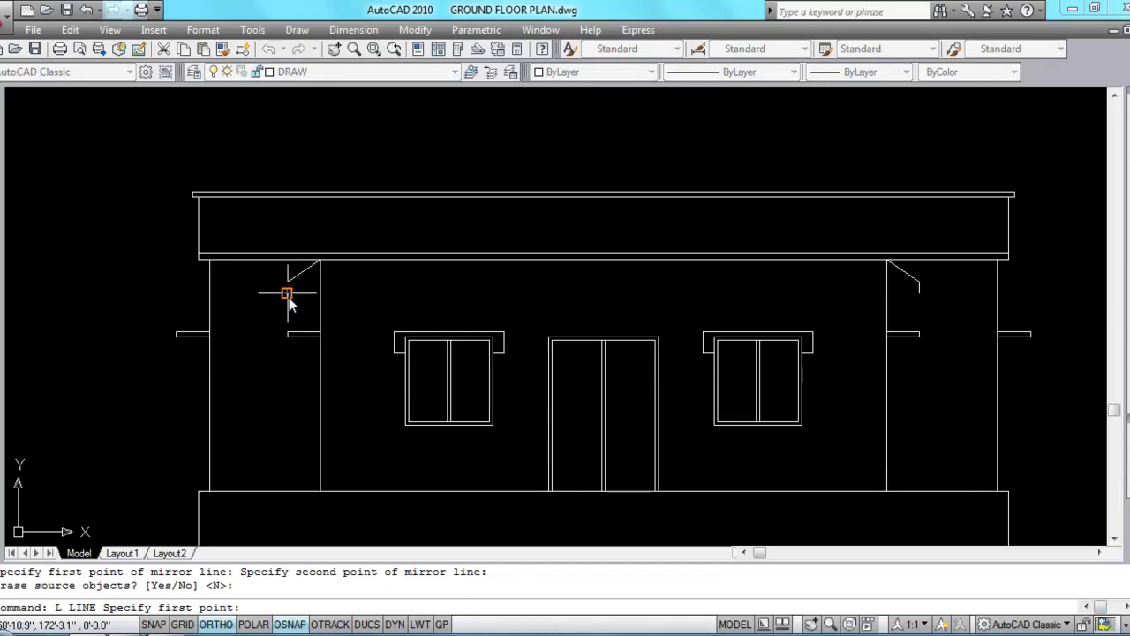
pyautogui.click(287, 293)
pyautogui.click(919, 292)
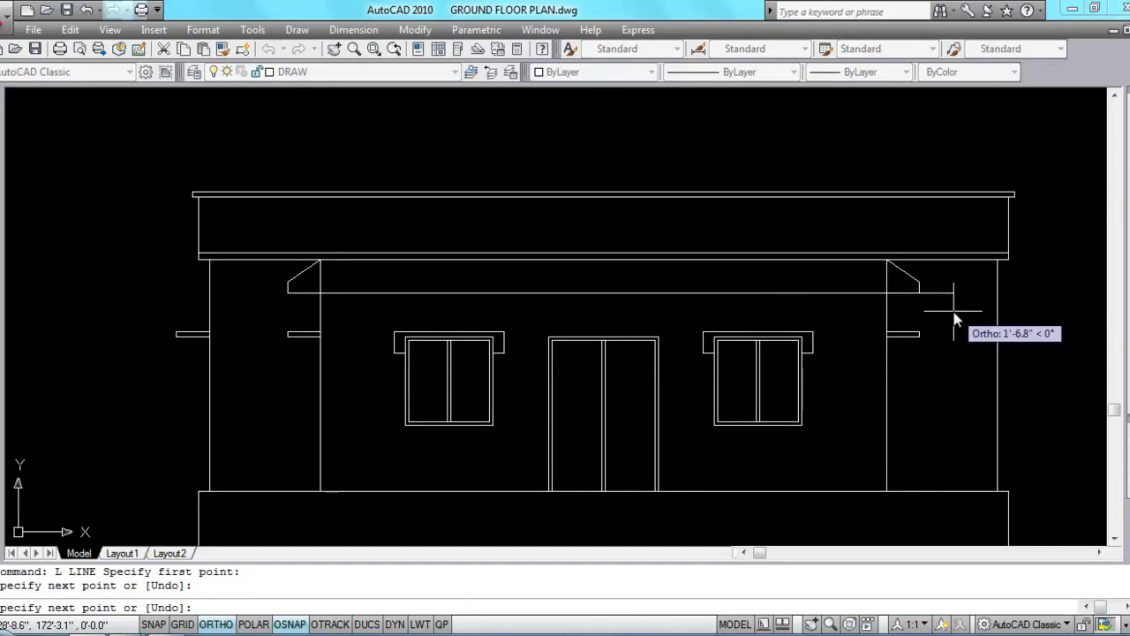
pyautogui.press('Escape')
# Step: Offset the sloped shade's bottom line 3" upward
pyautogui.write('O')
pyautogui.press('Return')
pyautogui.write('3')
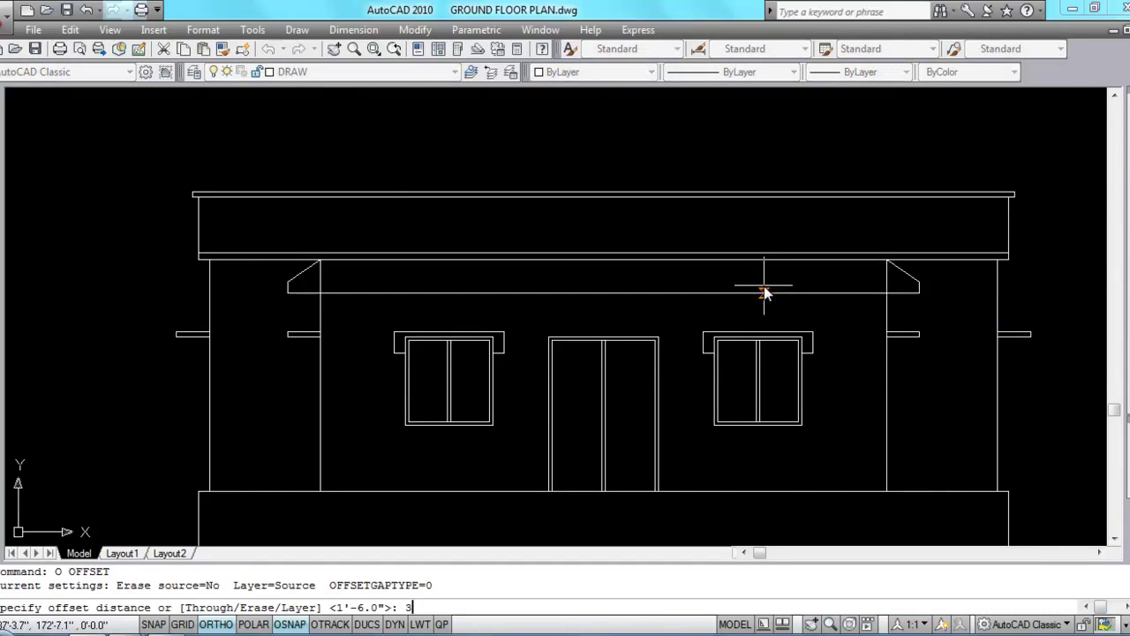
pyautogui.press('Return')
pyautogui.click(764, 292)
pyautogui.click(760, 228)
pyautogui.press('Escape')
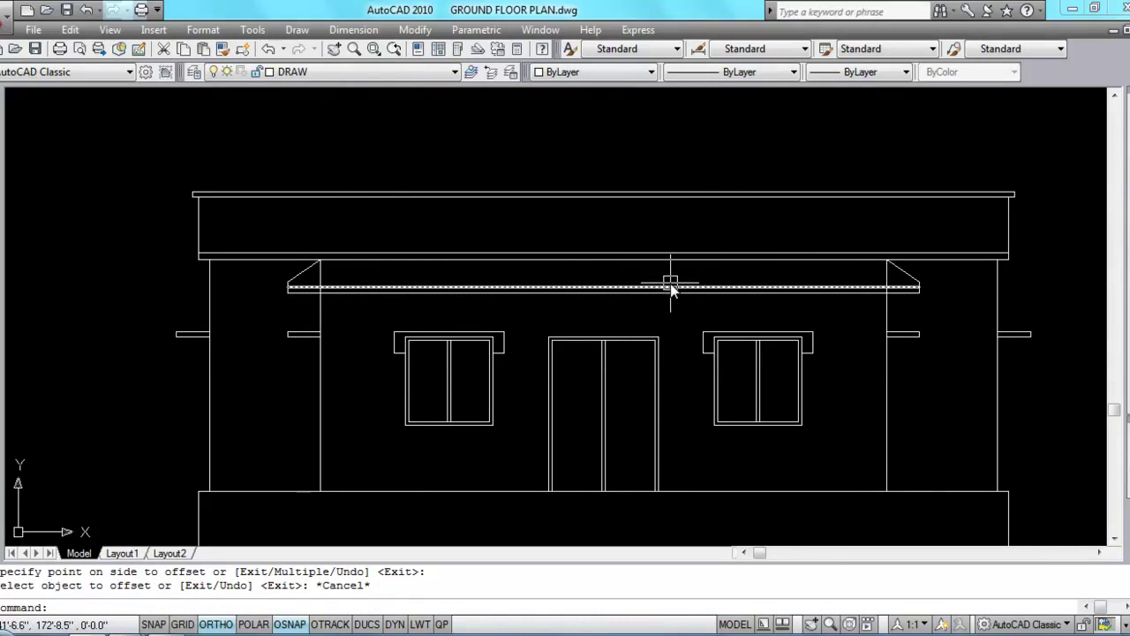
# Step: Trim both inner wall lines above the sloped shade's bottom line and save the drawing
pyautogui.scroll(2, 357, 303)
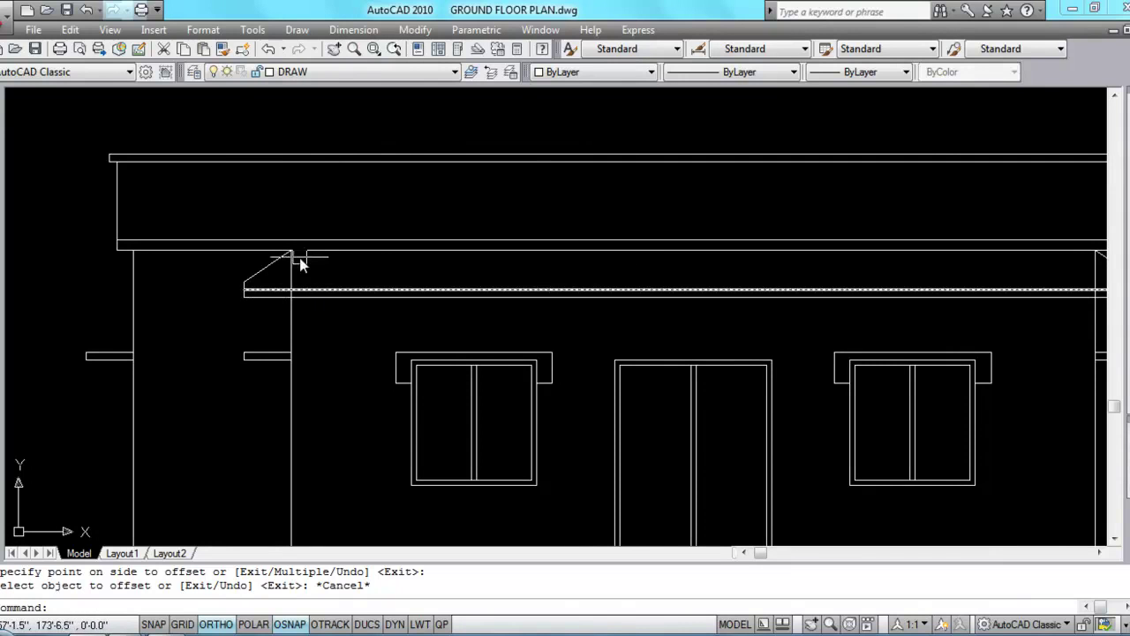
pyautogui.scroll(-2, 258, 277)
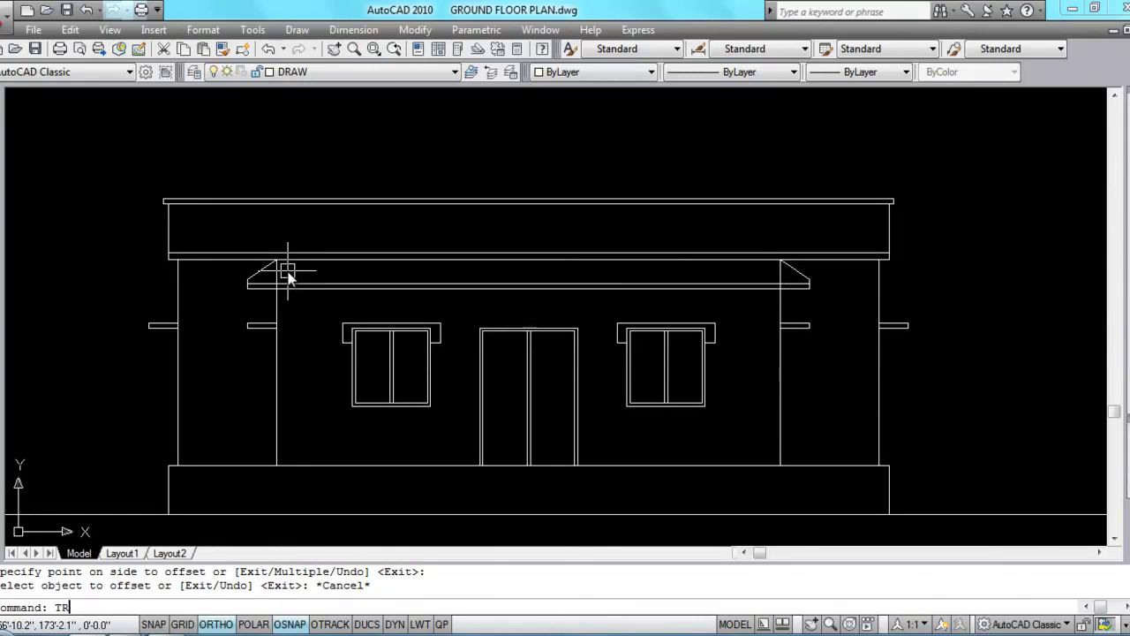
pyautogui.press('Return')
pyautogui.scroll(2, 287, 274)
pyautogui.click(281, 289)
pyautogui.press('Return')
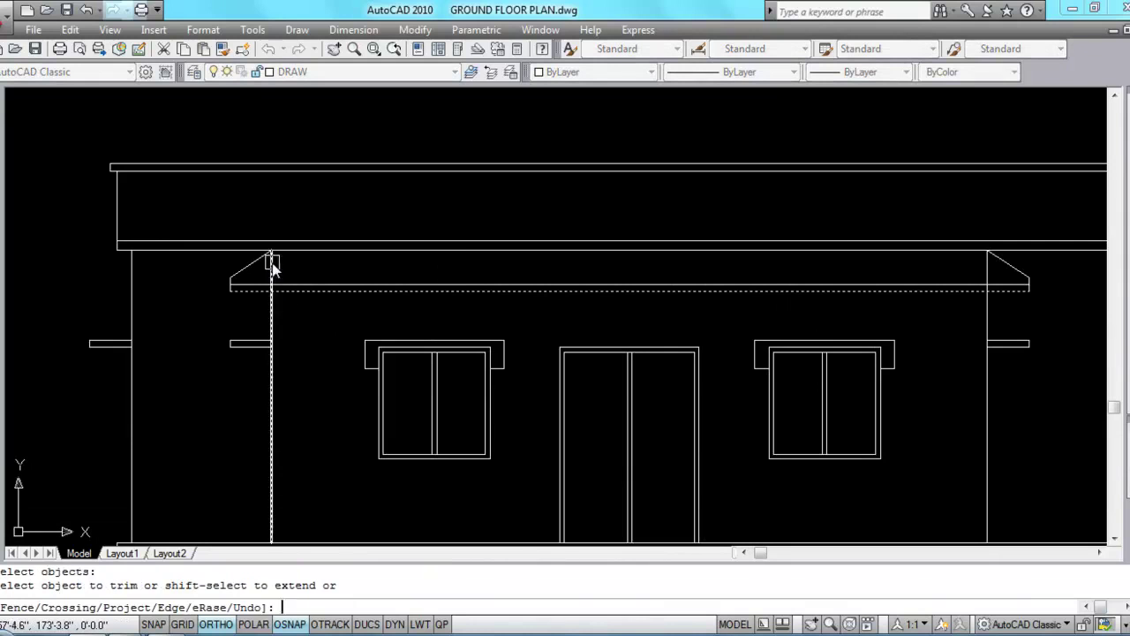
pyautogui.click(273, 268)
pyautogui.click(989, 269)
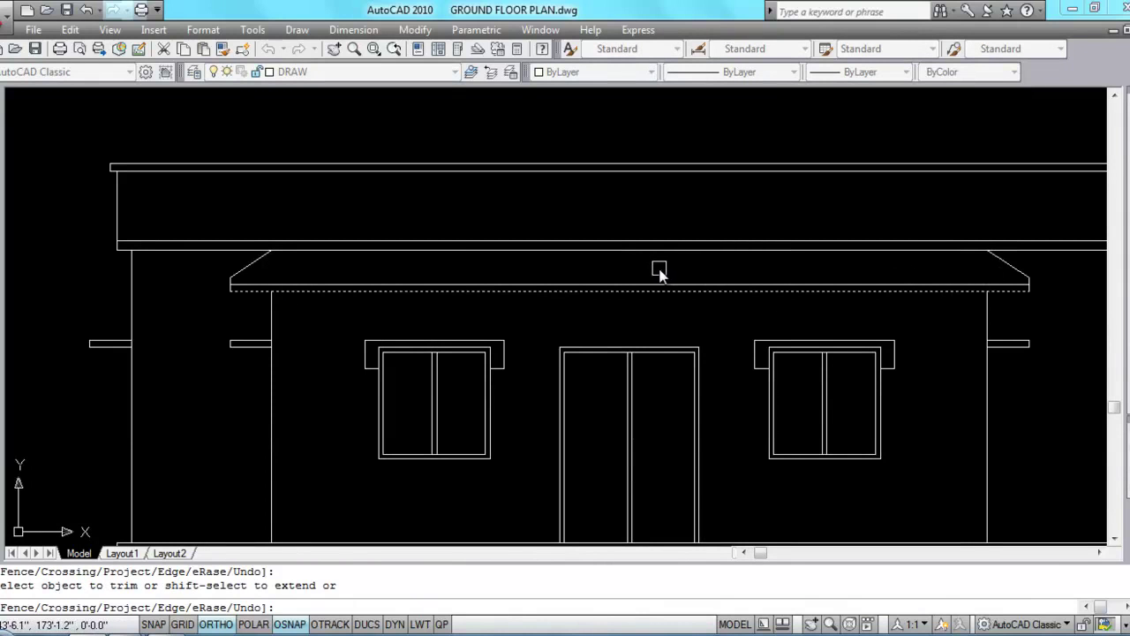
pyautogui.press('Escape')
pyautogui.scroll(-2, 344, 238)
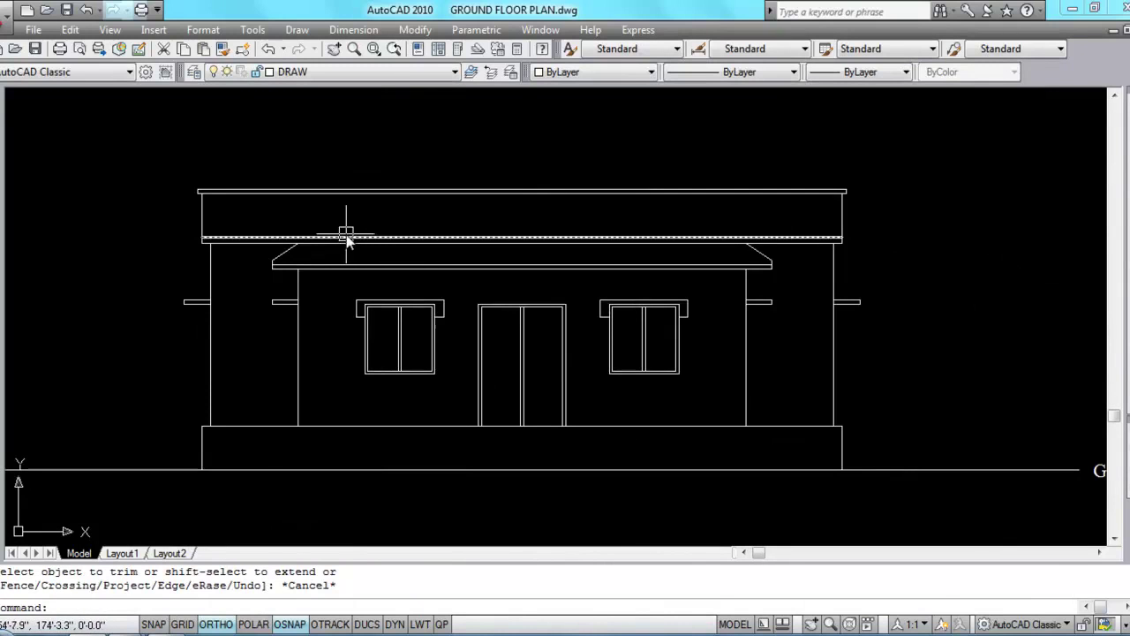
pyautogui.hotkey('ctrl', 's')
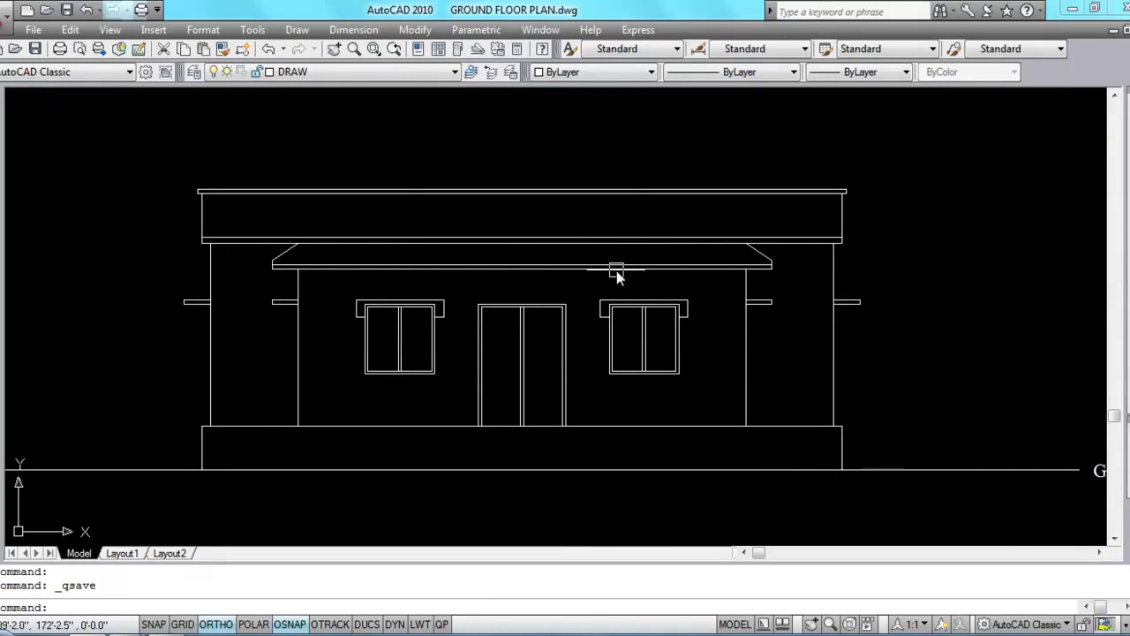
# Step: Hatch the parapet band between the coping and the roof slab with the BOX pattern at scale 30
pyautogui.write('H')
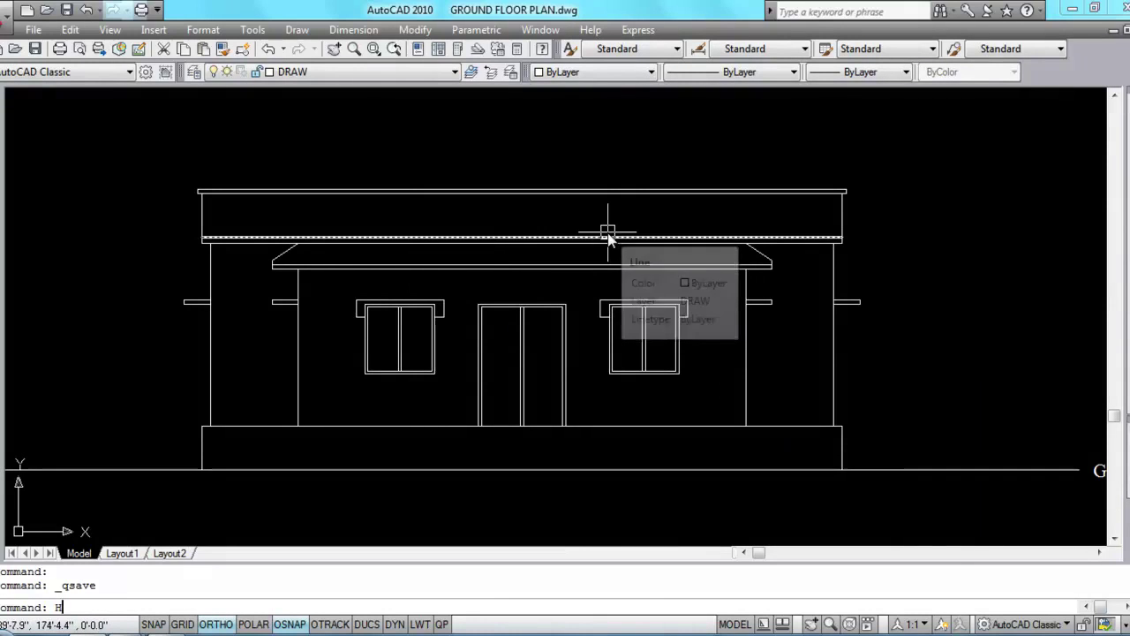
pyautogui.press('Return')
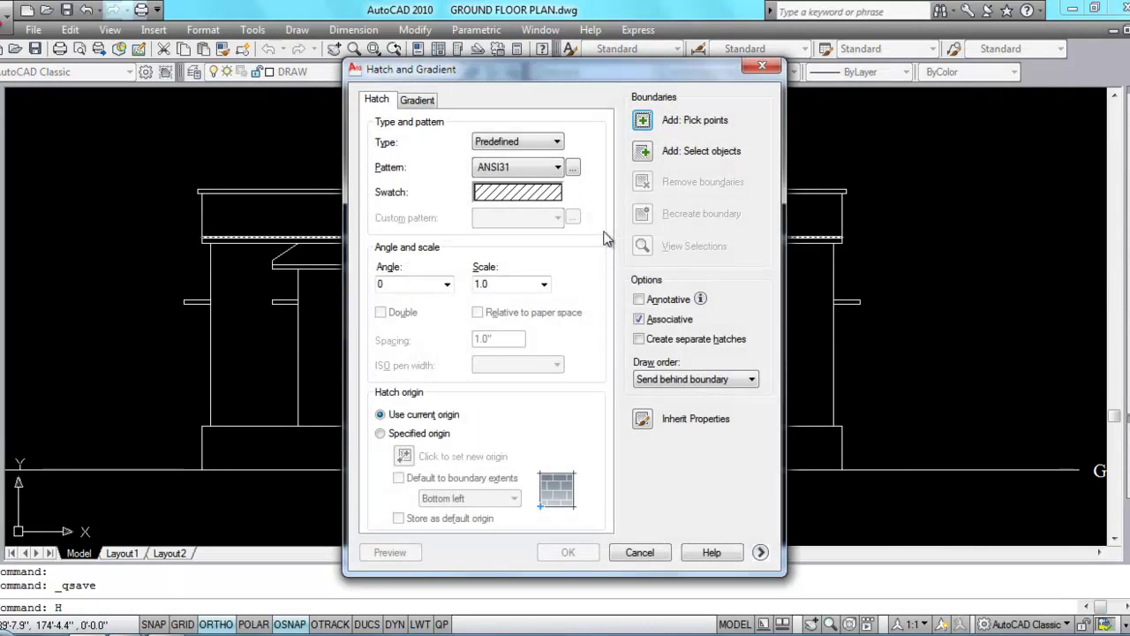
pyautogui.click(517, 193)
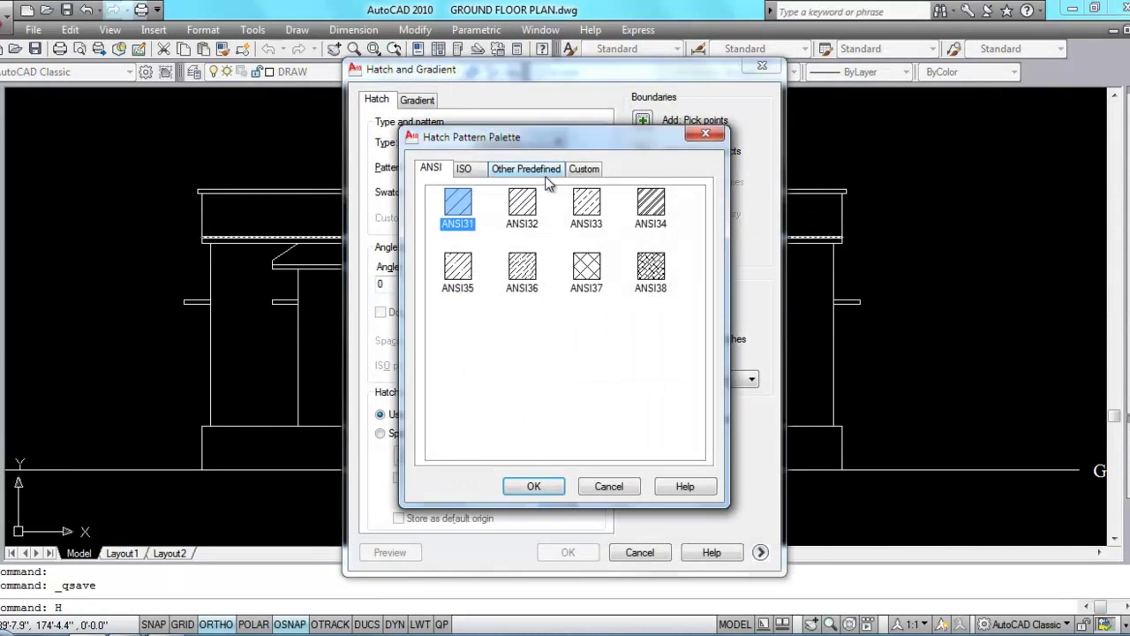
pyautogui.click(547, 173)
pyautogui.click(530, 403)
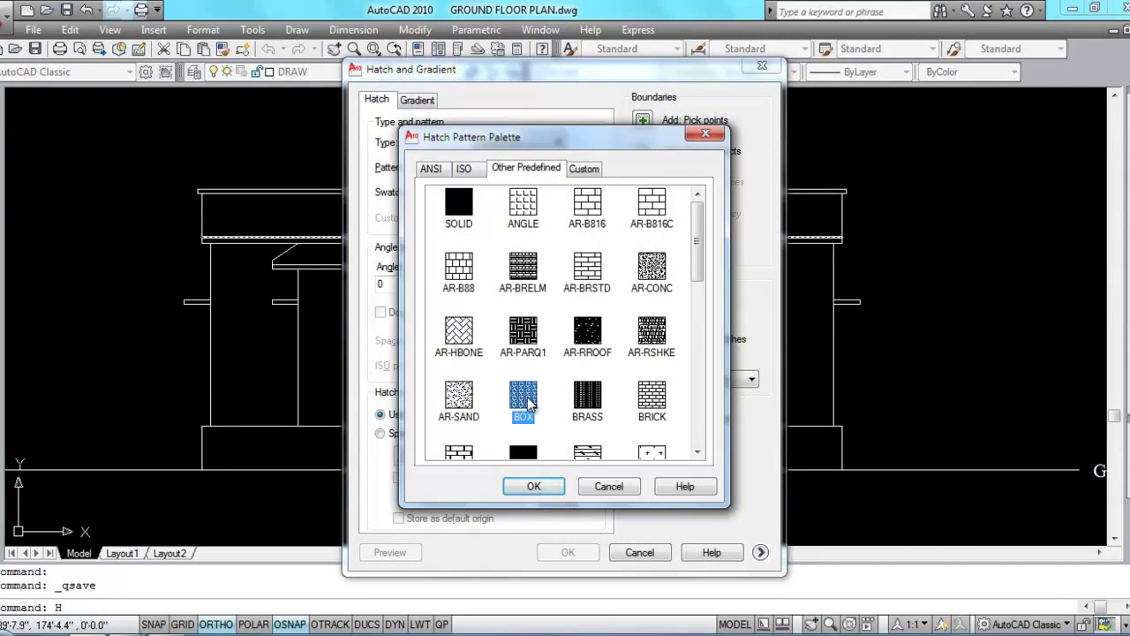
pyautogui.click(534, 489)
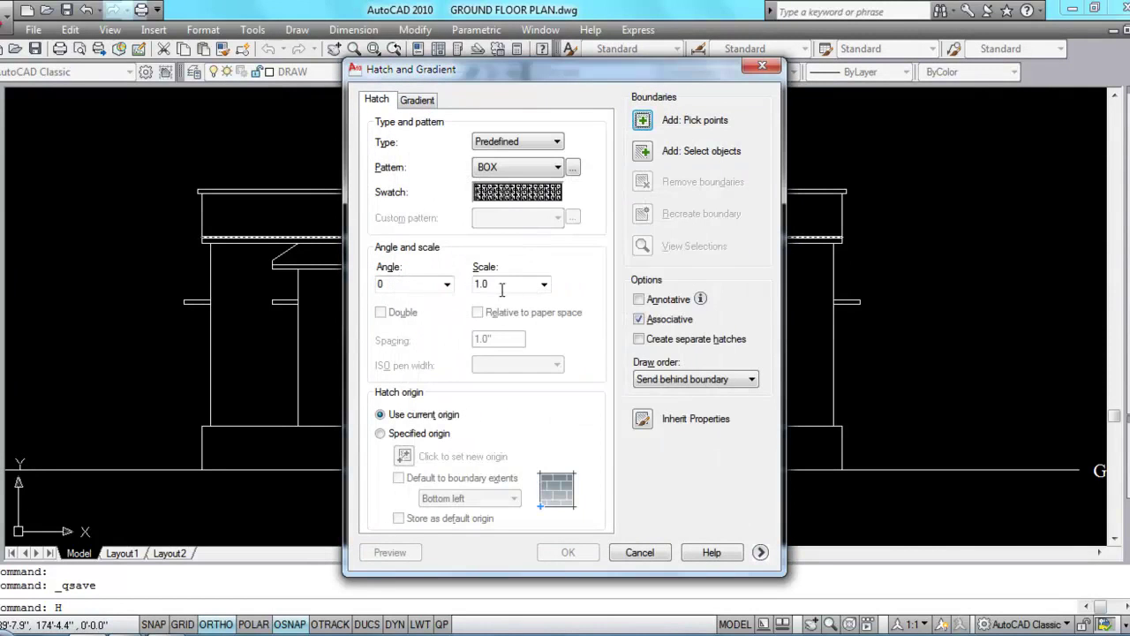
pyautogui.write('30')
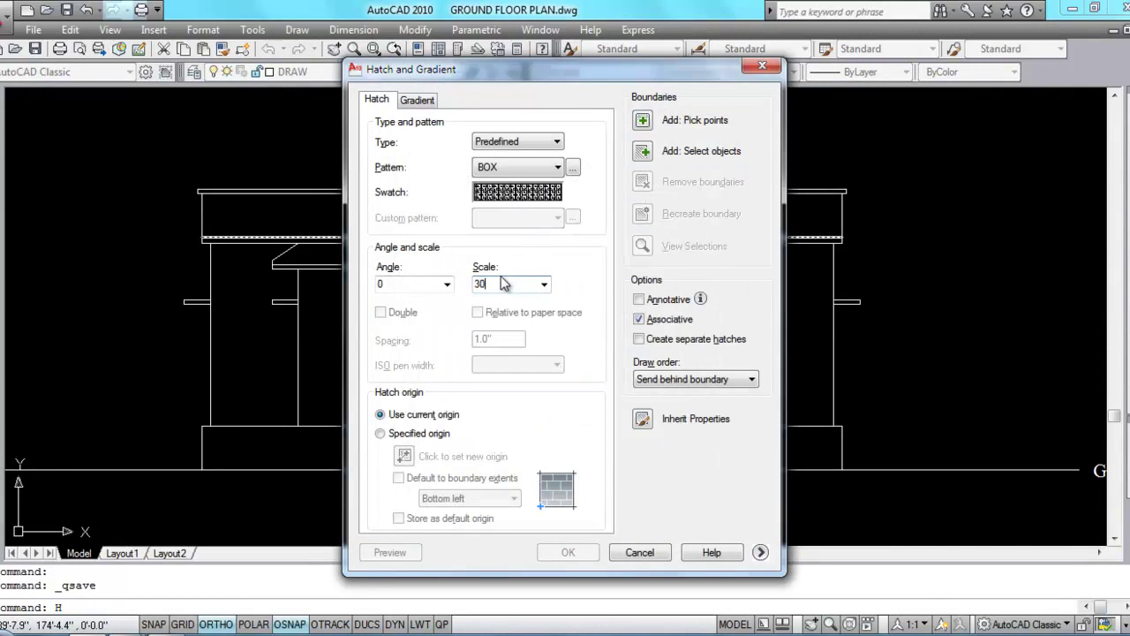
pyautogui.click(647, 123)
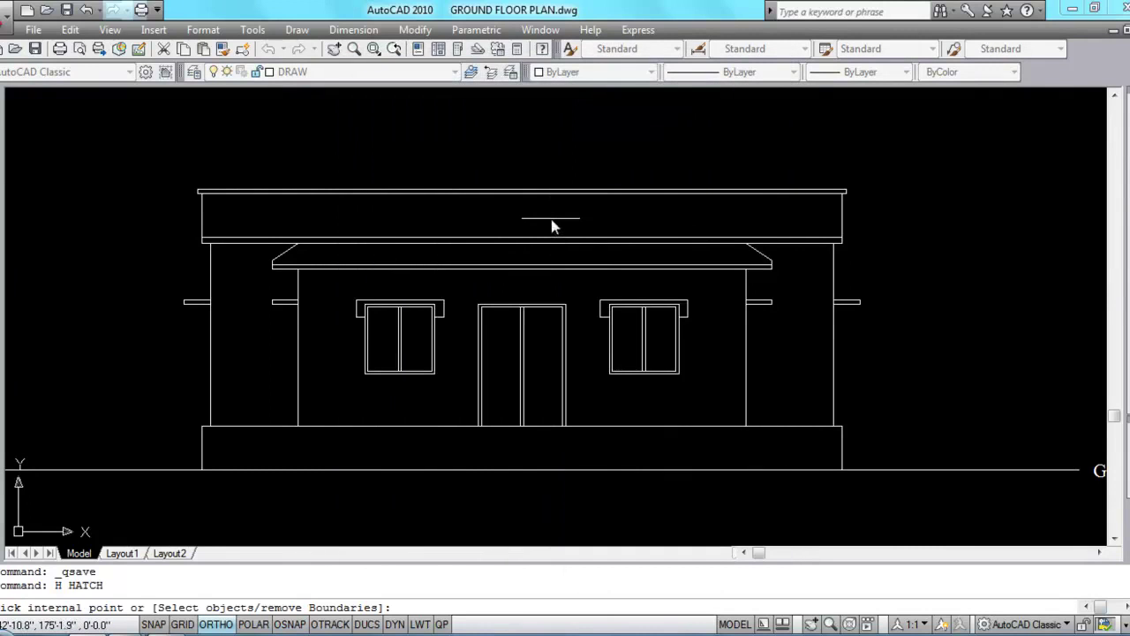
pyautogui.click(553, 222)
pyautogui.press('Return')
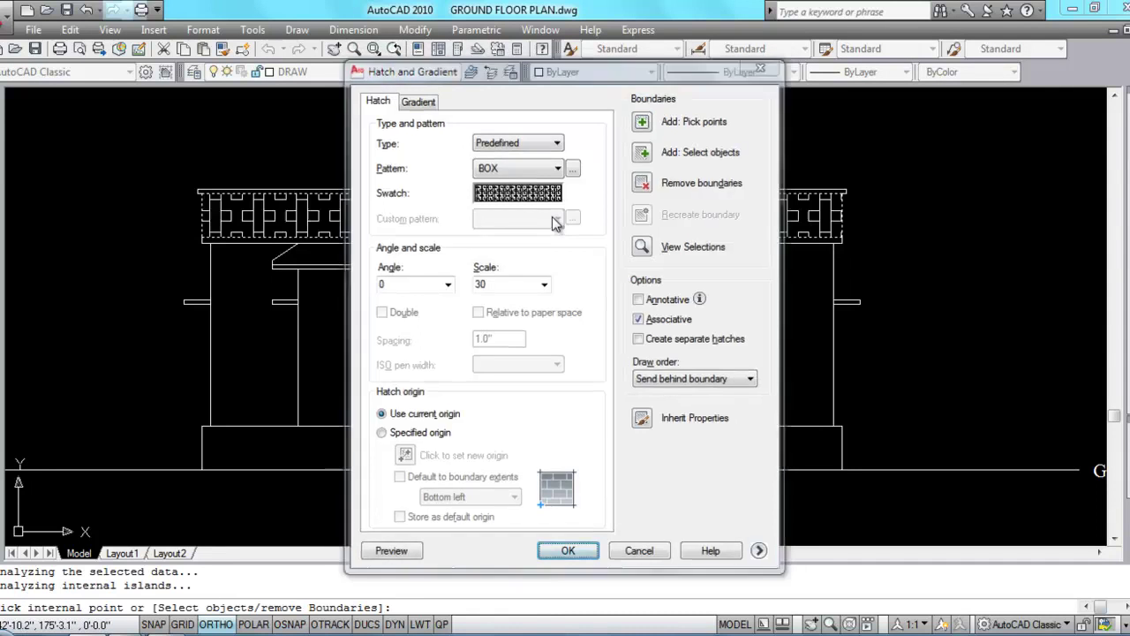
pyautogui.press('Return')
# Step: Hatch the sloped shade area below the roof slab with the EARTH pattern at scale 30
pyautogui.press('Return')
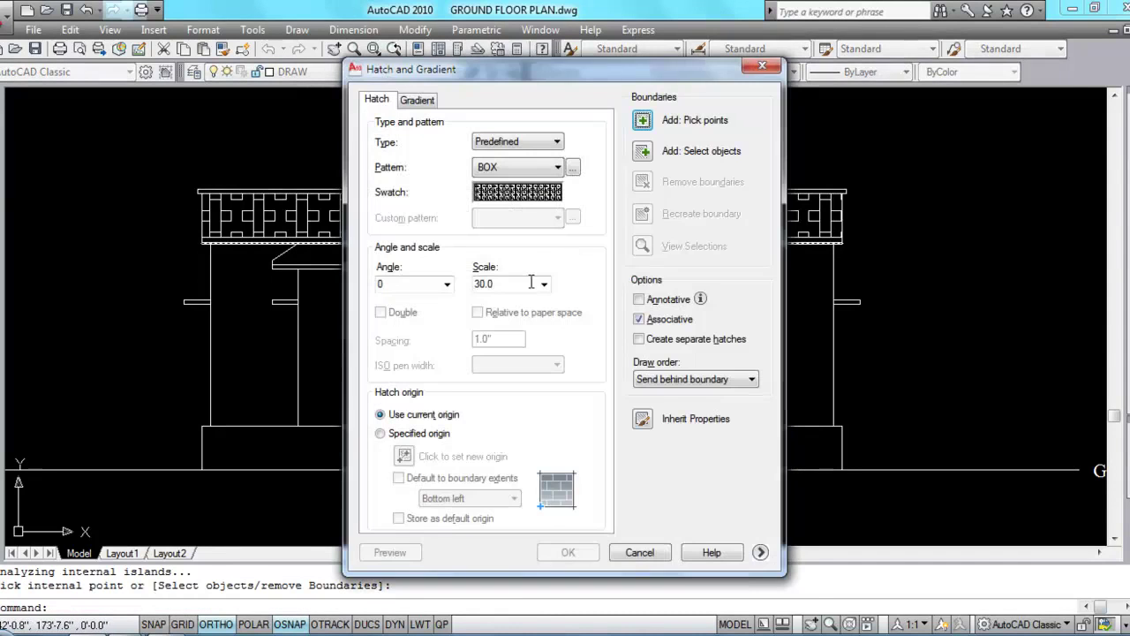
pyautogui.click(516, 193)
pyautogui.click(600, 208)
pyautogui.press('e')
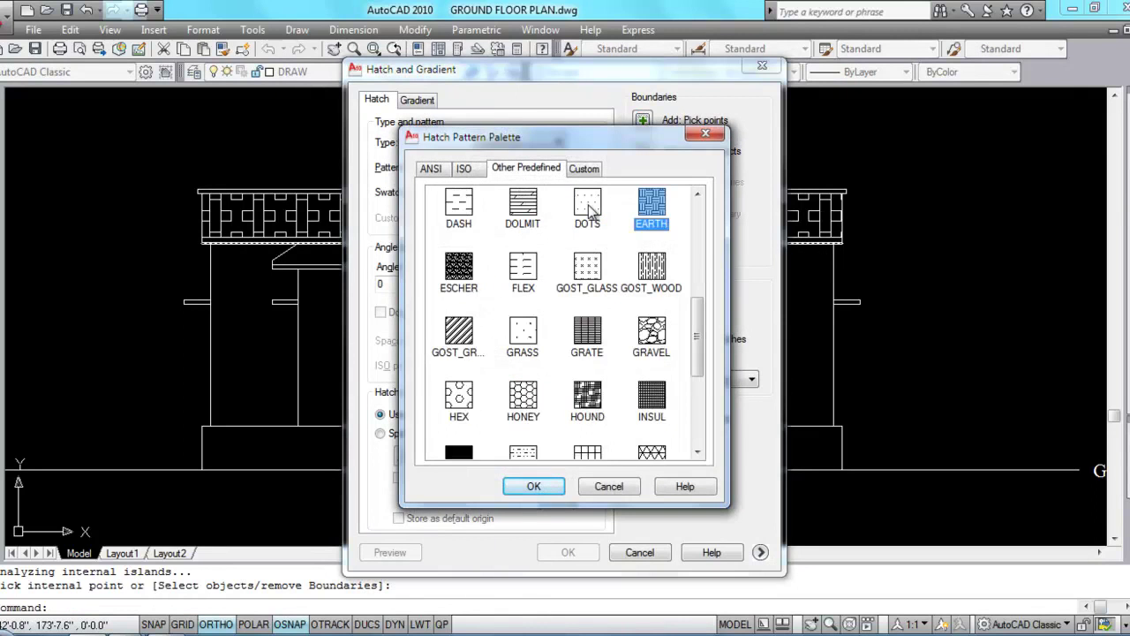
pyautogui.click(558, 487)
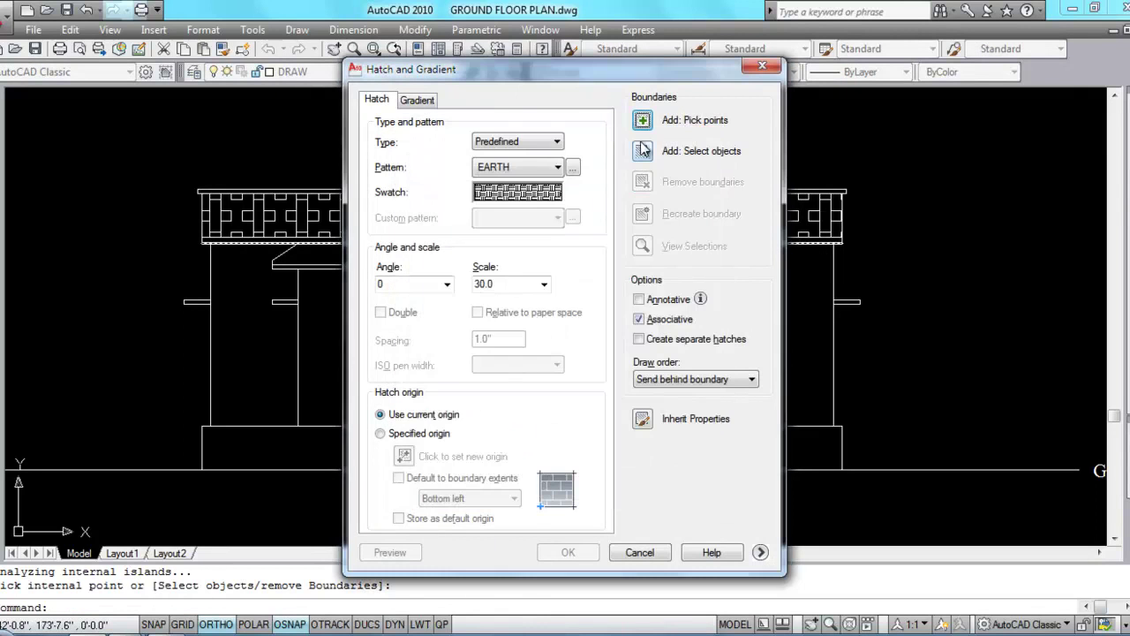
pyautogui.click(643, 121)
pyautogui.click(513, 258)
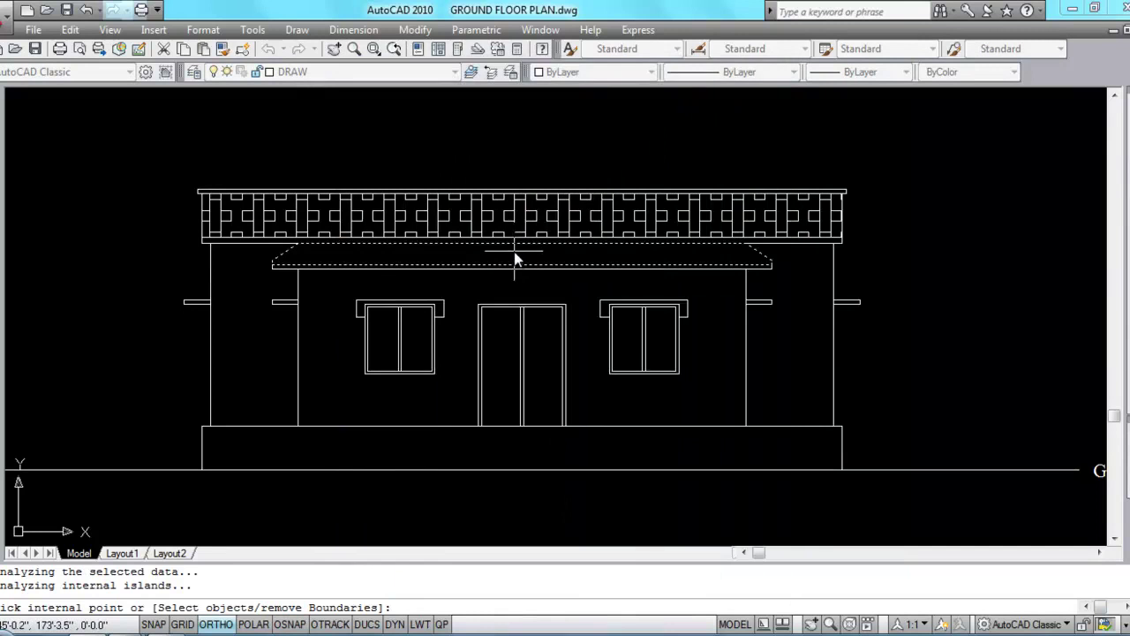
pyautogui.press('Return')
pyautogui.press('Return')
# Step: Copy the BED ROOM label from the floor plan and paste it below the ground line, under the elevation
pyautogui.scroll(-3, 549, 248)
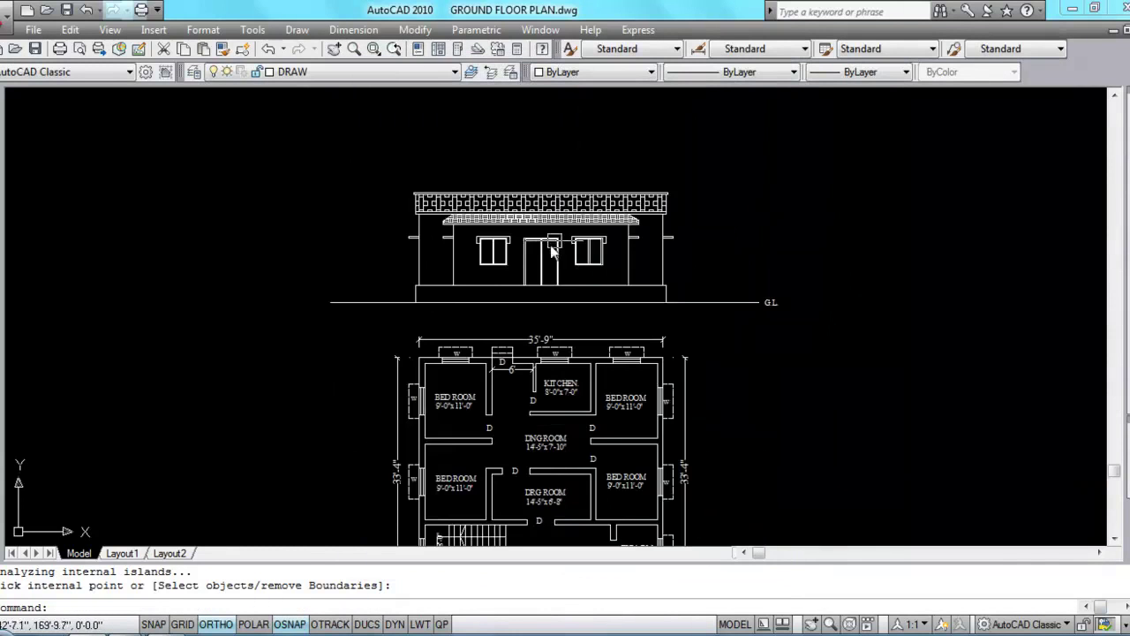
pyautogui.scroll(3, 521, 278)
pyautogui.click(756, 194)
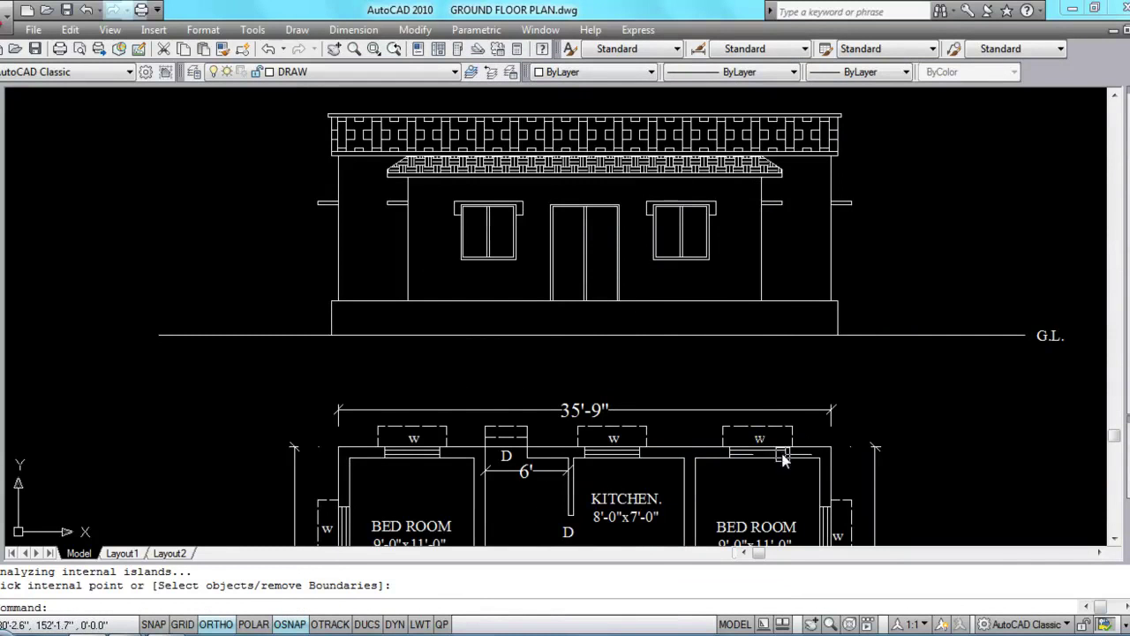
pyautogui.scroll(-3, 618, 207)
pyautogui.scroll(4, 721, 404)
pyautogui.click(724, 408)
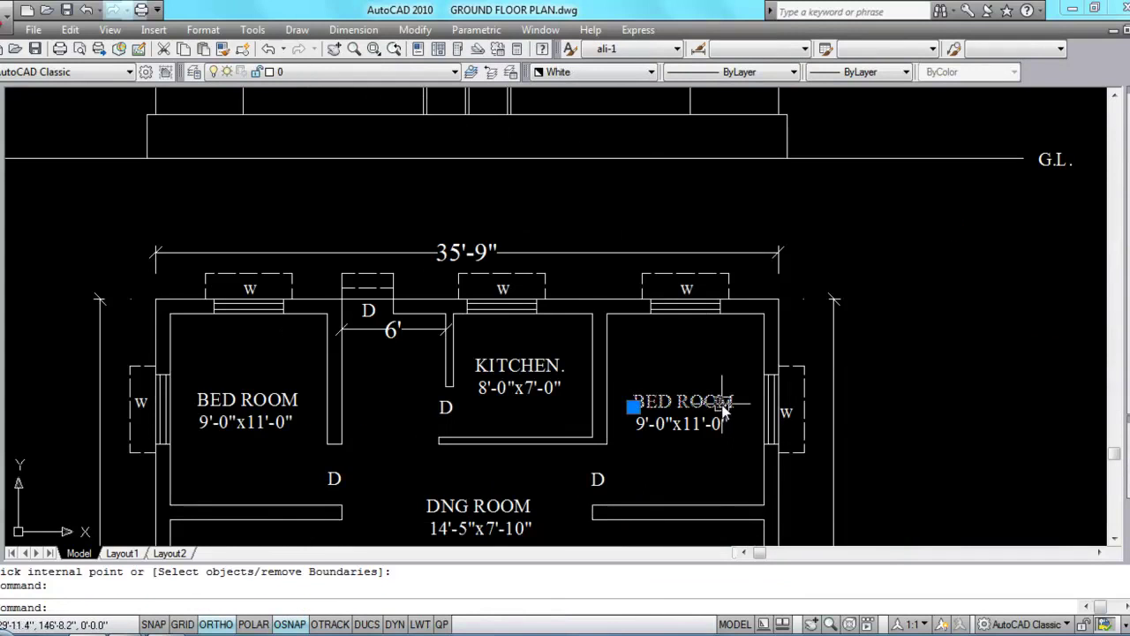
pyautogui.hotkey('ctrl', 'c')
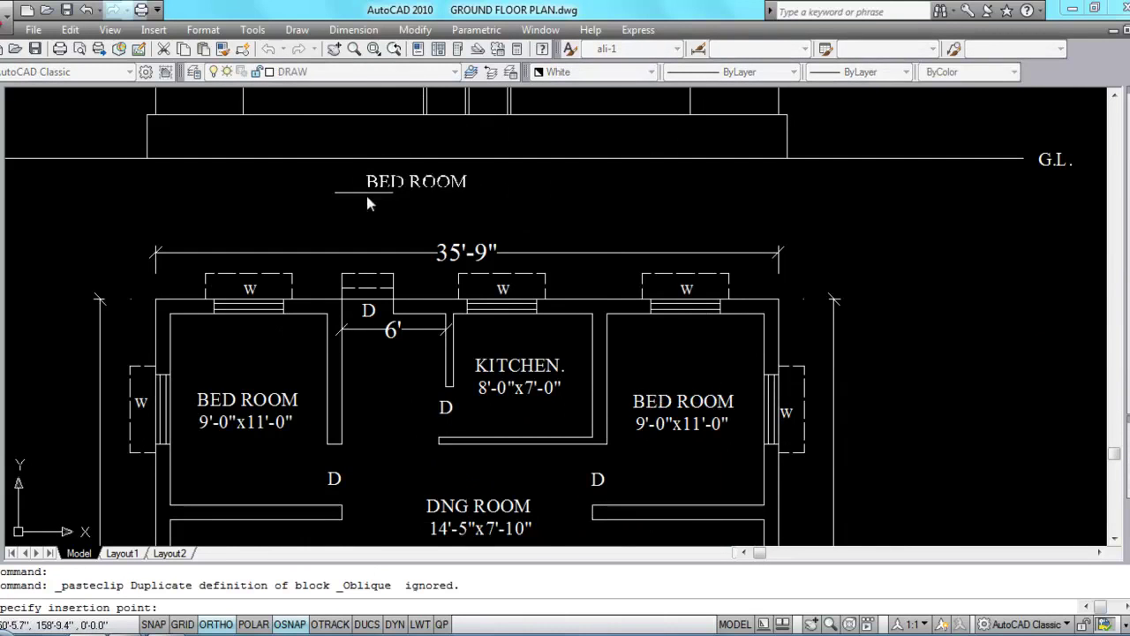
pyautogui.moveTo(366, 196); pyautogui.dragTo(438, 257, button='middle')
pyautogui.click(472, 265)
# Step: Change the pasted label's text to FRONT ELEVATION
pyautogui.doubleClick(483, 257)
pyautogui.write('ELE')
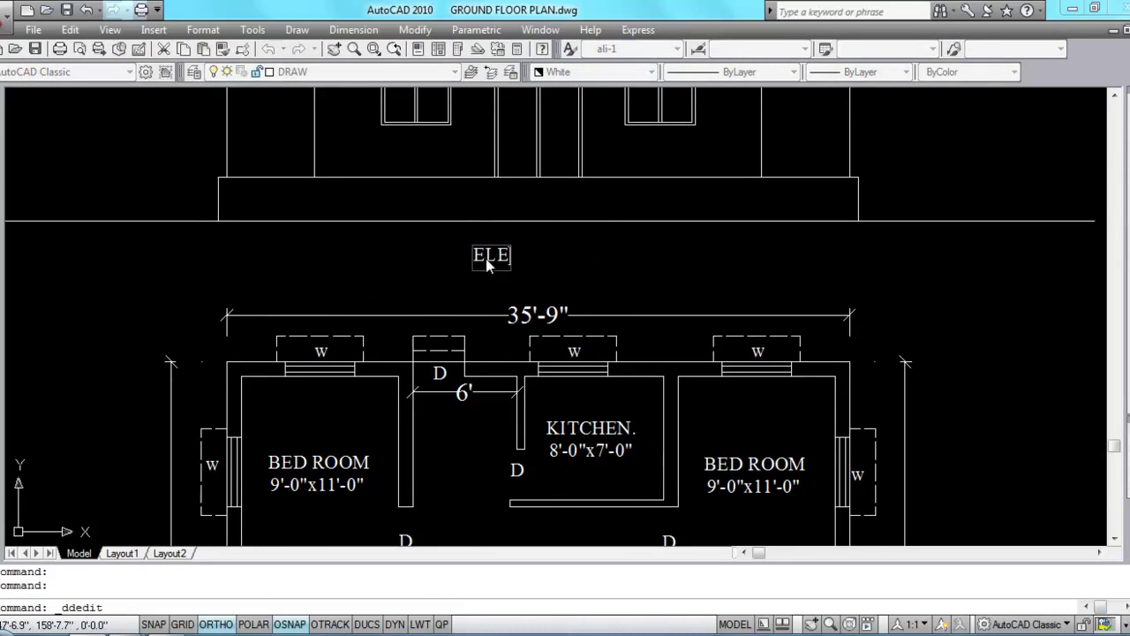
pyautogui.write('FRONT ELEVAT')
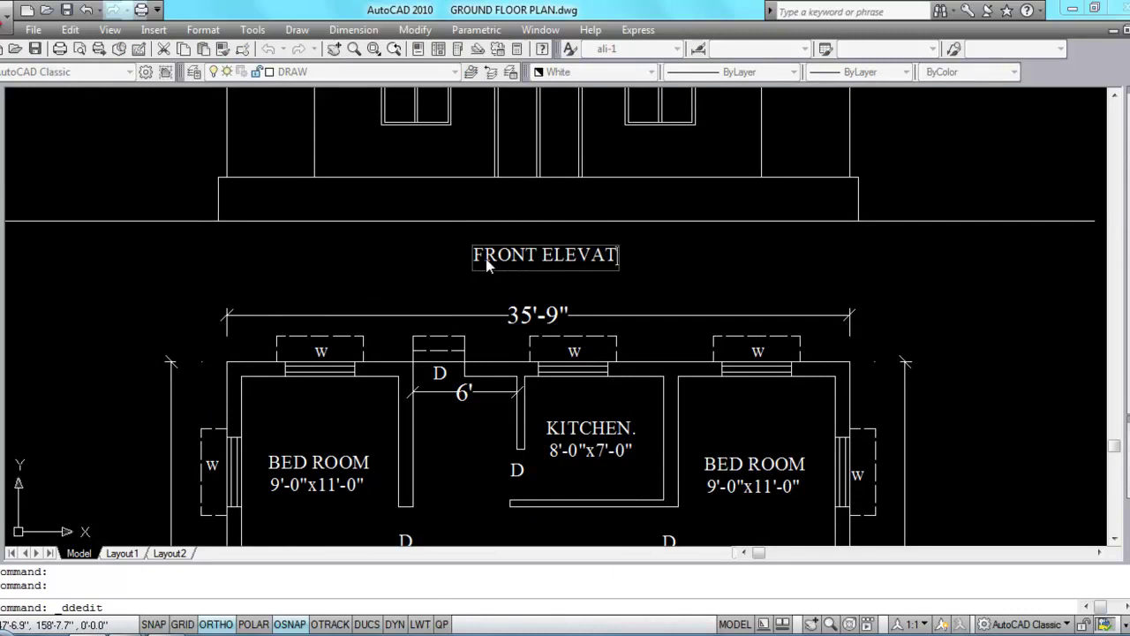
pyautogui.write('ION')
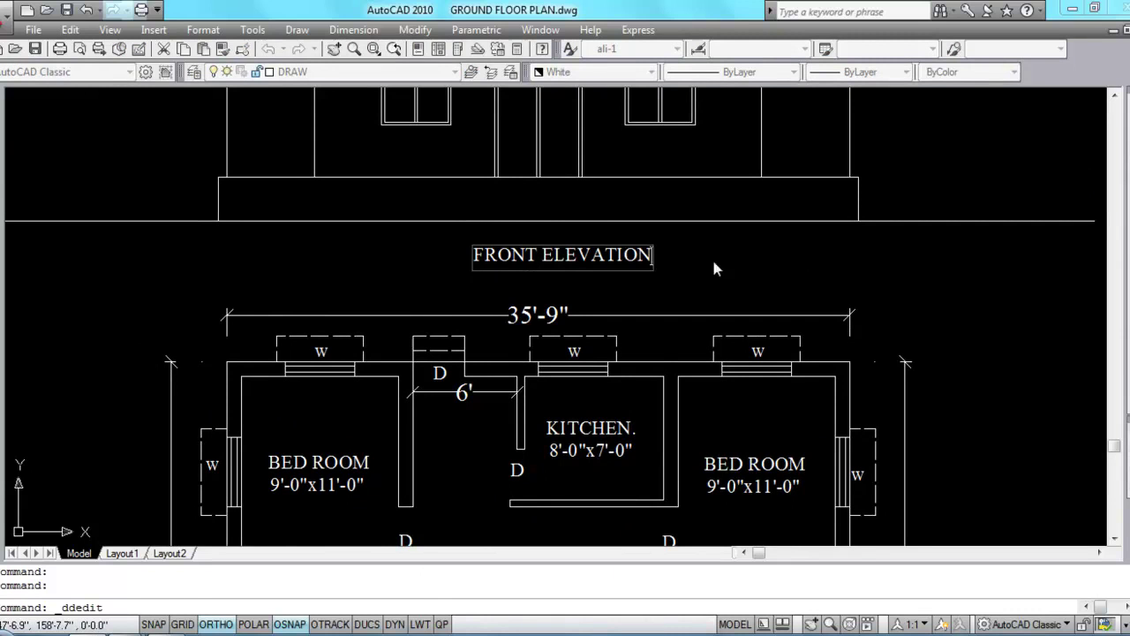
pyautogui.press('Return')
pyautogui.scroll(-5, 618, 285)
pyautogui.scroll(2, 620, 272)
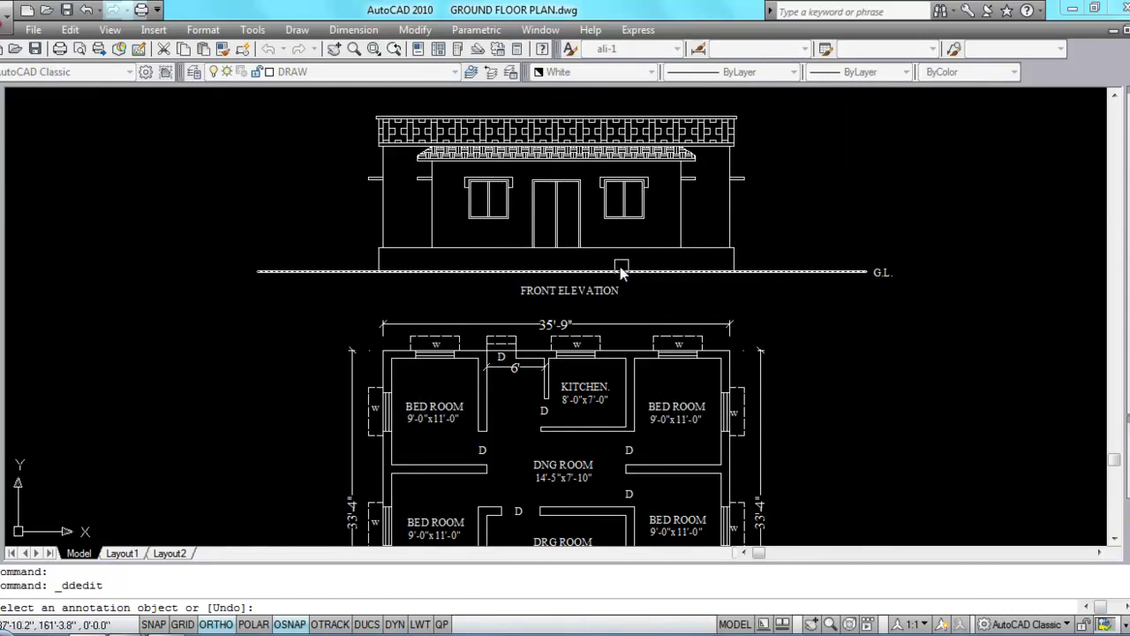
pyautogui.press('Escape')
pyautogui.moveTo(644, 289); pyautogui.dragTo(655, 308, button='middle')
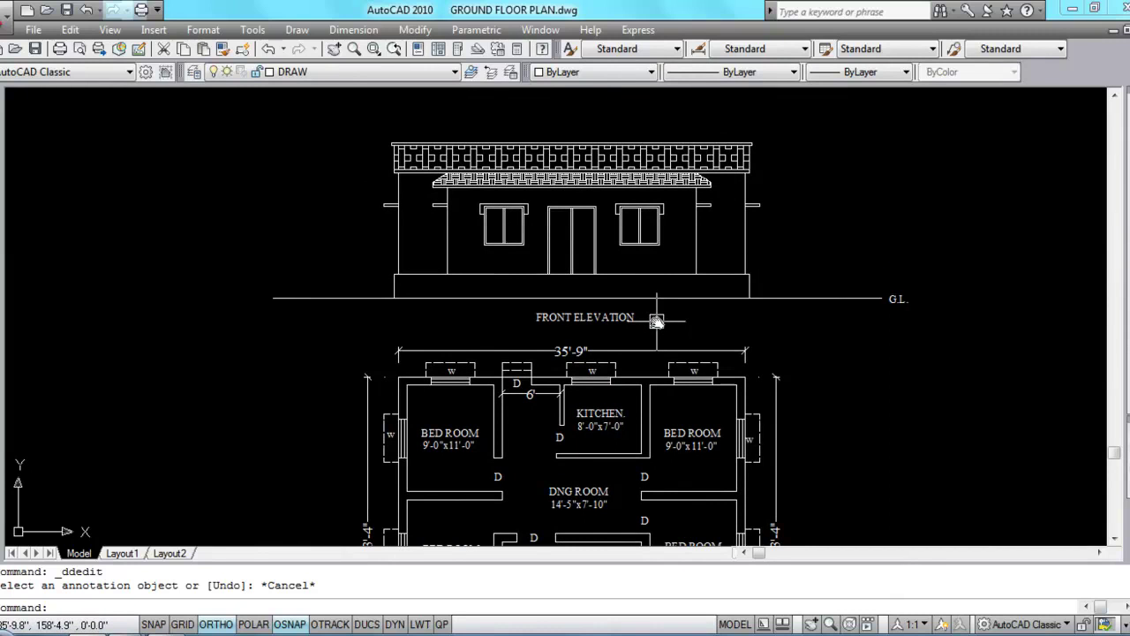
pyautogui.scroll(2, 550, 285)
pyautogui.moveTo(550, 285); pyautogui.dragTo(614, 378, button='middle')
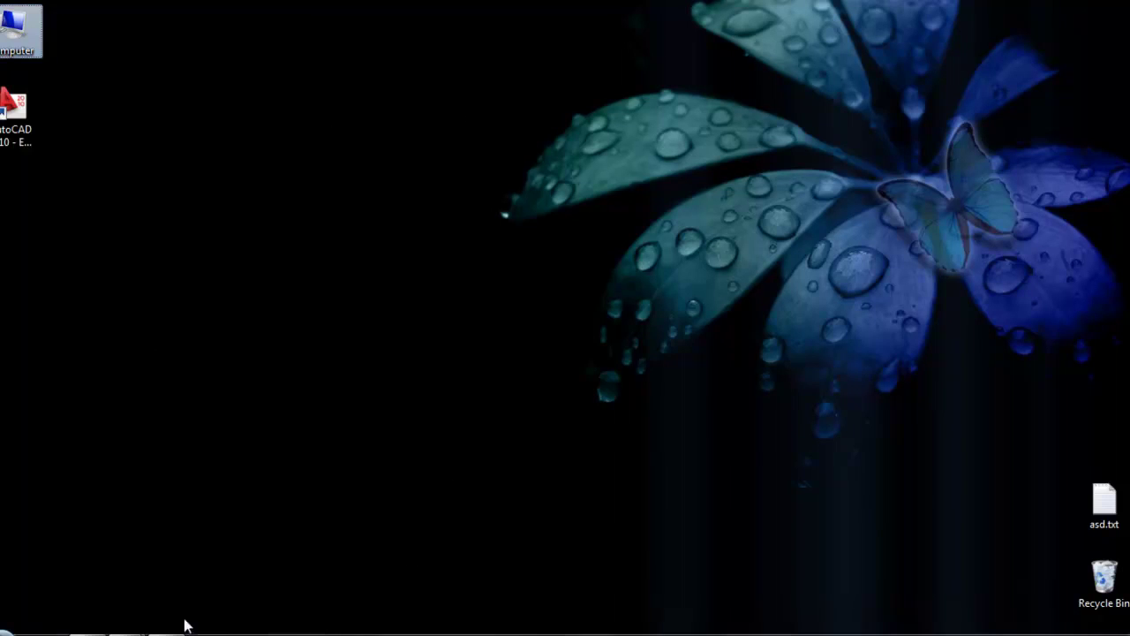
pyautogui.moveTo(186, 627)
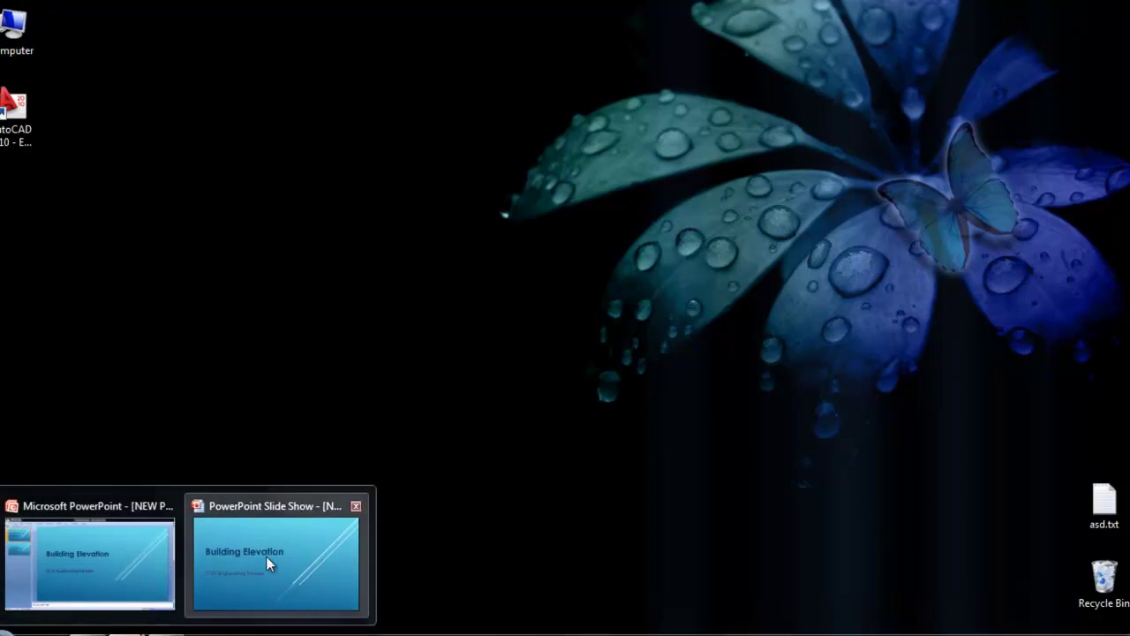
pyautogui.click(267, 556)
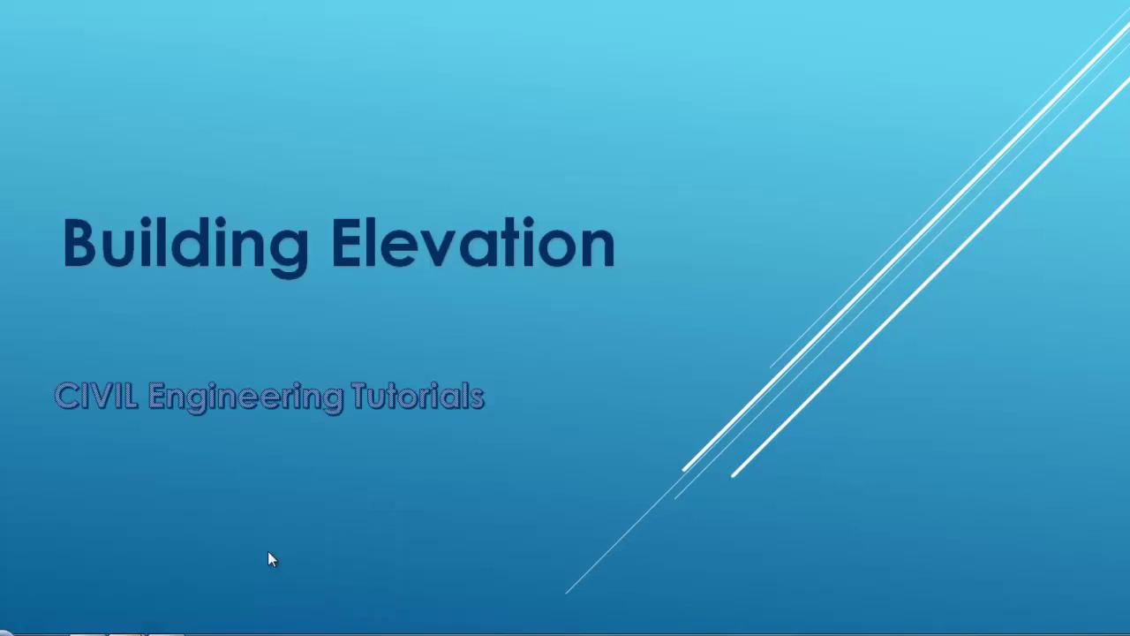
pyautogui.click(85, 631)
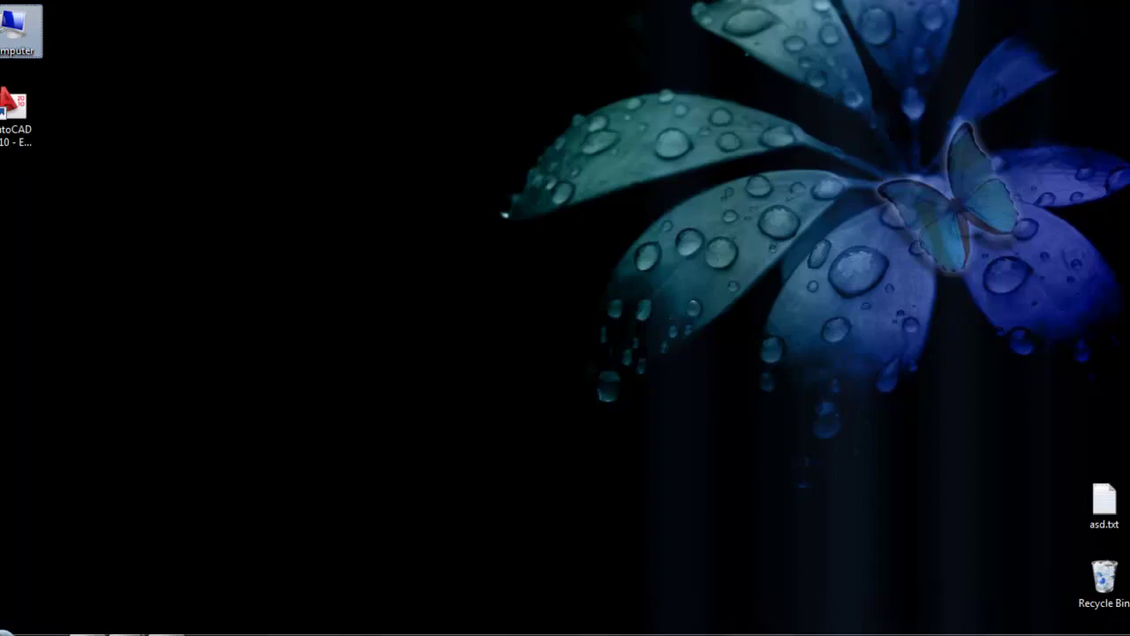
pyautogui.click(350, 618)
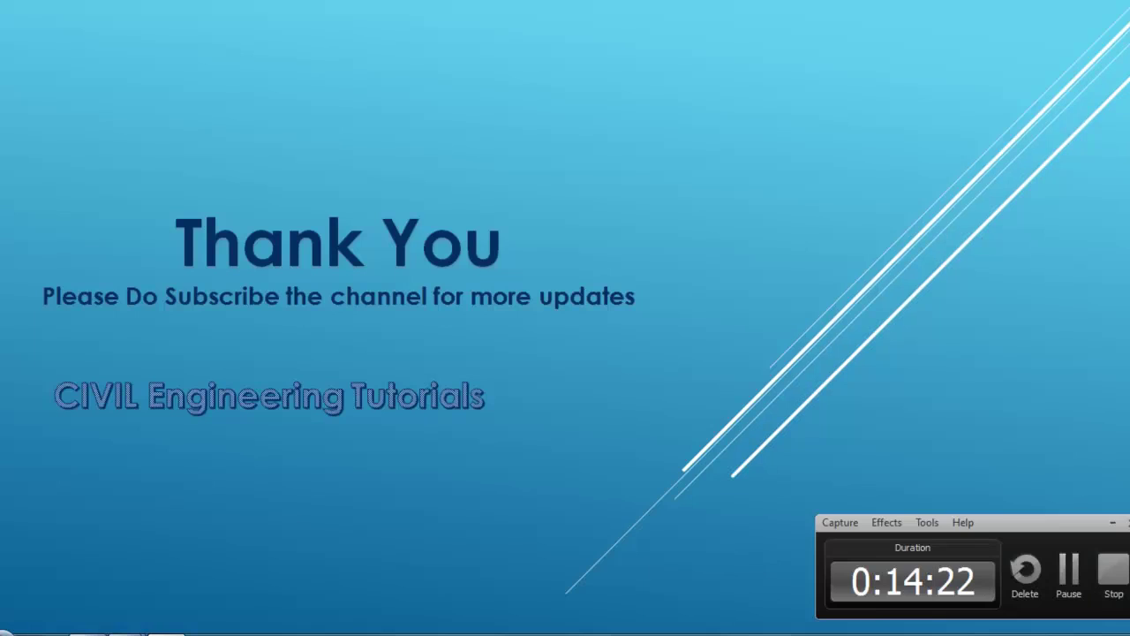